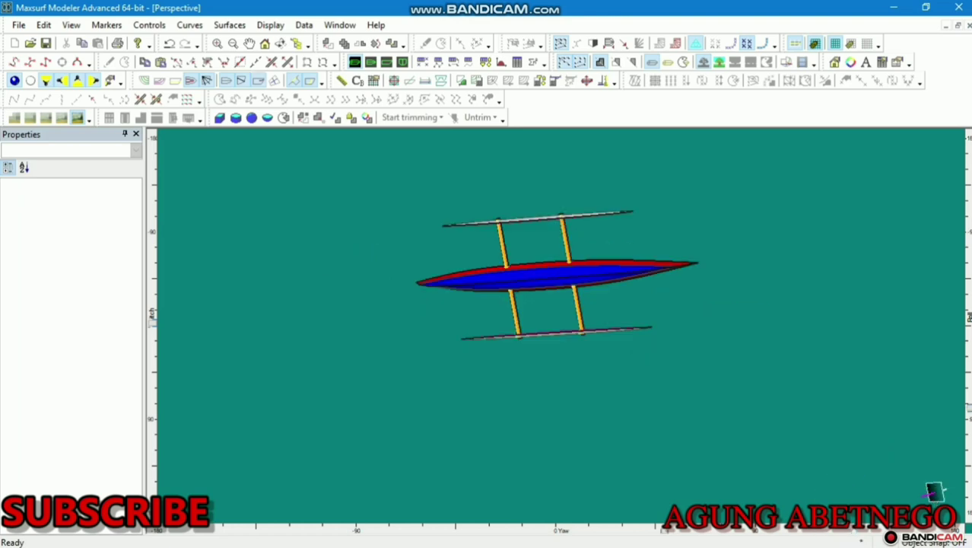
Set Long. Stiff. to 2 for Buttock plane rows 11 and 12, then show the canoe perspective
drag(967, 413, 478, 131)
click(487, 63)
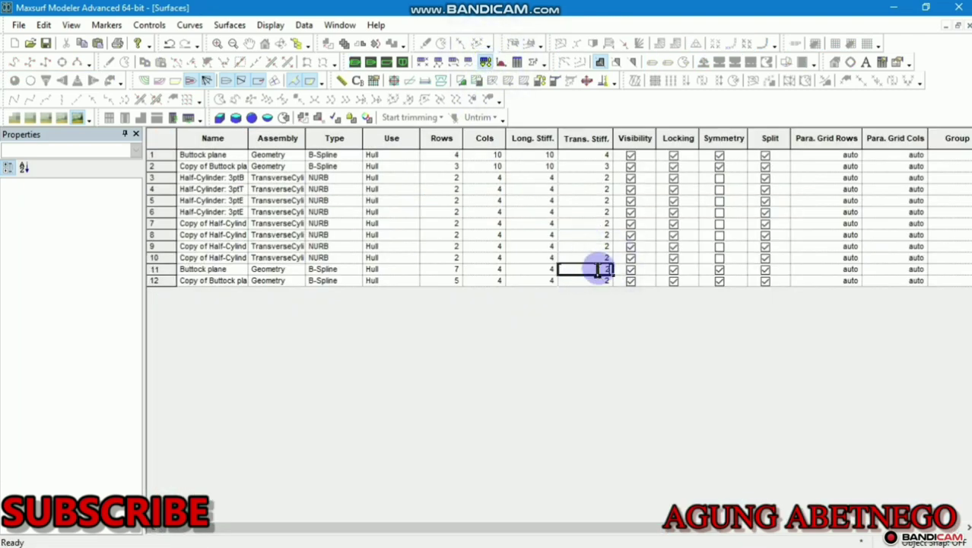
click(354, 63)
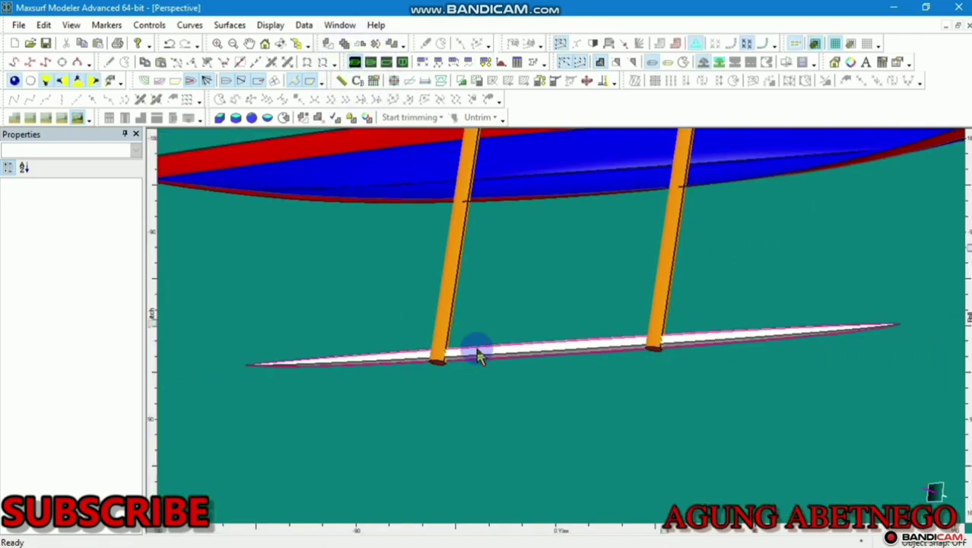
scroll(478, 350, down, 4)
scroll(608, 189, up, 2)
click(484, 60)
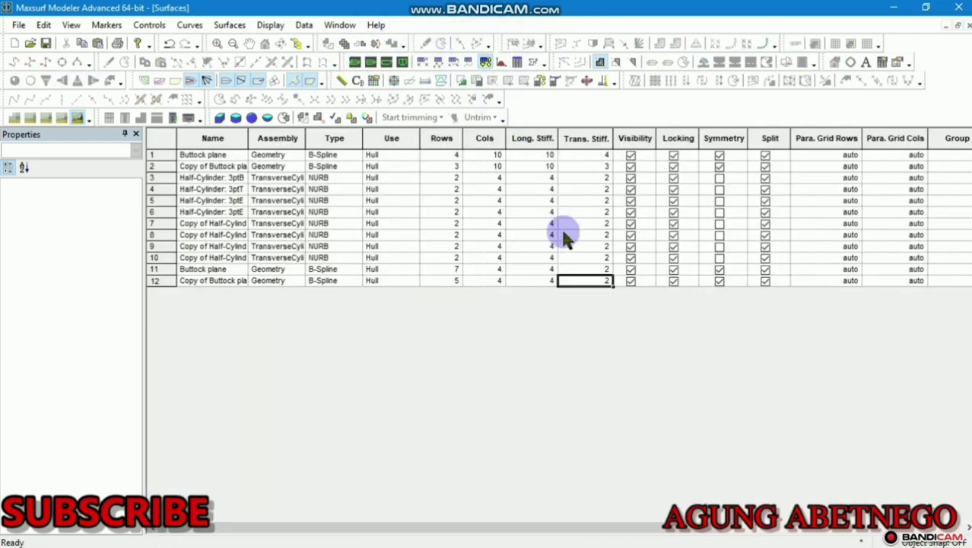
click(545, 270)
click(546, 282)
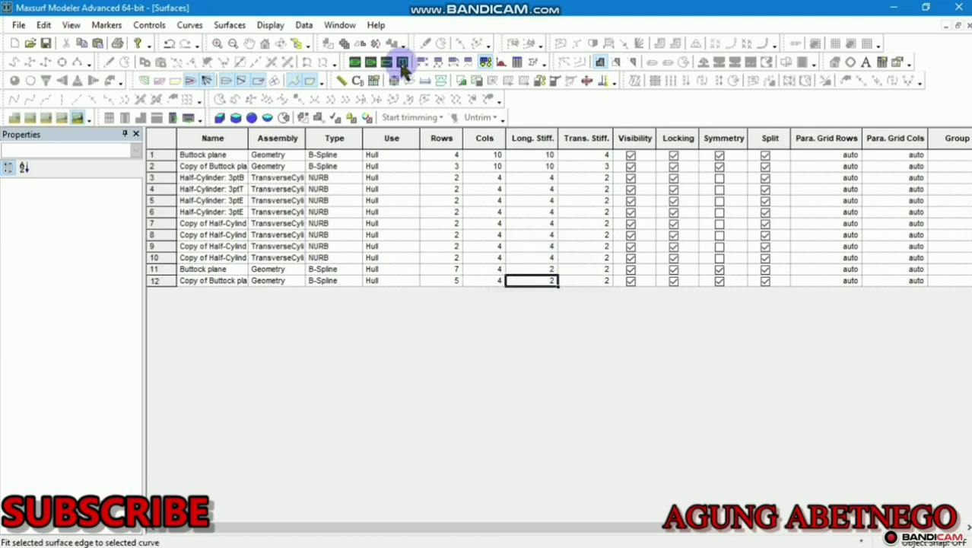
click(356, 62)
scroll(482, 248, down, 1)
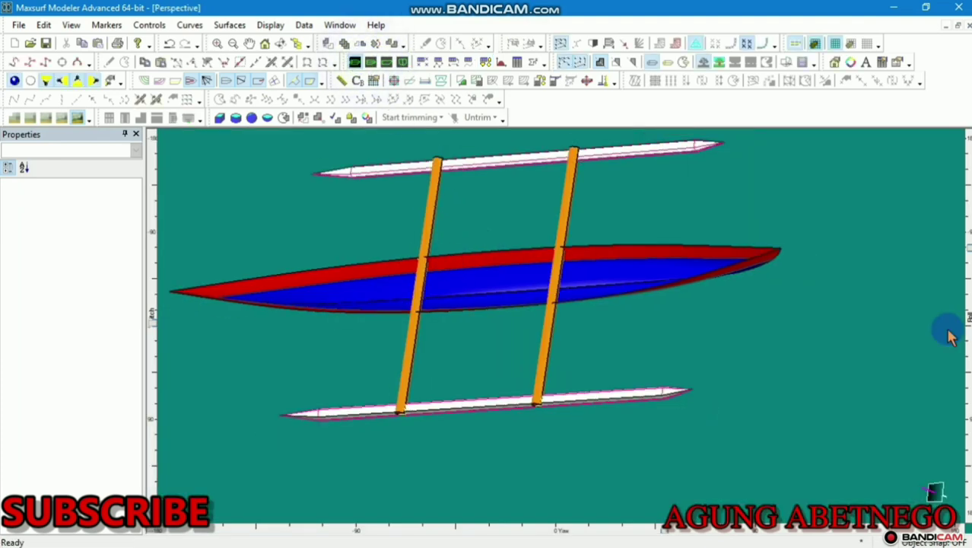
Roll the perspective view to inspect the canoe's side, underside and top
drag(968, 250, 966, 279)
middle_drag(661, 332, 683, 354)
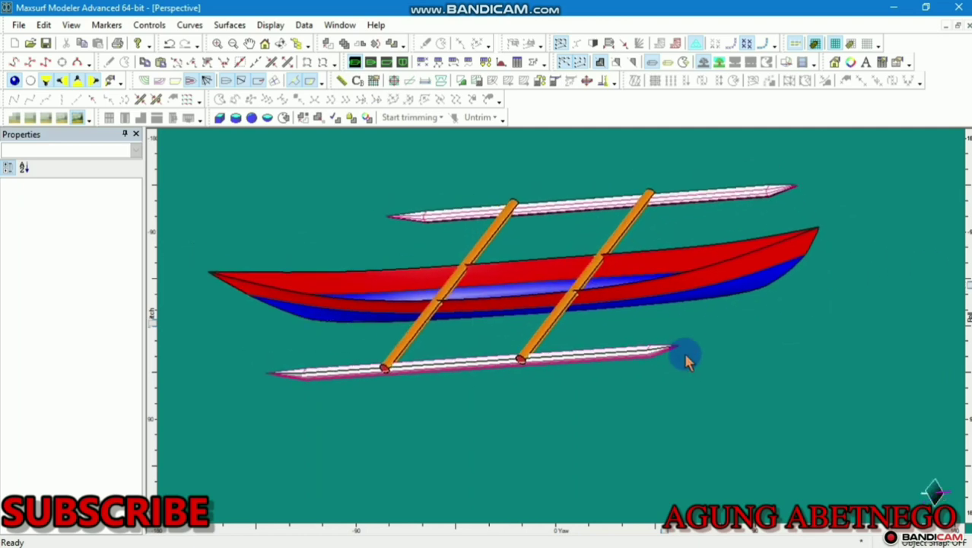
scroll(531, 366, up, 3)
scroll(531, 366, up, 1)
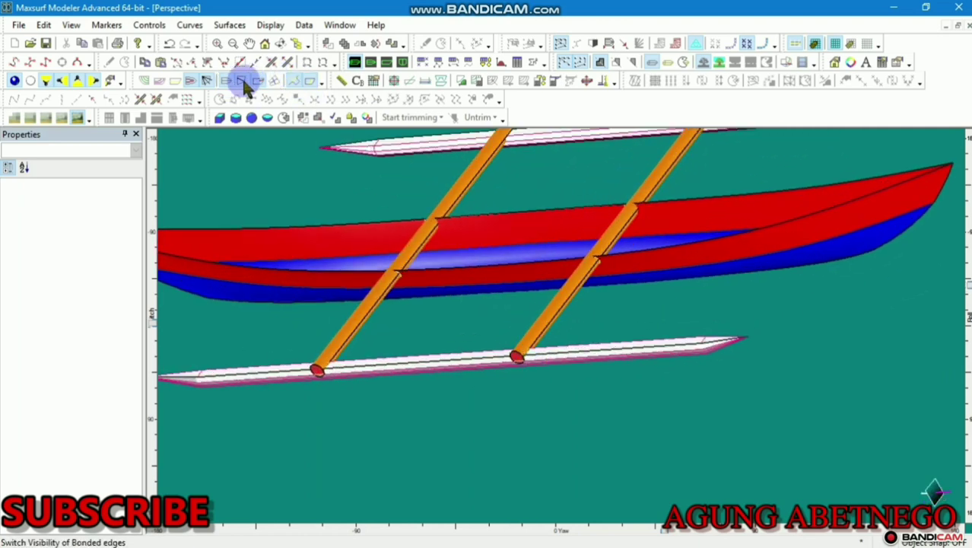
Turn off the bonded edge and feature line display on the canoe and floats
click(245, 85)
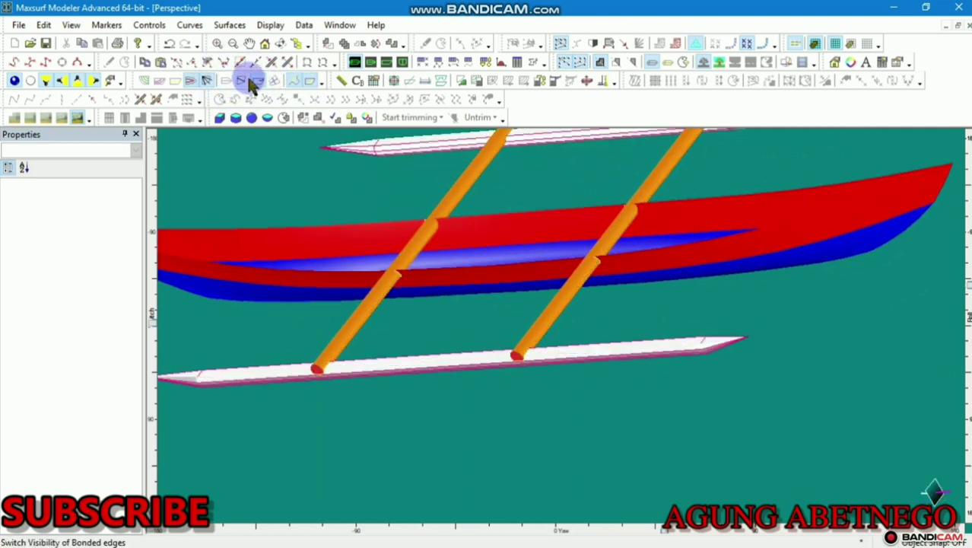
click(275, 84)
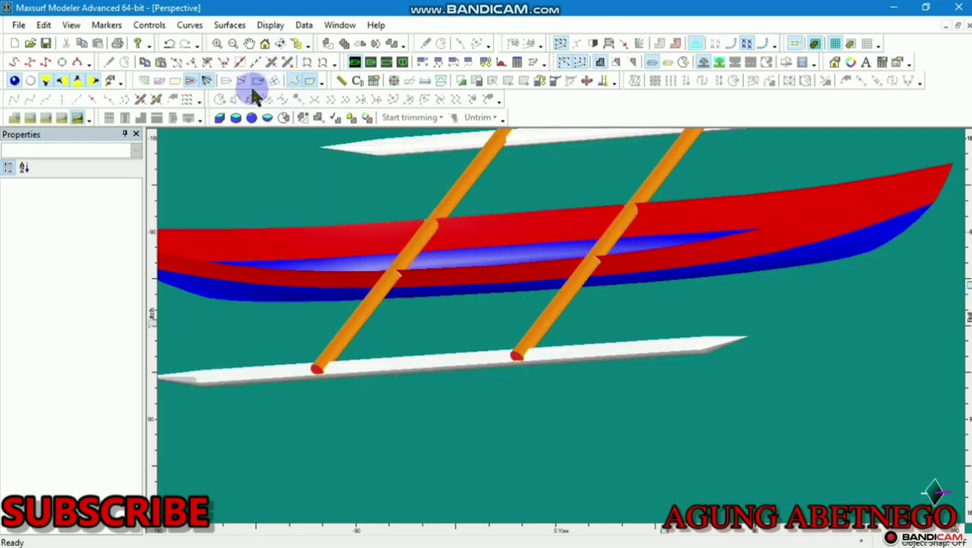
click(257, 84)
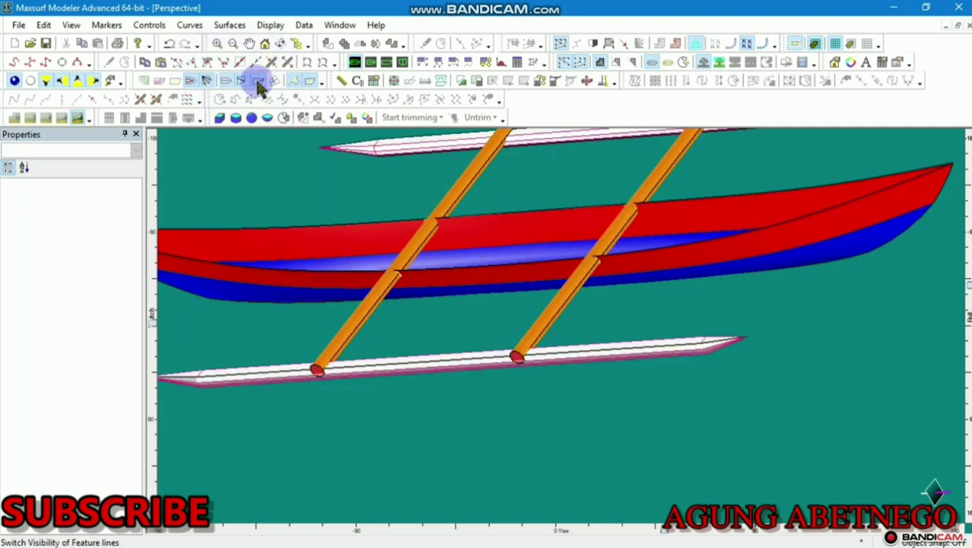
click(256, 82)
scroll(456, 319, down, 2)
scroll(457, 320, down, 1)
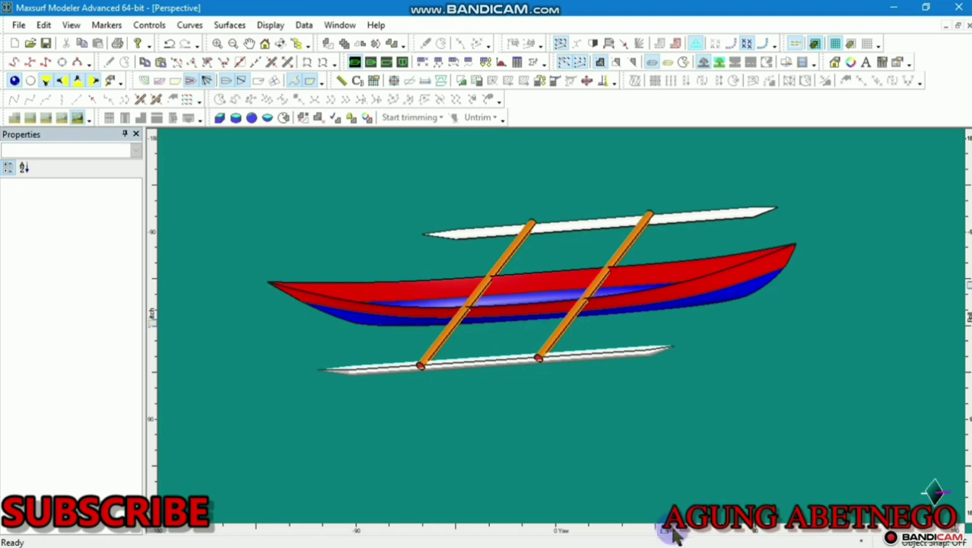
drag(667, 533, 855, 478)
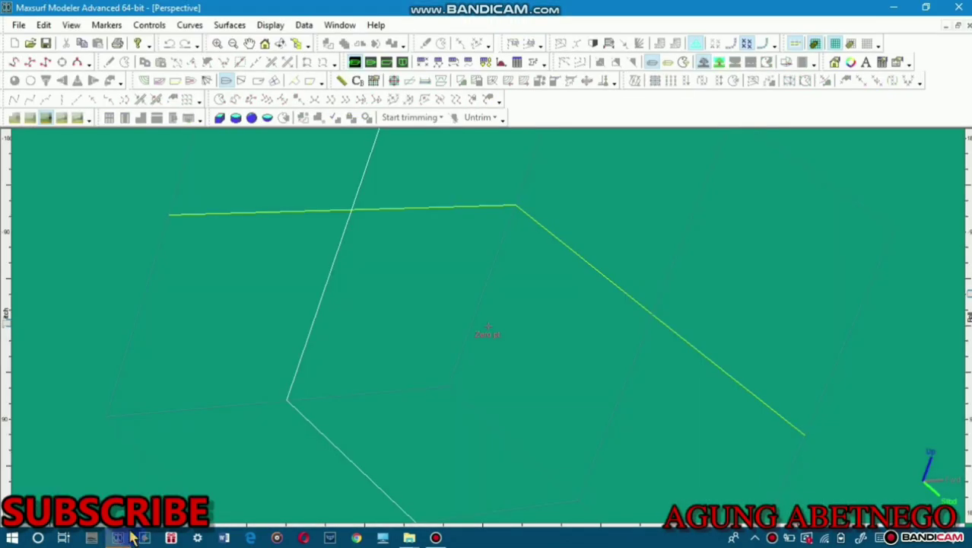
Switch to the Profile view and add a new Buttock plane surface
click(386, 63)
scroll(461, 232, down, 5)
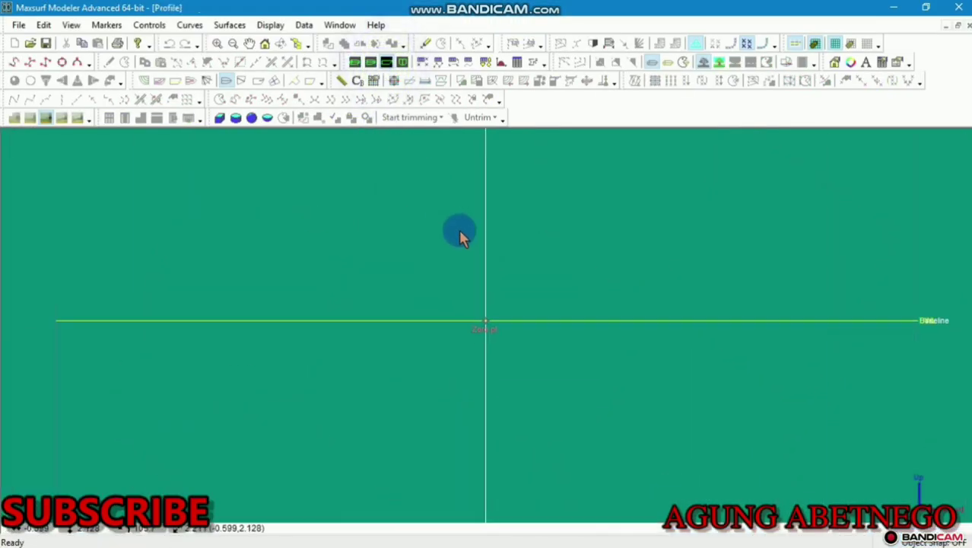
scroll(463, 288, down, 3)
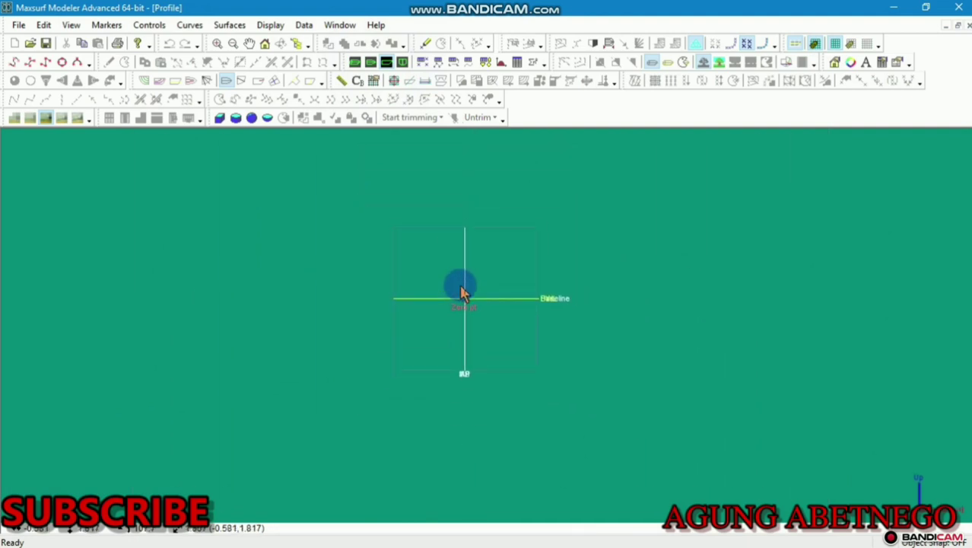
scroll(419, 223, up, 2)
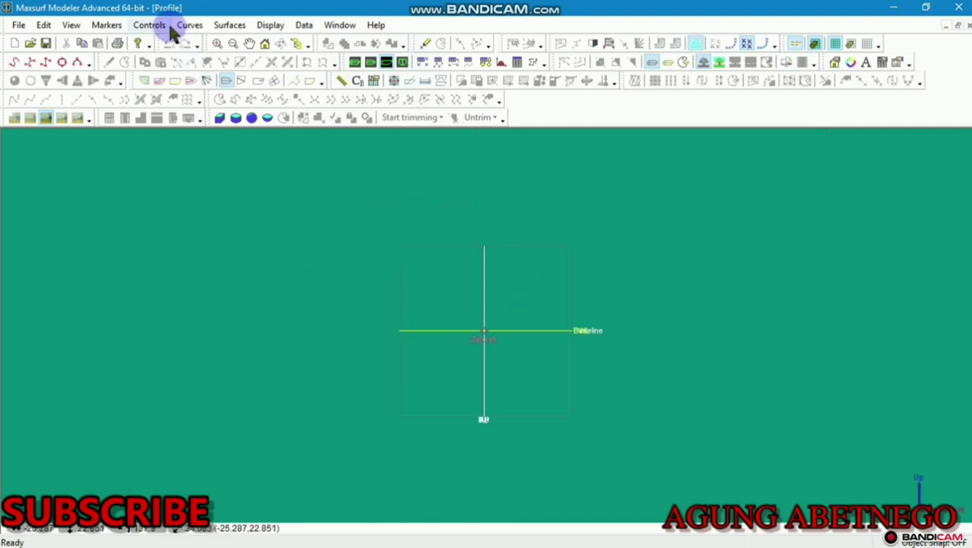
click(225, 25)
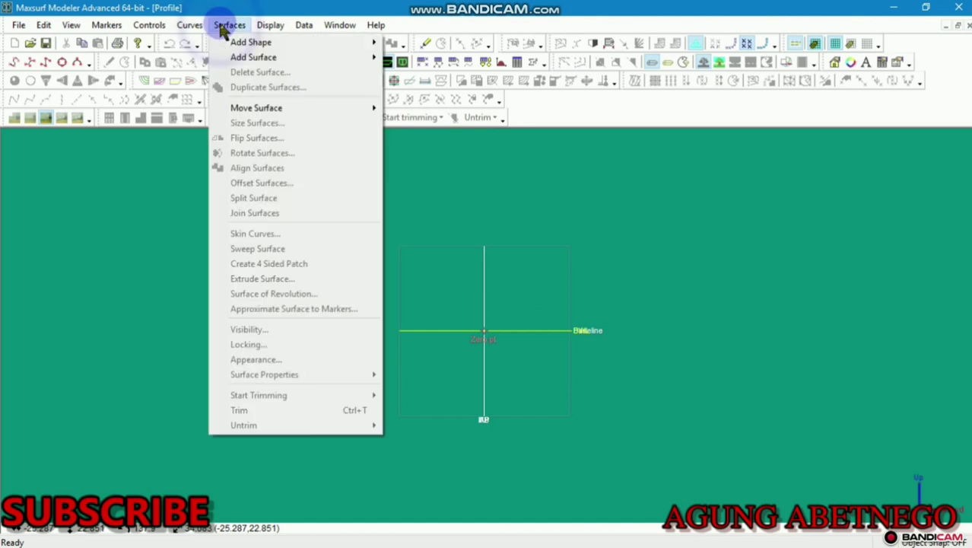
mouse_move(234, 61)
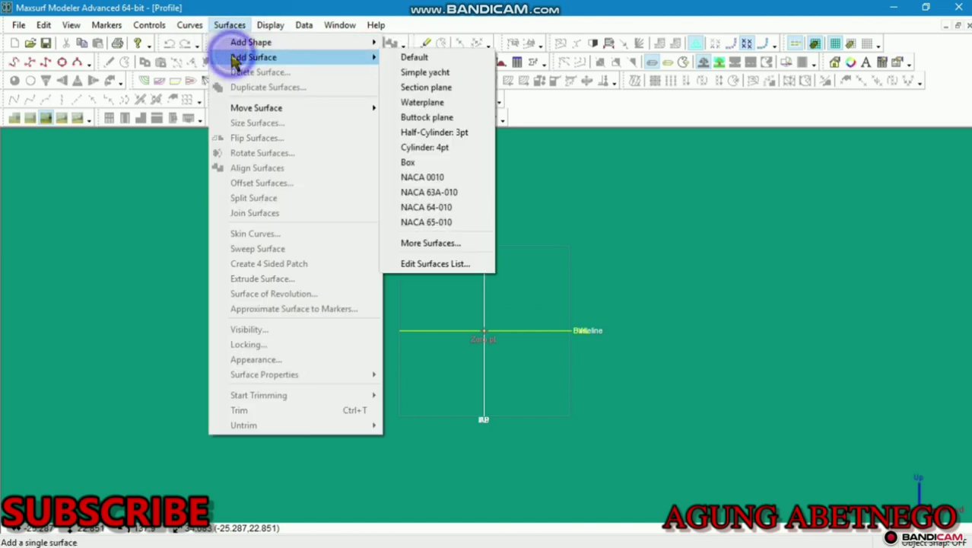
click(424, 117)
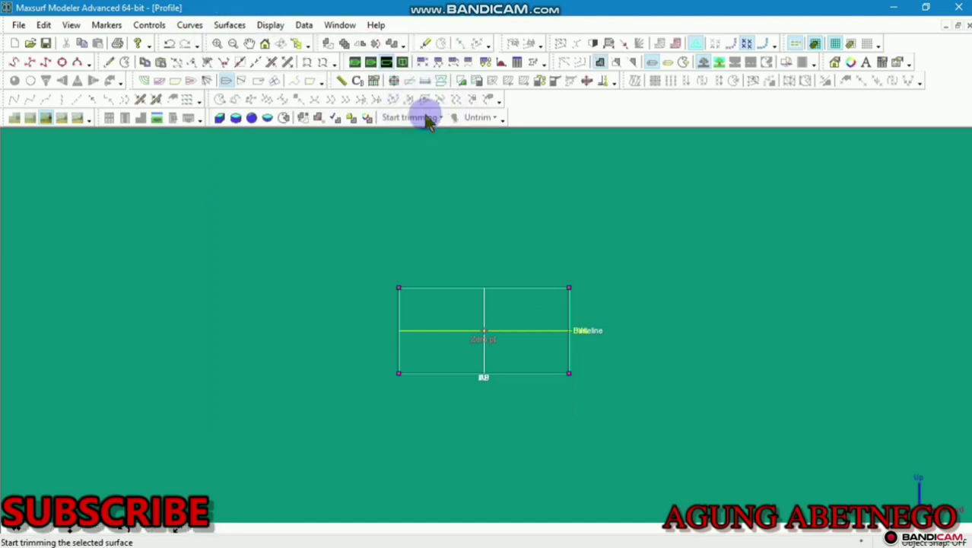
Set the bottom control points' height to 0, placing them on the baseline
scroll(563, 255, down, 3)
scroll(552, 328, up, 6)
drag(665, 333, 244, 447)
click(149, 25)
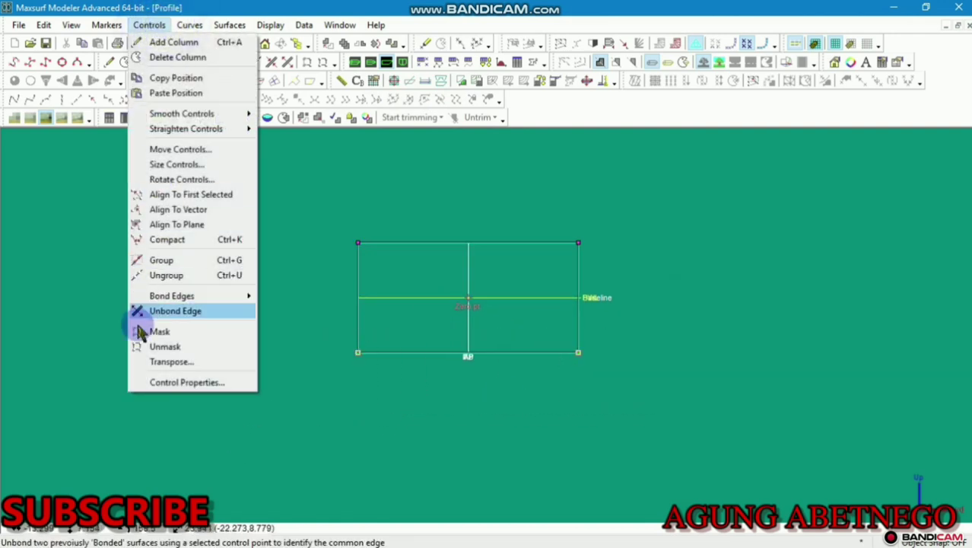
click(186, 381)
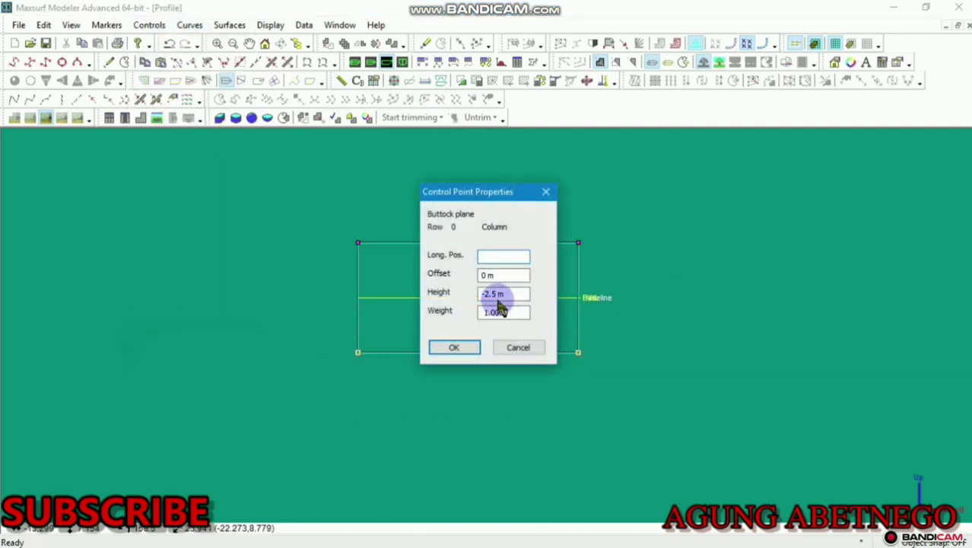
double_click(505, 294)
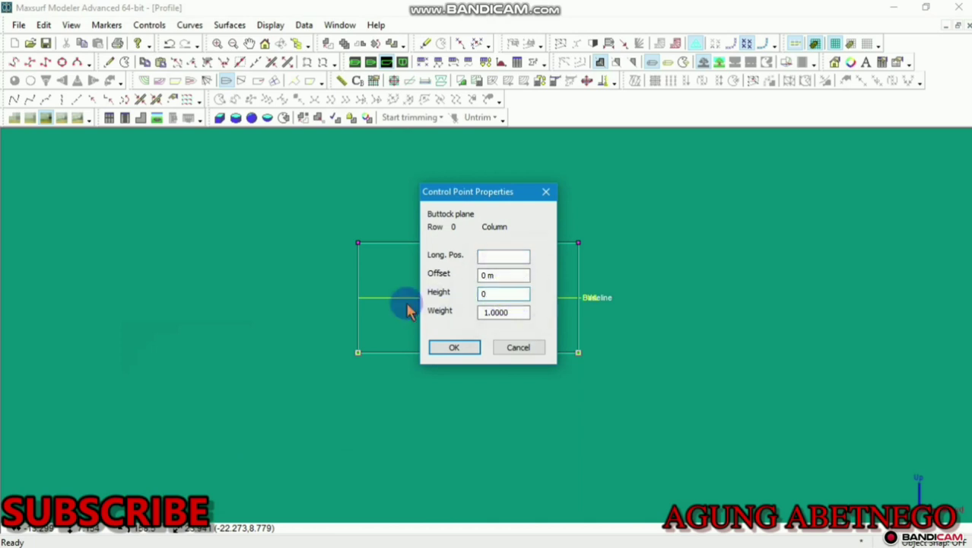
click(454, 348)
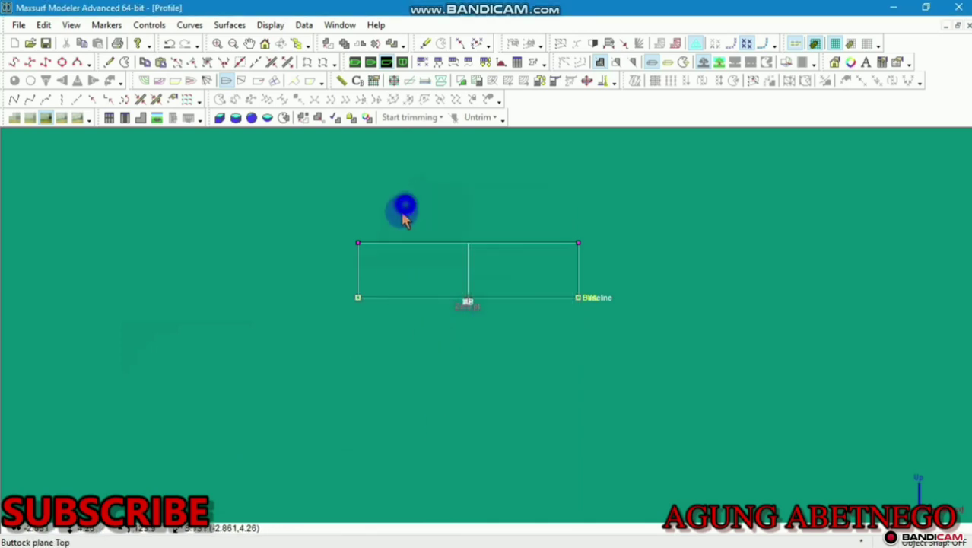
Set the left control points' longitudinal position to 0
click(291, 338)
click(149, 25)
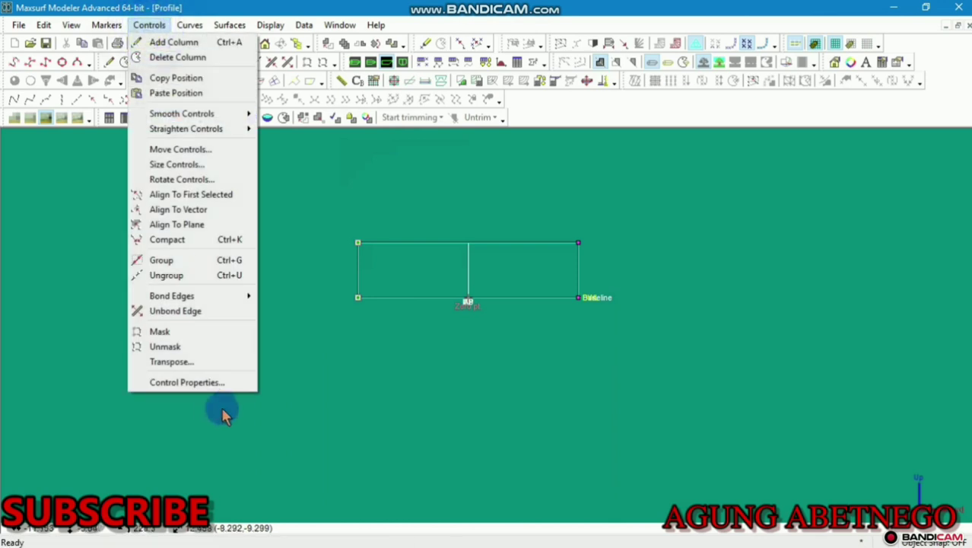
click(208, 383)
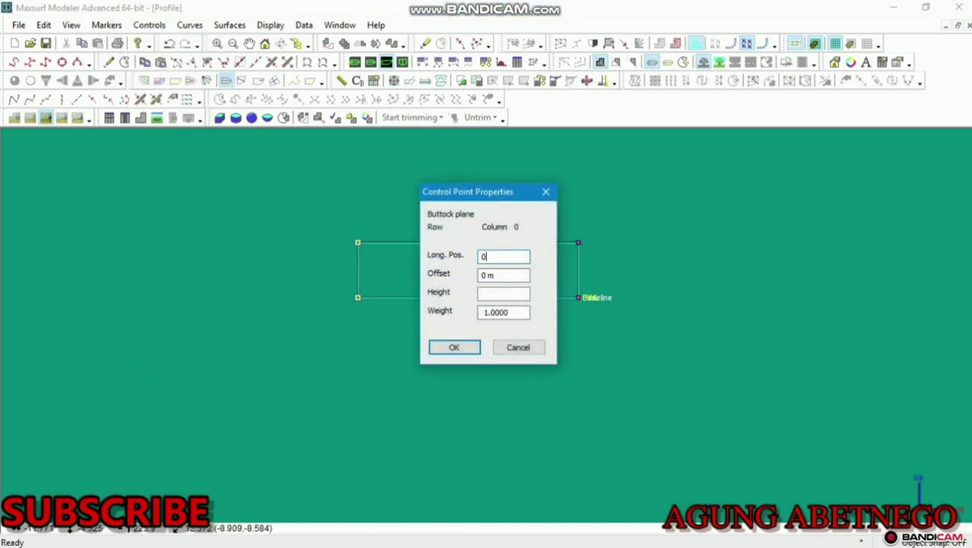
click(471, 348)
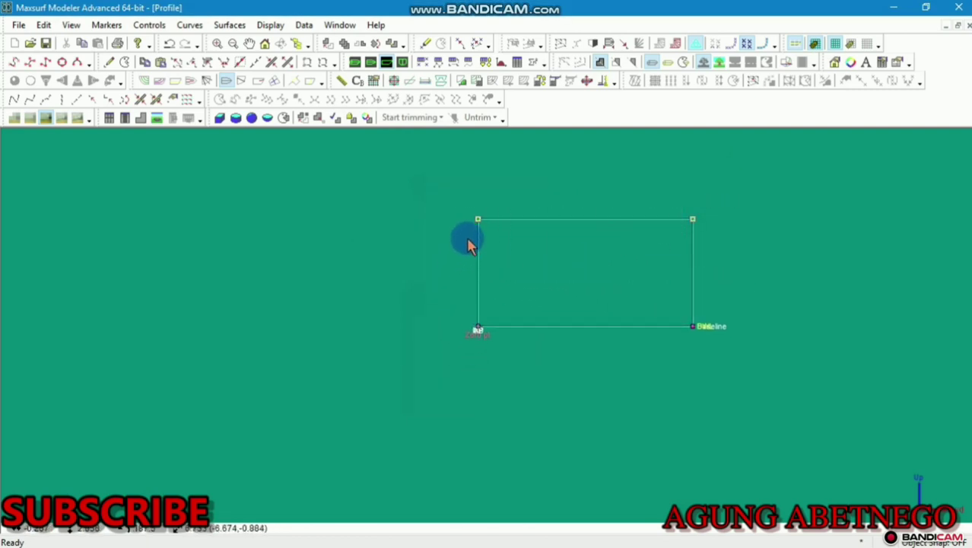
Lower the buttock plane's top edge toward the baseline into a thin strip
drag(477, 221, 509, 319)
scroll(541, 314, up, 3)
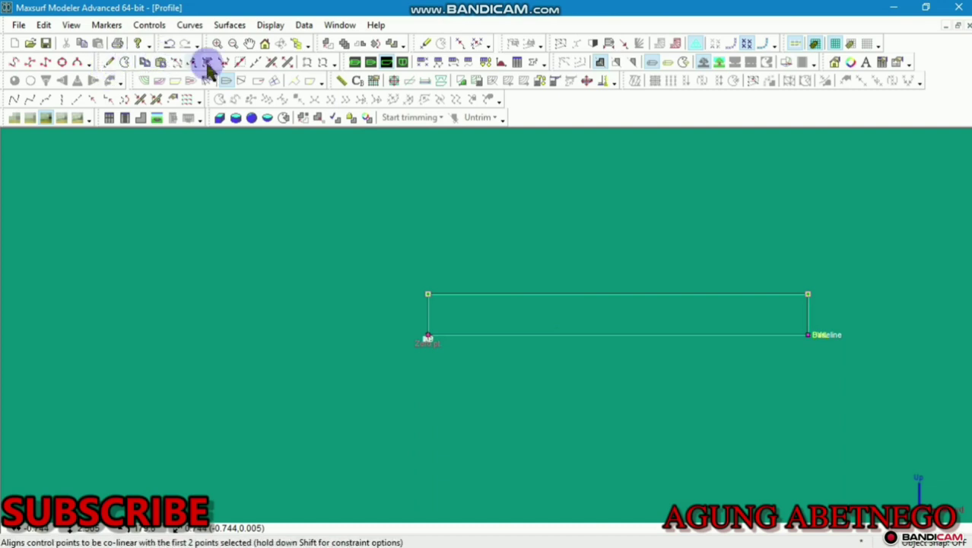
drag(831, 259, 356, 336)
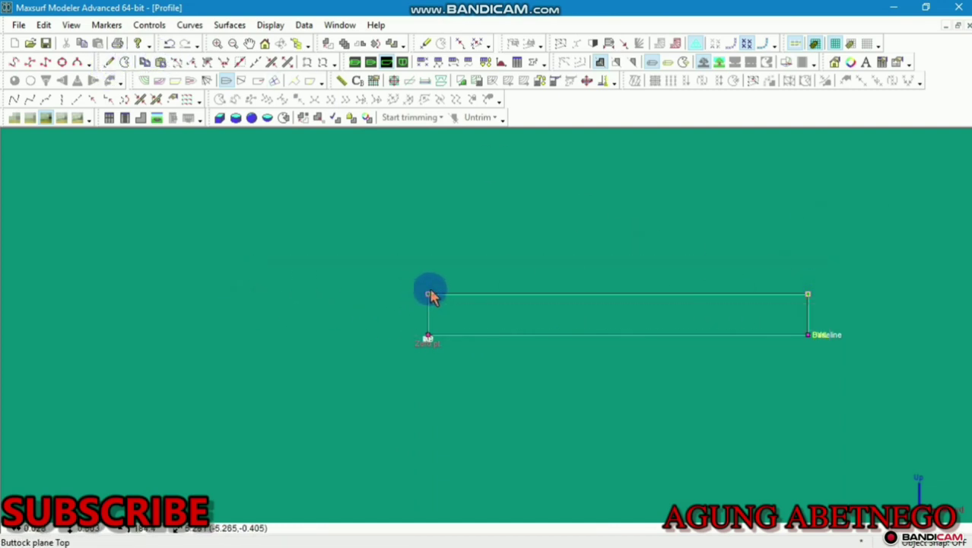
drag(430, 294, 432, 315)
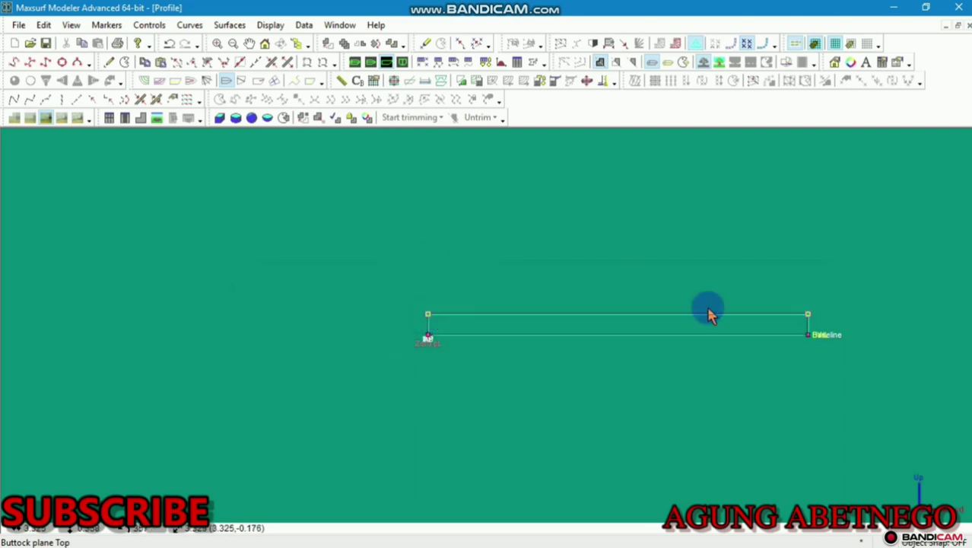
Add a control-point column near the plane's forward (right) end
click(109, 61)
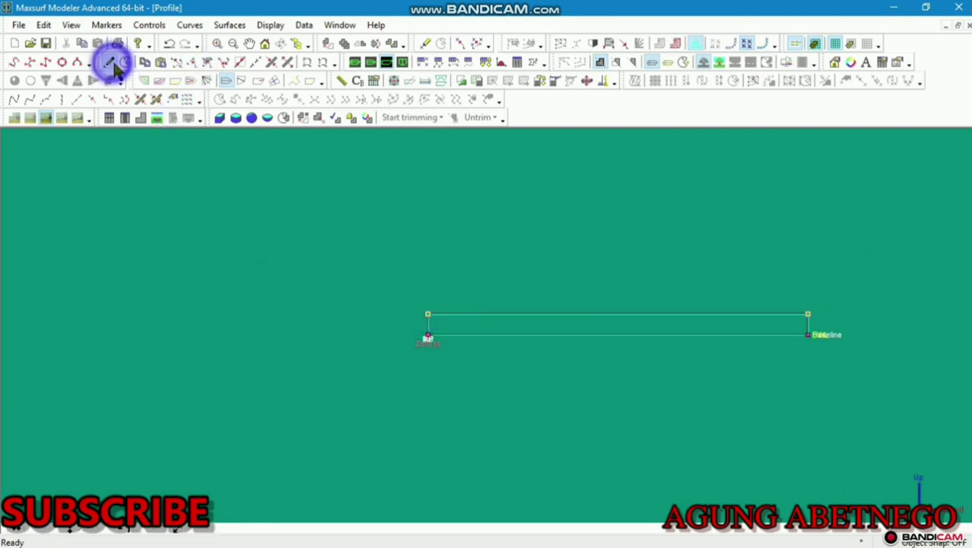
click(762, 313)
scroll(773, 312, up, 7)
middle_drag(780, 301, 406, 246)
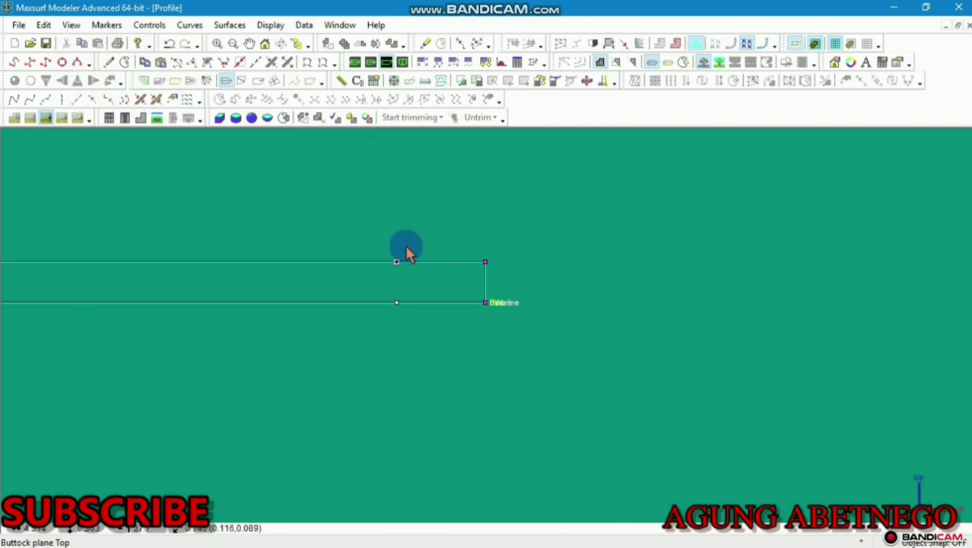
Box-select all control points of the buttock plane
click(109, 62)
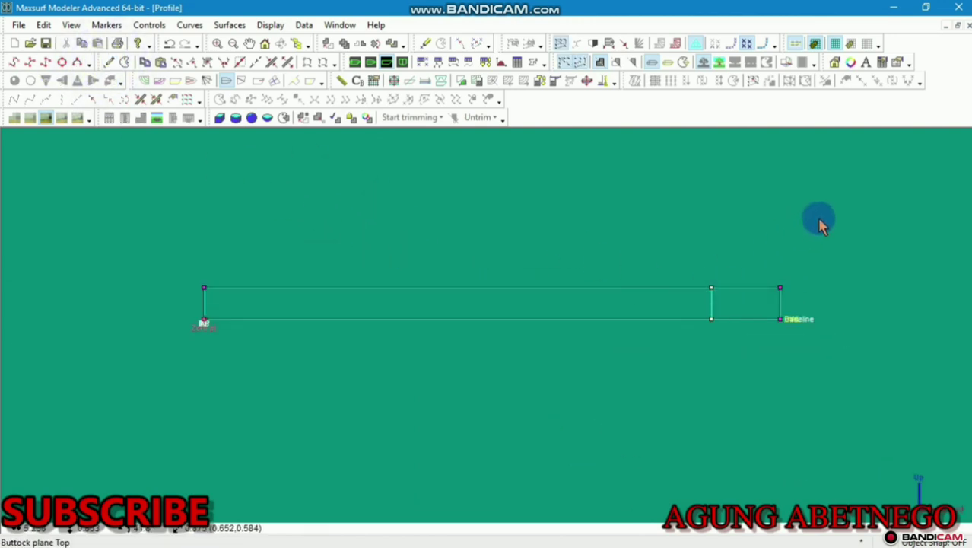
drag(813, 302, 580, 391)
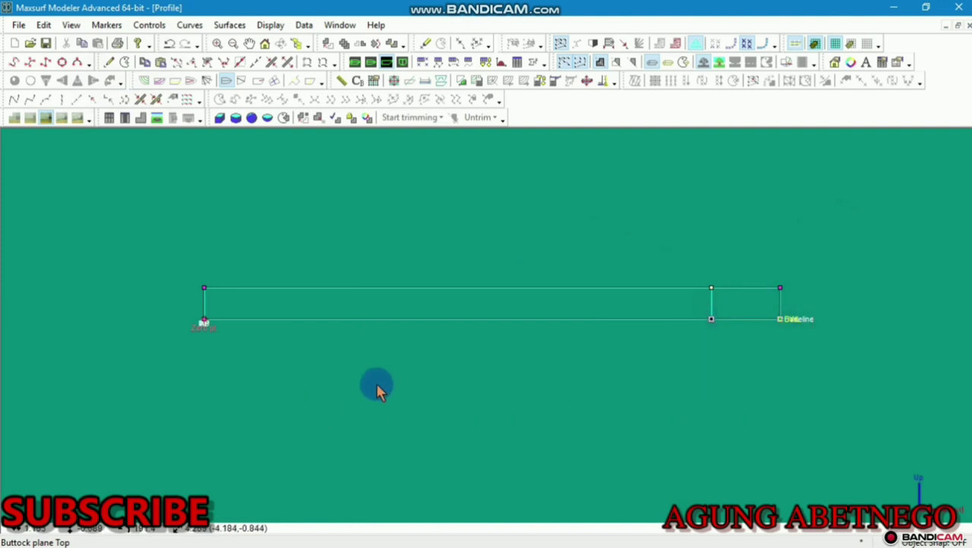
drag(889, 261, 124, 438)
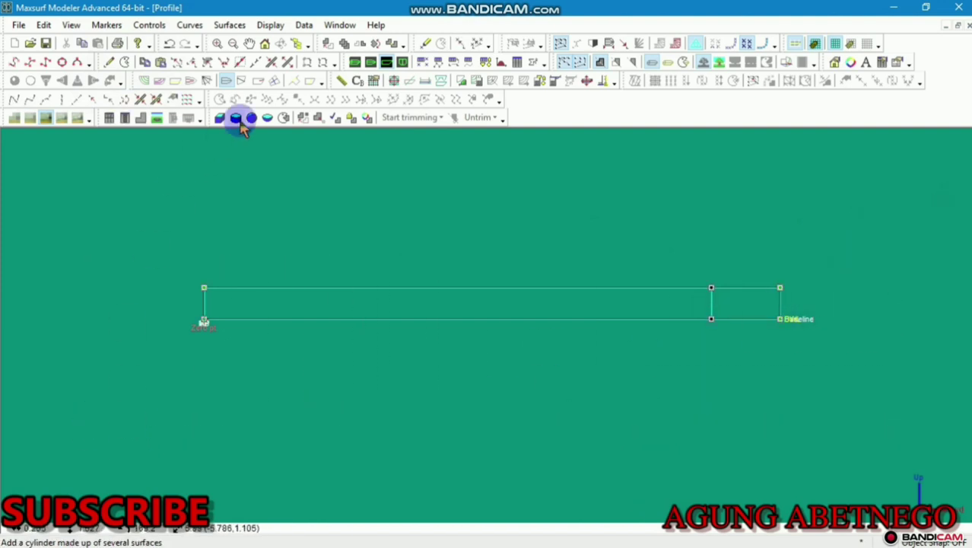
Duplicate the buttock plane once, 1 m higher, and lower the copy toward the original
click(341, 43)
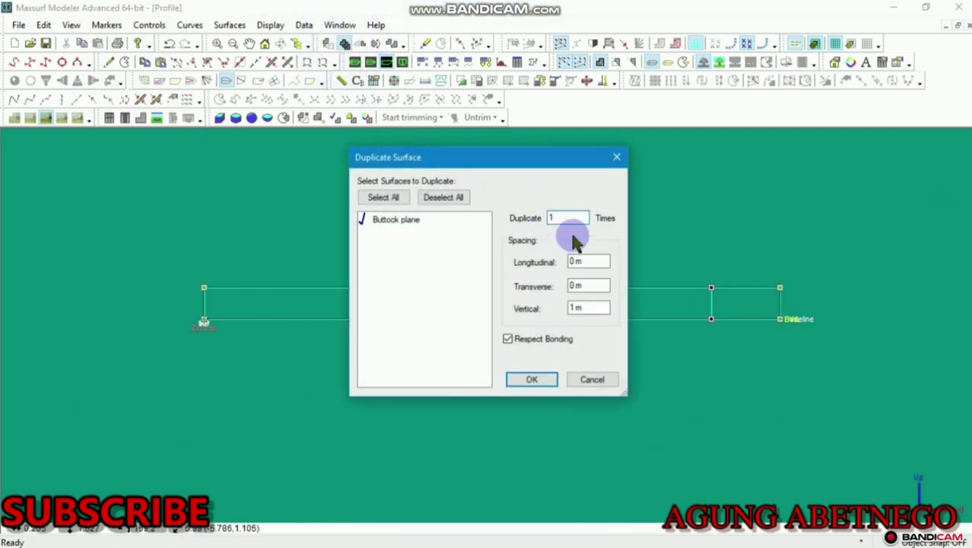
click(527, 381)
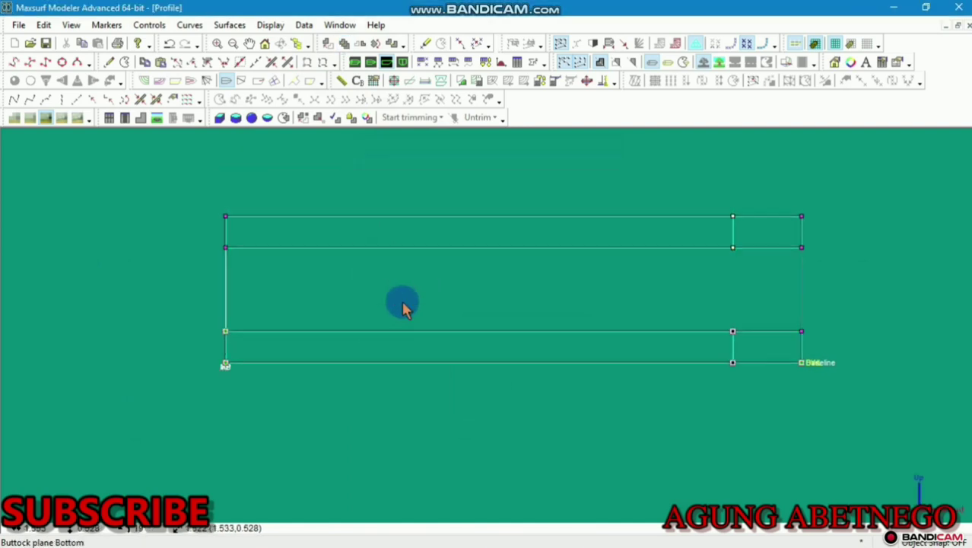
drag(829, 211, 321, 315)
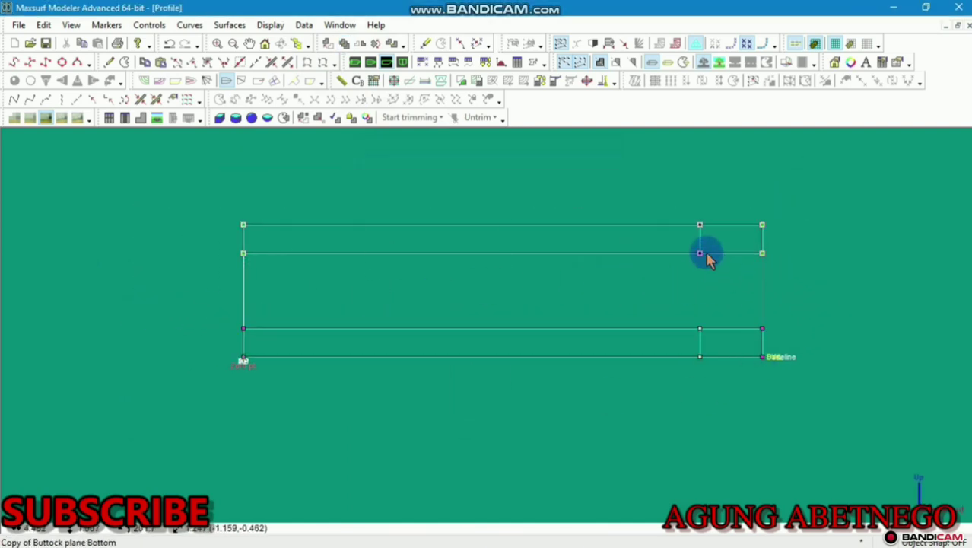
drag(700, 254, 714, 319)
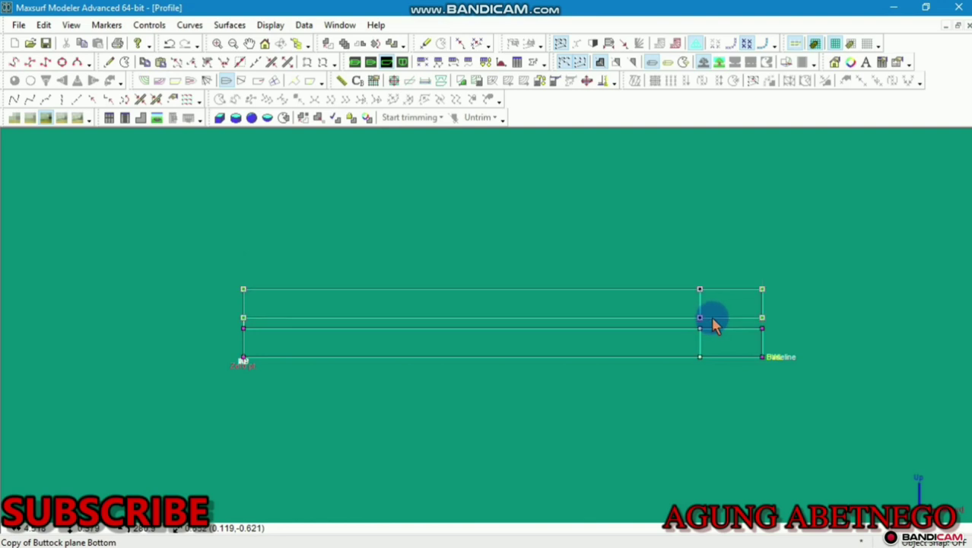
Bond the copy's bottom edge to the original surface and zoom to fit
scroll(691, 343, up, 3)
scroll(691, 343, down, 1)
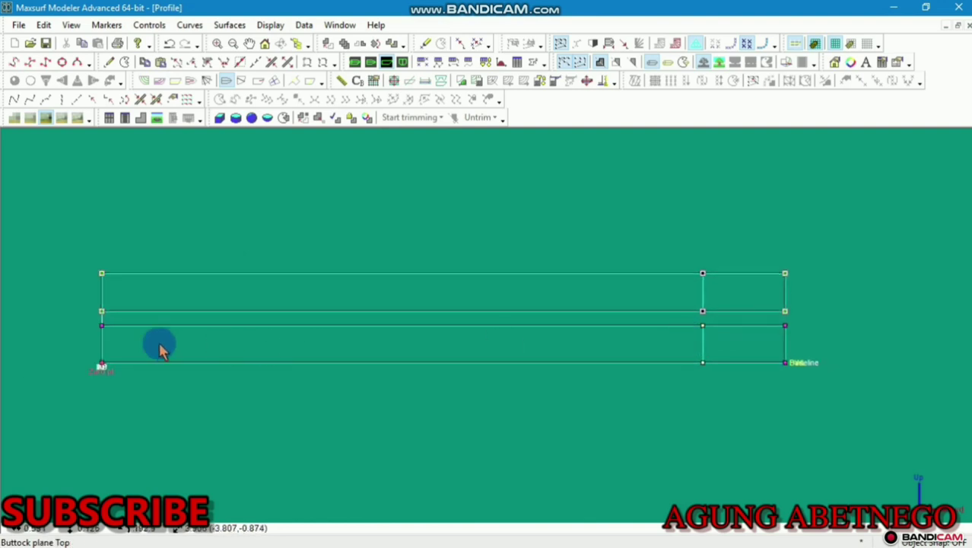
drag(715, 301, 678, 344)
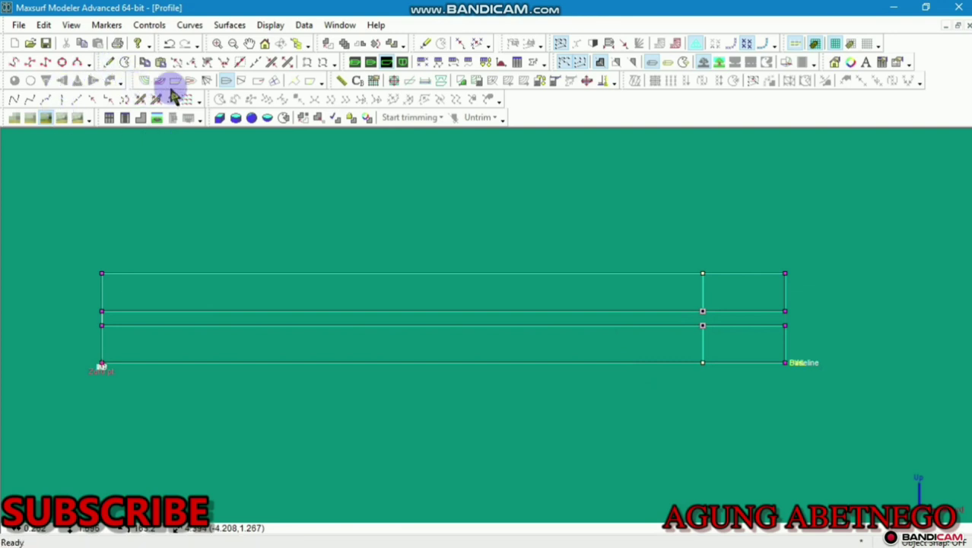
click(141, 100)
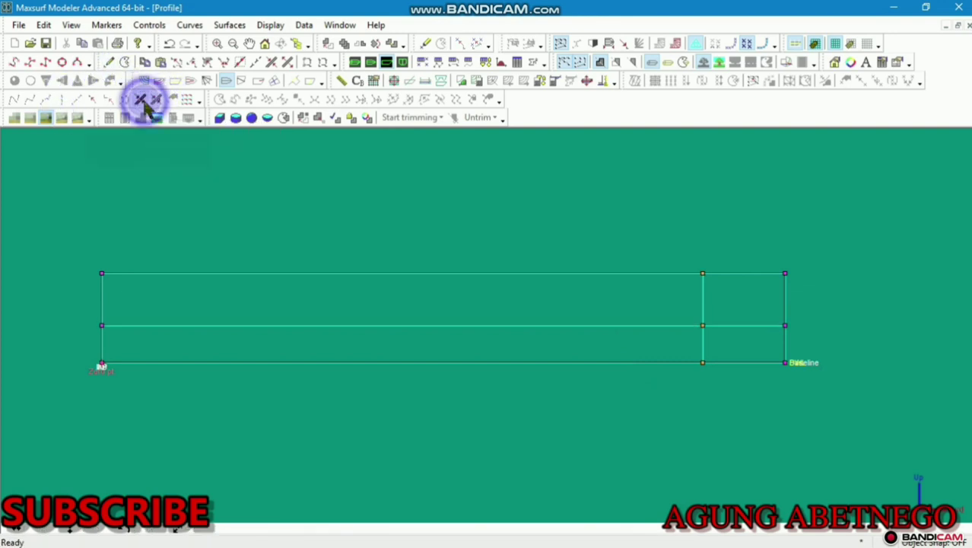
click(156, 121)
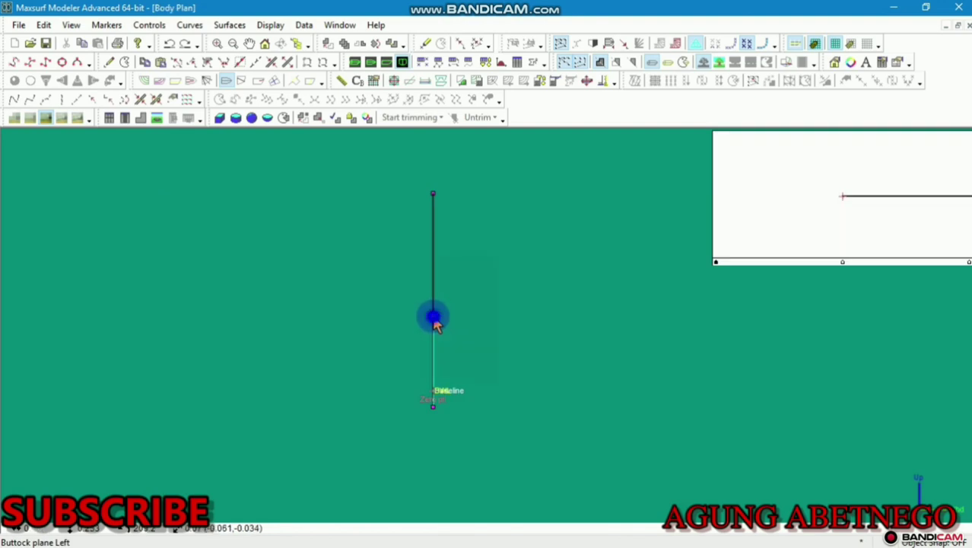
Drag the section's middle and top control points in the Body Plan into a V shape with a chine
click(432, 317)
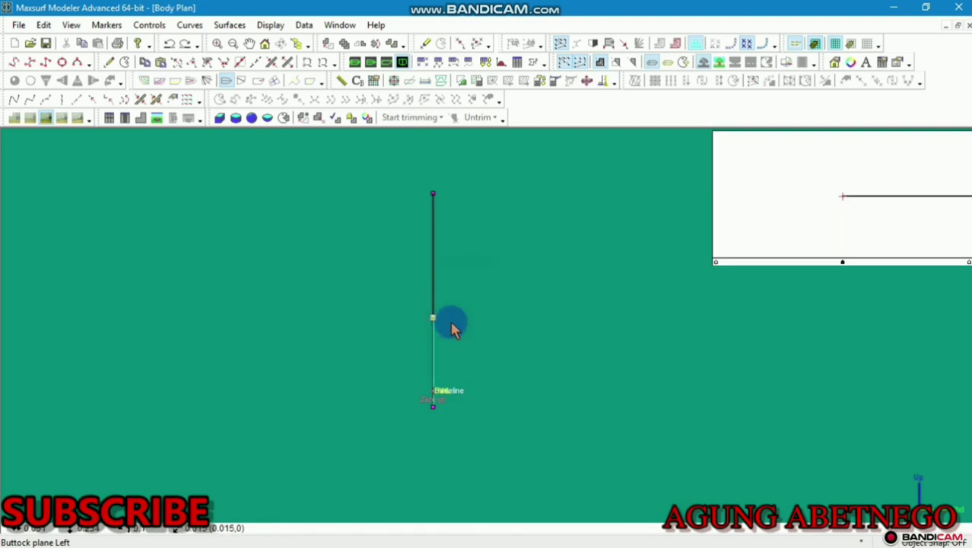
click(433, 313)
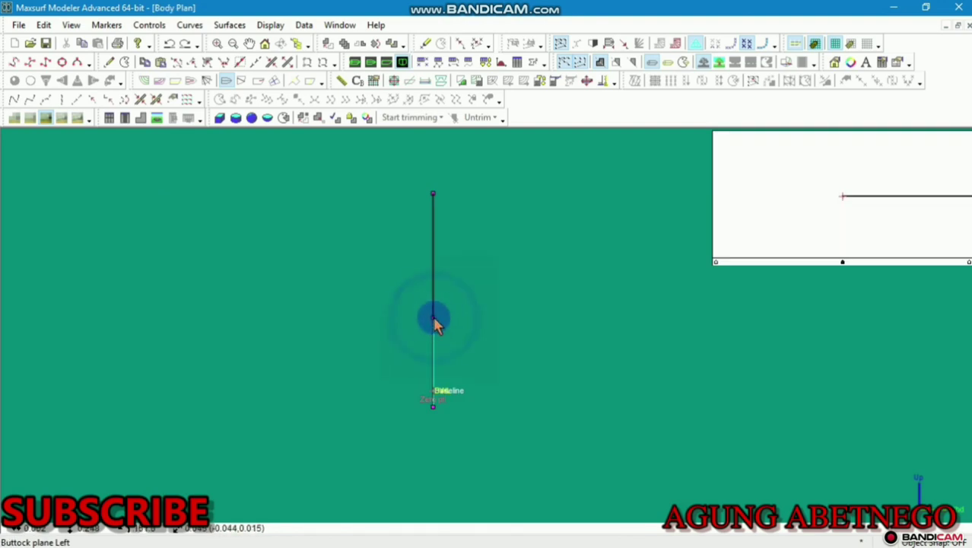
drag(434, 320, 534, 347)
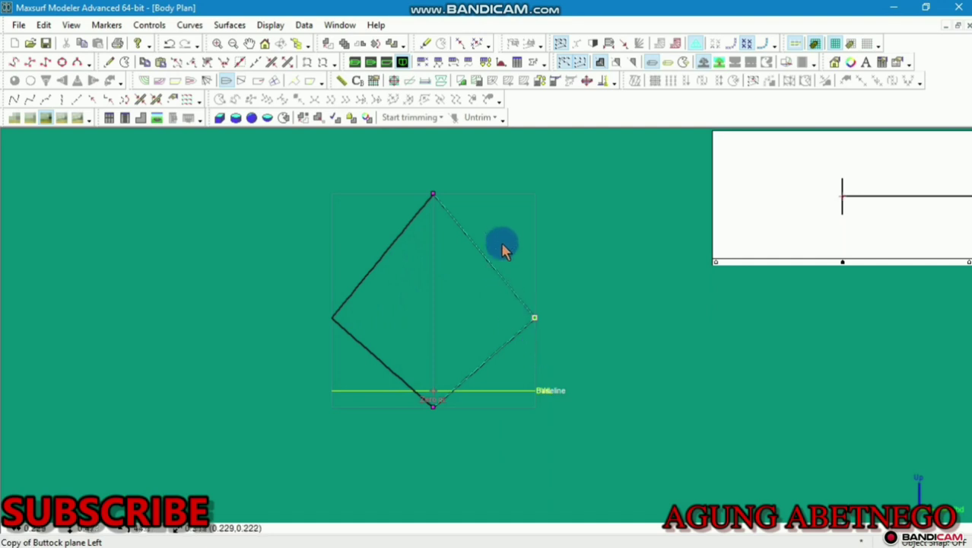
drag(467, 184, 482, 401)
click(521, 380)
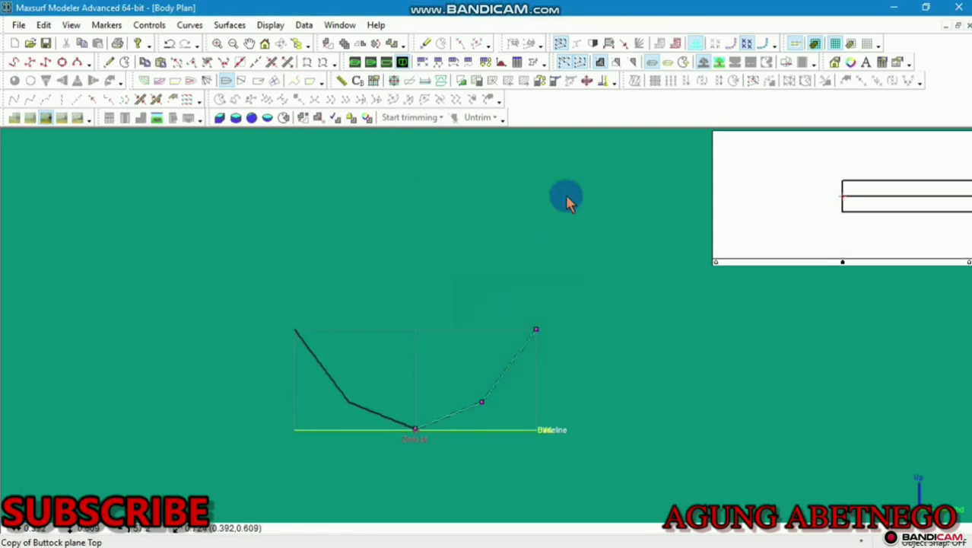
drag(534, 328, 493, 365)
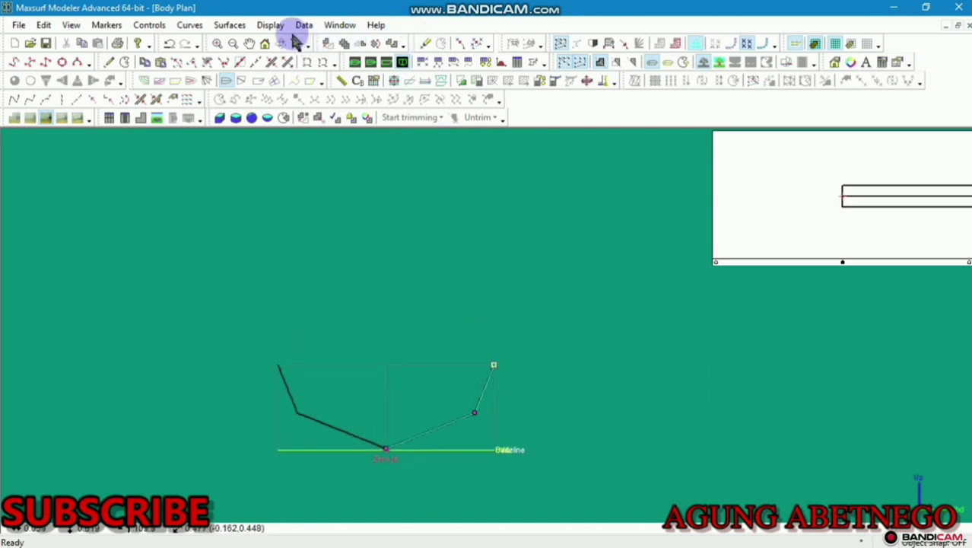
Set the display precision to Highest
click(268, 26)
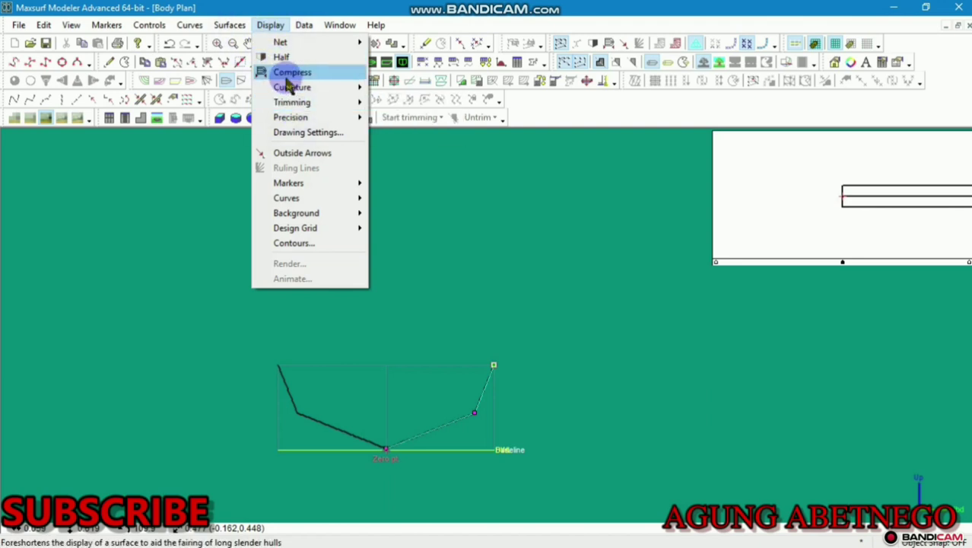
mouse_move(293, 118)
click(401, 177)
scroll(476, 384, up, 2)
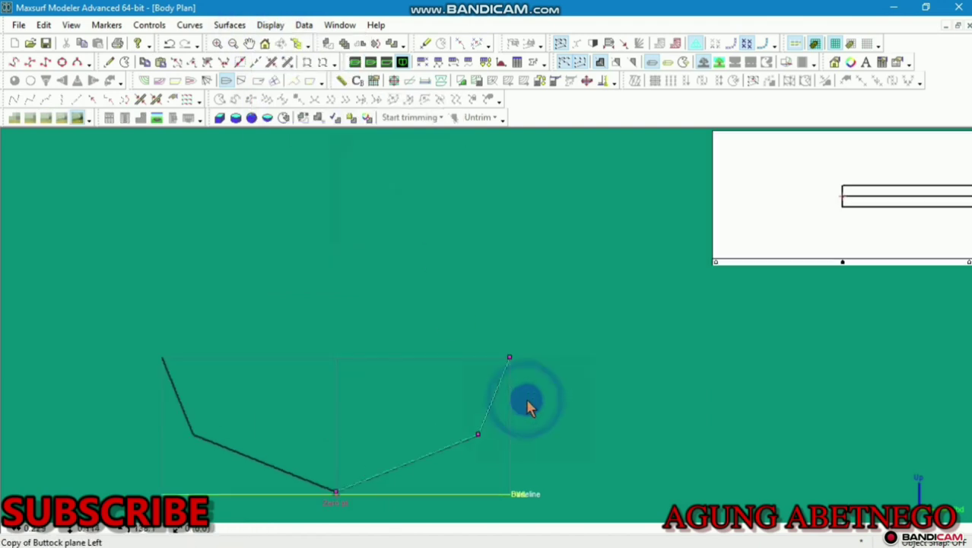
scroll(530, 399, down, 2)
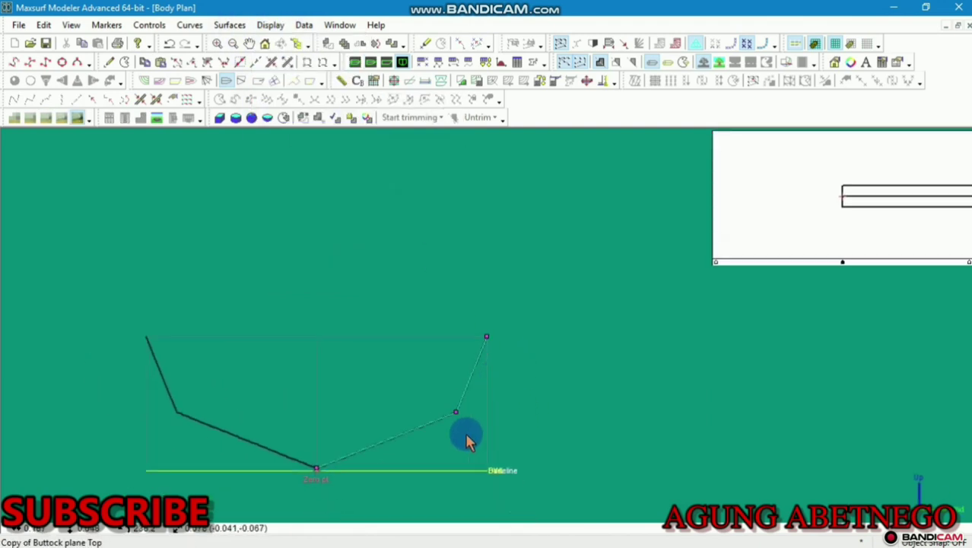
Insert three extra control points on the hull section curve
click(109, 62)
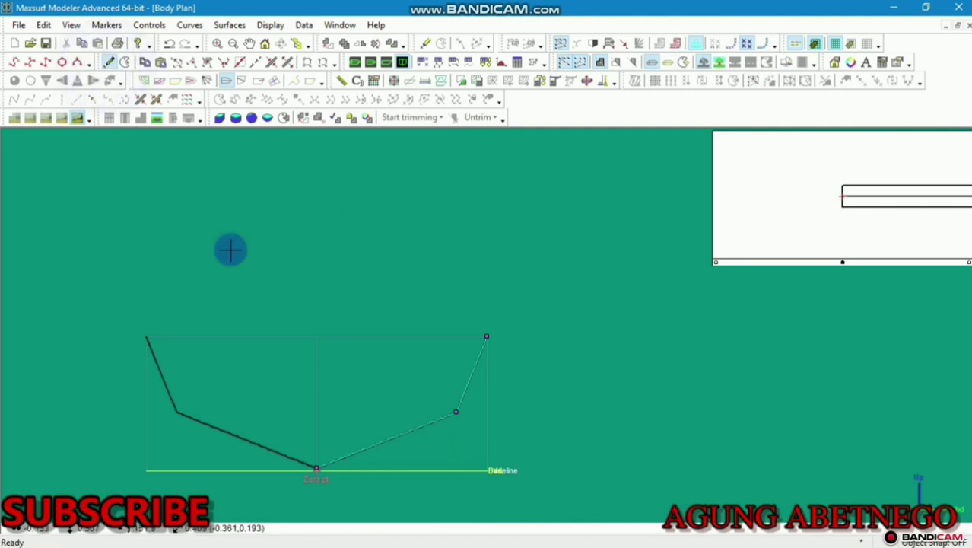
click(377, 441)
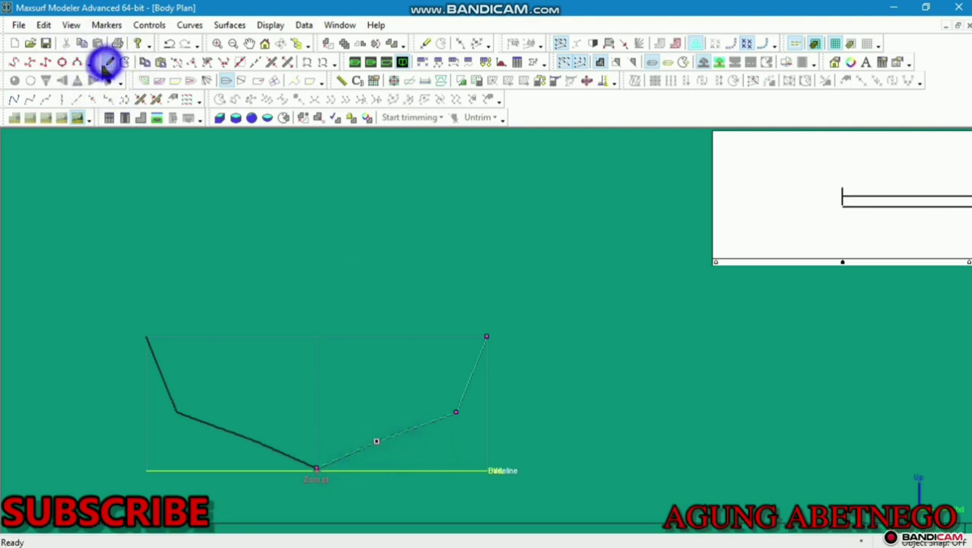
click(472, 371)
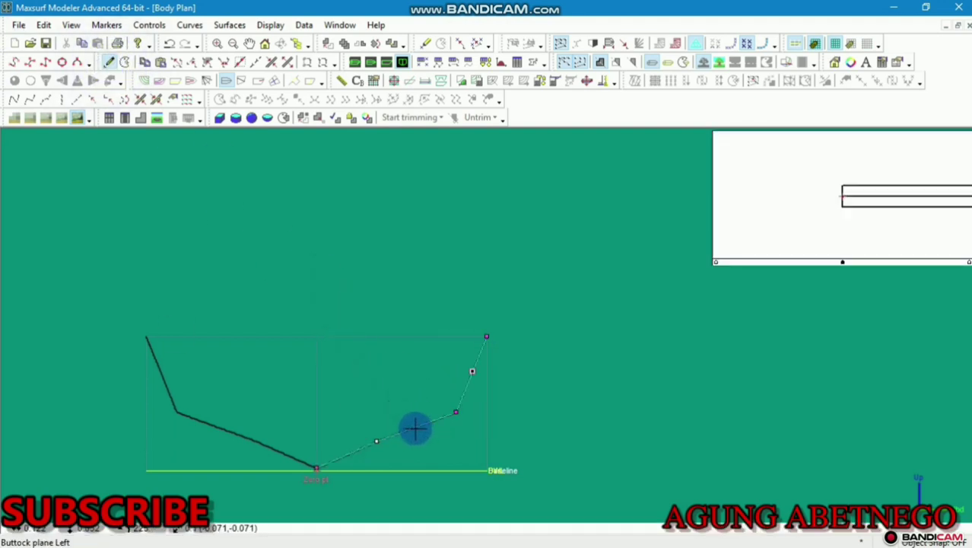
click(415, 427)
scroll(296, 382, up, 3)
middle_drag(354, 426, 355, 300)
Reshape the keel, bilge and chine points to round the bottom of the section
click(404, 336)
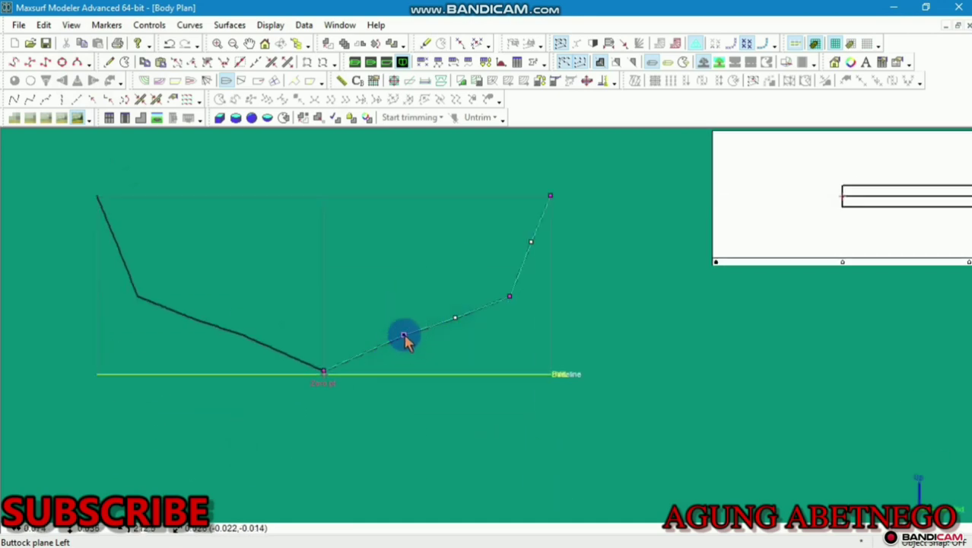
drag(404, 339, 399, 355)
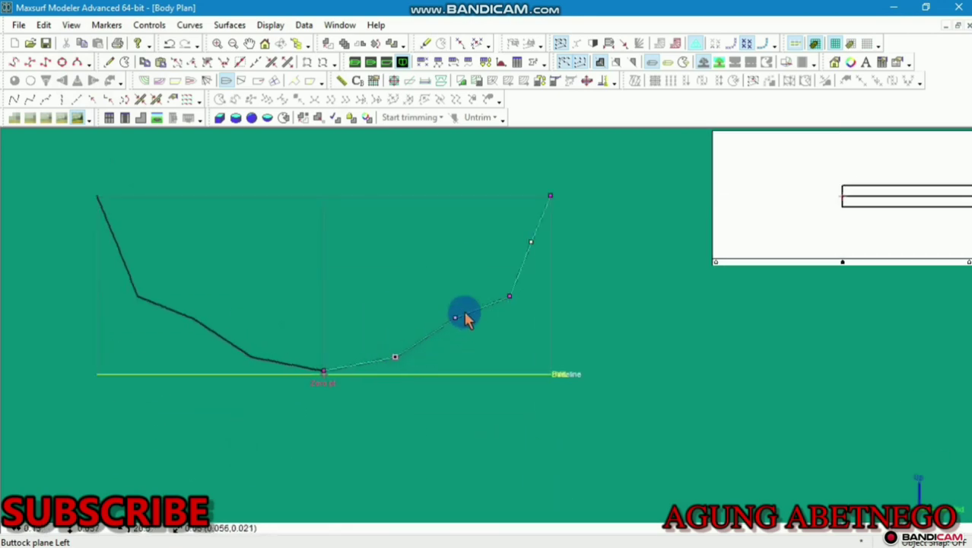
click(455, 317)
mouse_move(459, 326)
mouse_down()
mouse_move(461, 337)
mouse_move(441, 331)
mouse_up()
click(510, 298)
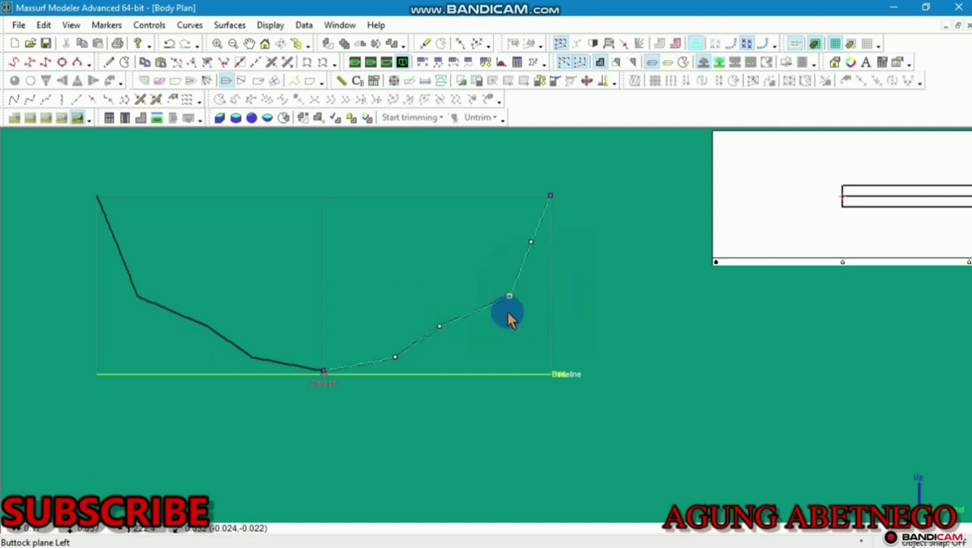
drag(511, 299, 461, 282)
Pull the upper side and top points inward for steep U-shaped sides, then view in Perspective
click(529, 244)
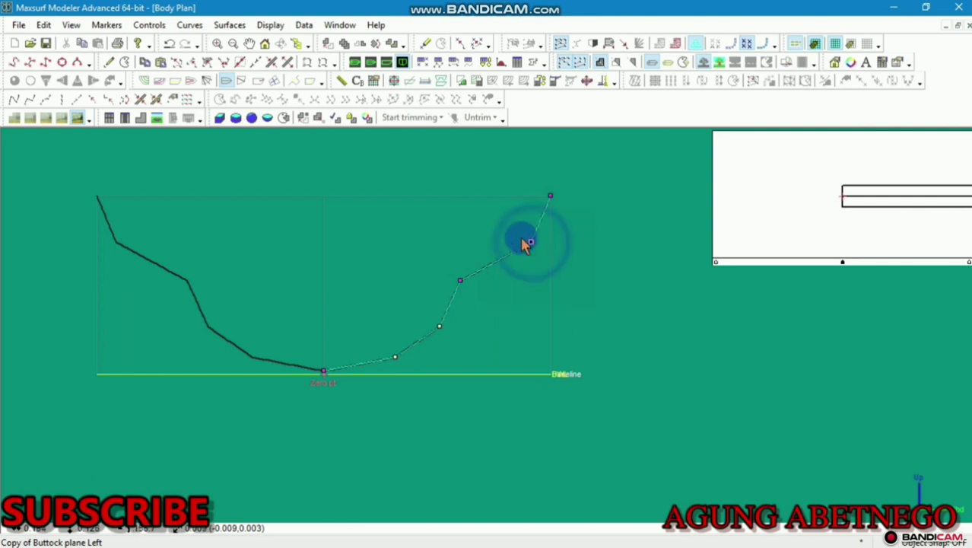
click(543, 243)
drag(531, 242, 464, 243)
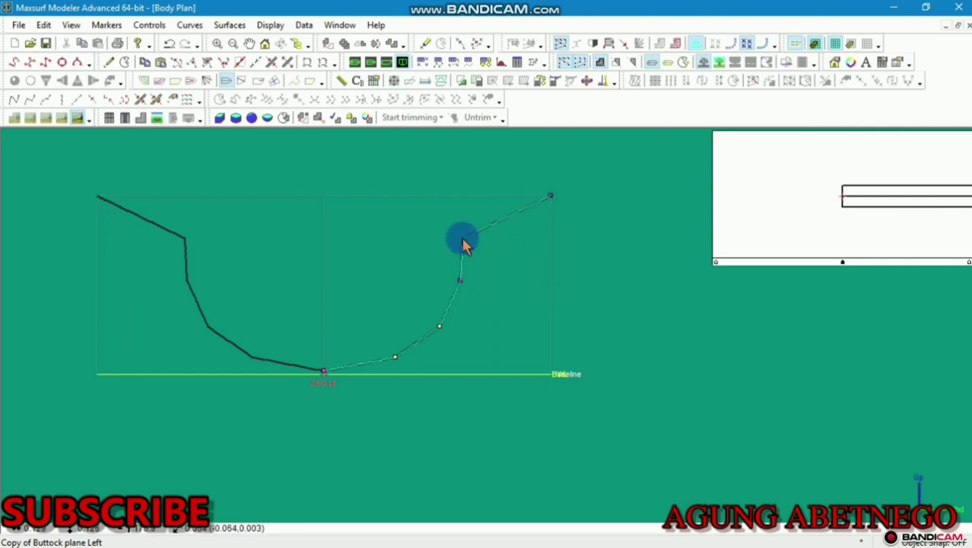
click(551, 197)
drag(549, 200, 468, 198)
click(354, 61)
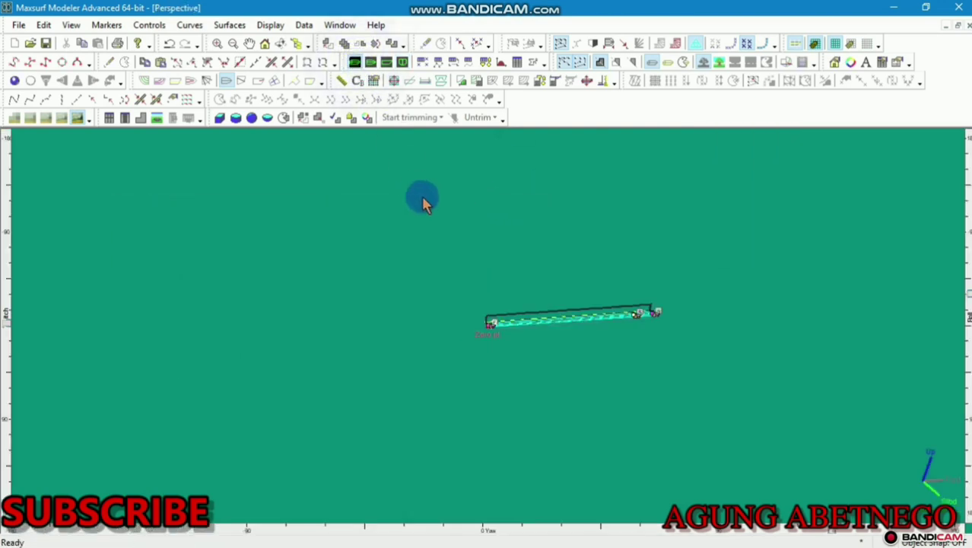
Return to the Profile view and clear the current selection
click(386, 61)
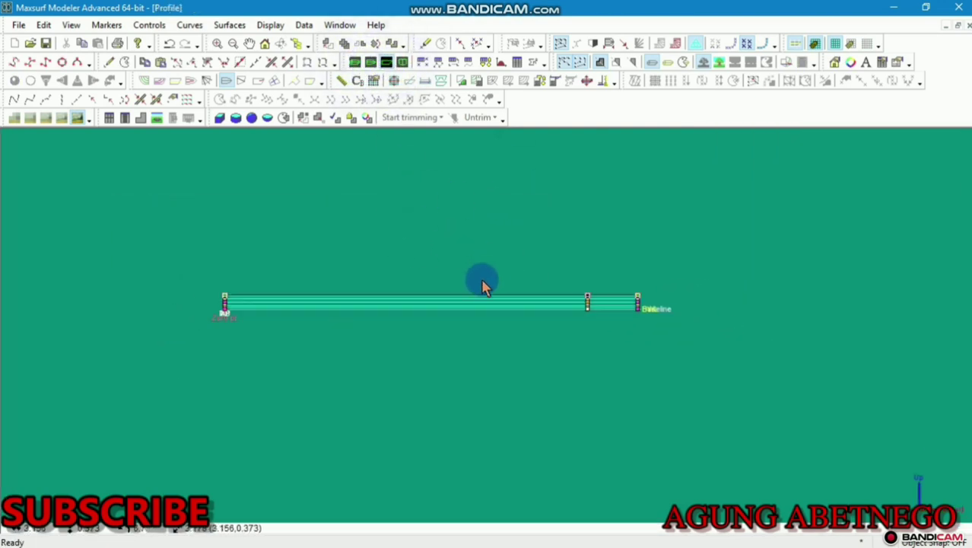
scroll(482, 279, up, 1)
click(759, 272)
scroll(634, 304, up, 3)
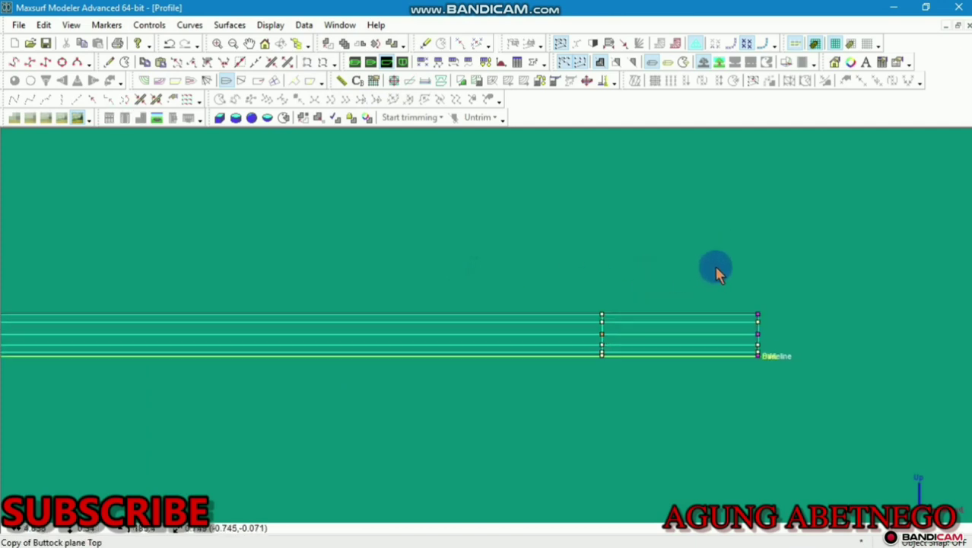
scroll(715, 269, down, 3)
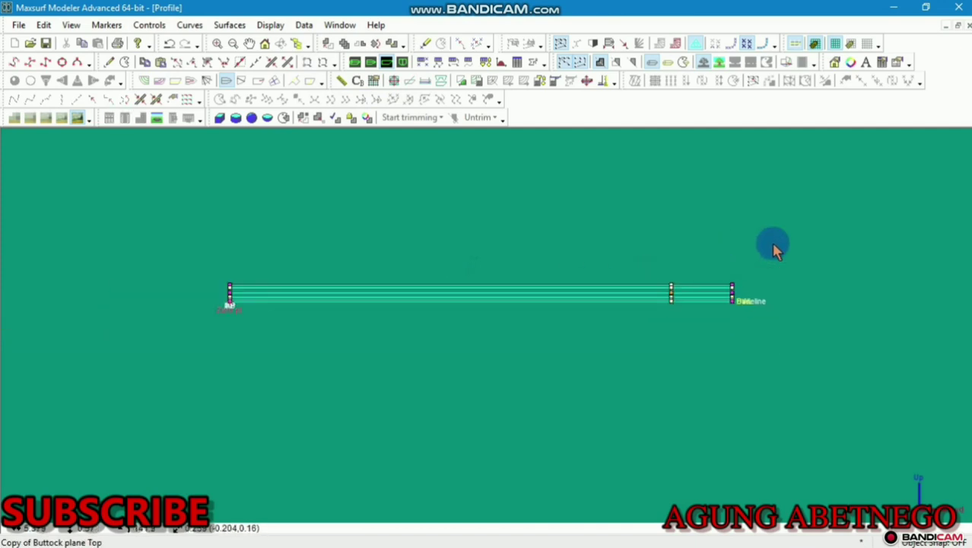
Shorten the Buttock plane Right surface by pulling its right end inward
click(733, 302)
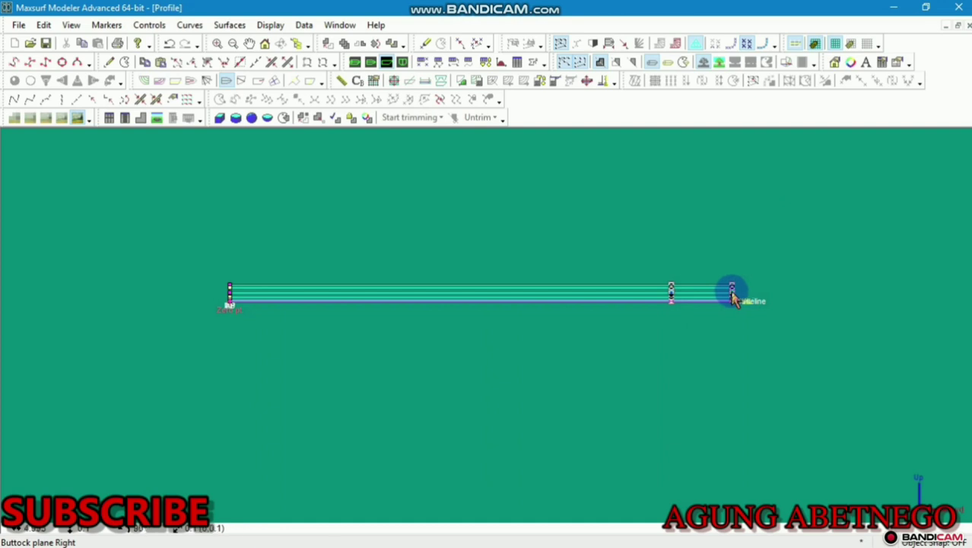
drag(732, 295, 671, 303)
key(ctrl+z)
click(758, 268)
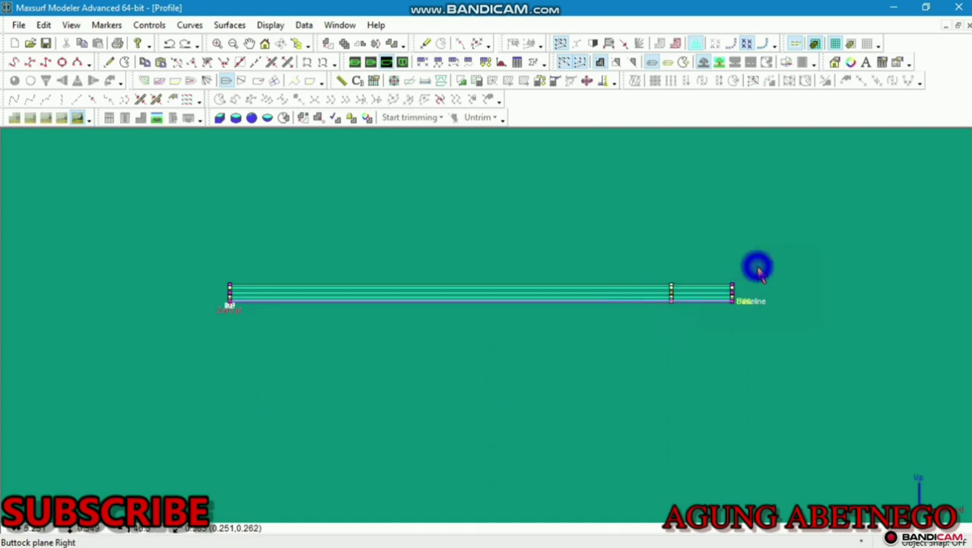
drag(732, 295, 514, 307)
scroll(433, 319, up, 3)
middle_drag(440, 288, 607, 316)
scroll(612, 317, up, 2)
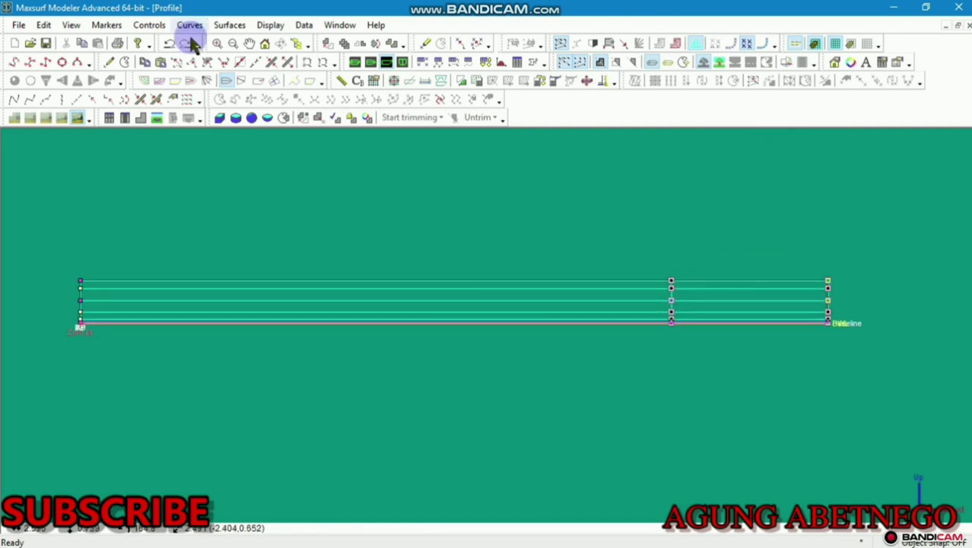
Add three control-point columns near the hull's left end, applied to the bonded surfaces
click(109, 62)
scroll(141, 292, up, 1)
click(157, 281)
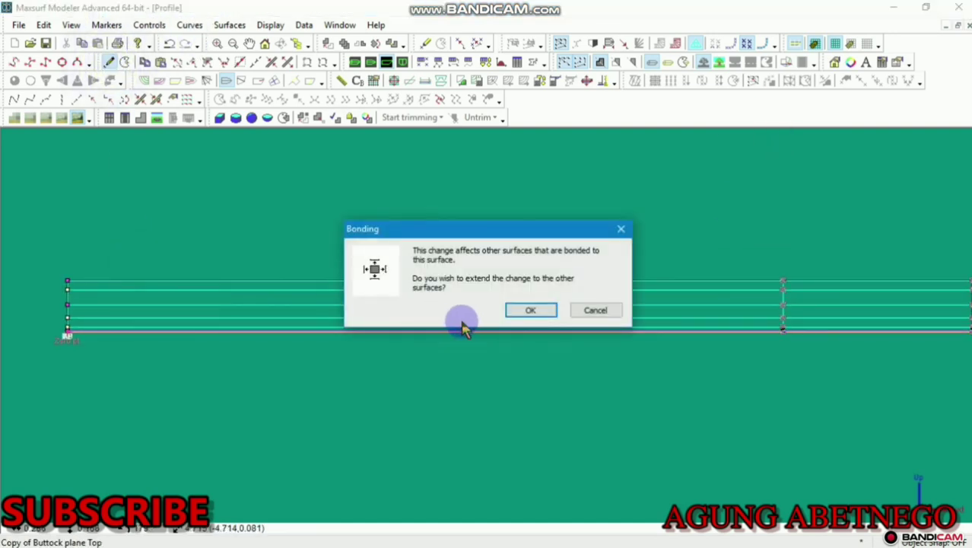
click(508, 311)
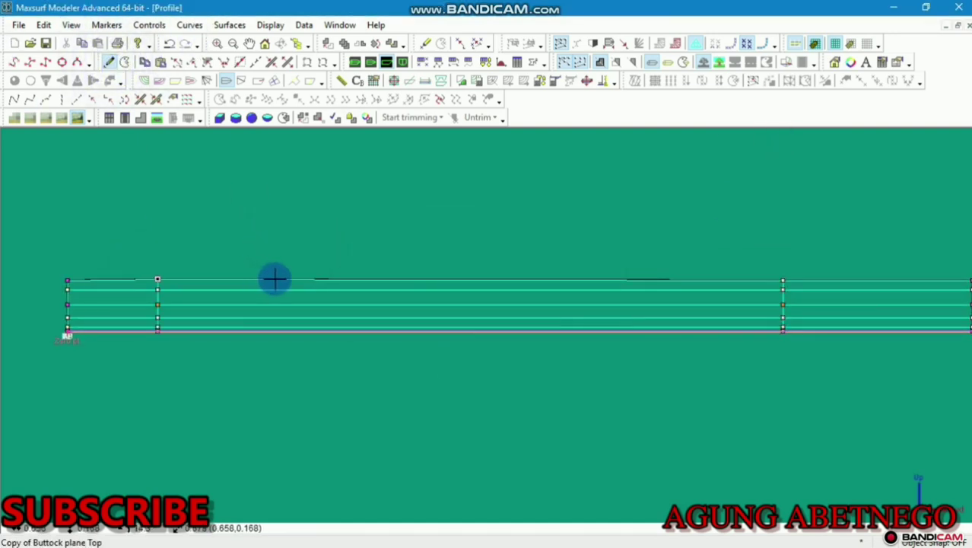
click(113, 279)
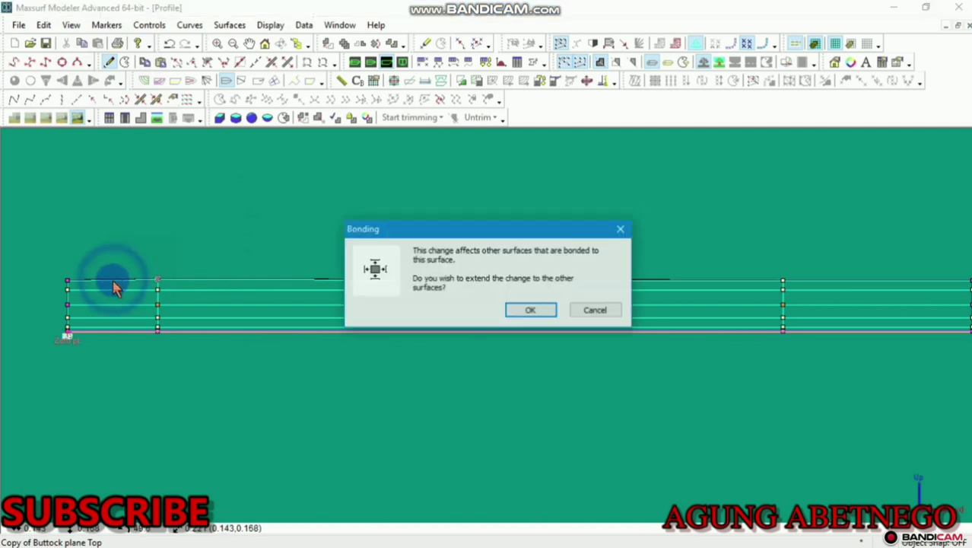
click(508, 311)
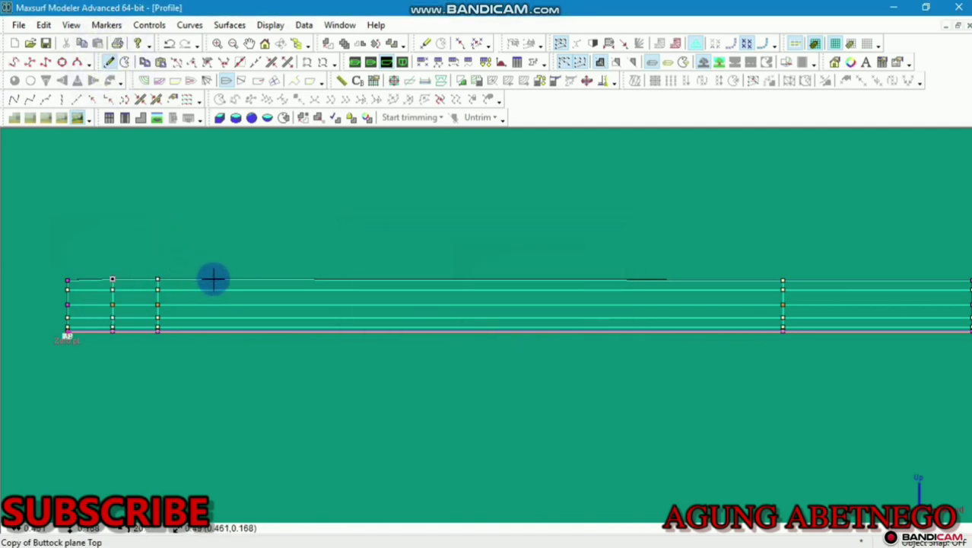
click(213, 280)
click(515, 308)
click(117, 239)
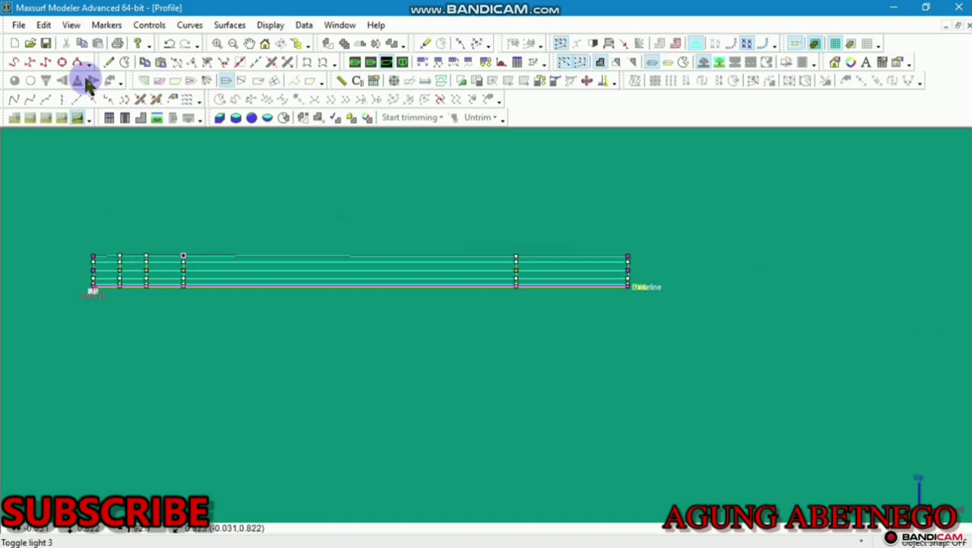
Add three control-point columns near the hull's right end, applied to the bonded surfaces
click(109, 61)
scroll(568, 254, up, 1)
click(532, 253)
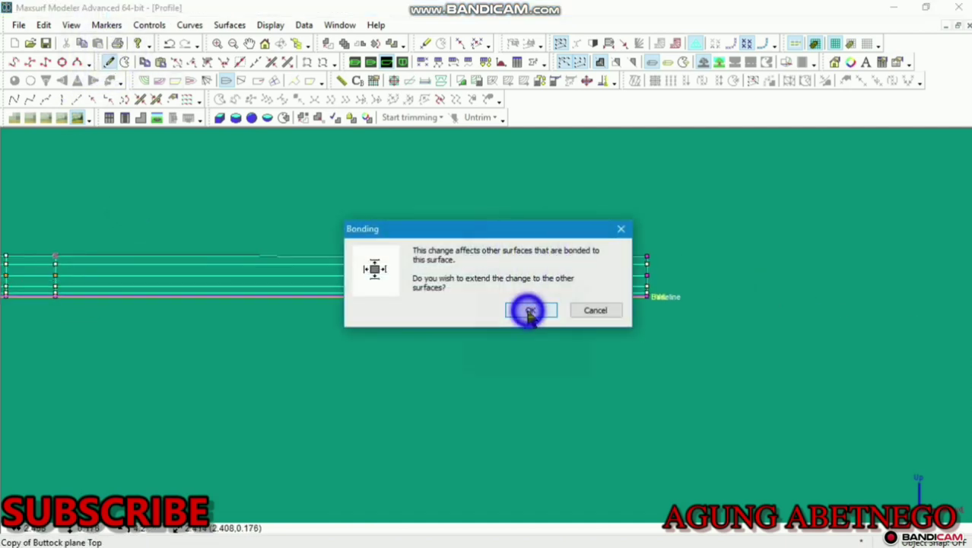
click(527, 309)
click(565, 252)
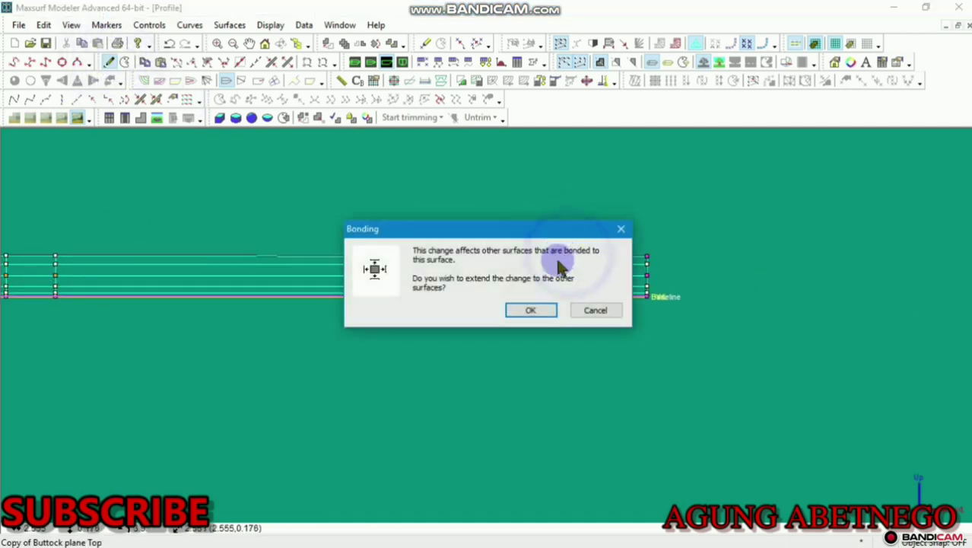
click(527, 308)
click(107, 62)
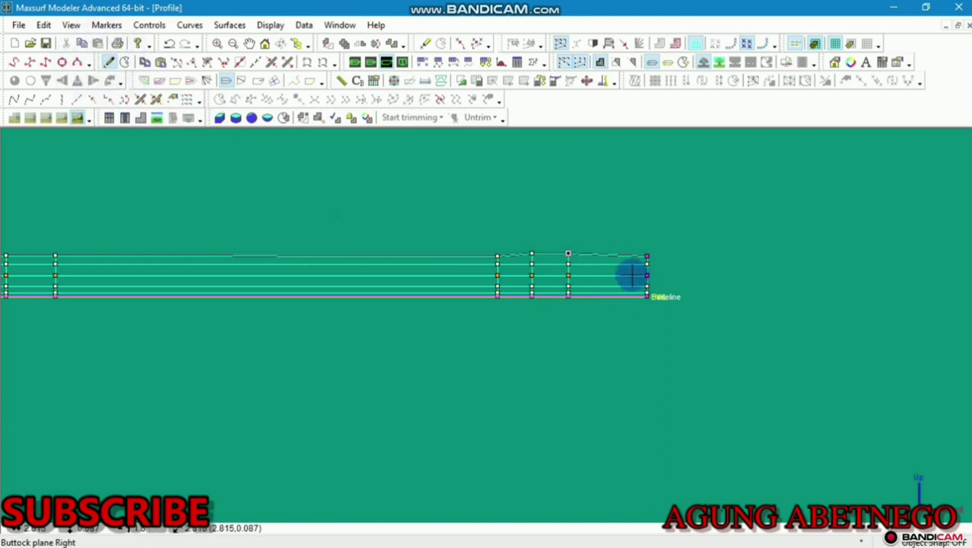
click(604, 255)
click(536, 308)
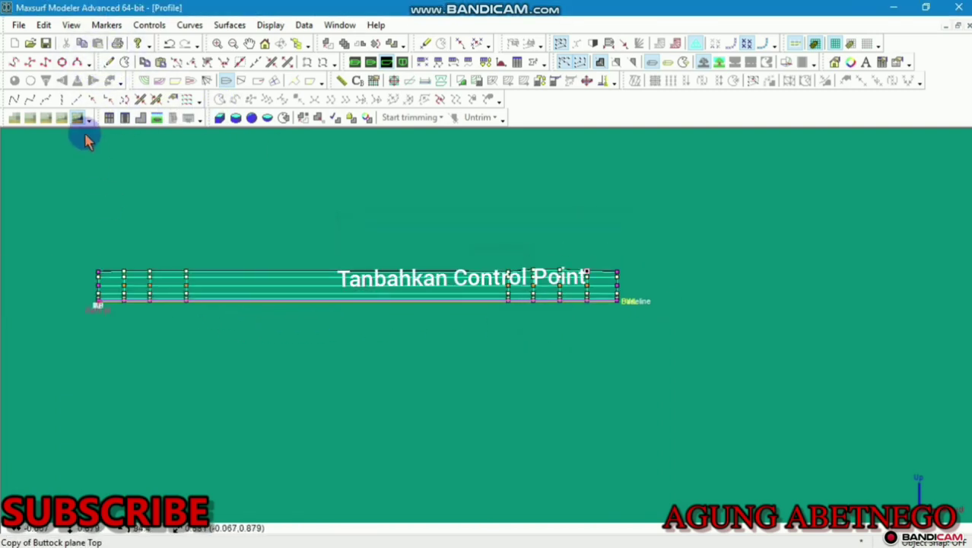
Add one more column near the left end and bring the whole hull into view
click(107, 63)
click(213, 270)
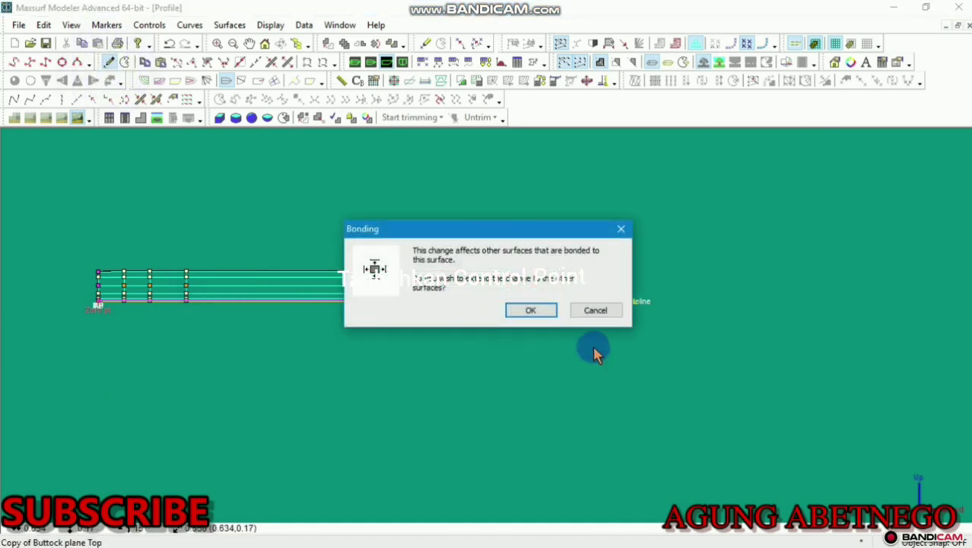
click(521, 309)
scroll(247, 280, up, 4)
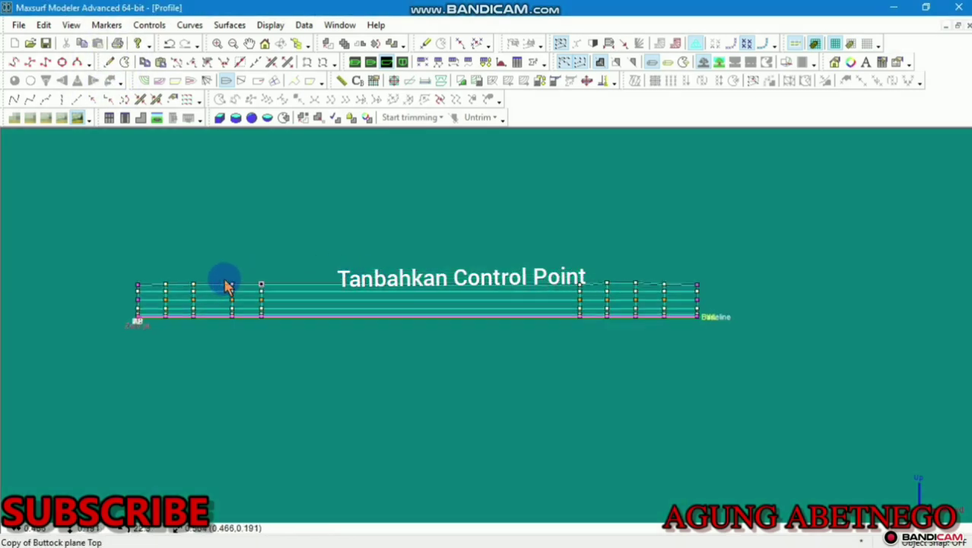
middle_drag(245, 286, 309, 270)
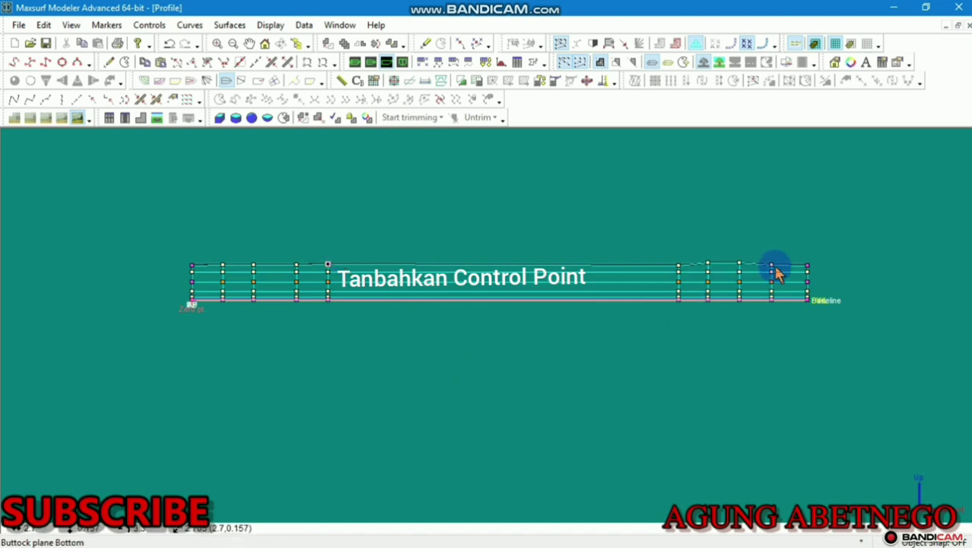
Level all top control points along the hull to one common height via Control Properties
double_click(808, 271)
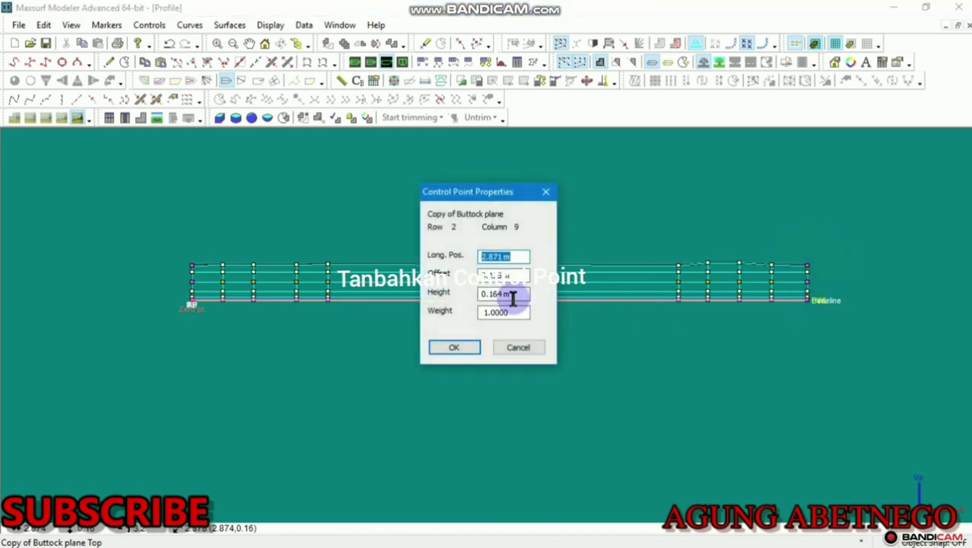
drag(515, 294, 459, 285)
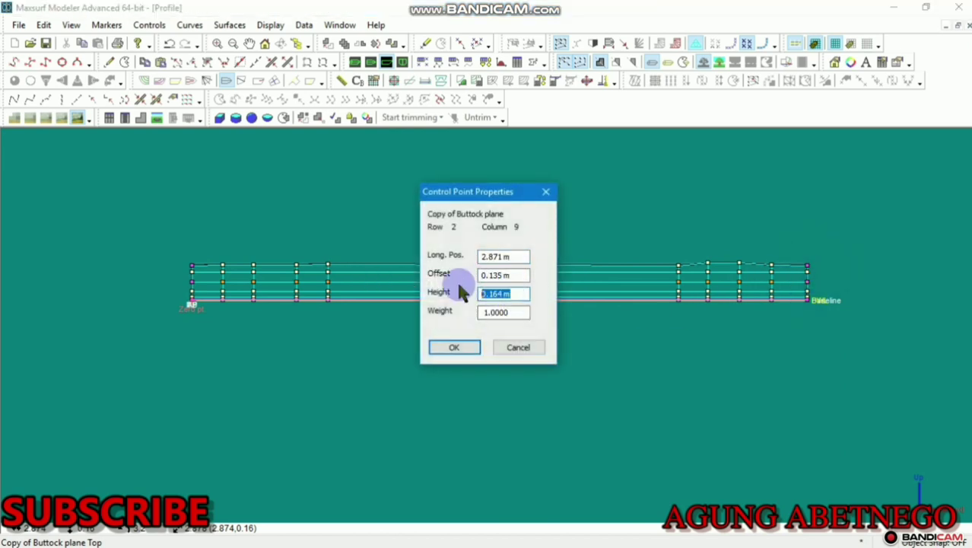
click(462, 347)
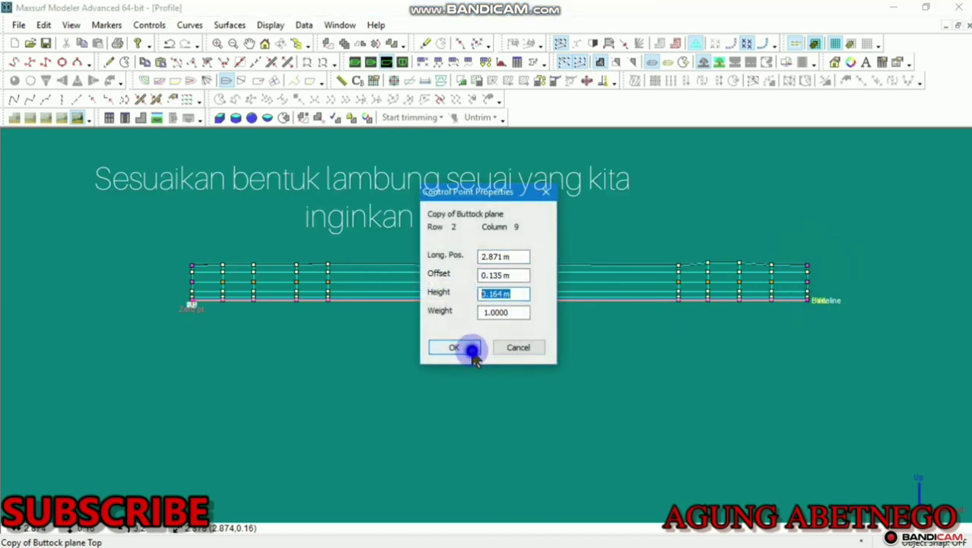
drag(877, 203, 141, 266)
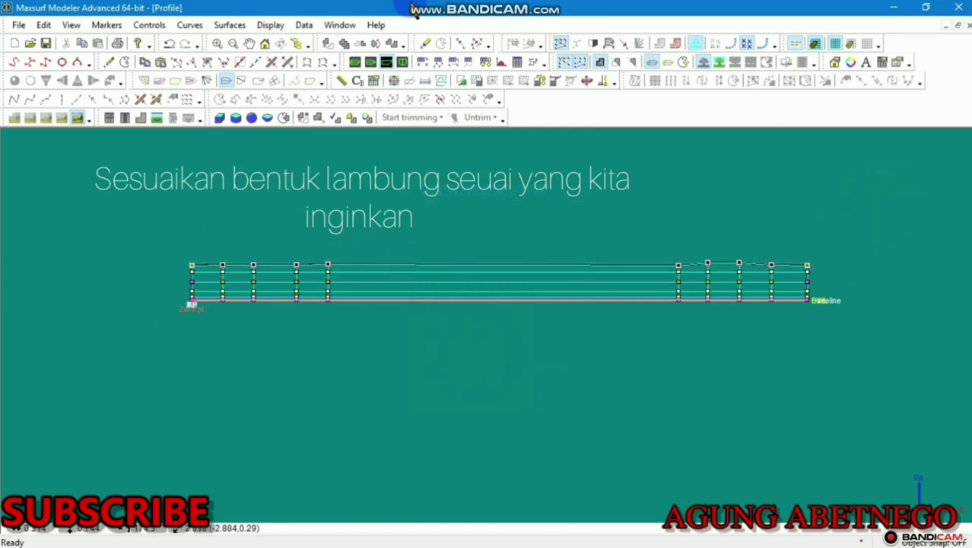
click(159, 25)
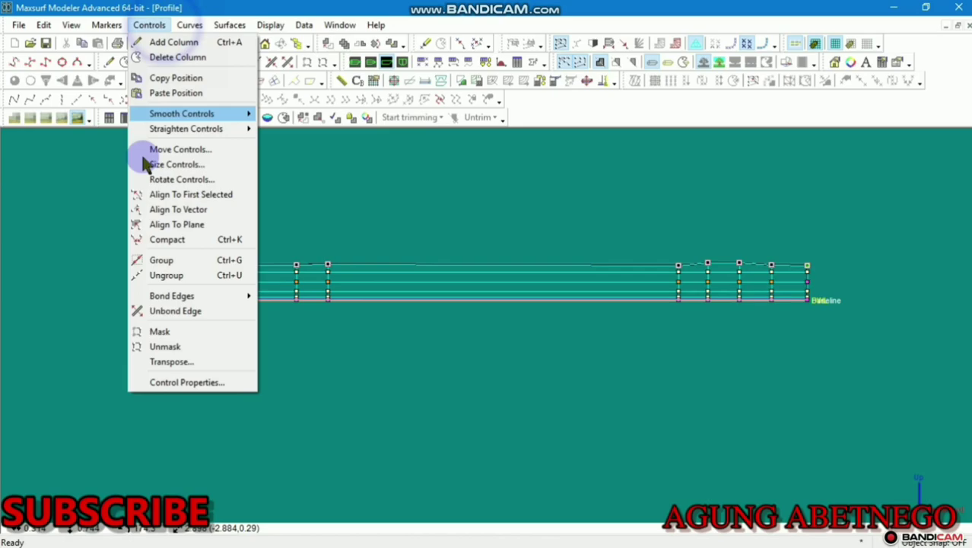
click(156, 385)
click(546, 190)
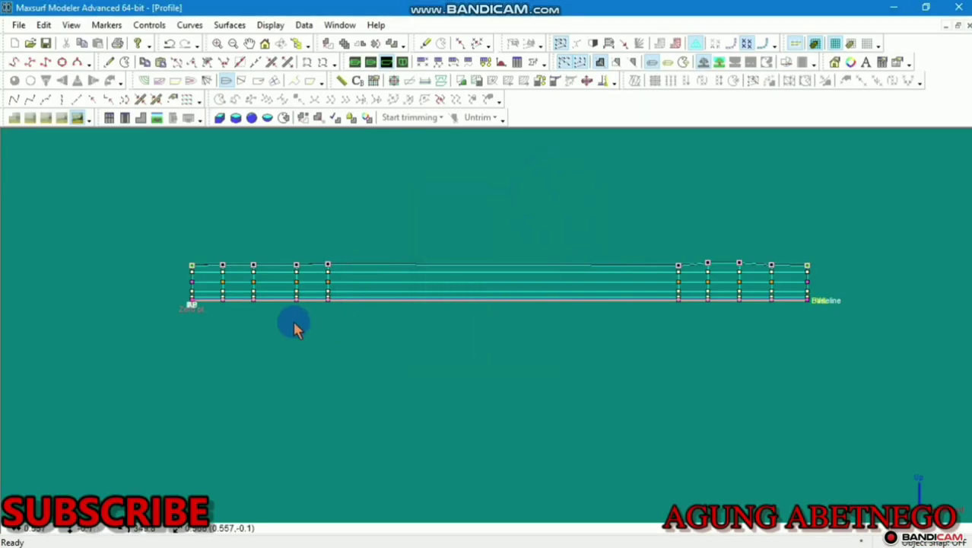
click(154, 25)
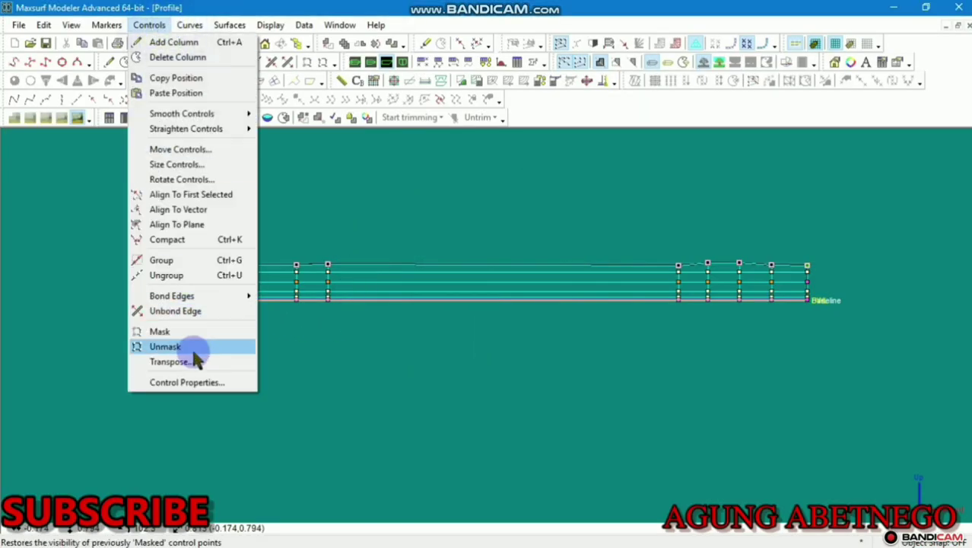
click(194, 383)
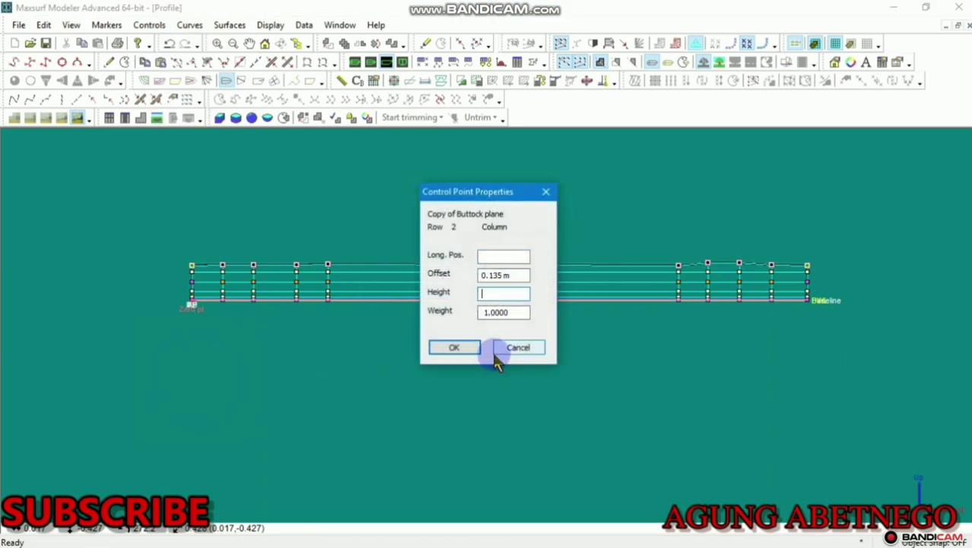
click(451, 348)
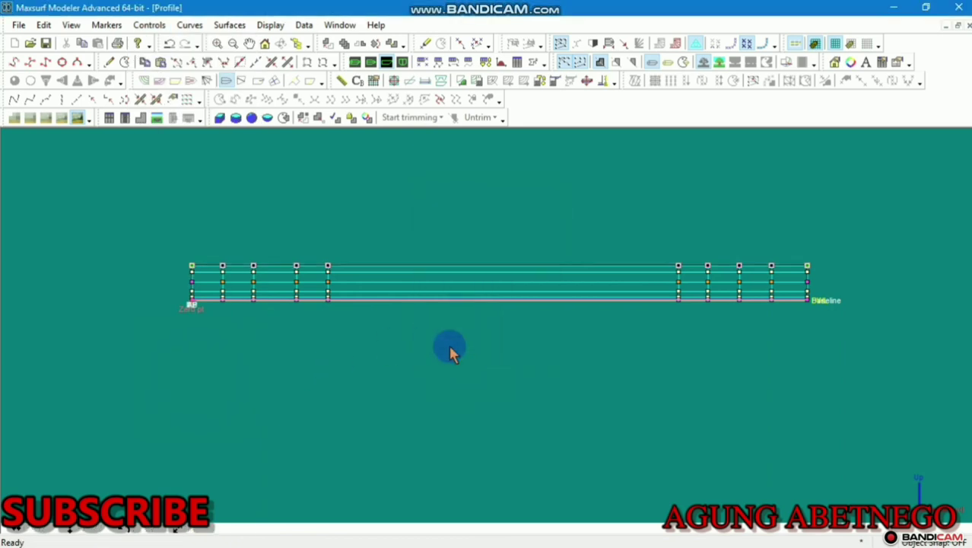
Set the Offset of the right-end column of control points to 0
scroll(466, 340, down, 1)
middle_drag(478, 338, 524, 345)
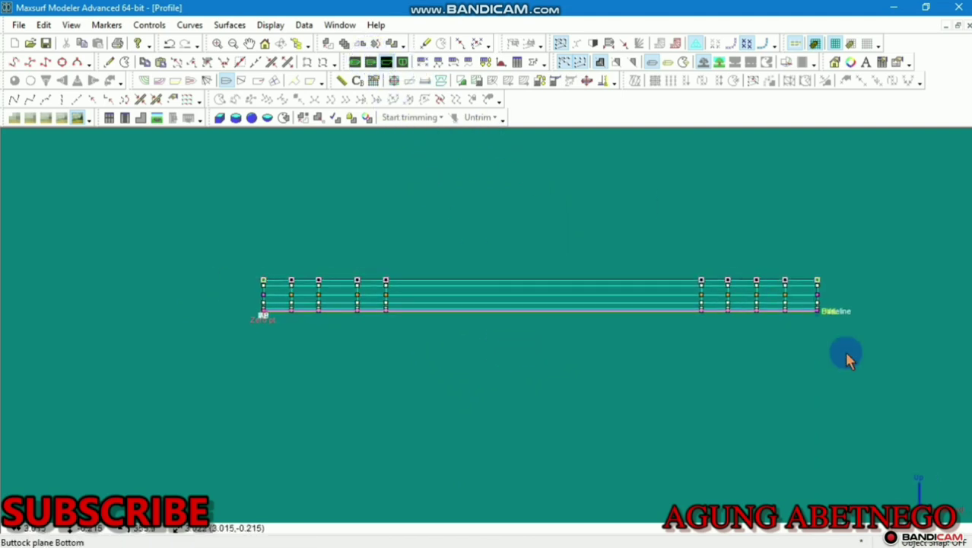
scroll(848, 289, up, 4)
click(839, 243)
drag(813, 283, 748, 390)
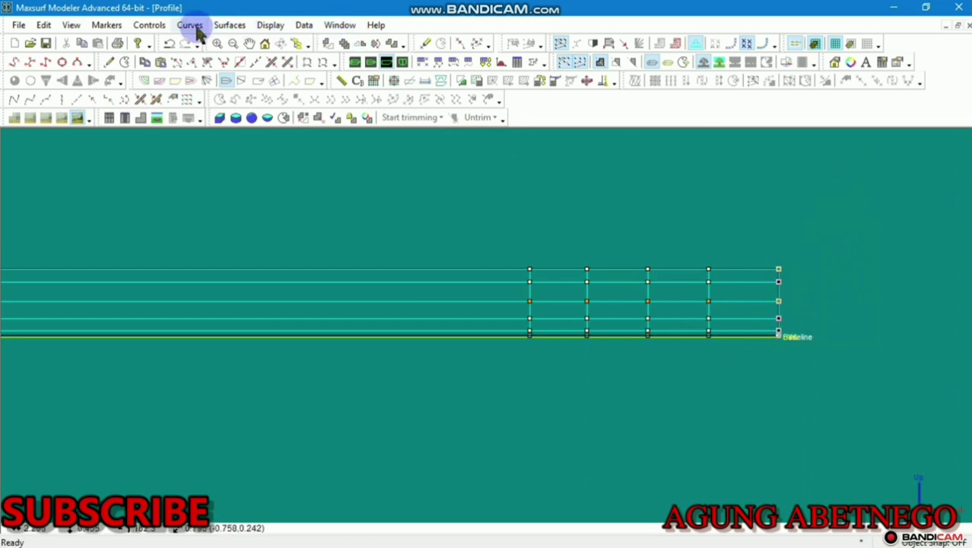
click(156, 26)
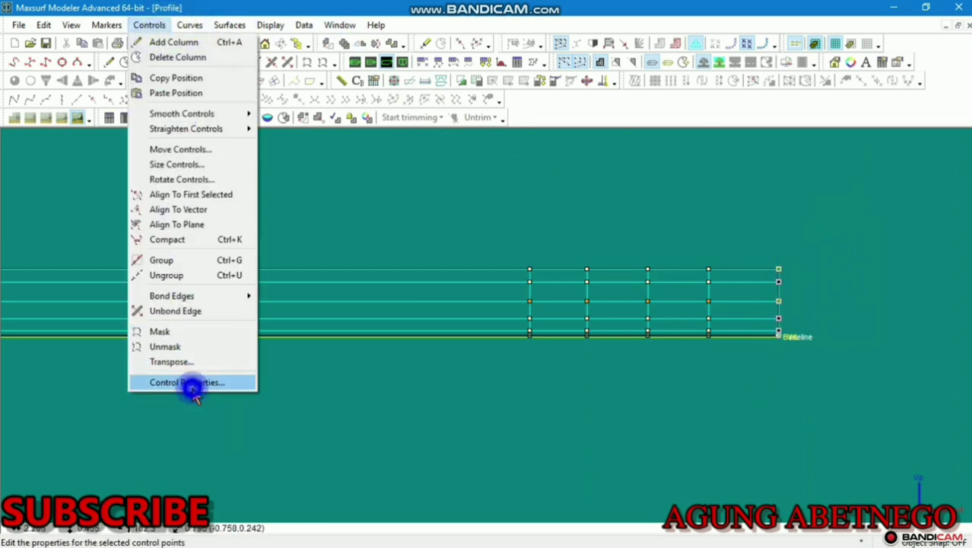
click(193, 387)
click(516, 275)
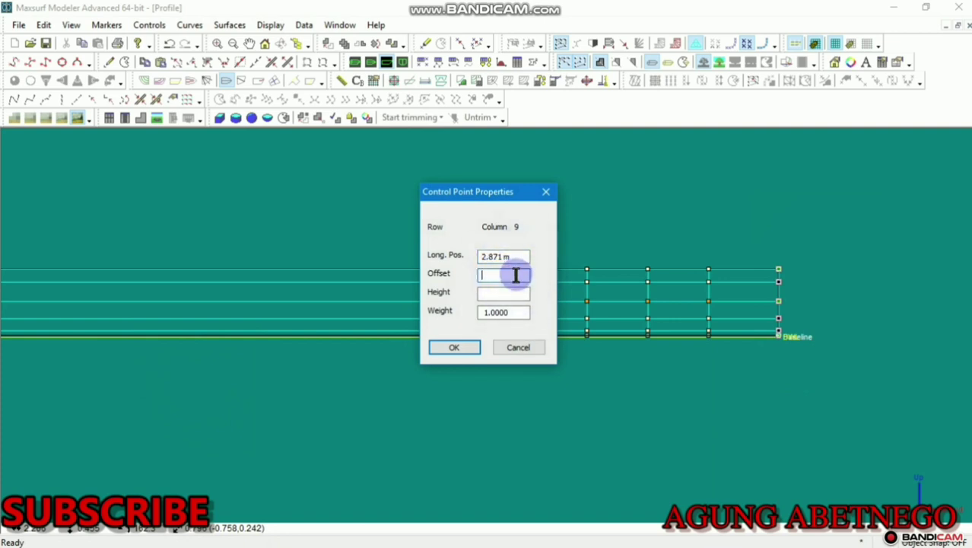
text(0)
click(457, 348)
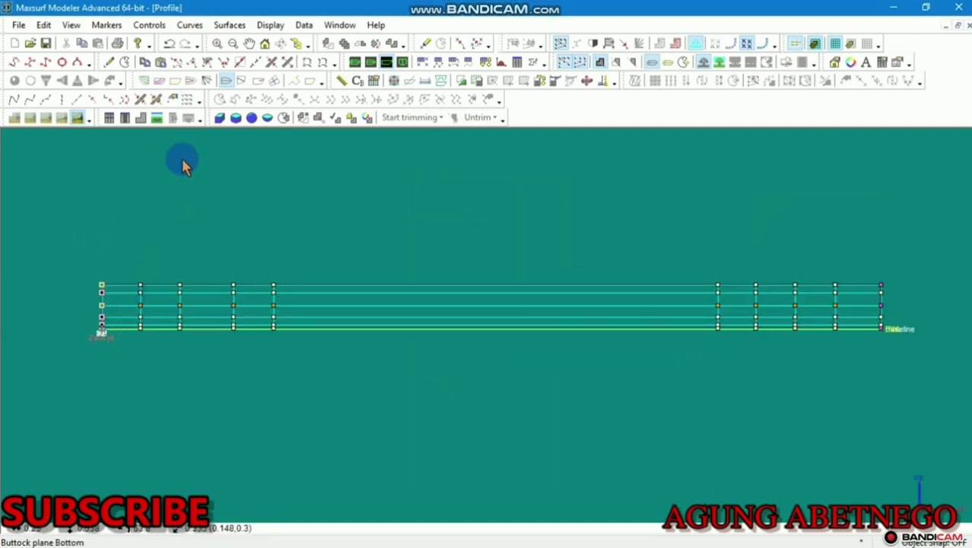
Set the left-end column's Offset to 0 and switch to the Plan view
click(160, 24)
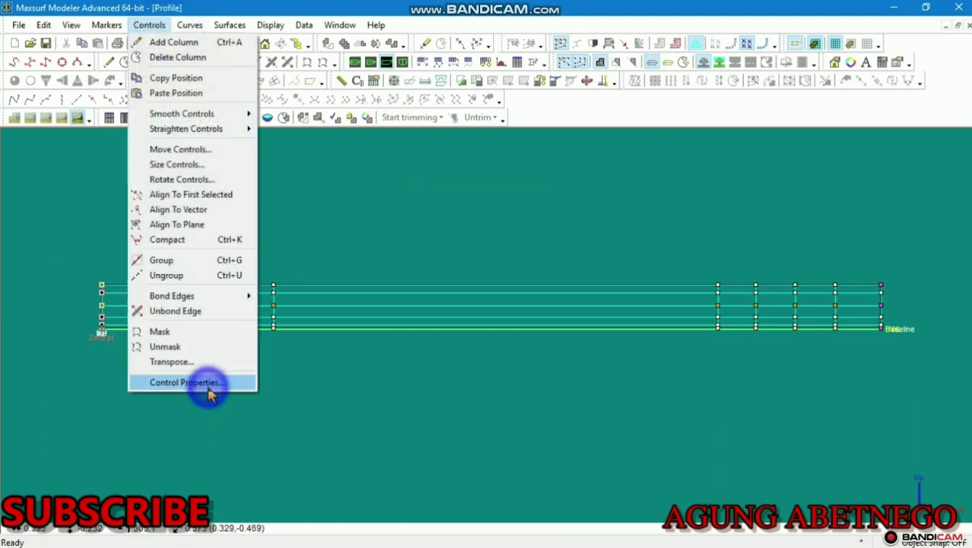
click(207, 388)
click(494, 275)
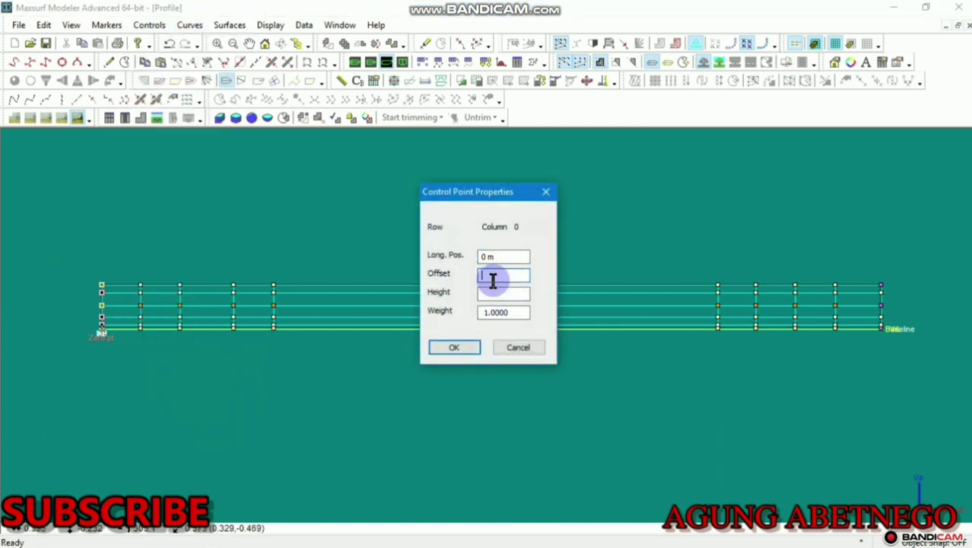
text(0)
click(465, 354)
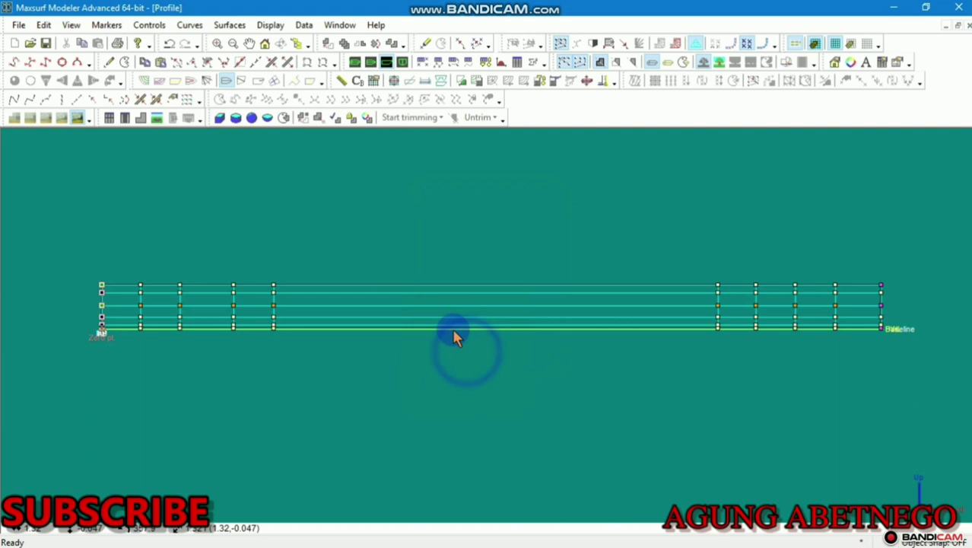
click(373, 65)
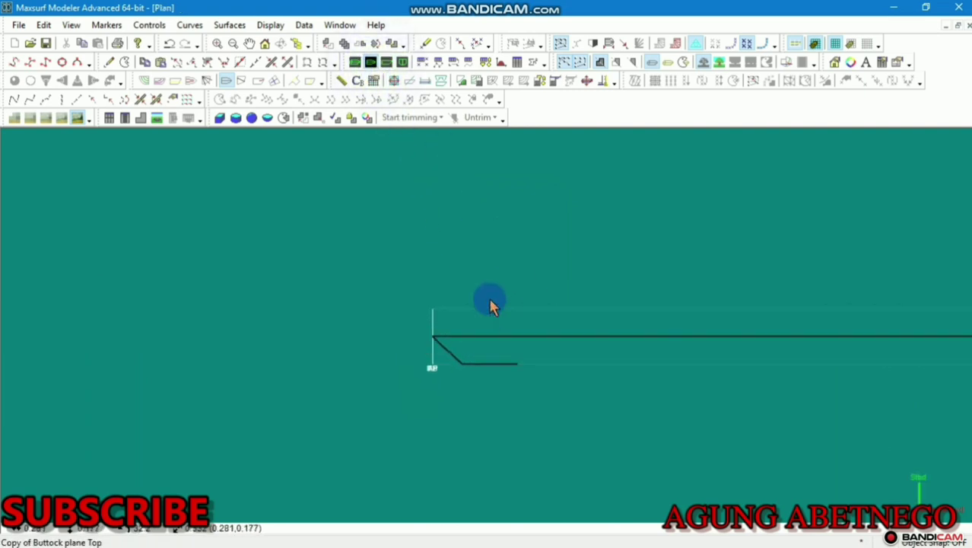
In plan view, drag the bow end column's control points down toward the centreline
middle_drag(462, 288, 201, 265)
scroll(411, 262, down, 1)
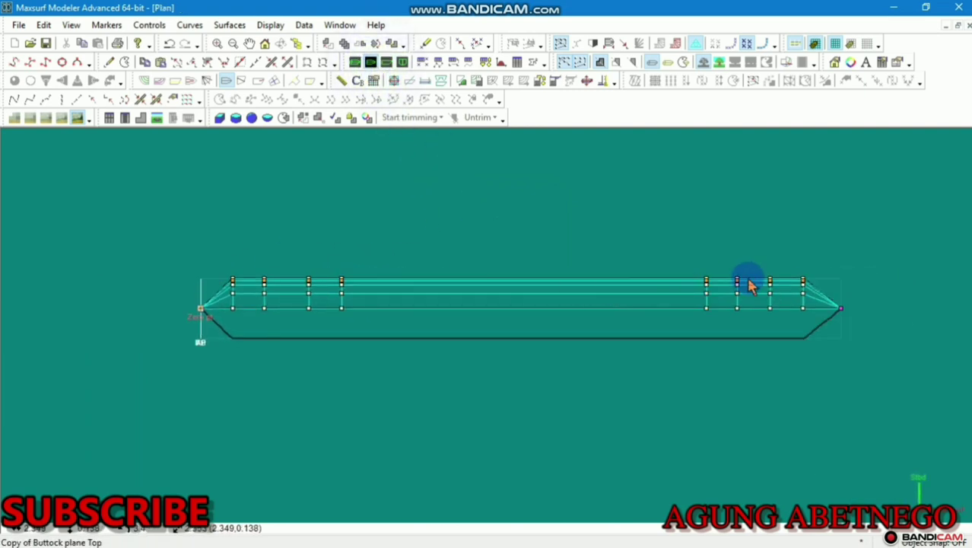
scroll(847, 283, up, 3)
scroll(842, 285, up, 4)
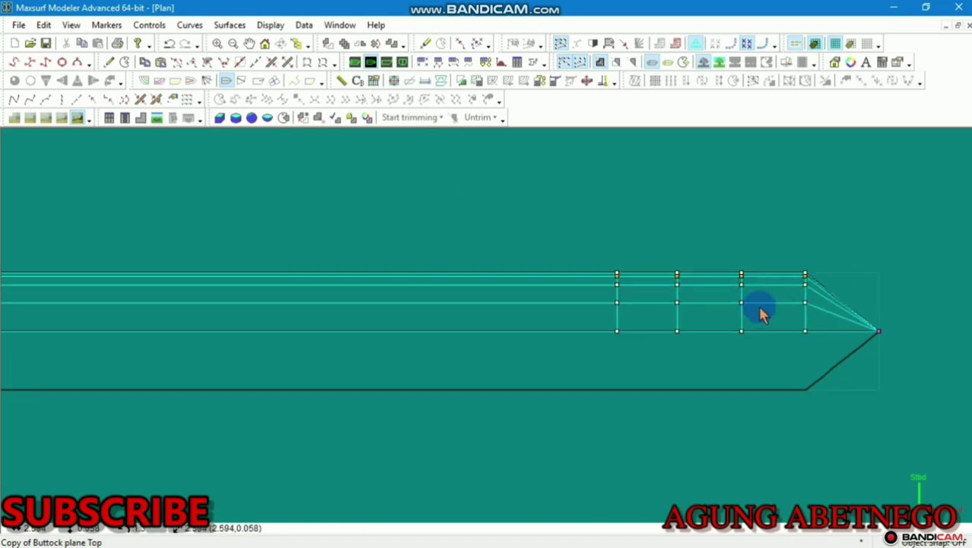
scroll(789, 319, up, 1)
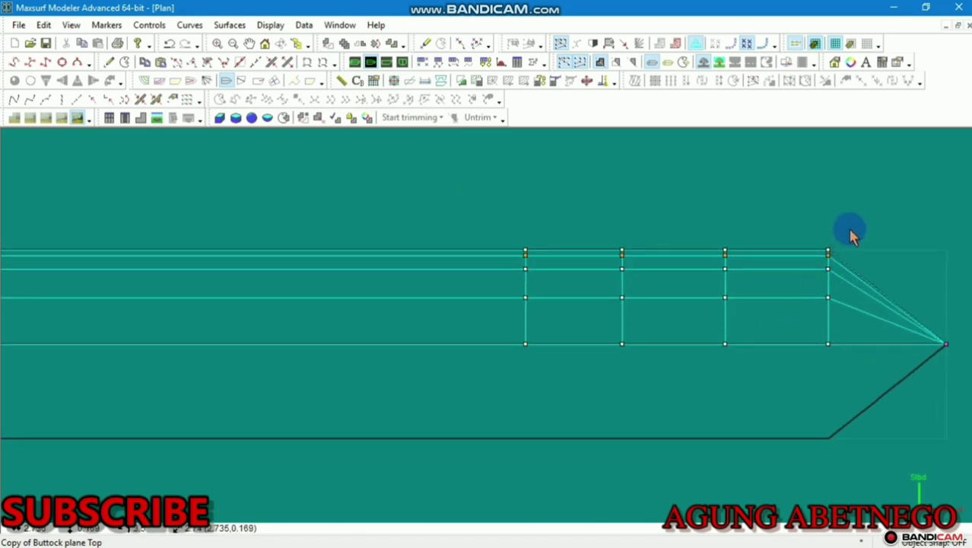
drag(851, 236, 812, 341)
click(827, 344)
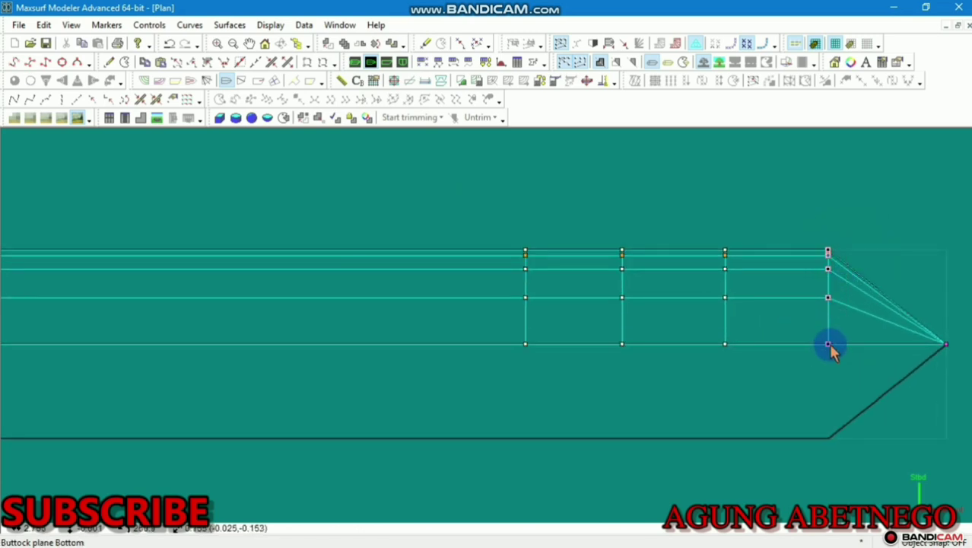
scroll(825, 306, up, 2)
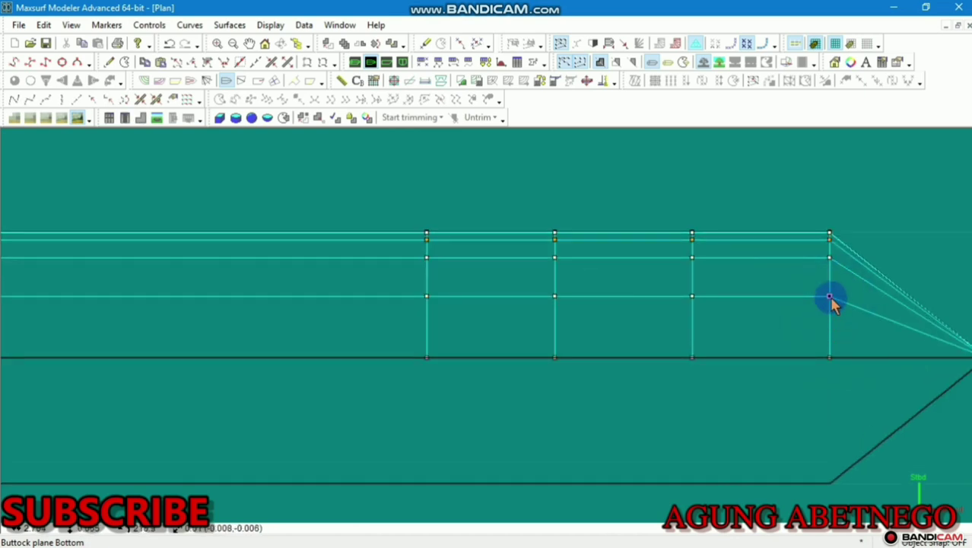
drag(829, 296, 828, 337)
click(841, 260)
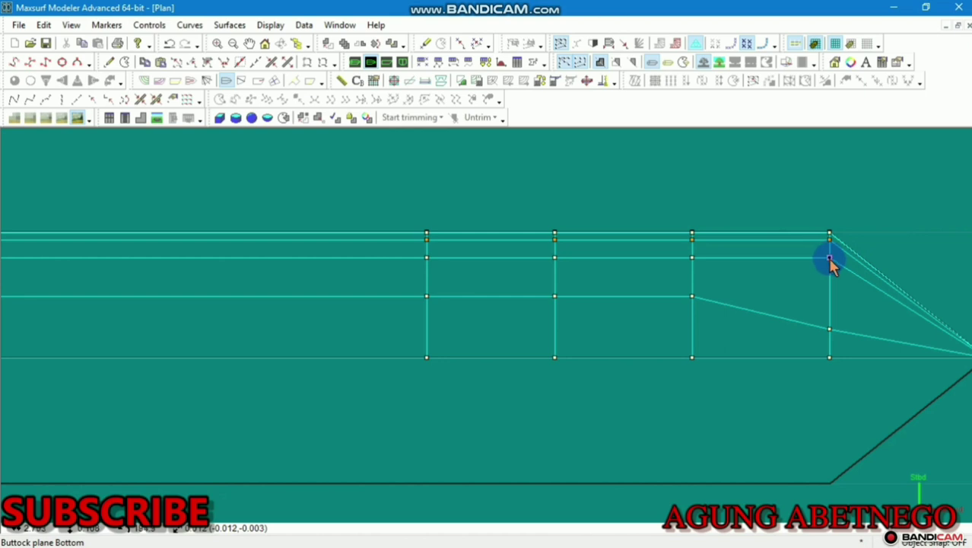
drag(831, 264, 830, 281)
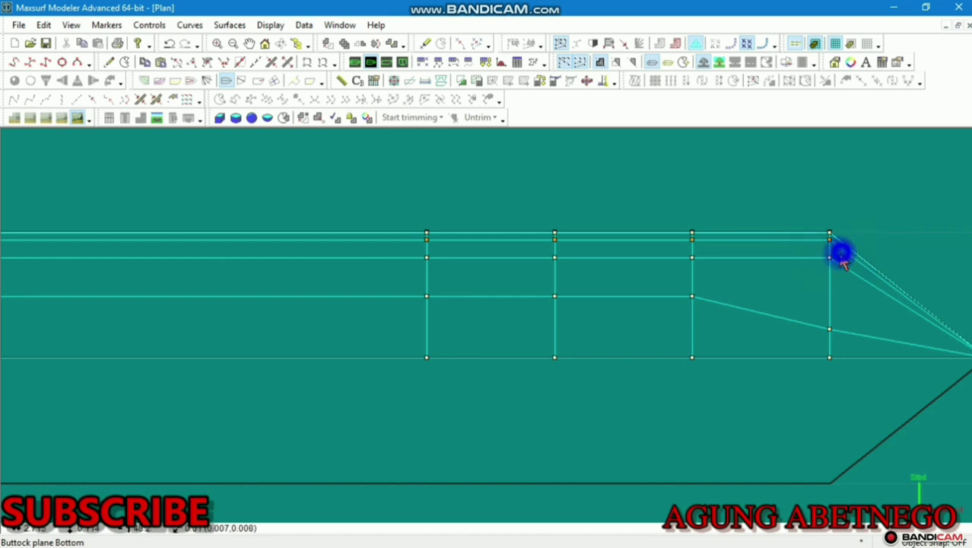
click(829, 263)
drag(831, 263, 826, 308)
Pull the control point near the bow corner down toward the centreline
middle_drag(834, 260, 774, 328)
click(761, 328)
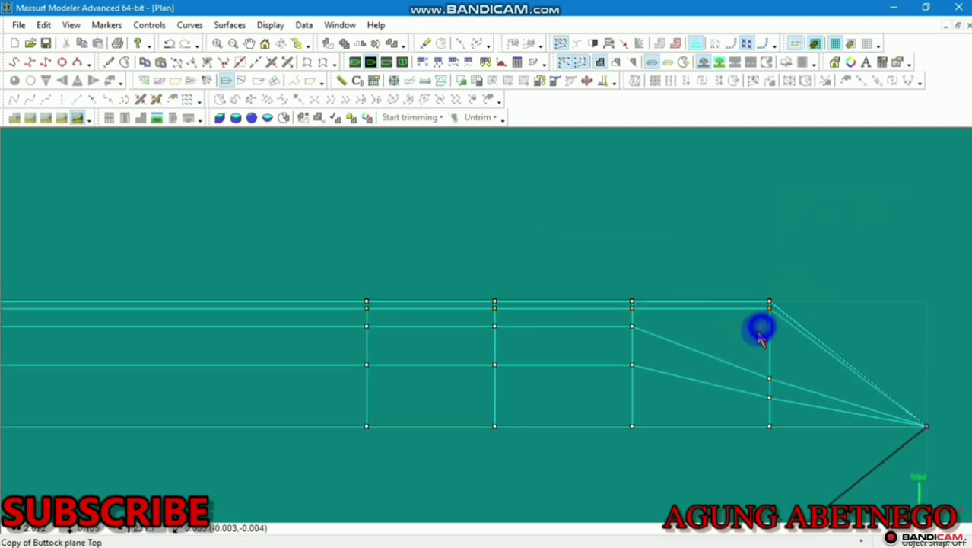
scroll(761, 302, up, 10)
click(782, 322)
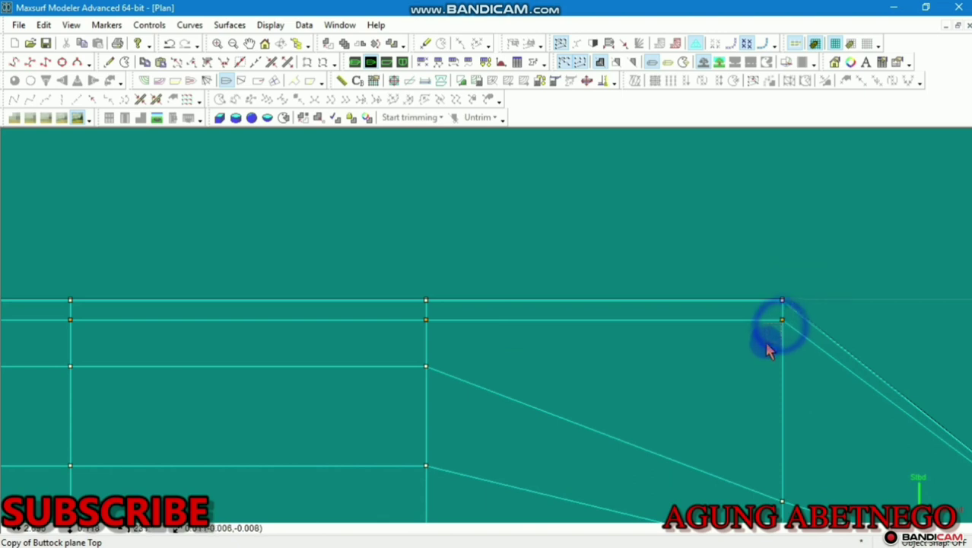
click(777, 337)
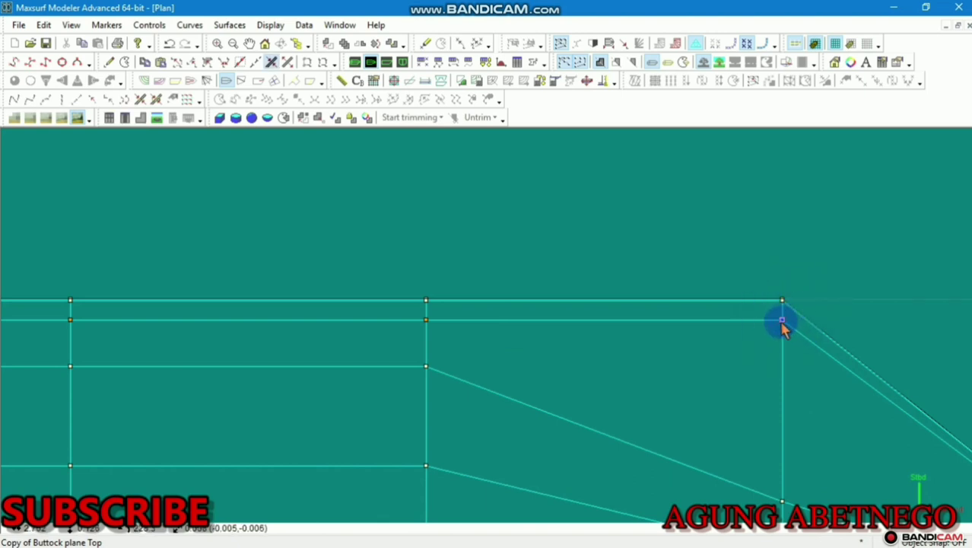
drag(783, 323, 763, 454)
scroll(744, 349, down, 8)
Undo the stray point move and pull the bow column's top corner point down
middle_drag(744, 349, 699, 267)
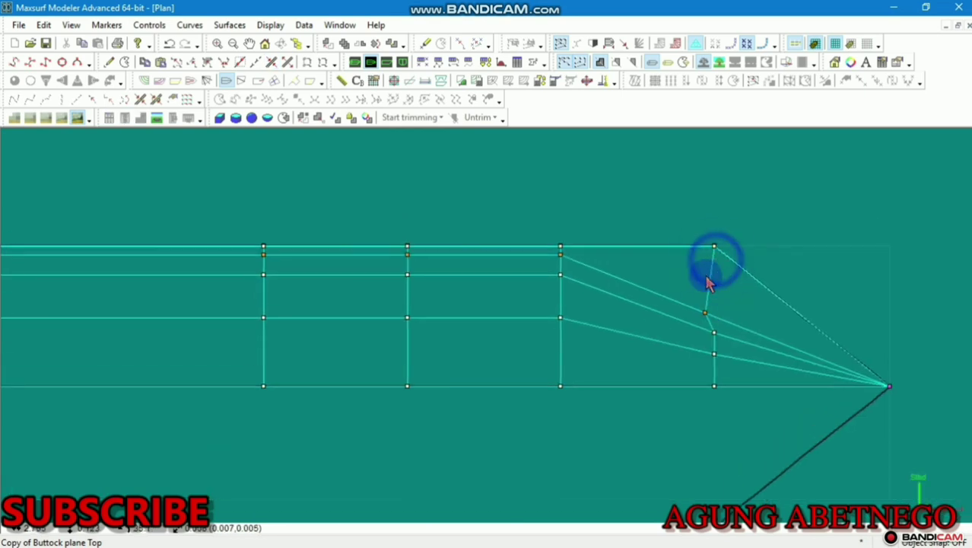
click(906, 350)
key(ctrl+z)
scroll(871, 341, up, 3)
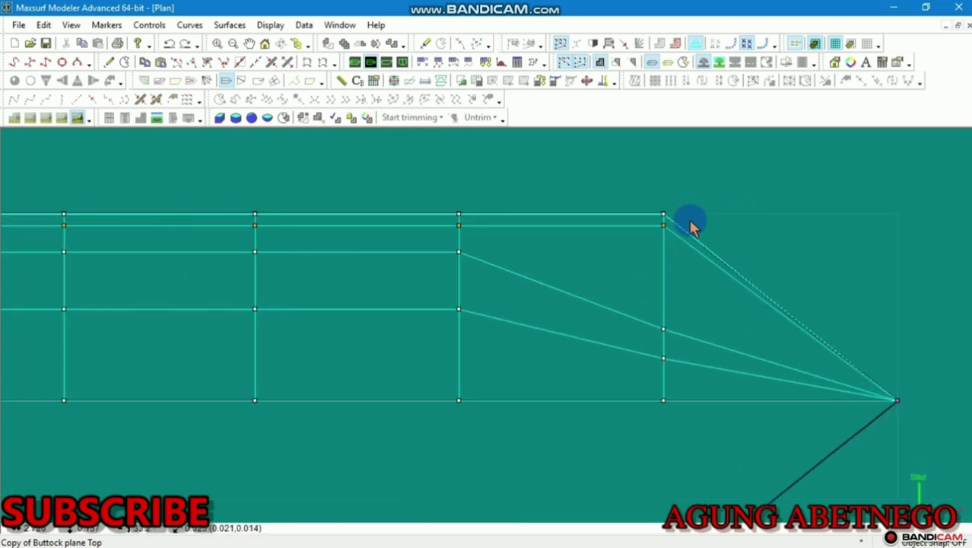
click(656, 255)
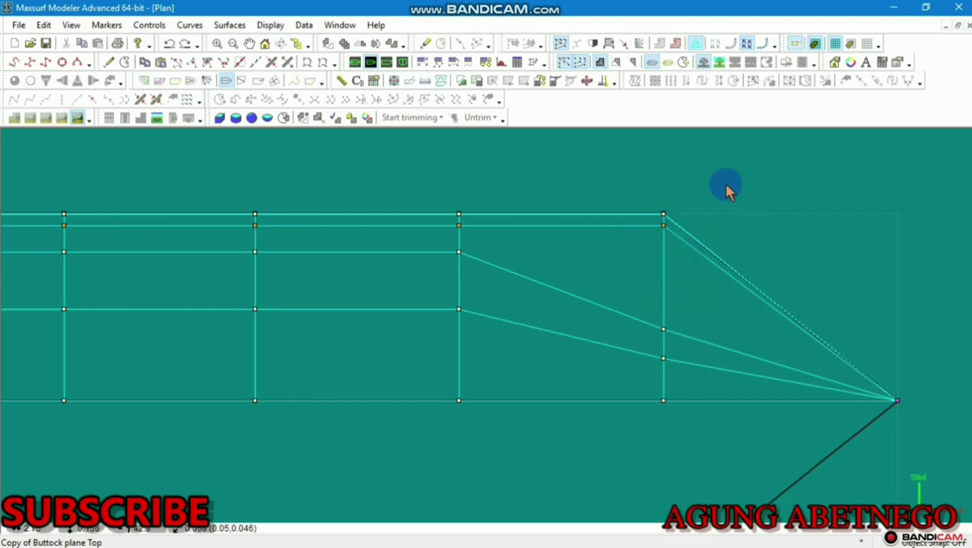
click(670, 238)
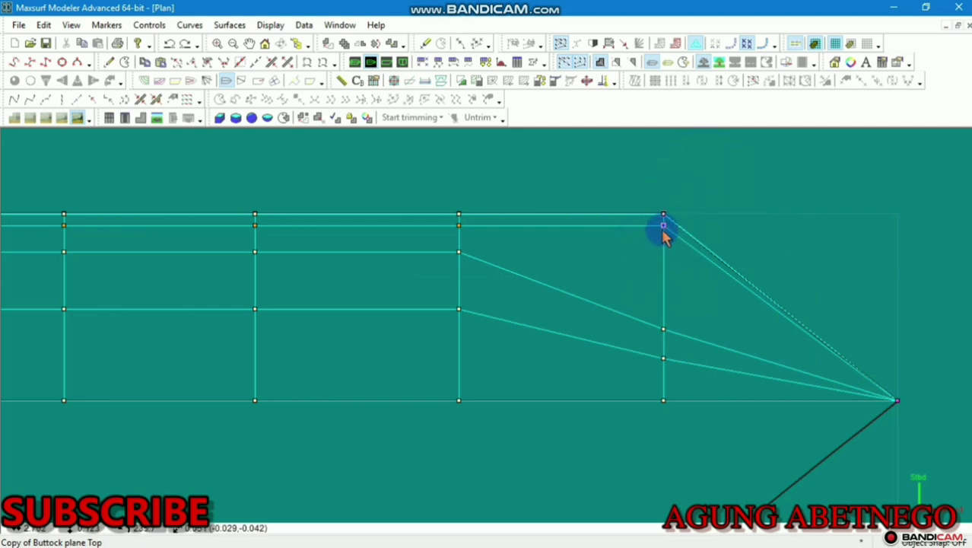
click(663, 225)
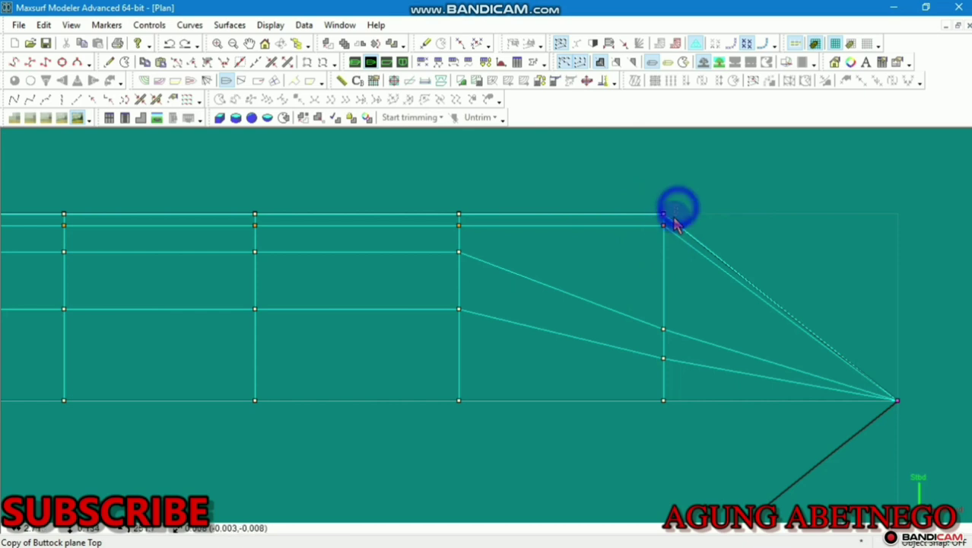
click(662, 225)
click(666, 228)
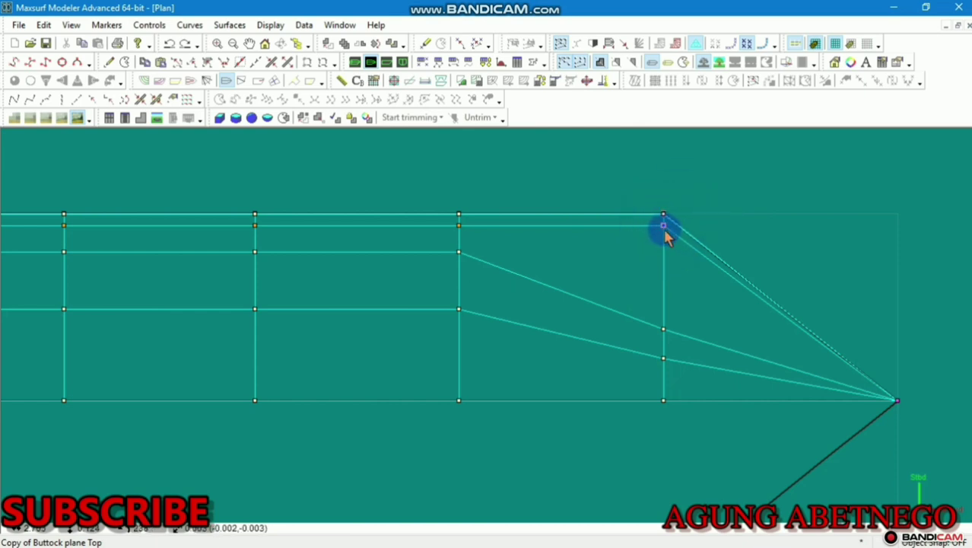
drag(664, 232, 660, 315)
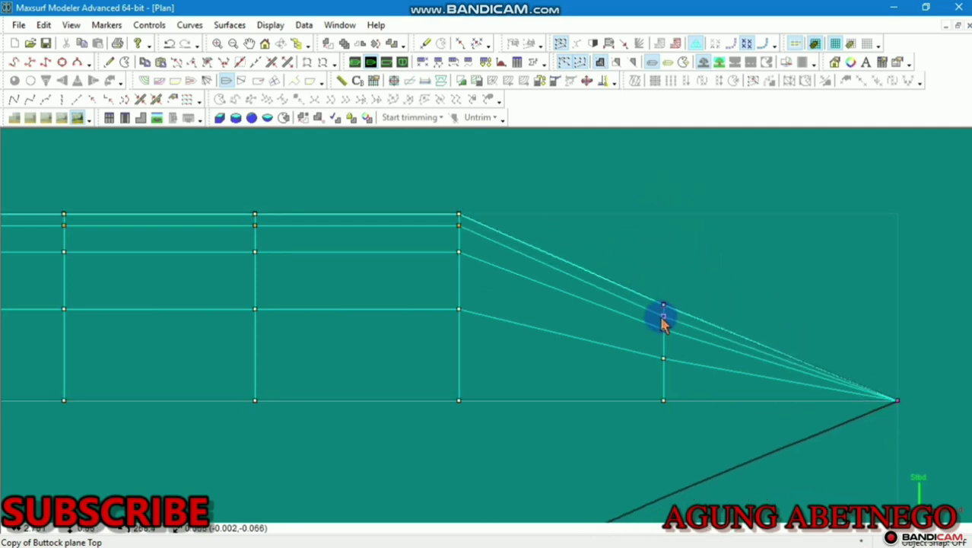
Lower the remaining bow-column points one by one to tighten the taper
scroll(662, 319, down, 2)
scroll(662, 334, up, 3)
scroll(660, 351, up, 1)
click(661, 354)
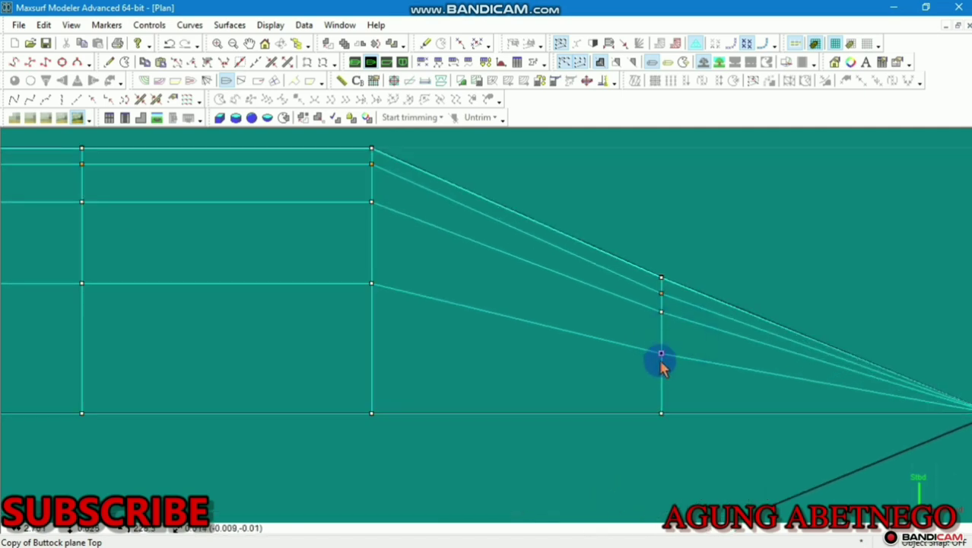
drag(662, 356, 670, 381)
click(673, 314)
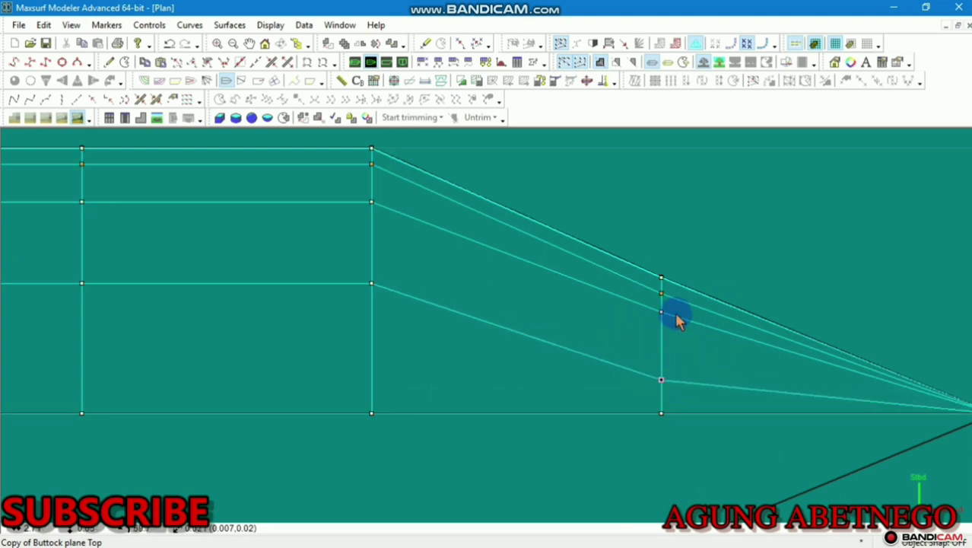
drag(662, 312, 663, 349)
click(660, 297)
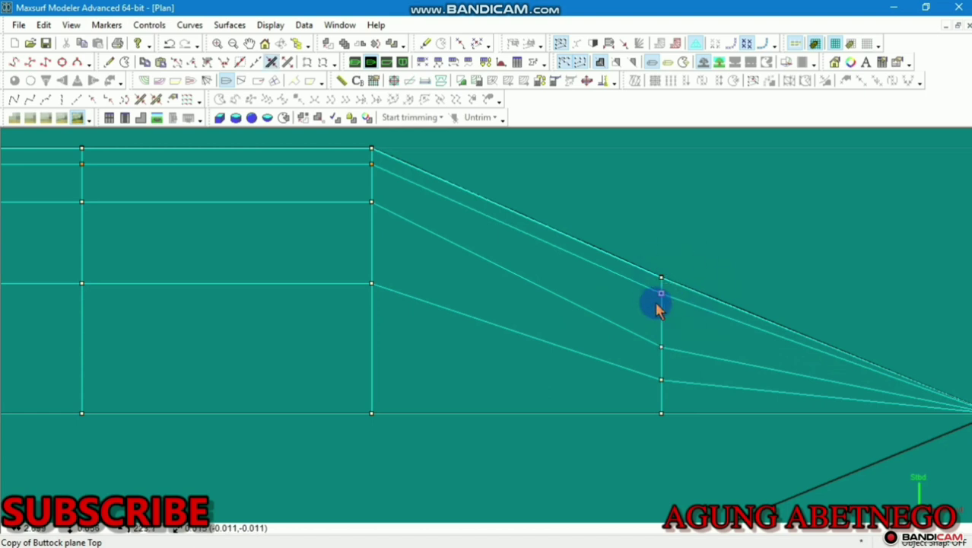
drag(661, 295, 664, 323)
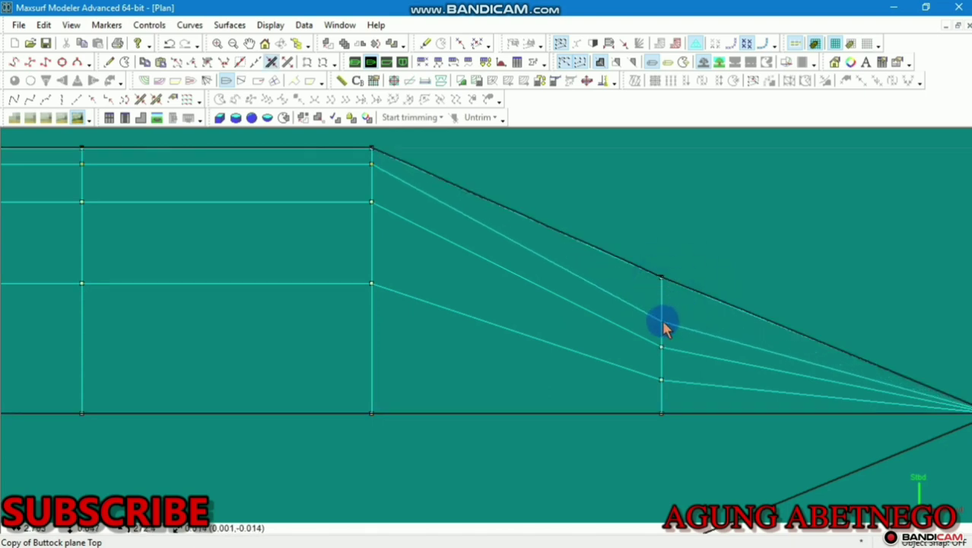
click(661, 279)
drag(662, 280, 661, 304)
scroll(663, 312, down, 3)
scroll(618, 415, up, 1)
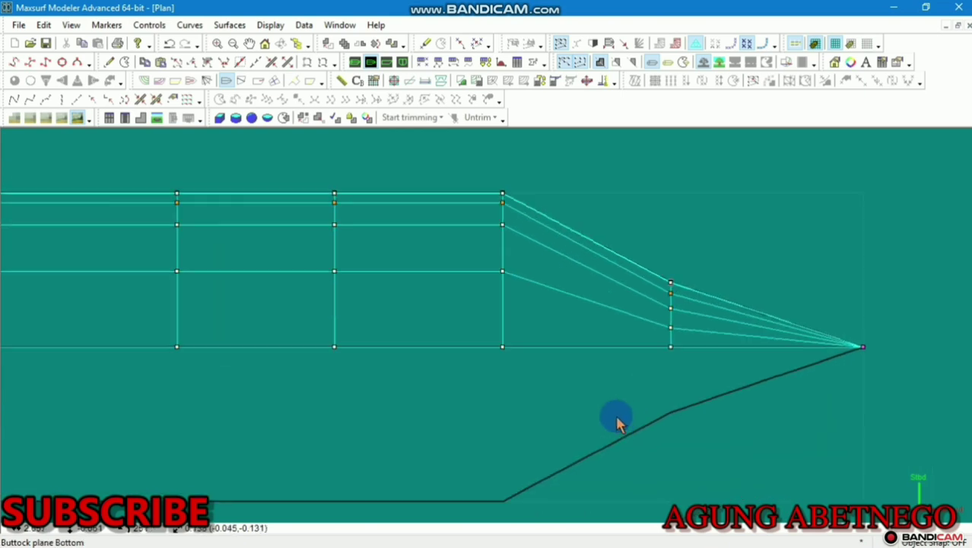
Pull the mid-bow station's control-point column inward to curve the taper
drag(541, 172, 491, 299)
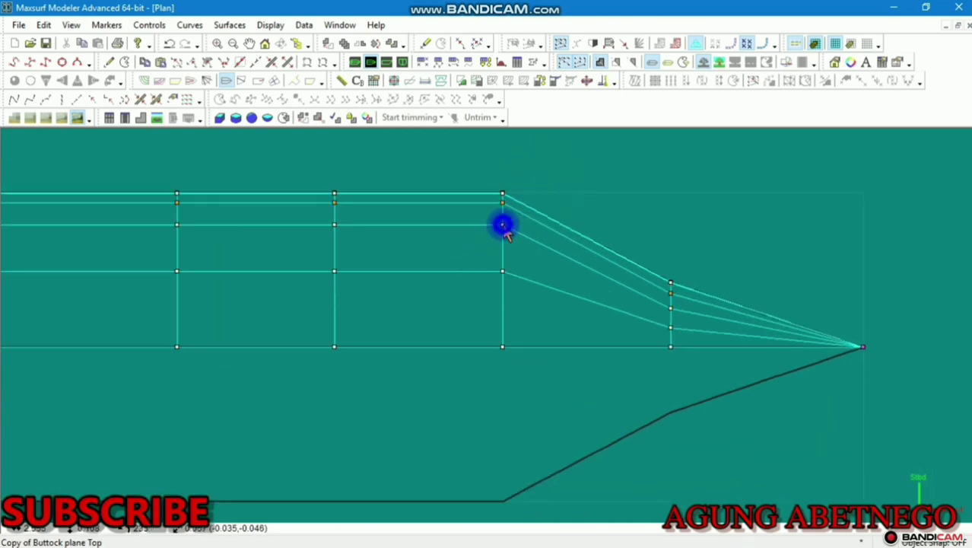
drag(503, 225, 502, 271)
scroll(438, 249, down, 2)
middle_drag(528, 238, 651, 228)
scroll(651, 228, down, 1)
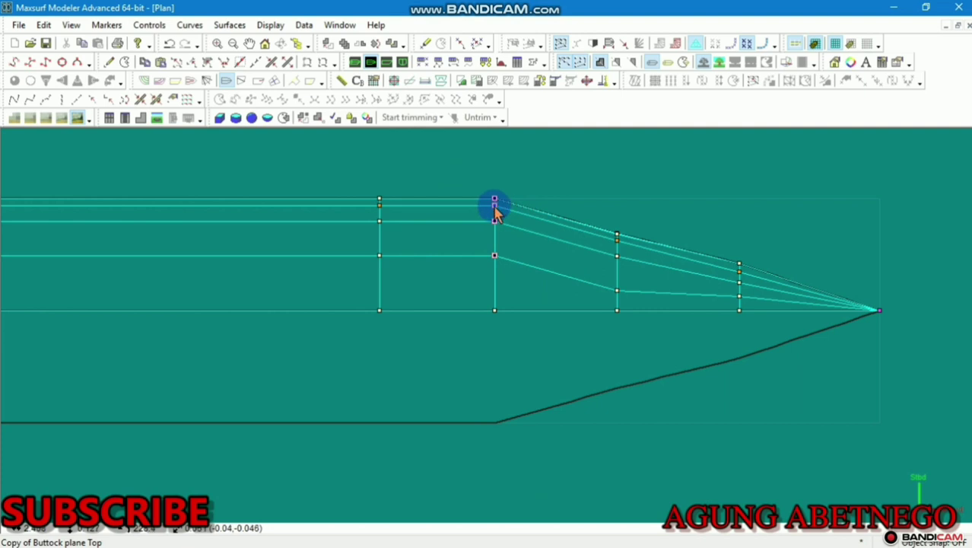
drag(494, 211, 493, 234)
scroll(494, 236, down, 3)
middle_drag(484, 237, 694, 249)
scroll(493, 242, down, 5)
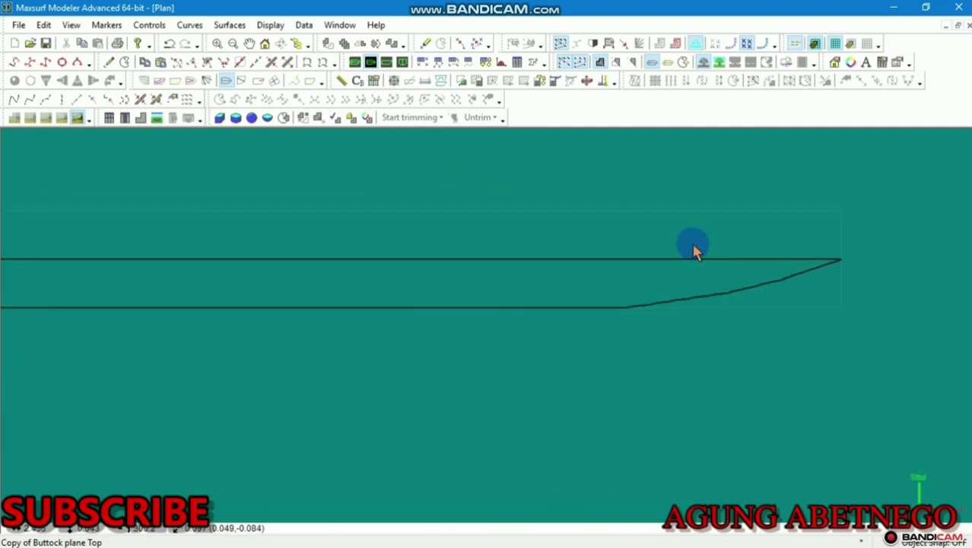
scroll(690, 248, down, 1)
scroll(651, 232, up, 2)
scroll(643, 216, up, 1)
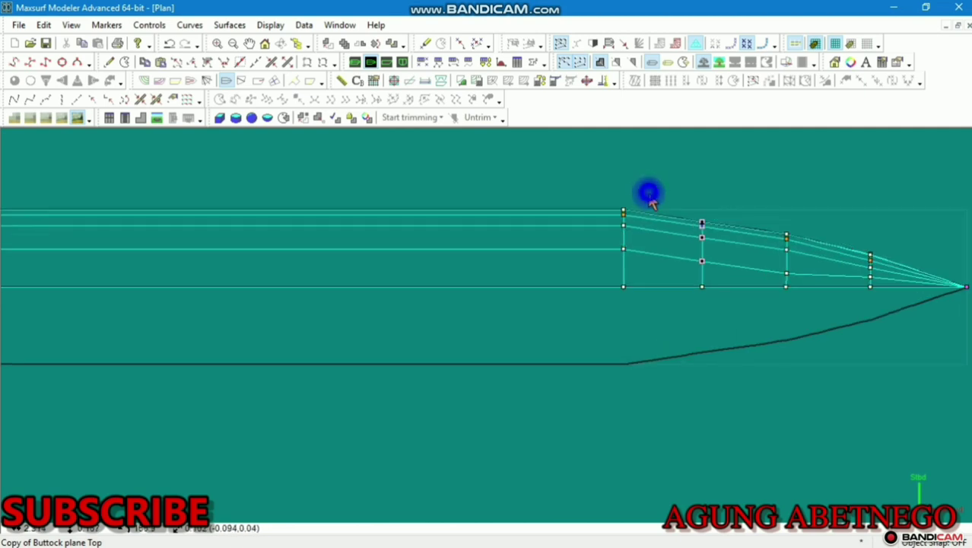
Select all four control points of the column near the bow
drag(646, 194, 600, 252)
drag(654, 186, 562, 298)
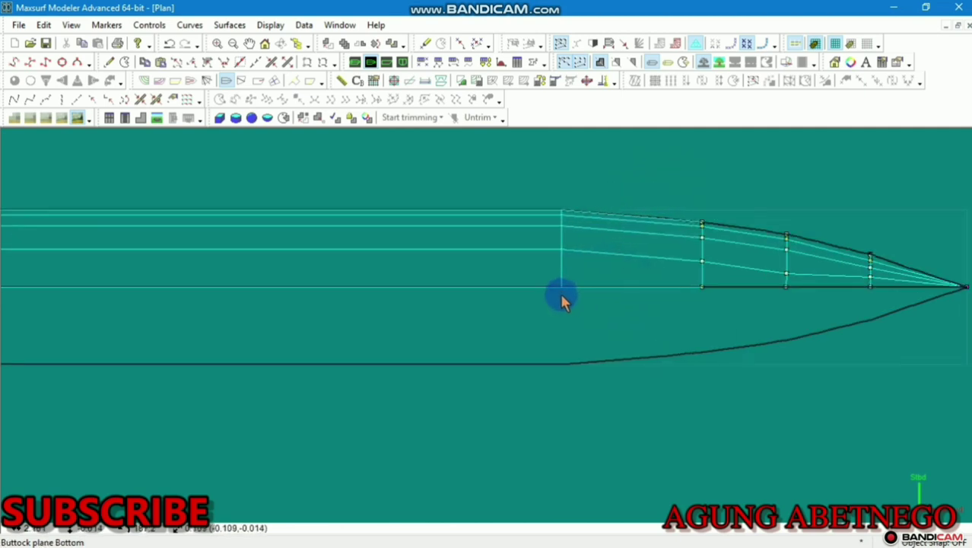
scroll(555, 295, down, 4)
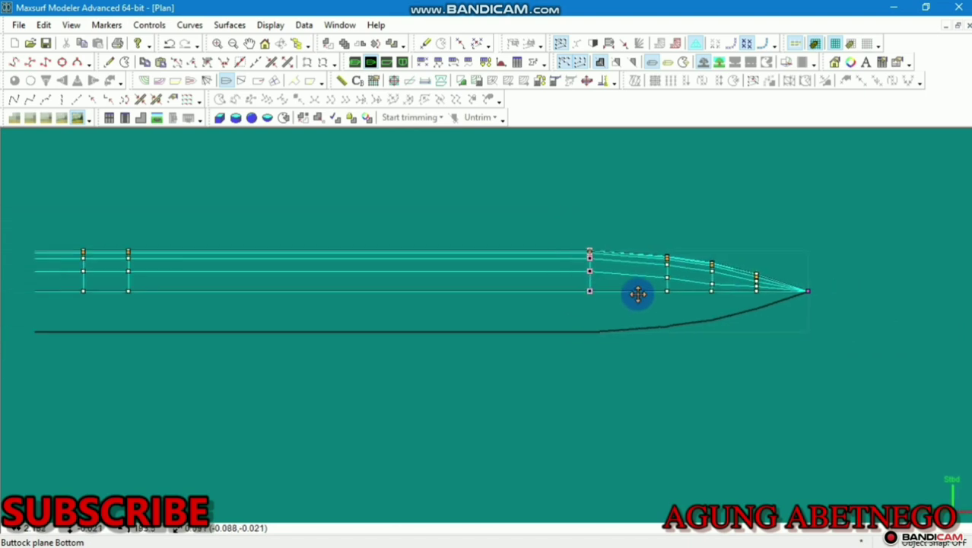
scroll(664, 295, up, 1)
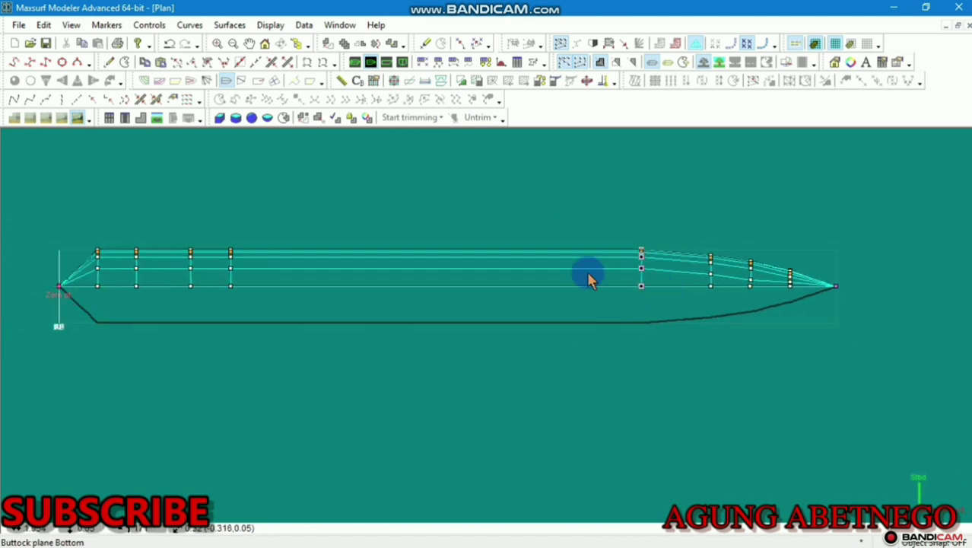
scroll(34, 237, up, 2)
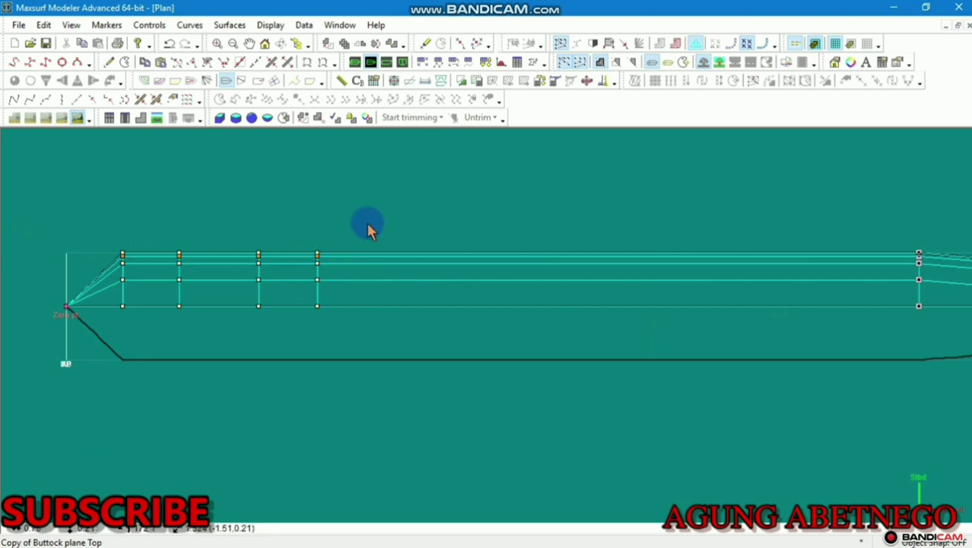
Pull the end columns at the other hull end inward to narrow that pointed end
drag(366, 222, 312, 315)
scroll(113, 275, up, 5)
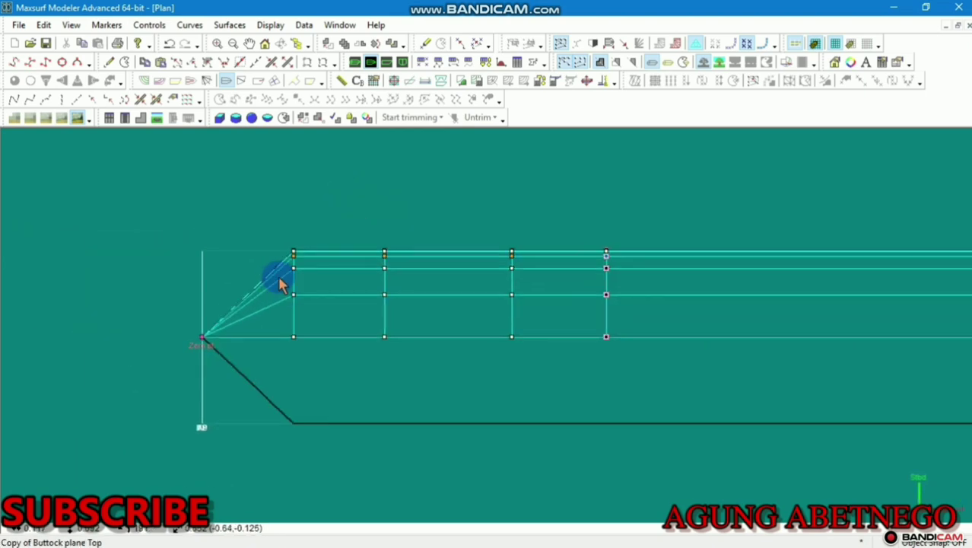
drag(329, 219, 282, 332)
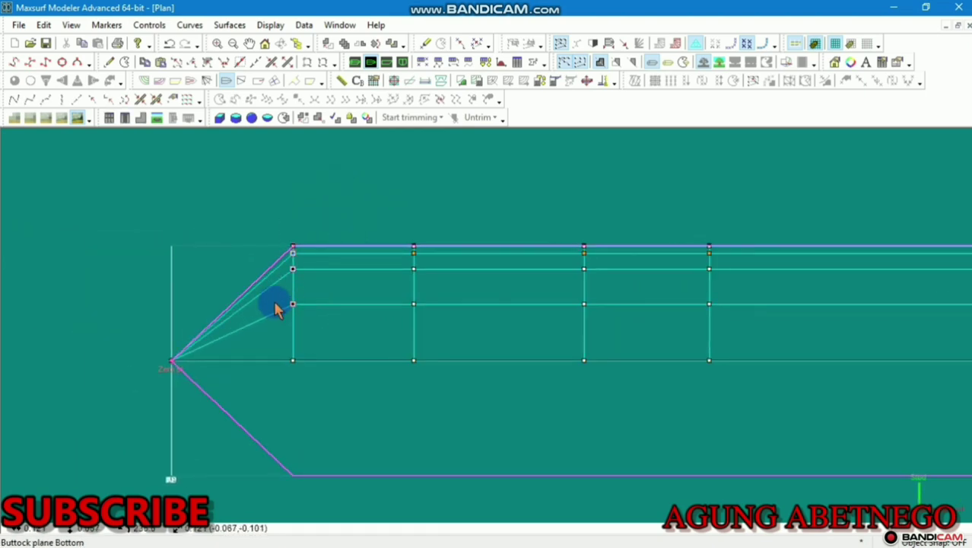
drag(290, 264, 308, 315)
drag(444, 207, 411, 310)
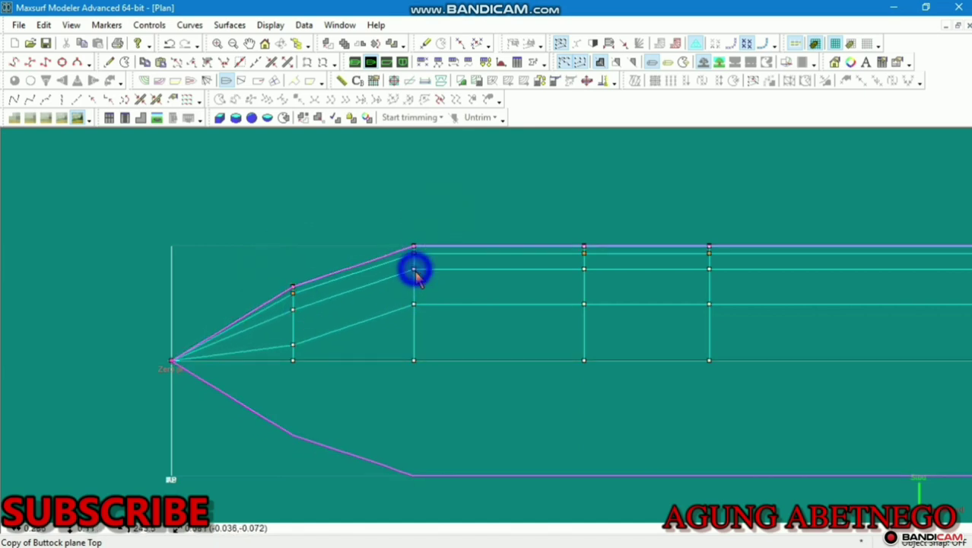
drag(416, 276, 416, 300)
scroll(255, 308, up, 2)
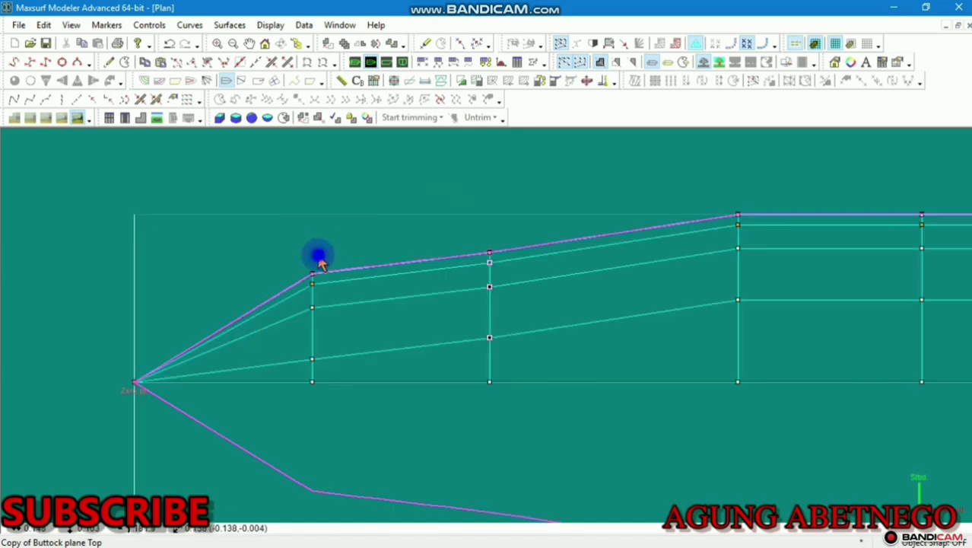
click(302, 311)
drag(313, 280, 313, 315)
Select the control points of the next two stations along the hull
click(495, 273)
drag(512, 223, 491, 275)
scroll(495, 237, down, 3)
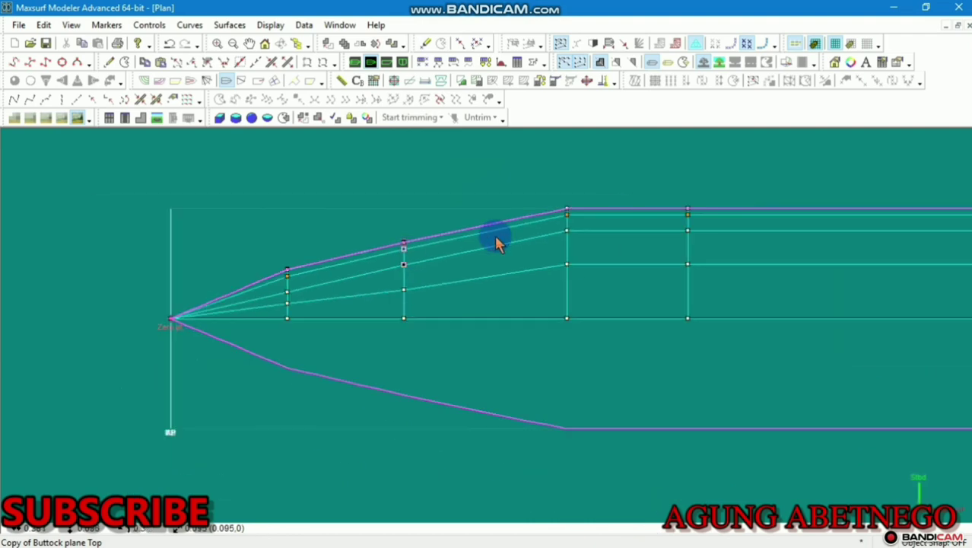
drag(591, 169, 567, 276)
click(569, 268)
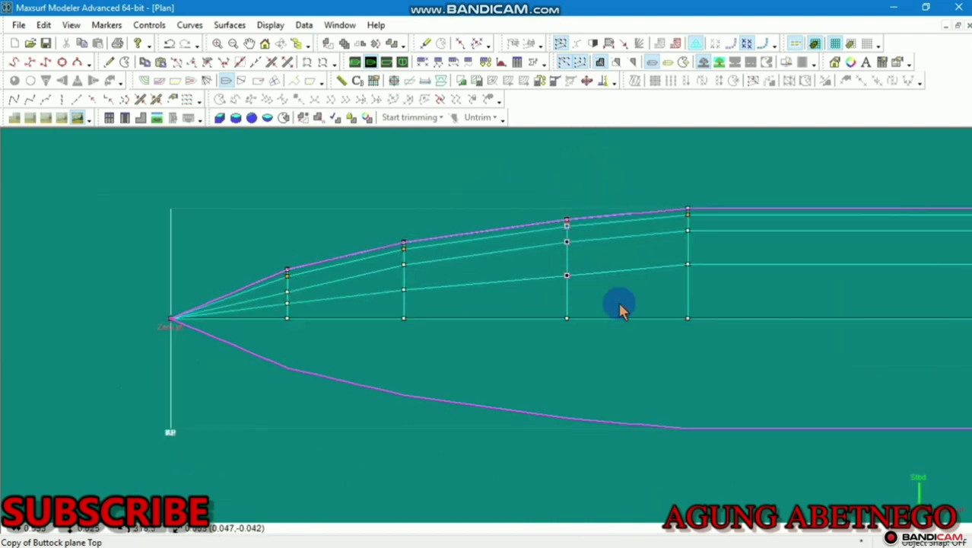
scroll(500, 276, down, 3)
scroll(456, 274, down, 2)
scroll(347, 300, up, 1)
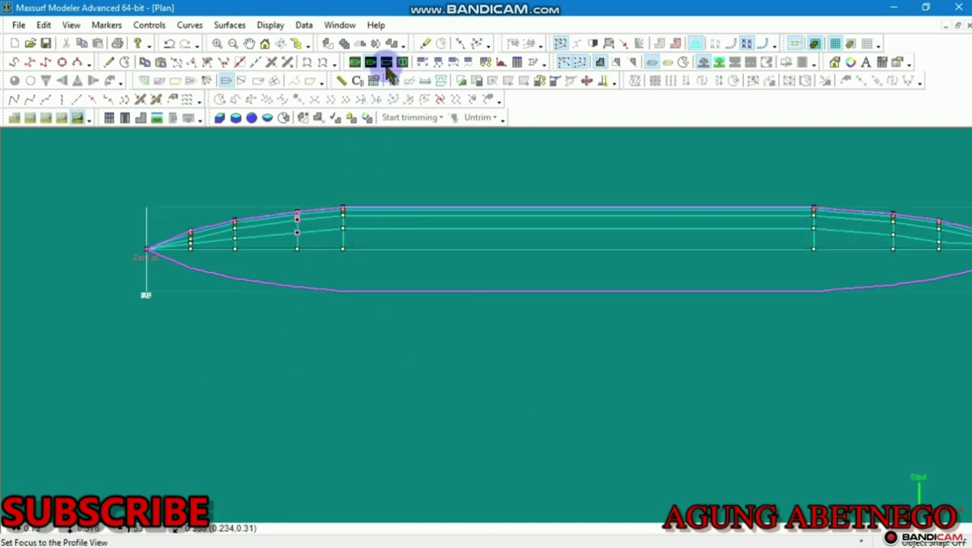
Inspect the hull shaded and lit in Perspective, rotating it, then return to Profile
click(354, 63)
scroll(448, 328, up, 10)
scroll(663, 296, down, 4)
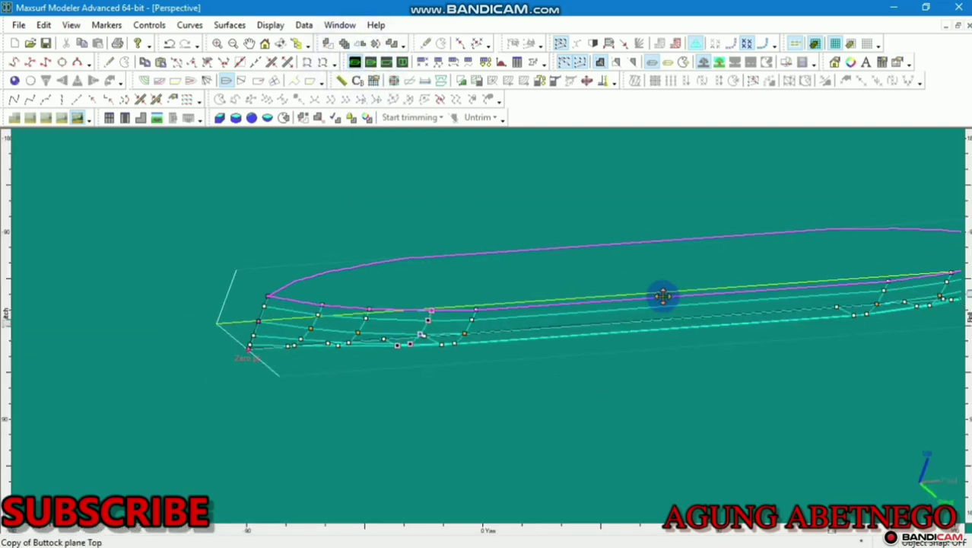
middle_drag(663, 296, 407, 353)
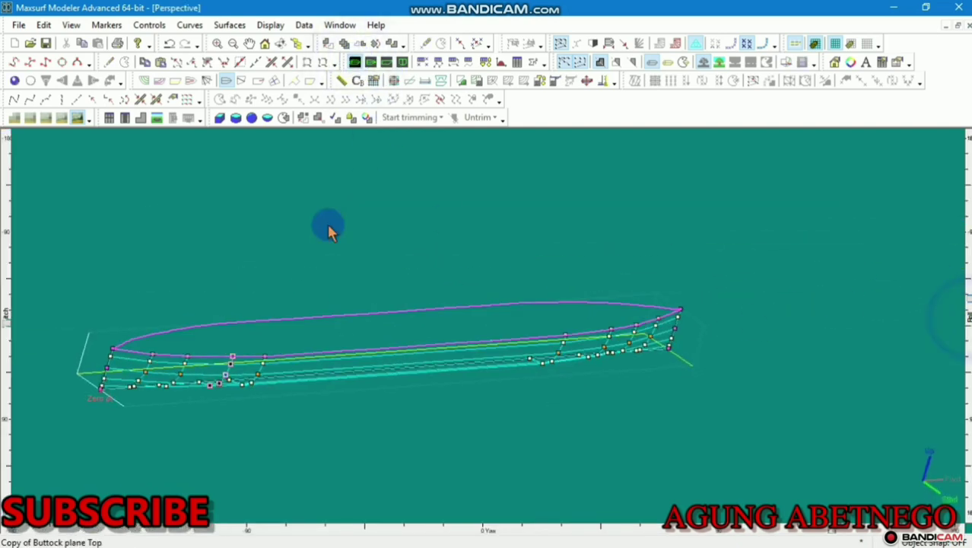
click(15, 81)
click(46, 81)
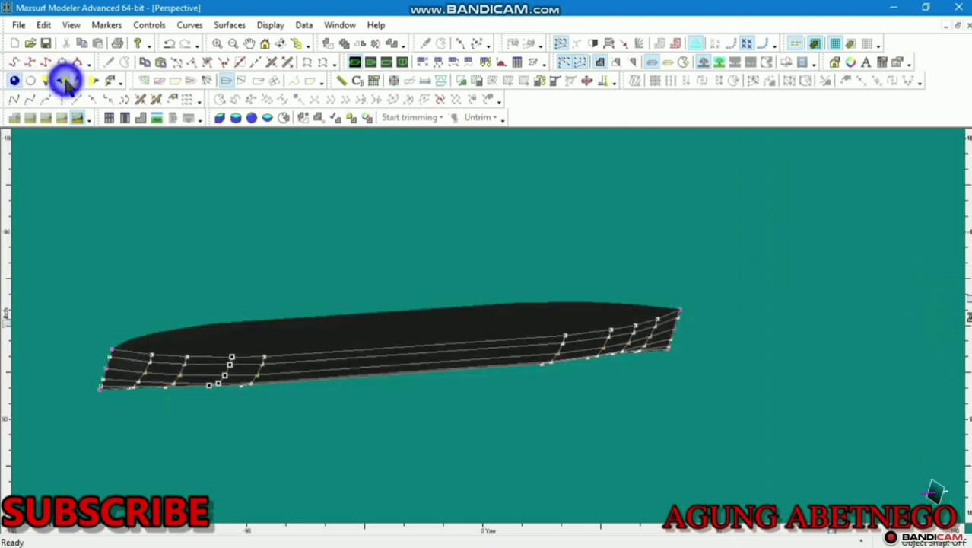
click(94, 81)
scroll(216, 326, up, 3)
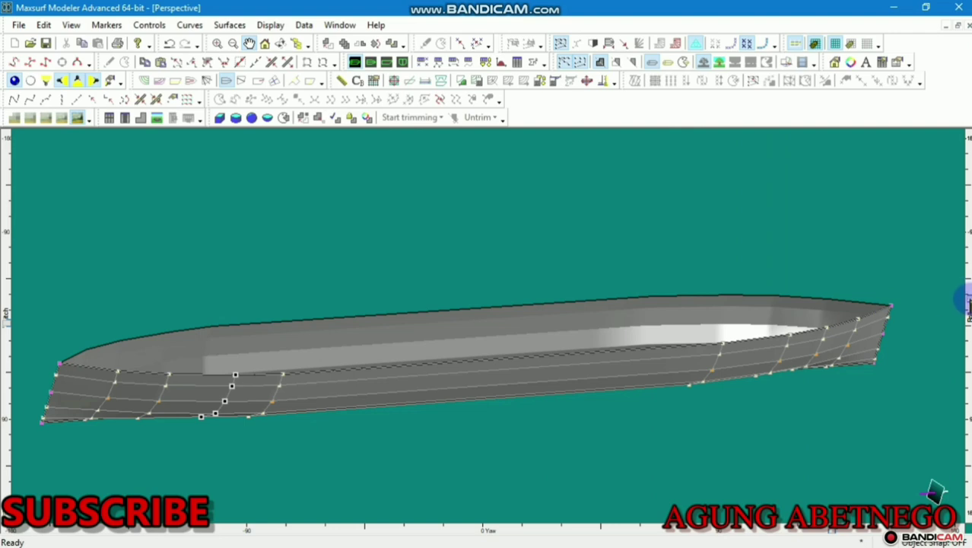
mouse_move(967, 304)
mouse_down()
mouse_move(966, 365)
mouse_move(968, 316)
mouse_up()
drag(967, 366, 941, 267)
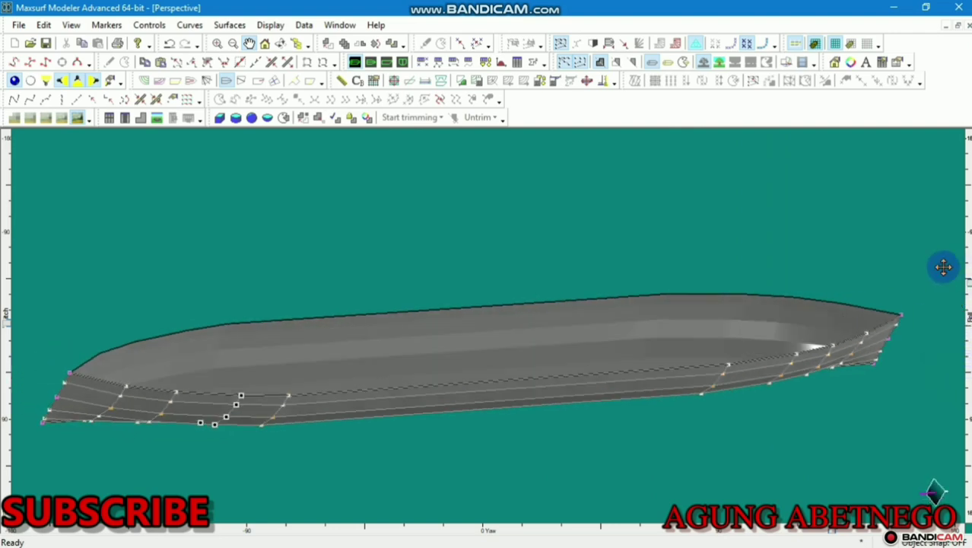
click(387, 62)
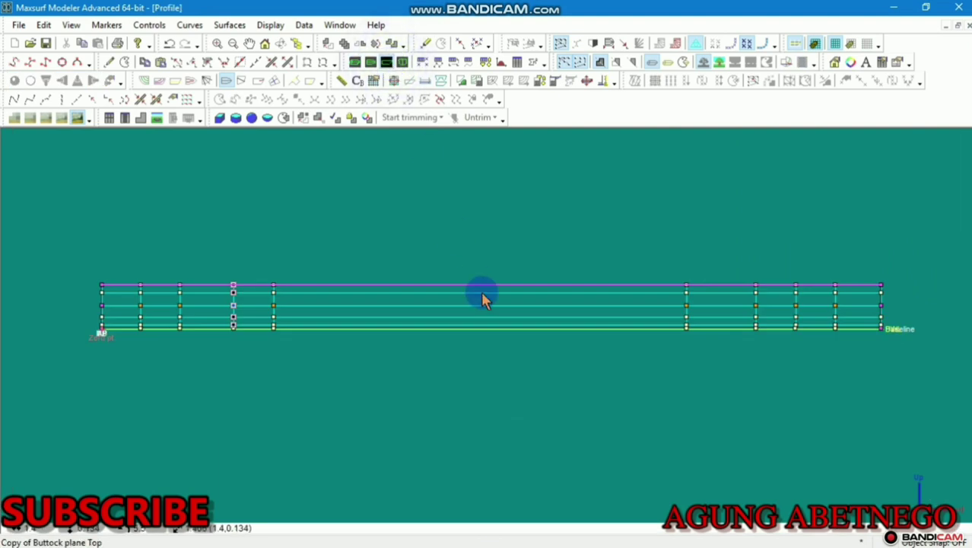
Drag the bow's baseline control points back along the baseline to rake the stem
scroll(882, 332, up, 5)
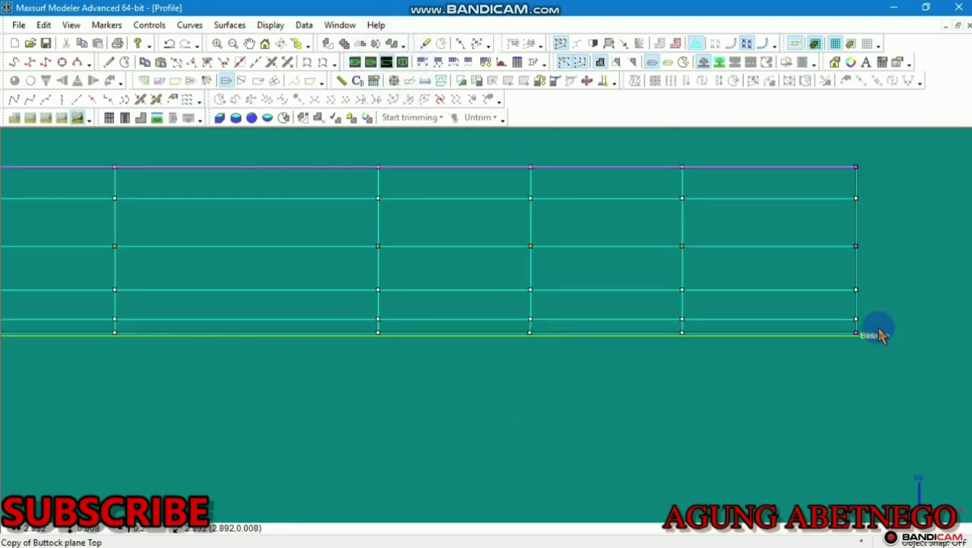
scroll(880, 333, up, 3)
middle_drag(879, 333, 827, 400)
scroll(828, 399, down, 2)
scroll(827, 399, down, 1)
scroll(759, 400, up, 3)
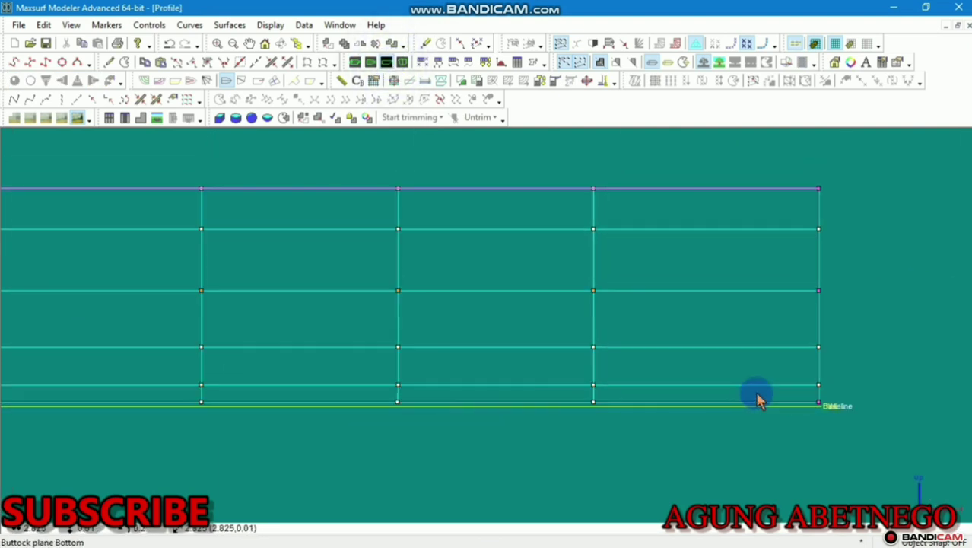
drag(854, 368, 693, 373)
scroll(753, 382, up, 1)
scroll(733, 405, down, 3)
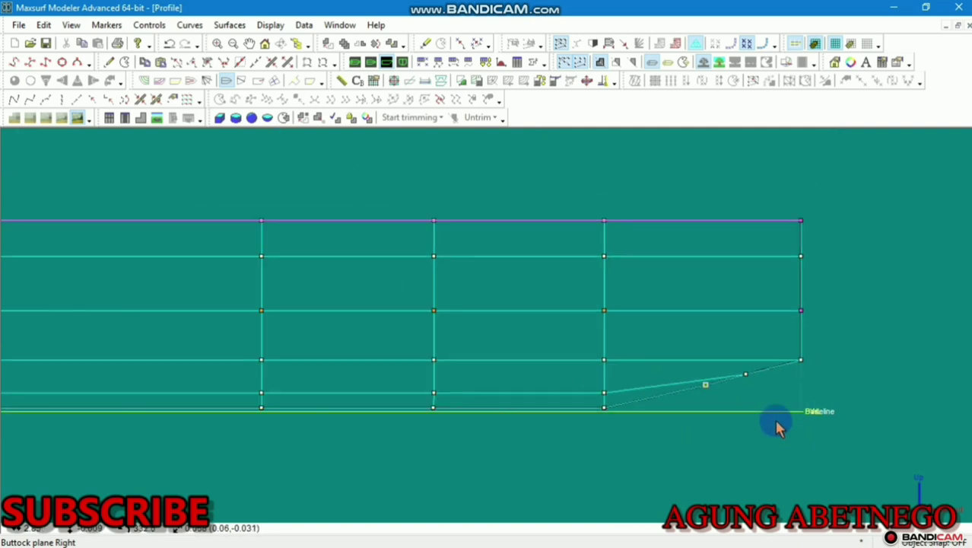
middle_drag(772, 374, 806, 343)
scroll(807, 347, up, 2)
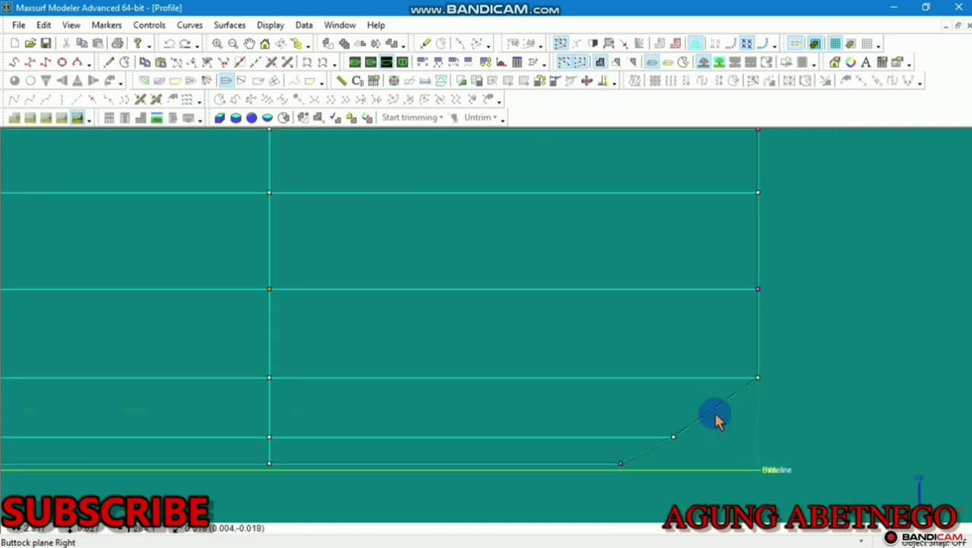
scroll(715, 413, down, 2)
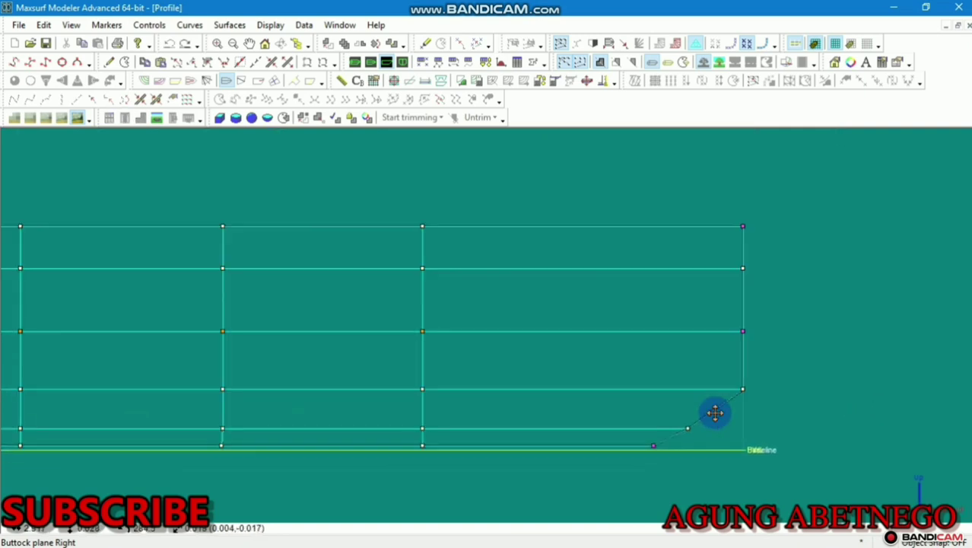
scroll(715, 413, down, 3)
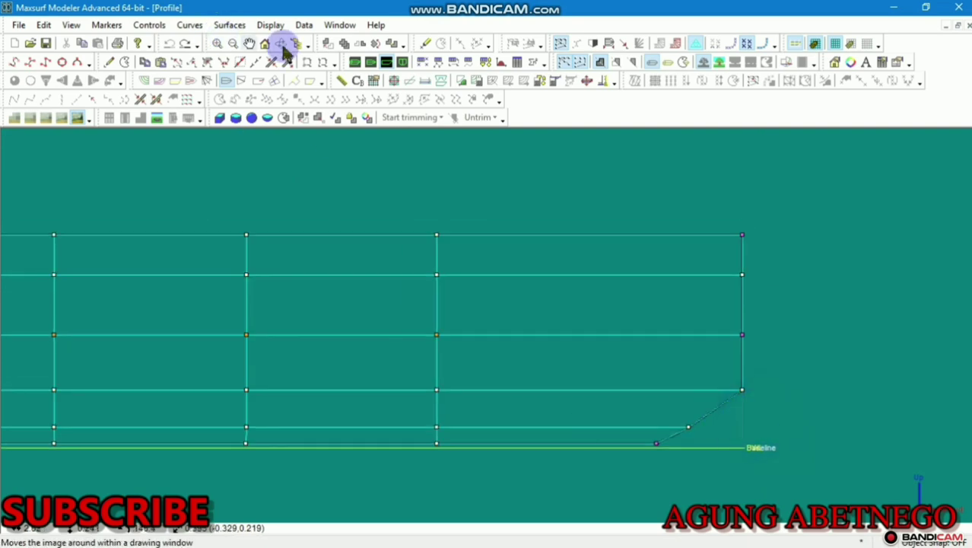
Check the raked bow in Perspective, then nudge the three bow-end points in Profile
click(356, 62)
scroll(548, 309, down, 2)
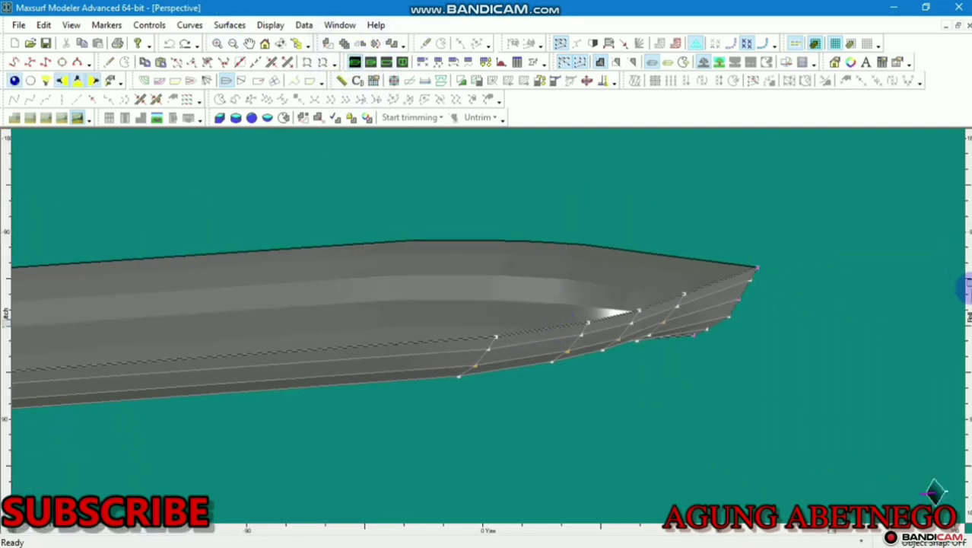
drag(966, 287, 966, 323)
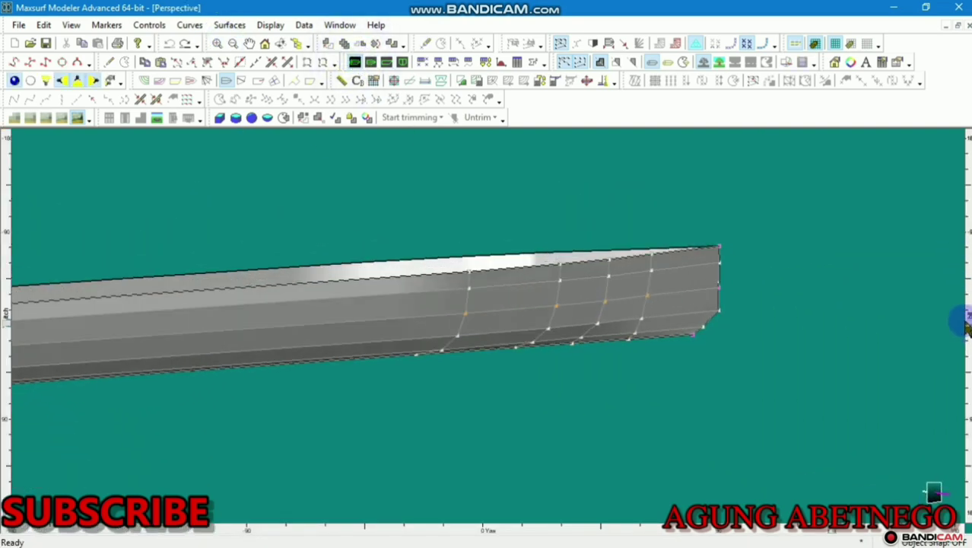
click(389, 62)
drag(787, 231, 813, 350)
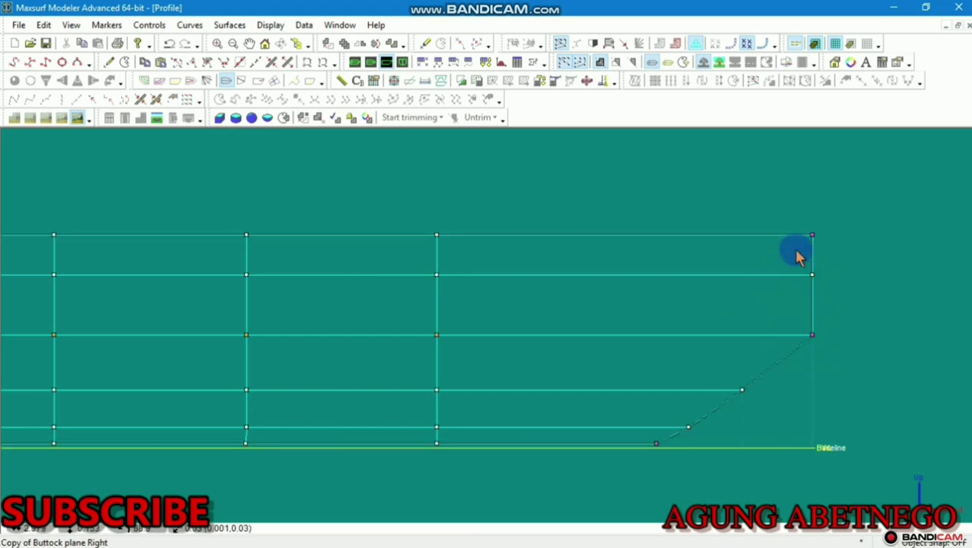
scroll(800, 257, down, 2)
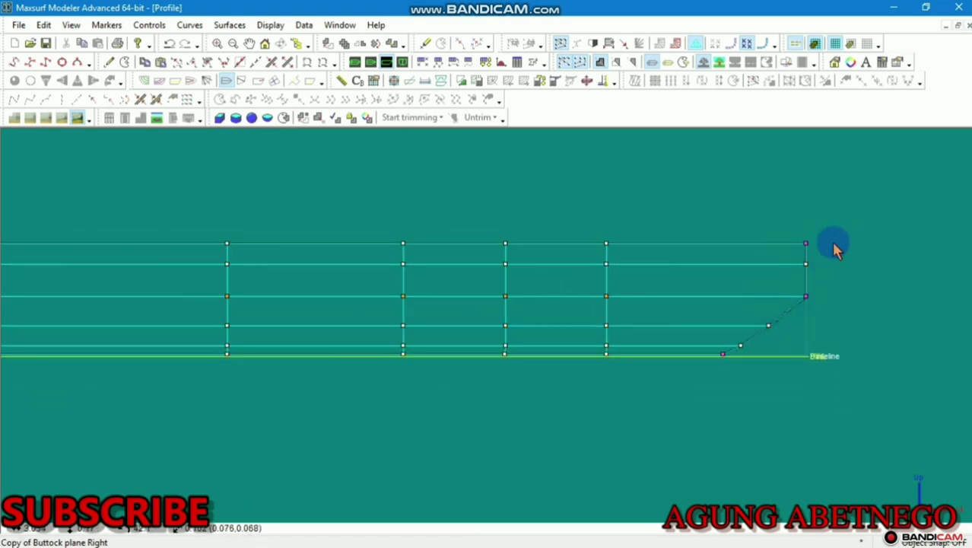
scroll(833, 253, down, 1)
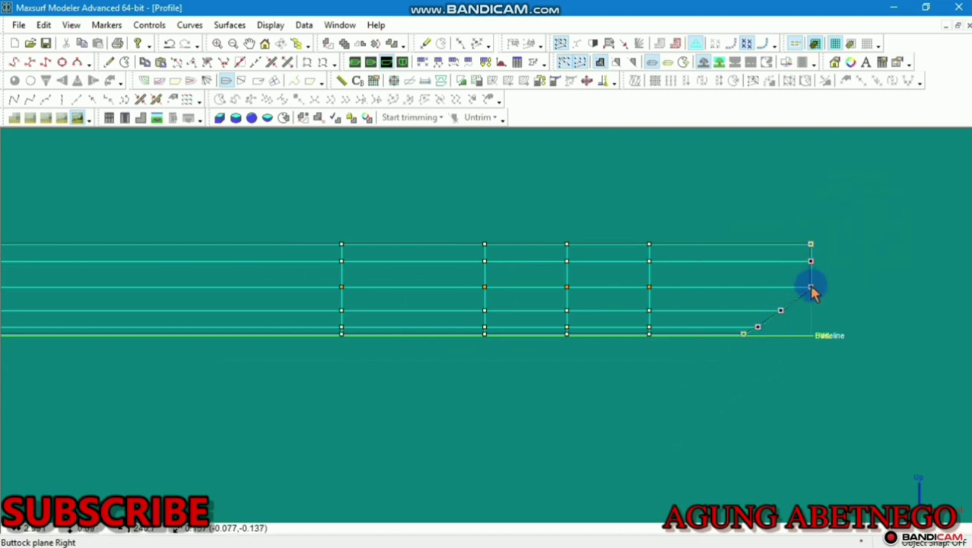
drag(812, 292, 806, 283)
scroll(779, 327, up, 2)
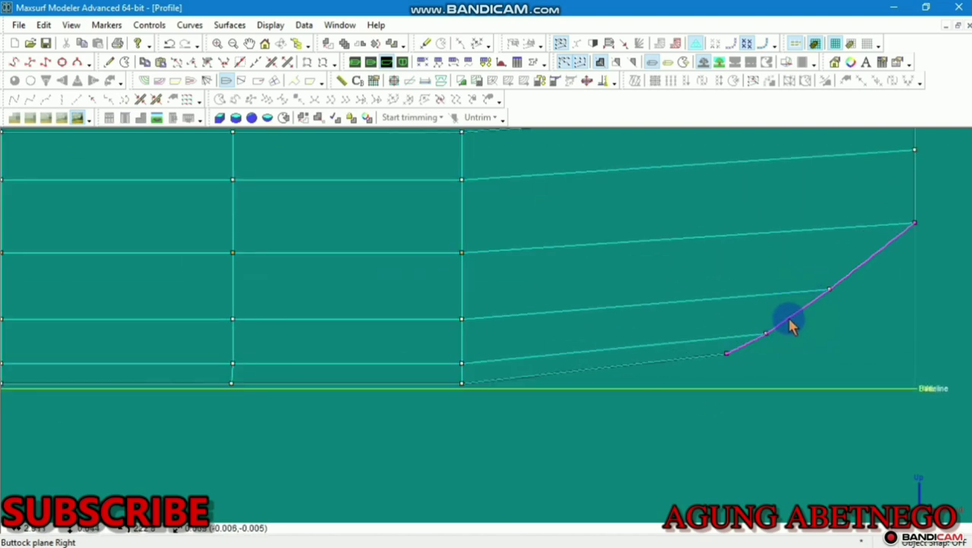
scroll(791, 325, down, 2)
Inspect the reshaped bow in the shaded Perspective view
click(354, 62)
click(628, 308)
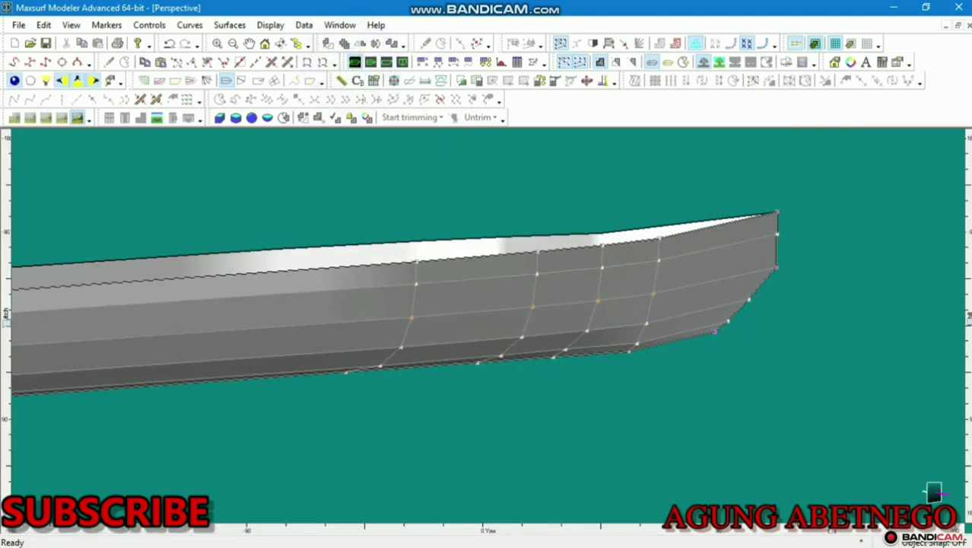
mouse_move(968, 323)
mouse_down()
mouse_move(962, 207)
mouse_move(967, 321)
mouse_up()
scroll(866, 251, up, 2)
Back in Profile view, drag the upper bow stem control points further forward
click(370, 61)
scroll(879, 264, up, 1)
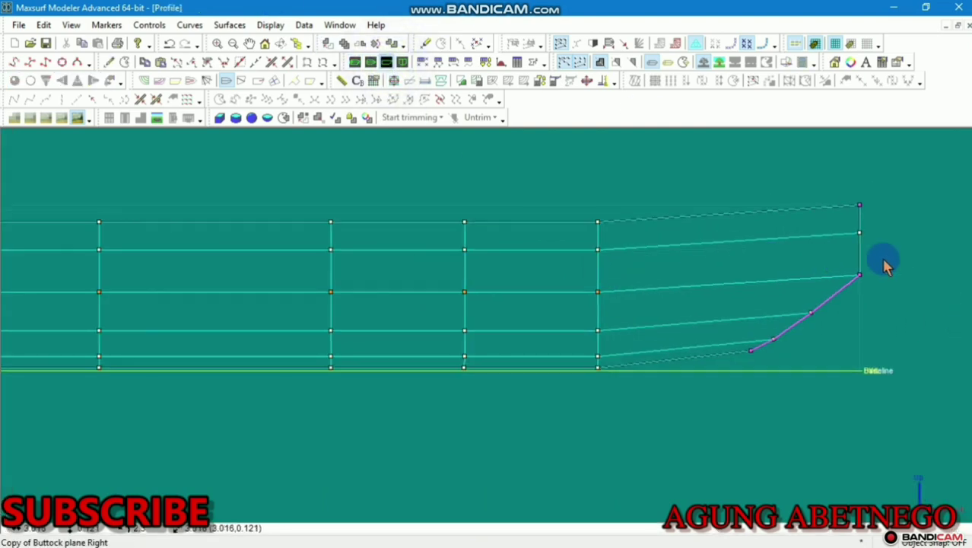
drag(862, 237, 874, 241)
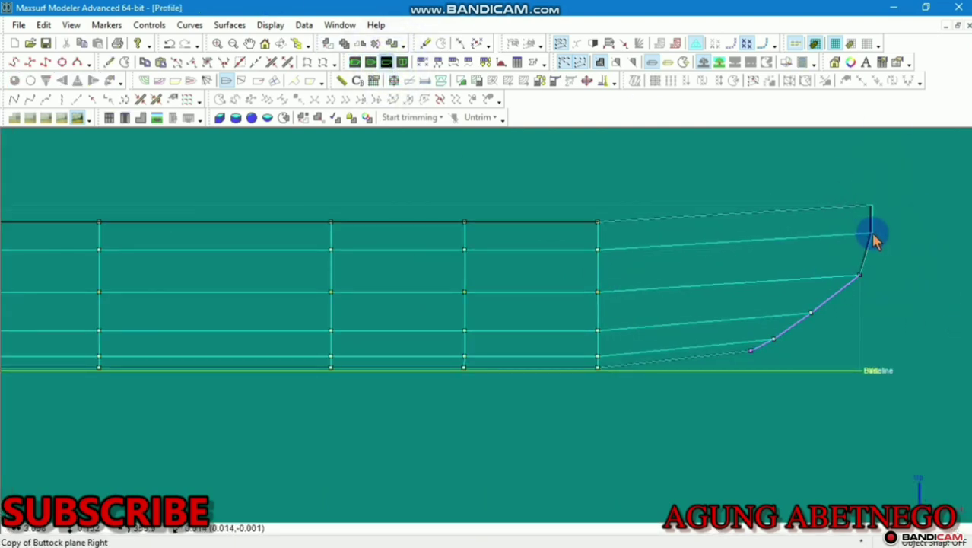
click(877, 211)
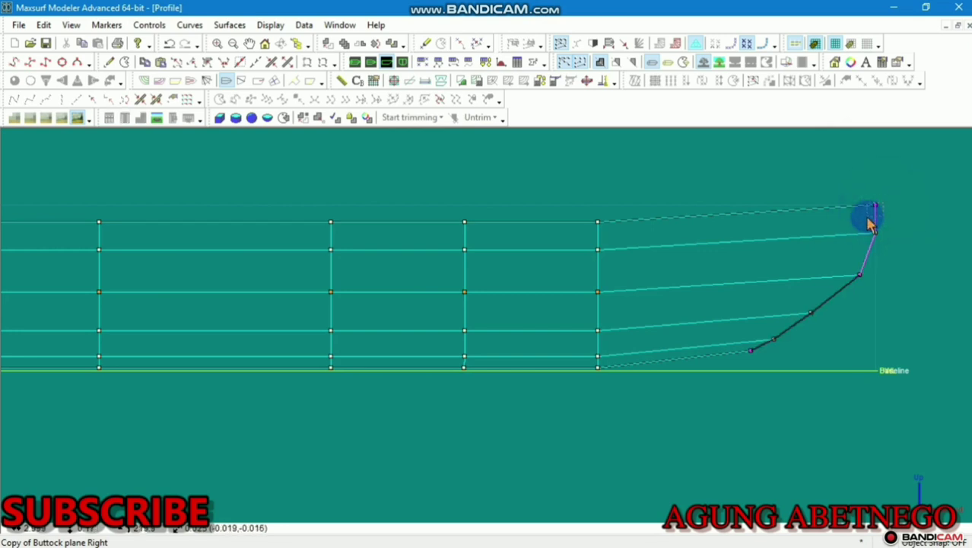
drag(879, 209, 881, 233)
click(890, 207)
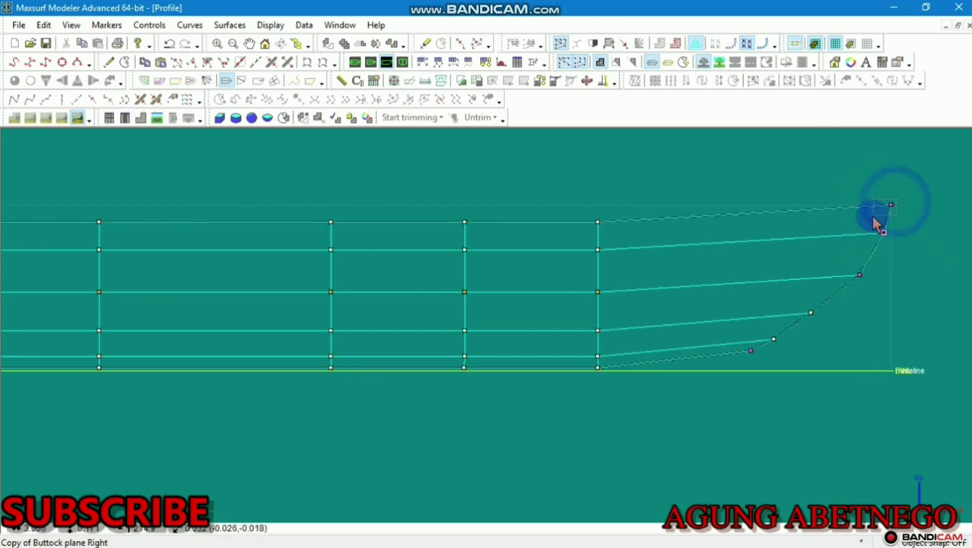
mouse_move(898, 197)
mouse_down()
mouse_move(882, 212)
mouse_move(900, 206)
mouse_up()
click(848, 289)
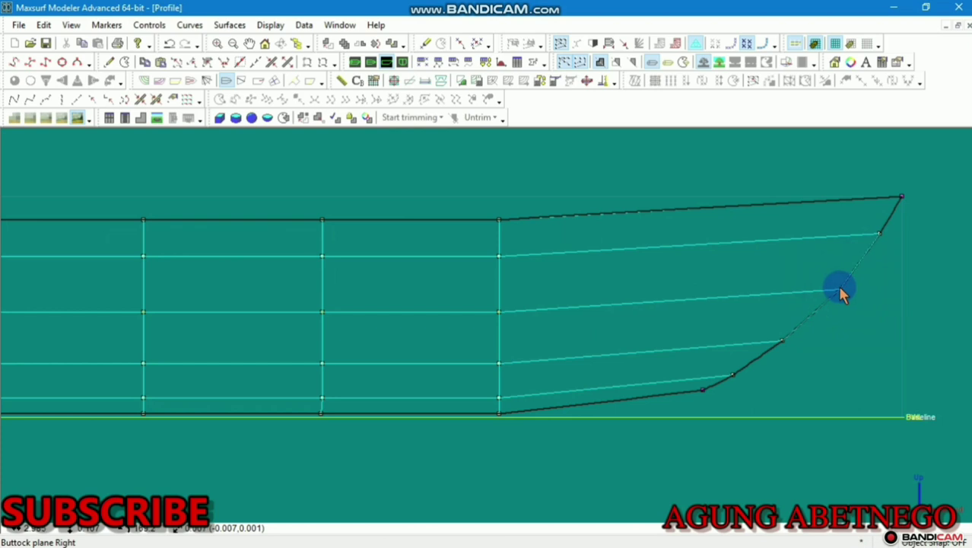
scroll(840, 286, down, 3)
scroll(697, 338, down, 4)
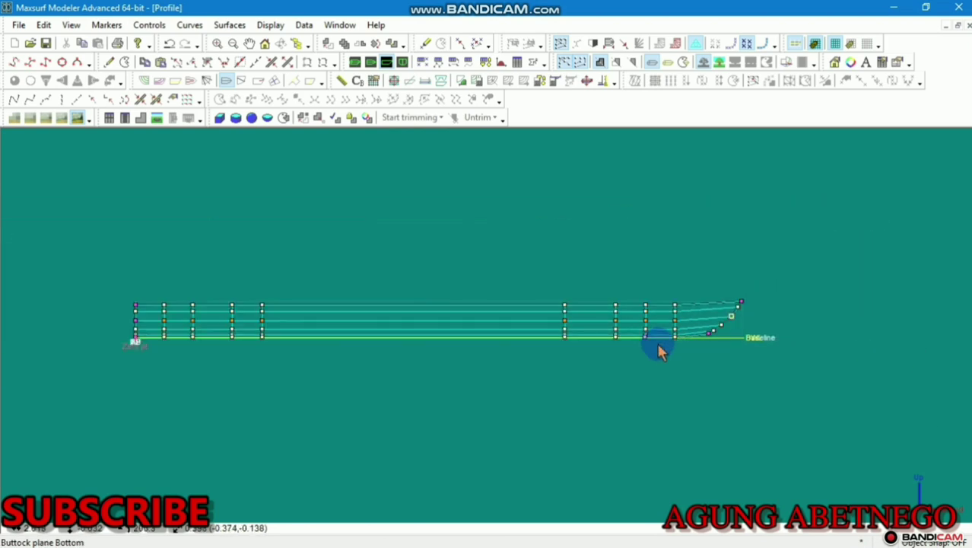
Raise each control point down one forward station to bend its waterlines upward
scroll(635, 329, up, 3)
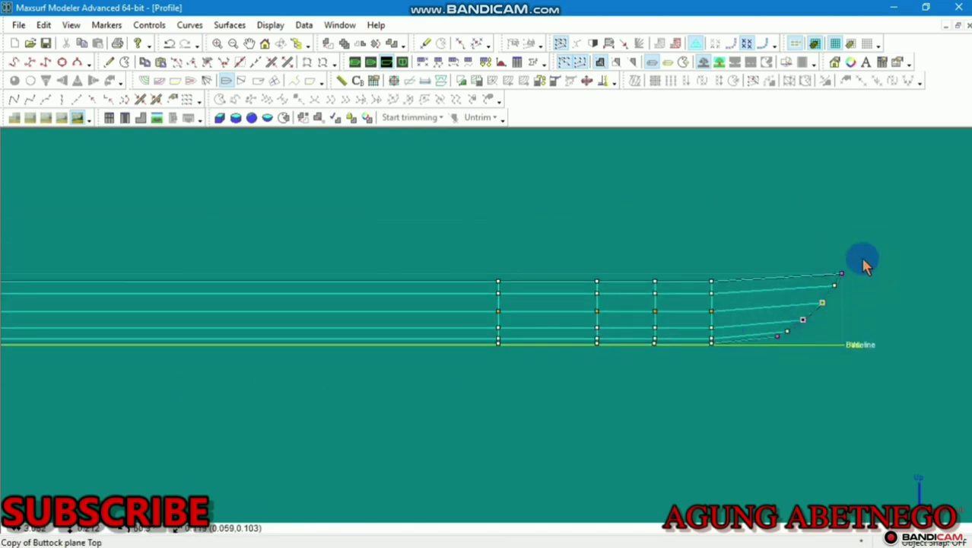
drag(859, 262, 797, 320)
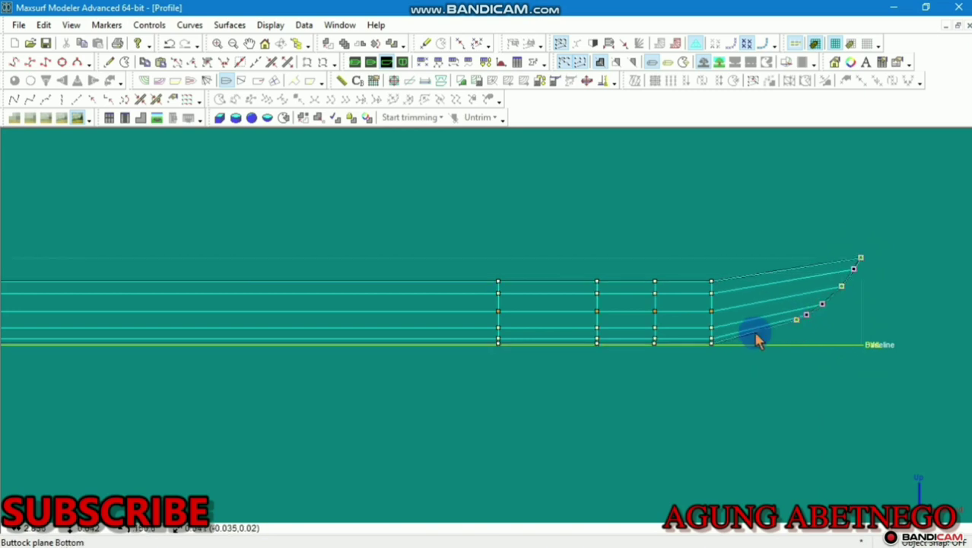
scroll(688, 346, up, 5)
scroll(575, 357, down, 2)
scroll(751, 234, up, 3)
middle_drag(655, 232, 401, 201)
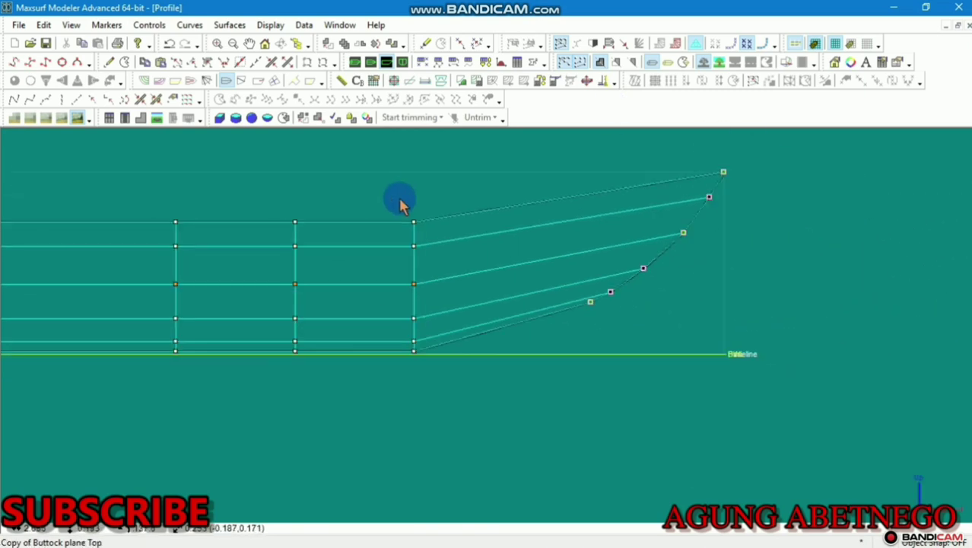
scroll(415, 204, up, 3)
click(414, 228)
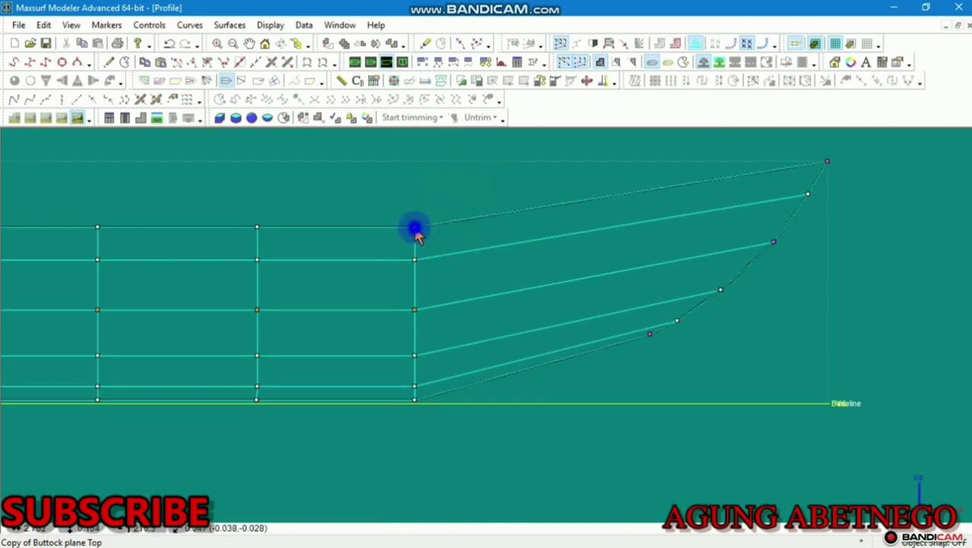
drag(415, 228, 415, 218)
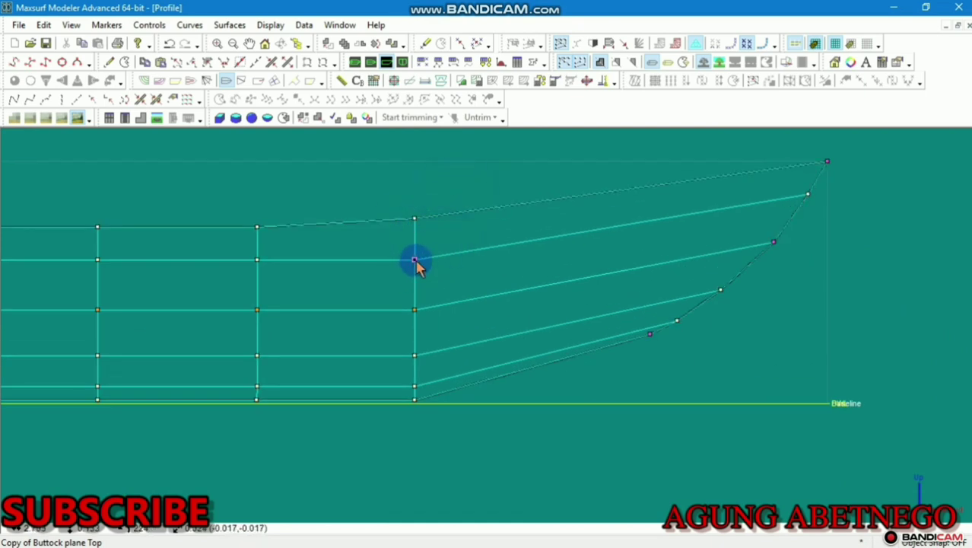
drag(415, 260, 416, 254)
click(416, 310)
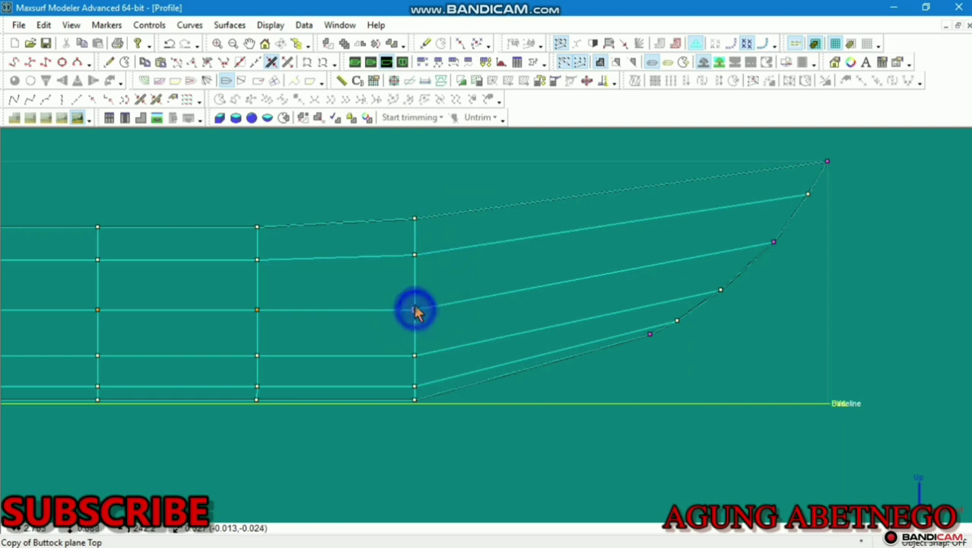
drag(416, 310, 415, 295)
drag(414, 356, 415, 335)
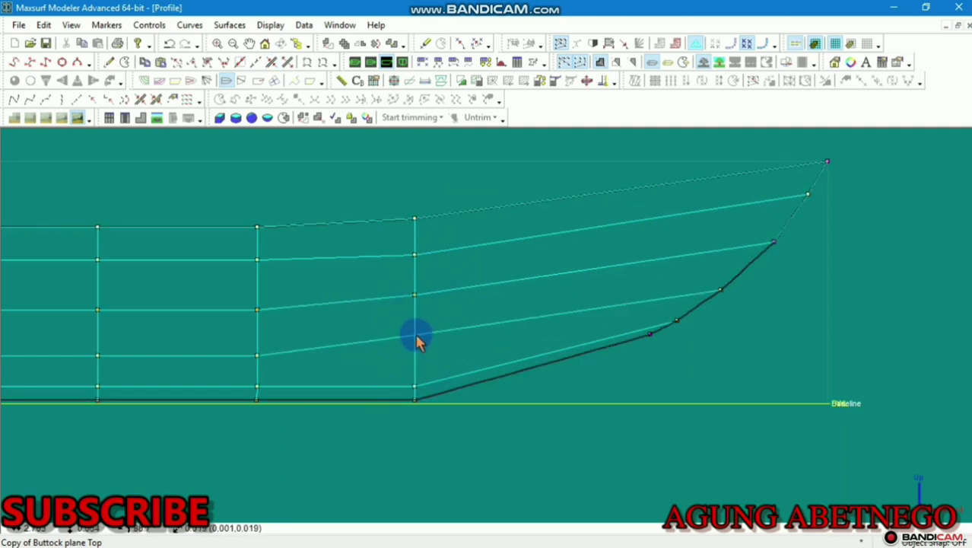
mouse_move(415, 387)
mouse_down()
mouse_move(415, 378)
mouse_move(411, 389)
mouse_up()
click(415, 400)
Raise two top control points near the bow to smooth the sheer
scroll(483, 347, down, 12)
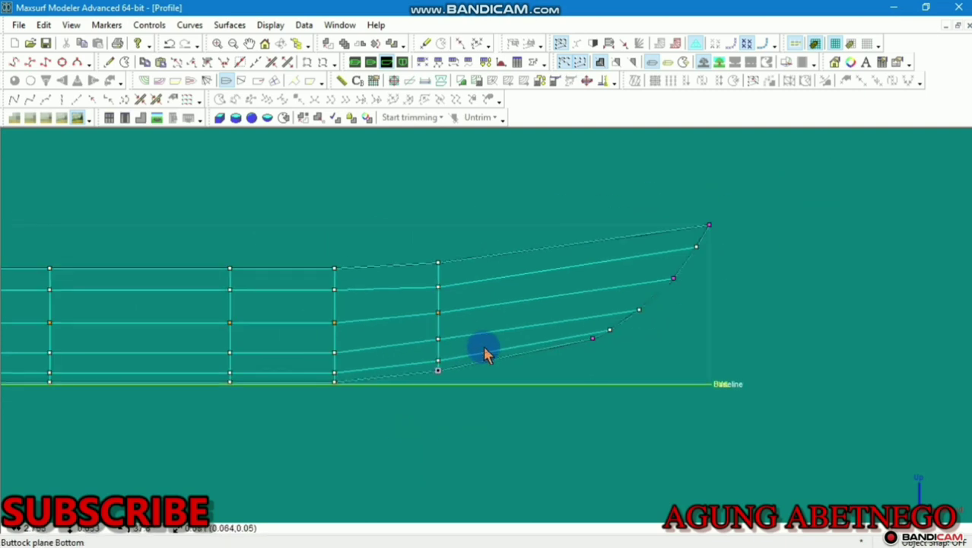
middle_drag(559, 363, 636, 320)
scroll(591, 292, up, 7)
scroll(679, 298, down, 8)
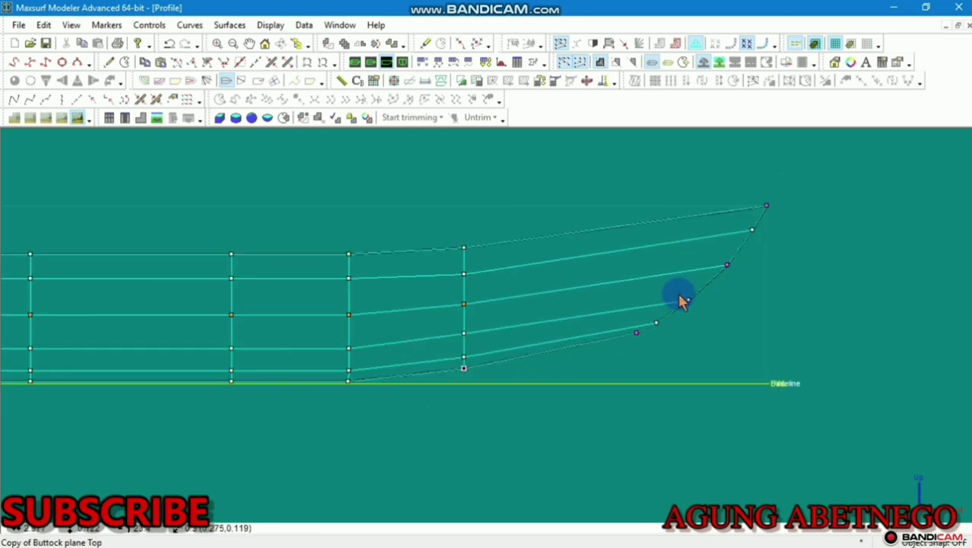
scroll(681, 304, up, 8)
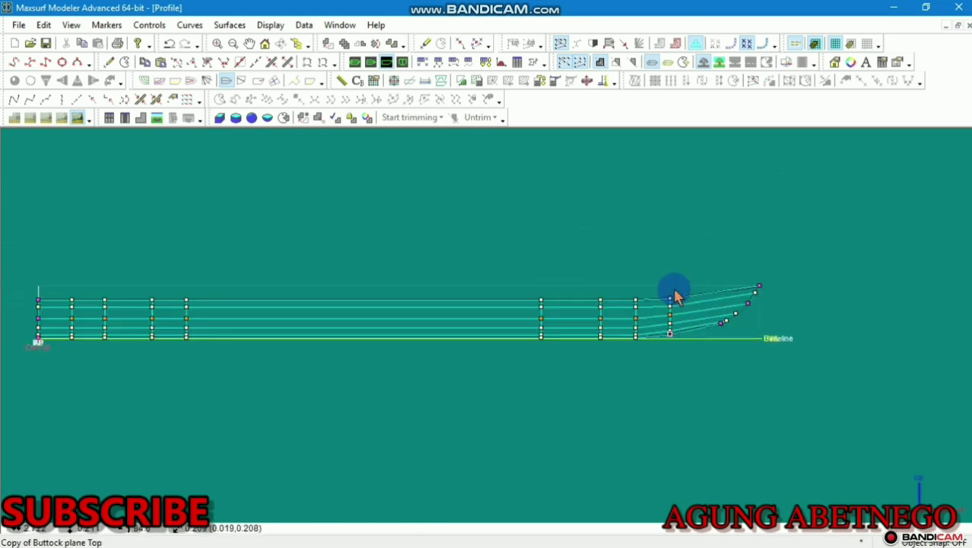
click(574, 287)
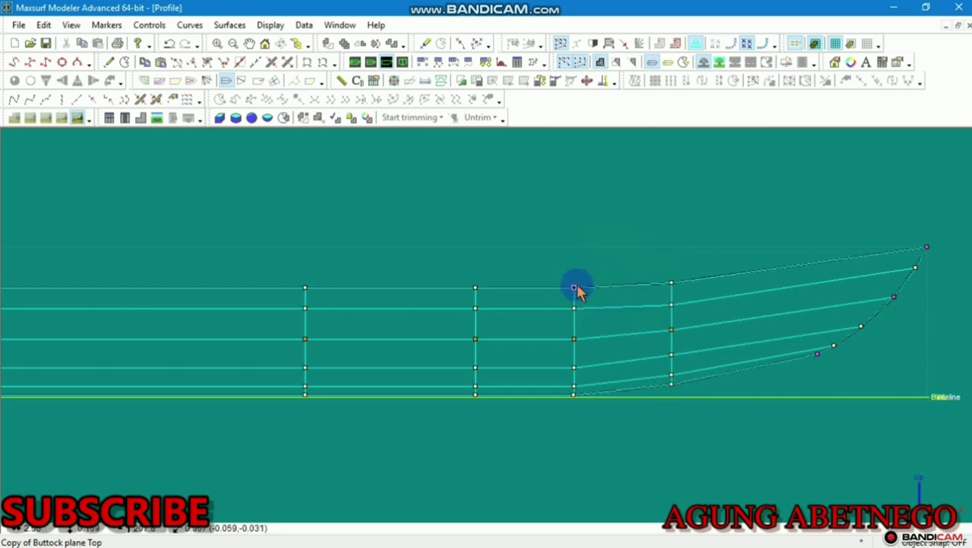
drag(575, 292, 573, 285)
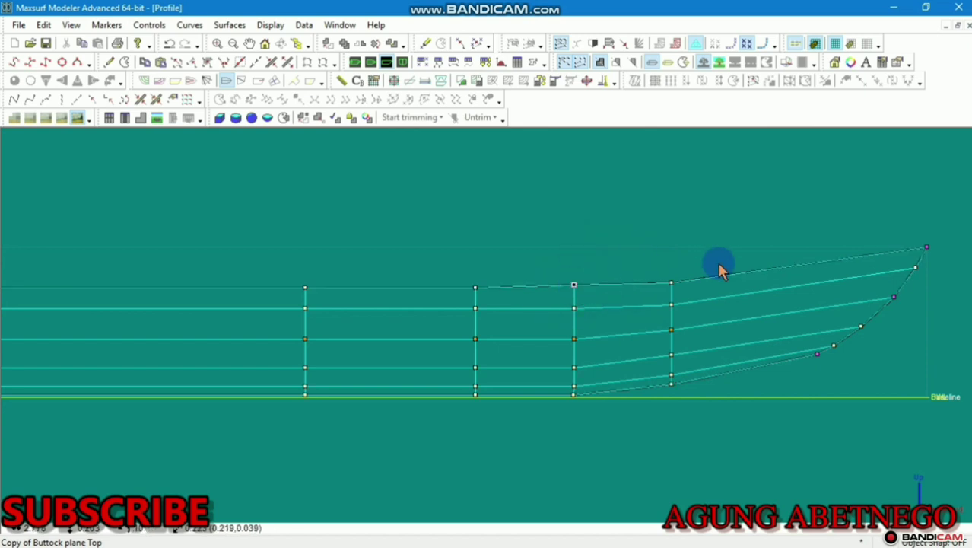
click(671, 282)
drag(673, 282, 672, 278)
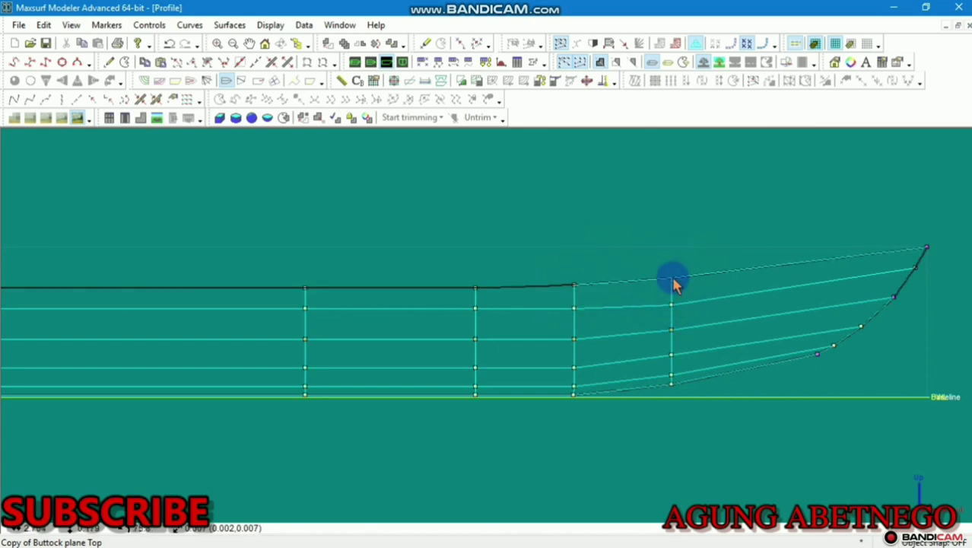
Select the three lowest bow control points and open a column-9 point's properties
scroll(673, 278, down, 4)
scroll(644, 365, up, 8)
scroll(590, 352, up, 1)
middle_drag(523, 352, 453, 347)
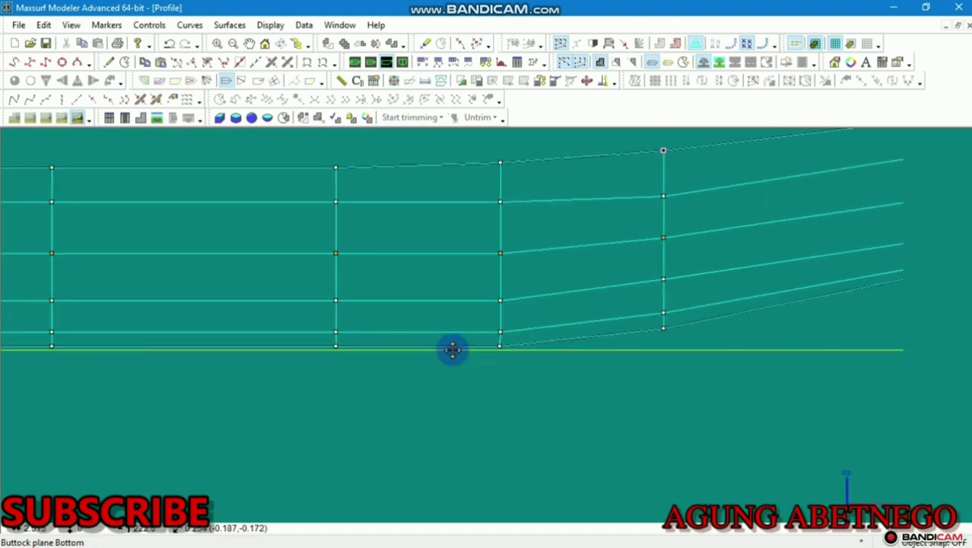
scroll(454, 348, down, 3)
scroll(719, 297, up, 3)
scroll(689, 308, up, 2)
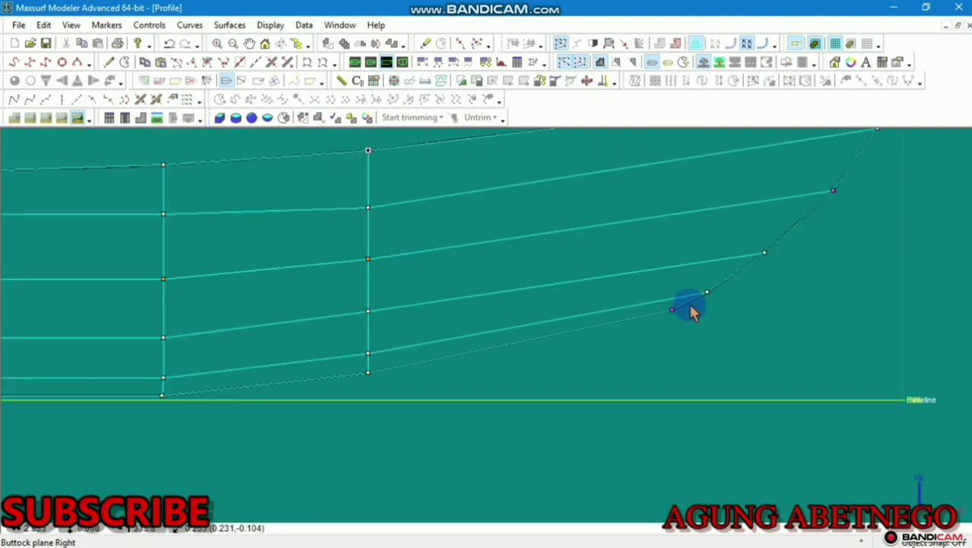
middle_drag(689, 308, 621, 299)
drag(718, 229, 575, 335)
scroll(577, 341, down, 2)
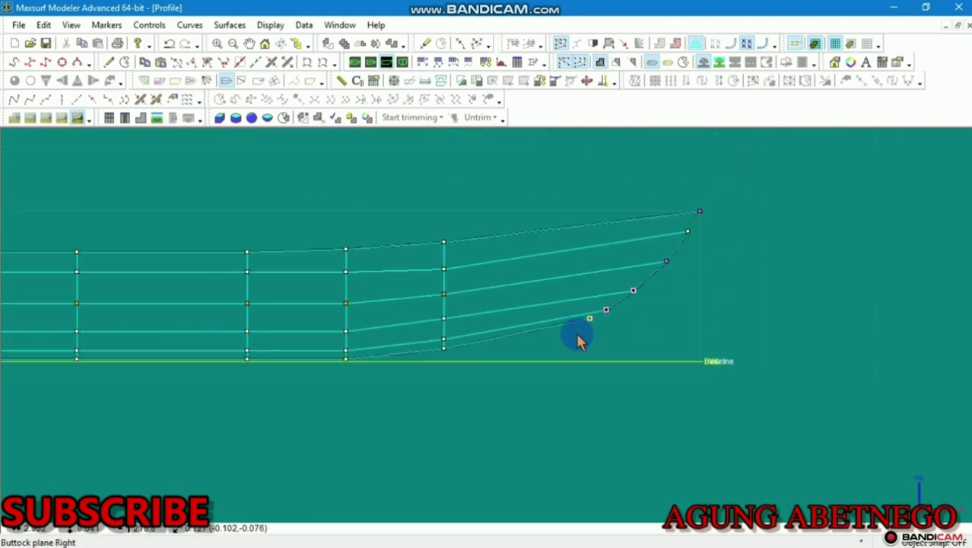
double_click(634, 291)
Read a bow point's height, then set the selected lower bow points to Height 0.106 m
double_click(494, 293)
key(ctrl+c)
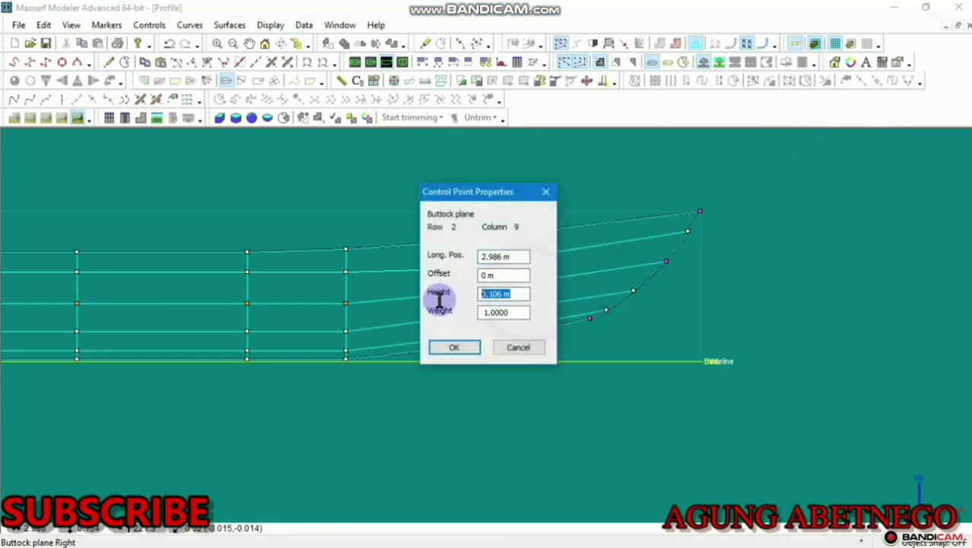
click(461, 347)
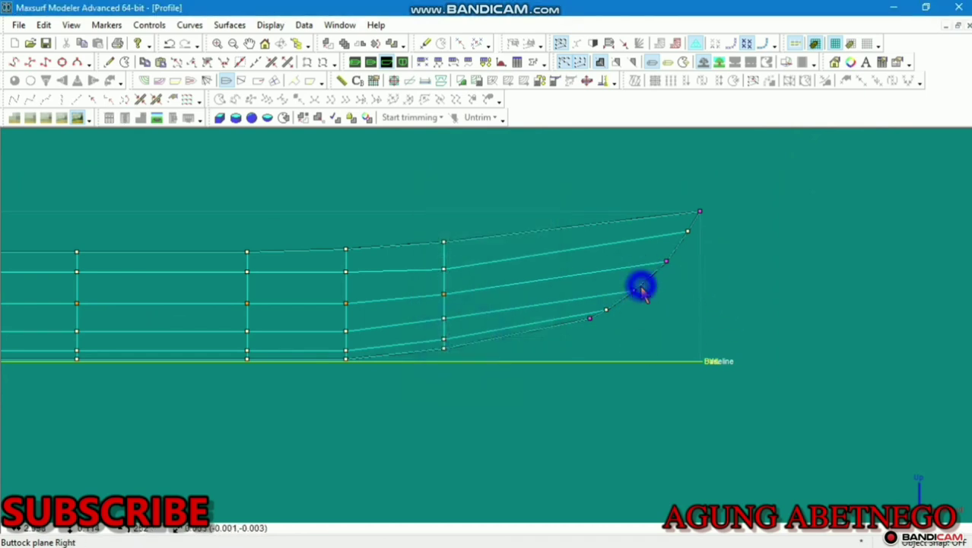
drag(642, 292, 581, 344)
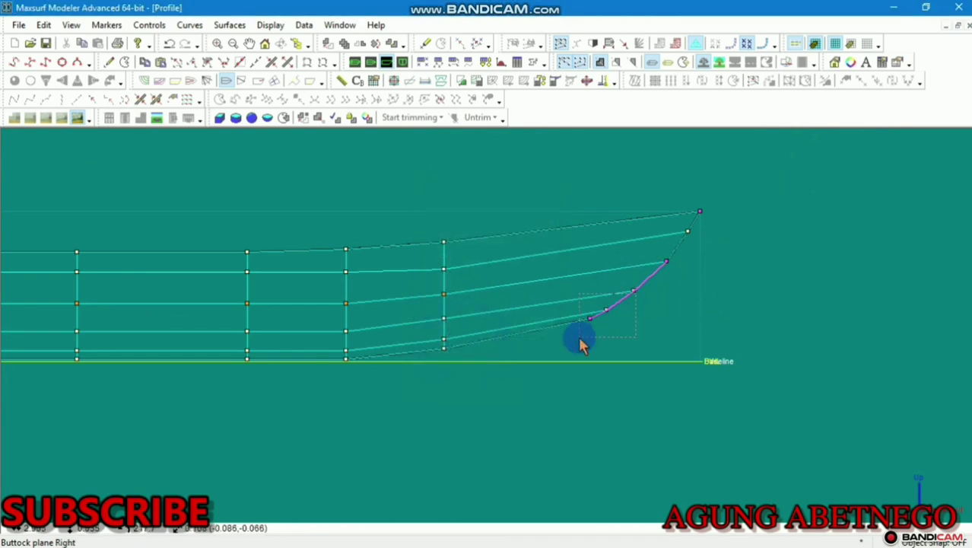
click(149, 25)
click(190, 380)
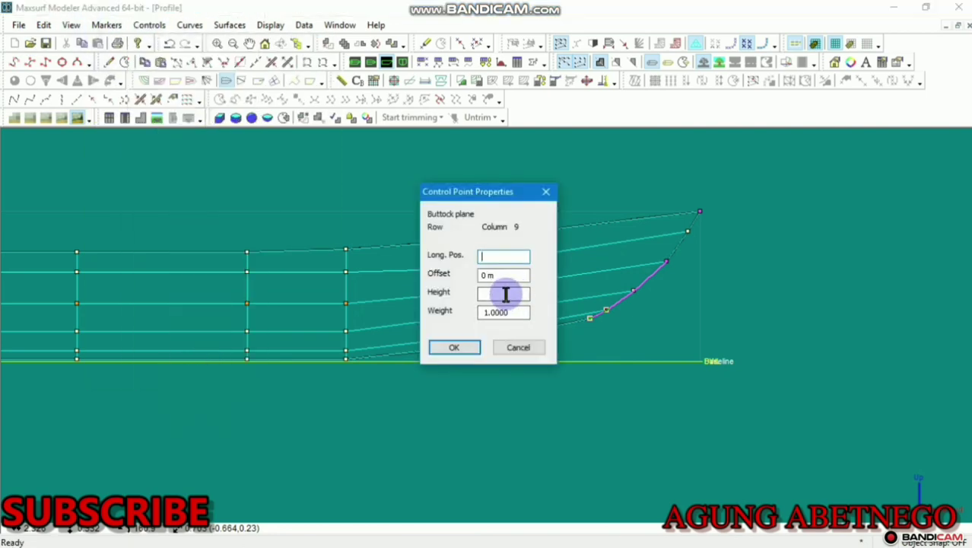
click(505, 294)
key(ctrl+v)
click(454, 347)
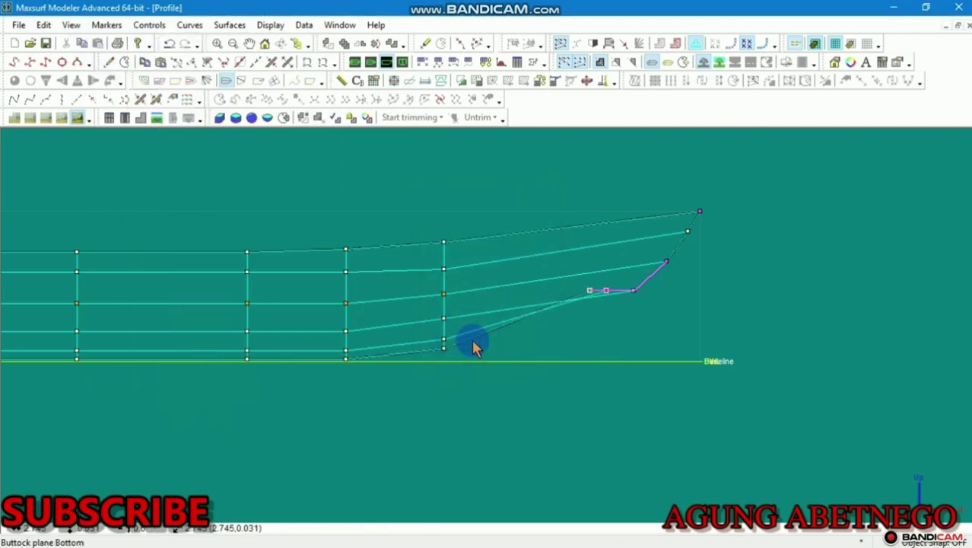
scroll(551, 317, down, 5)
scroll(587, 309, down, 2)
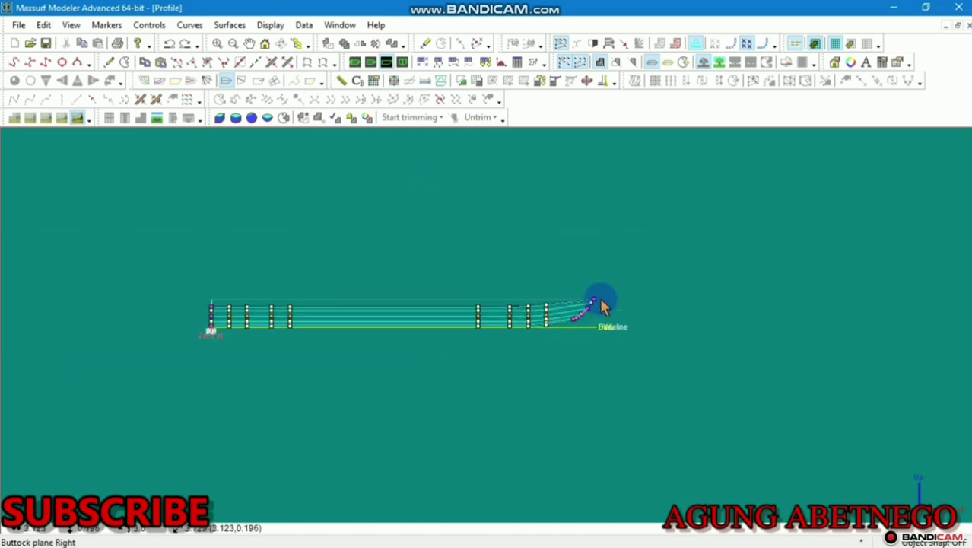
Select the forward bow control-point column and drag it aft
scroll(625, 280, up, 1)
click(589, 318)
click(454, 376)
drag(600, 293, 419, 408)
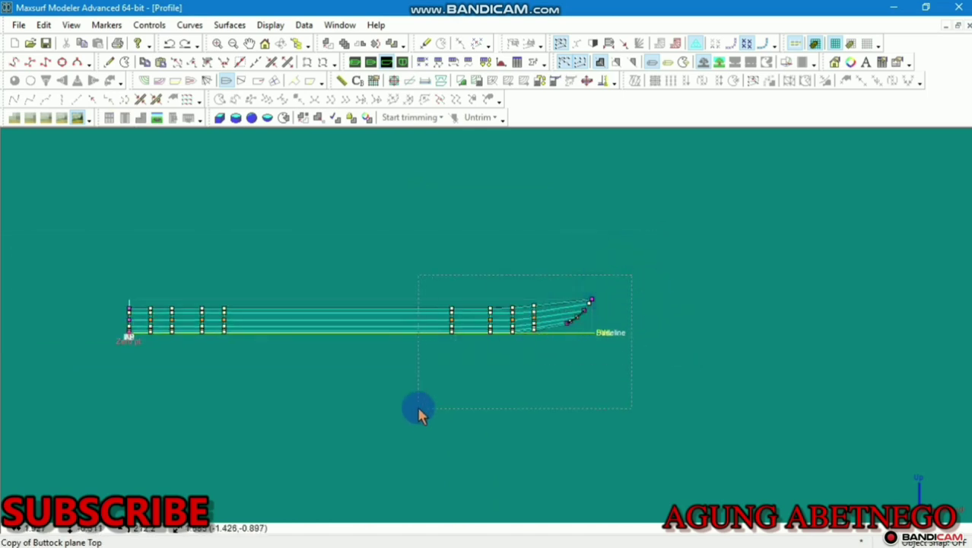
click(569, 322)
click(554, 327)
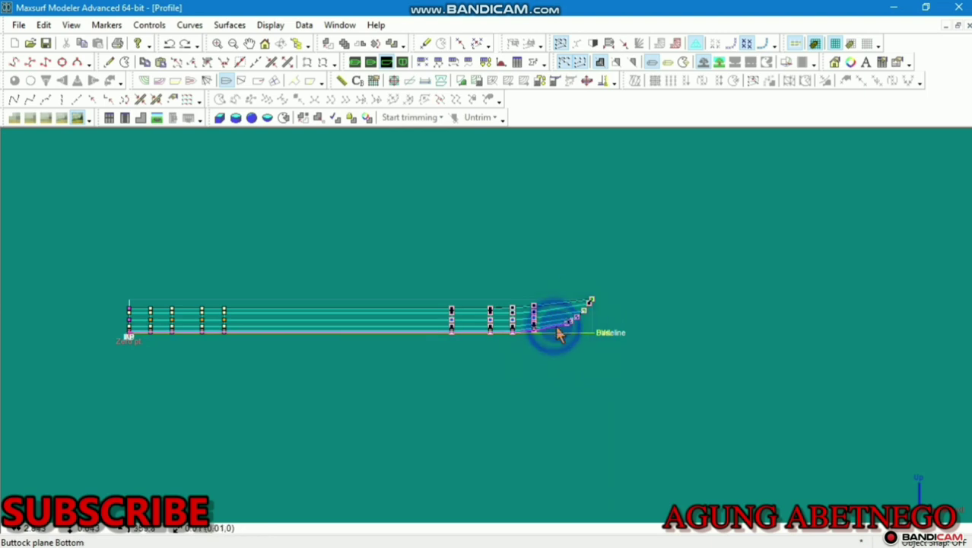
click(536, 316)
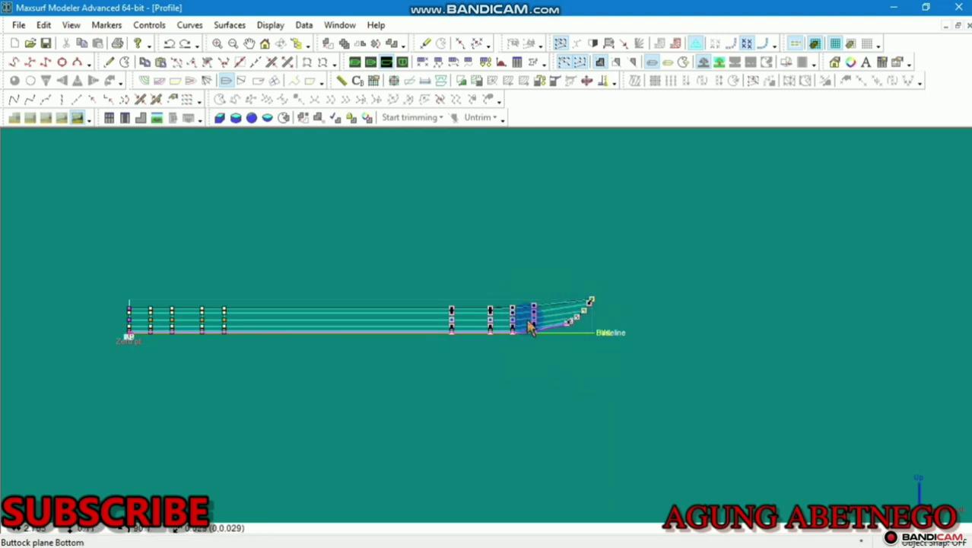
drag(536, 316, 401, 321)
Shift four stern control-point columns slightly forward and view the hull in Perspective
middle_drag(401, 321, 618, 341)
scroll(656, 345, up, 7)
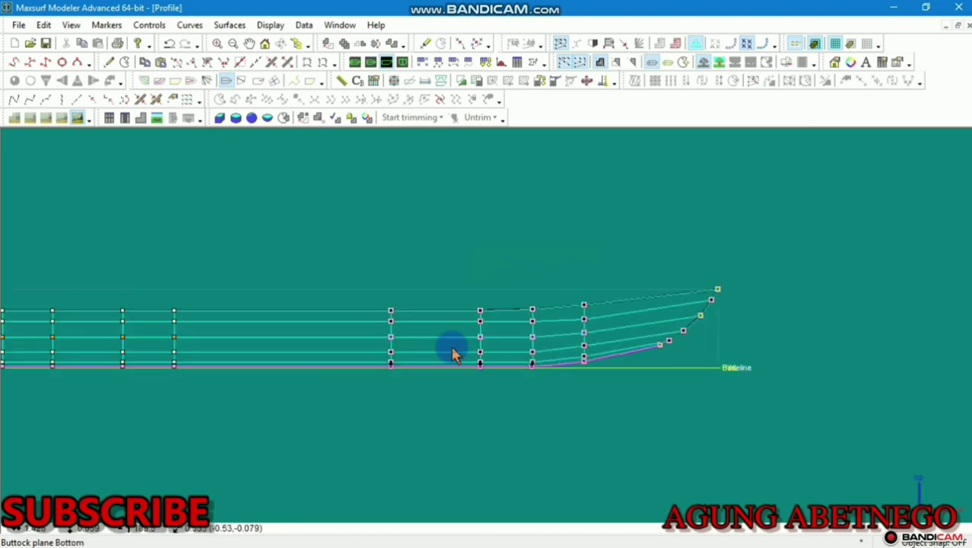
scroll(460, 269, down, 4)
scroll(641, 316, up, 1)
scroll(641, 316, up, 2)
middle_drag(339, 301, 597, 320)
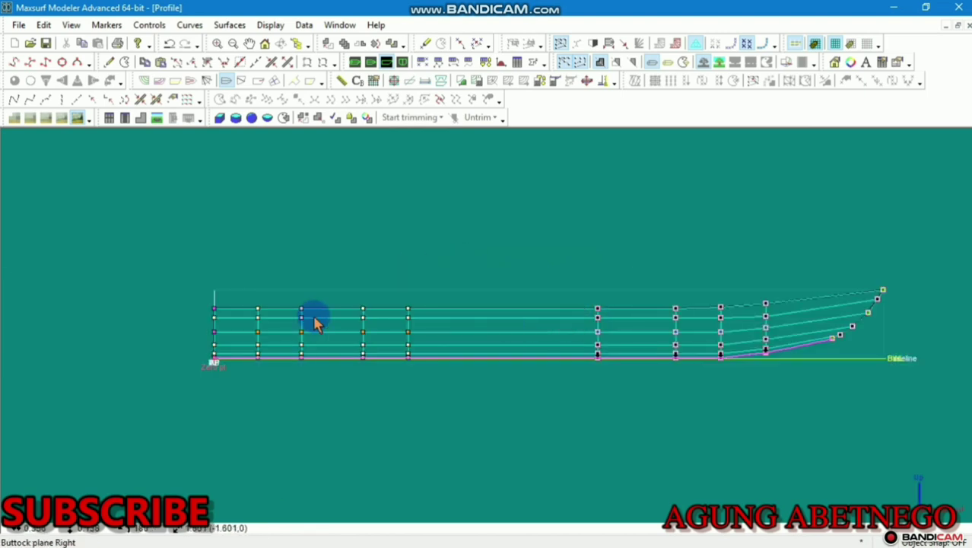
scroll(264, 304, up, 2)
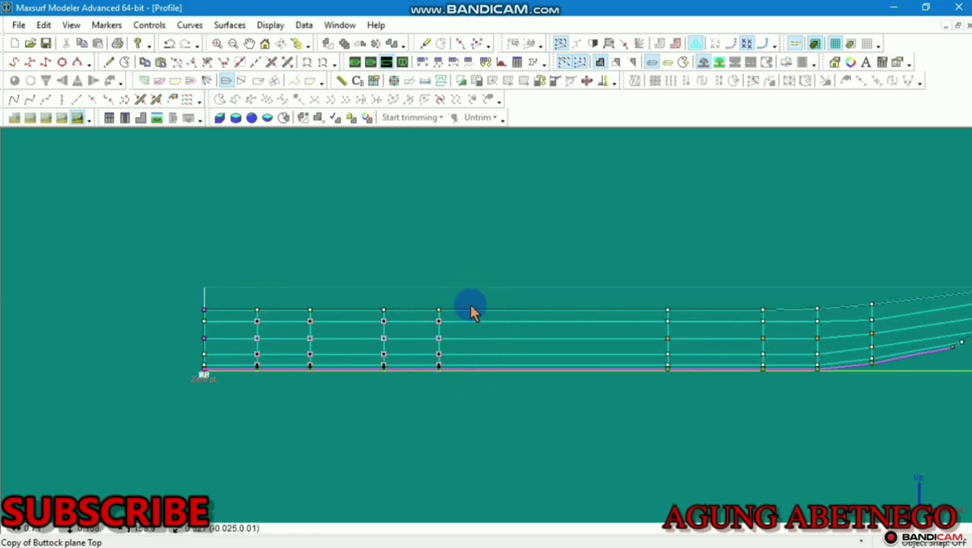
click(481, 283)
drag(441, 322, 342, 425)
drag(534, 241, 246, 432)
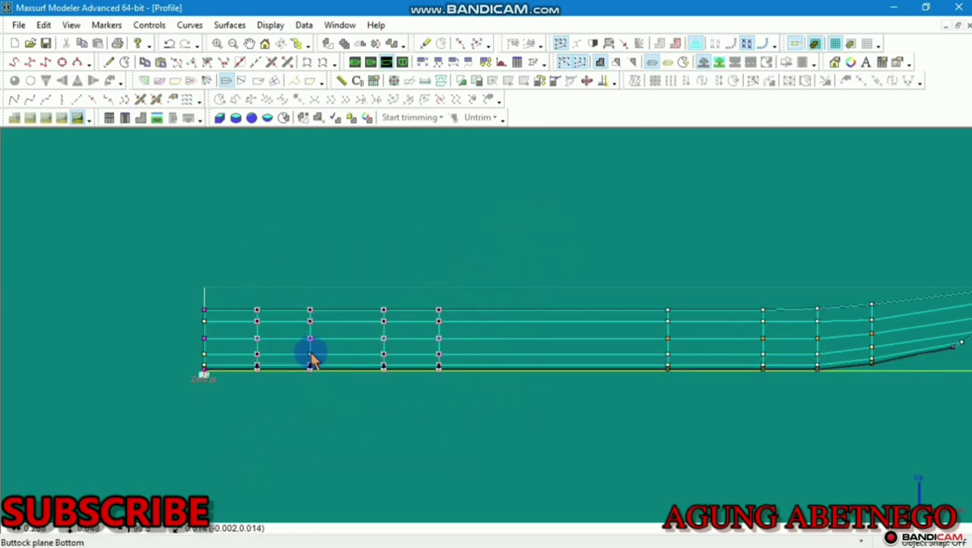
drag(312, 359, 325, 355)
click(355, 62)
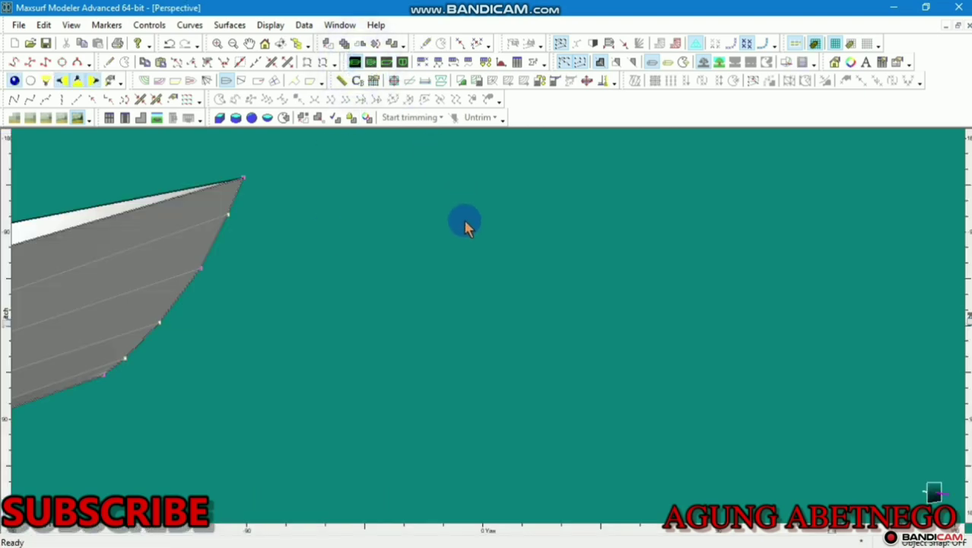
Frame the whole hull and tilt the Perspective view to inspect it
scroll(465, 222, down, 6)
middle_drag(558, 257, 780, 307)
scroll(776, 306, down, 4)
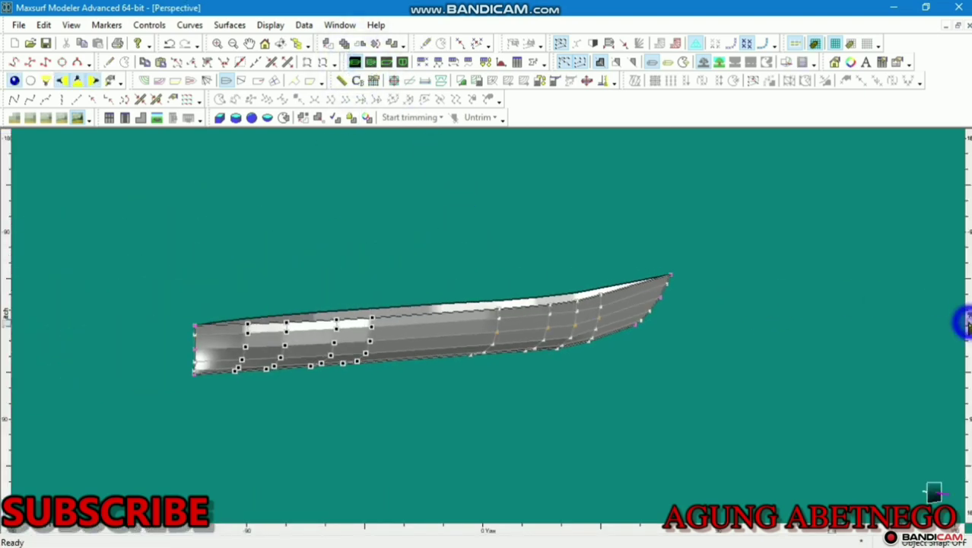
mouse_move(966, 323)
mouse_down()
mouse_move(963, 282)
mouse_move(929, 232)
mouse_move(959, 299)
mouse_move(960, 338)
mouse_up()
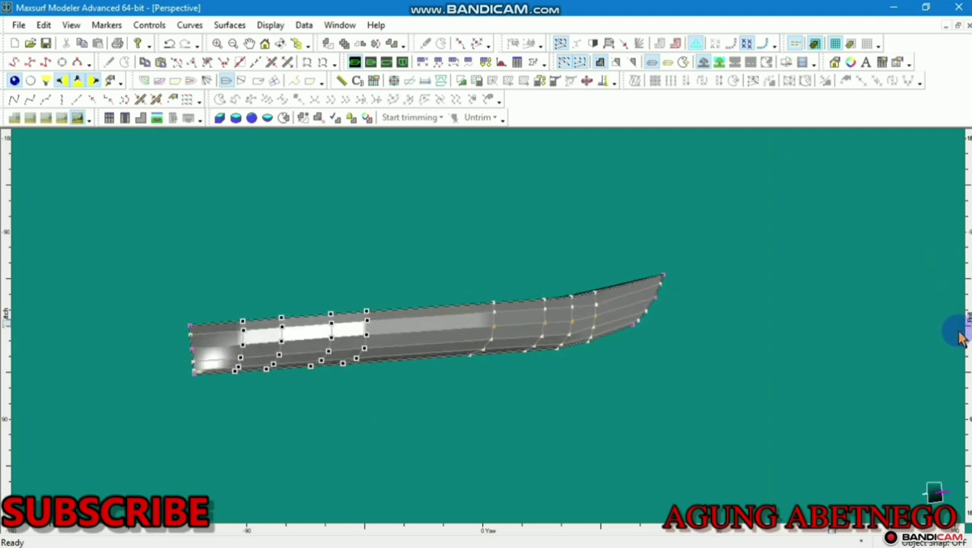
Nudge a forward control point in Plan view to reshape the plan curves
click(371, 62)
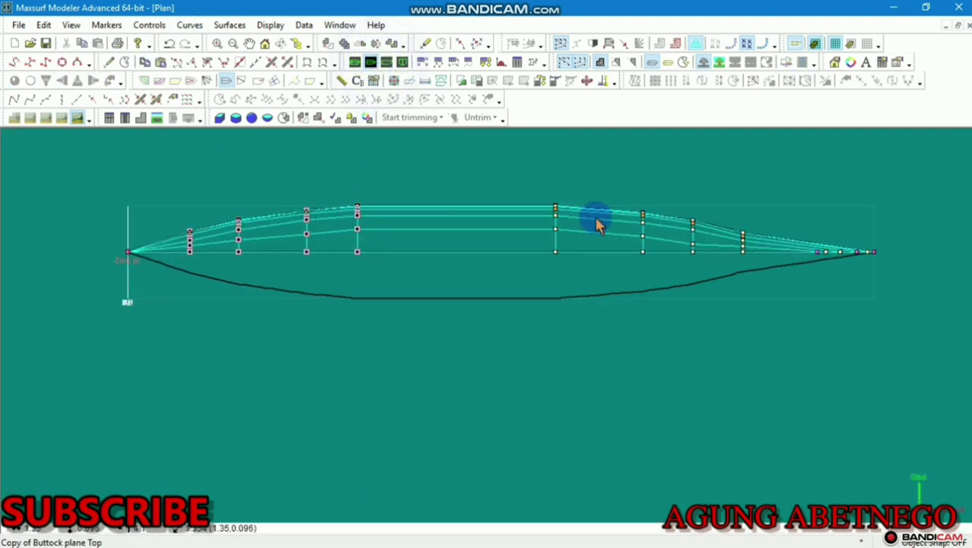
scroll(737, 221, up, 6)
middle_drag(769, 248, 578, 335)
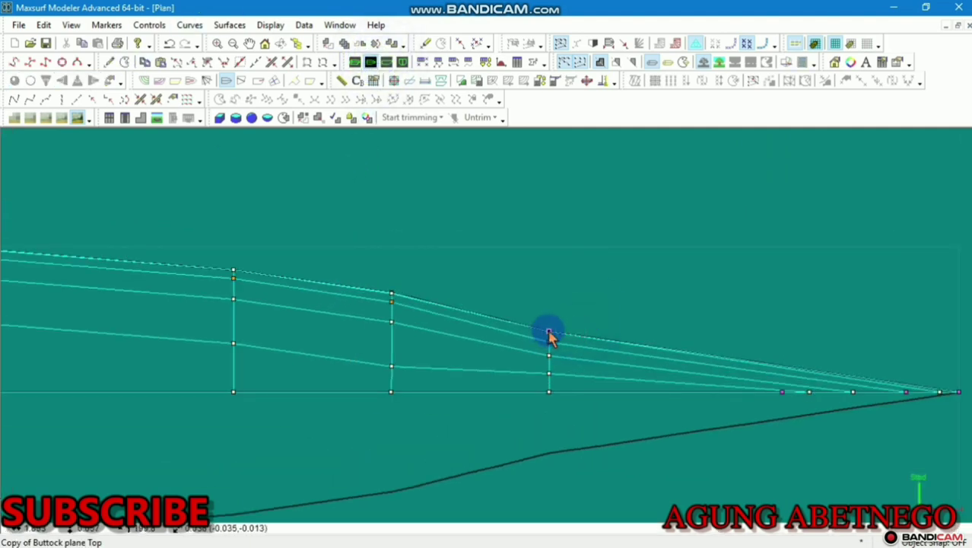
drag(551, 335, 553, 320)
Recentre the hull and switch to the side Profile view
scroll(559, 320, down, 6)
scroll(498, 359, up, 3)
scroll(507, 347, up, 3)
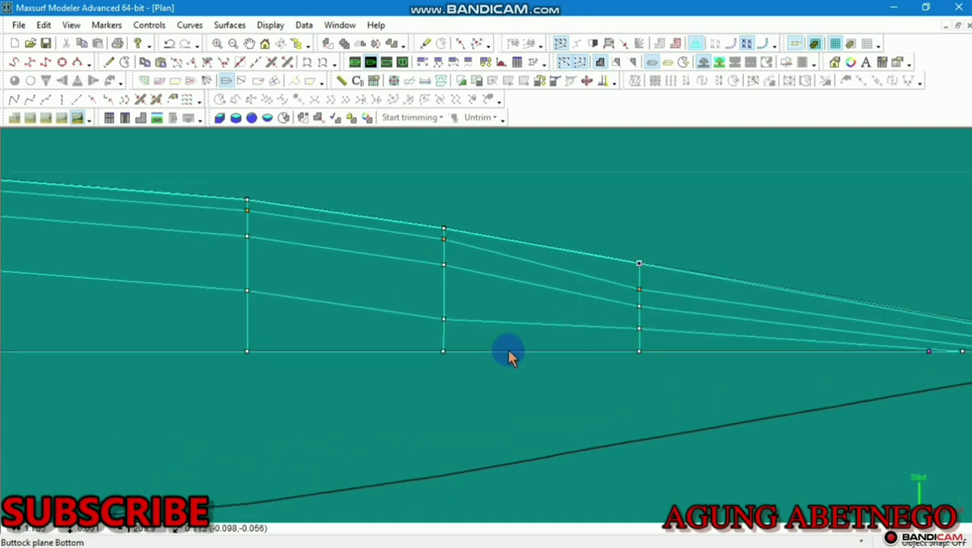
scroll(419, 347, down, 2)
scroll(429, 342, down, 4)
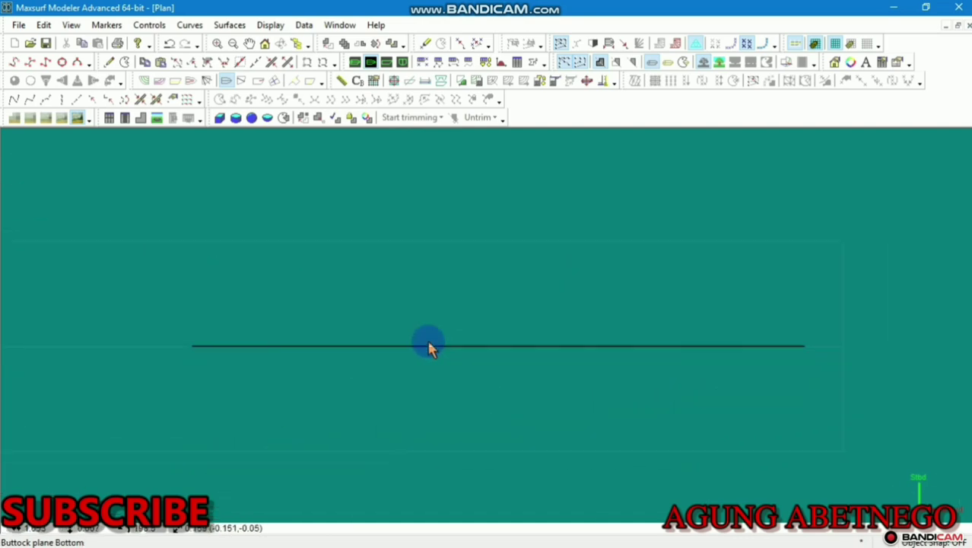
scroll(429, 342, up, 2)
scroll(312, 264, up, 2)
middle_drag(327, 266, 343, 256)
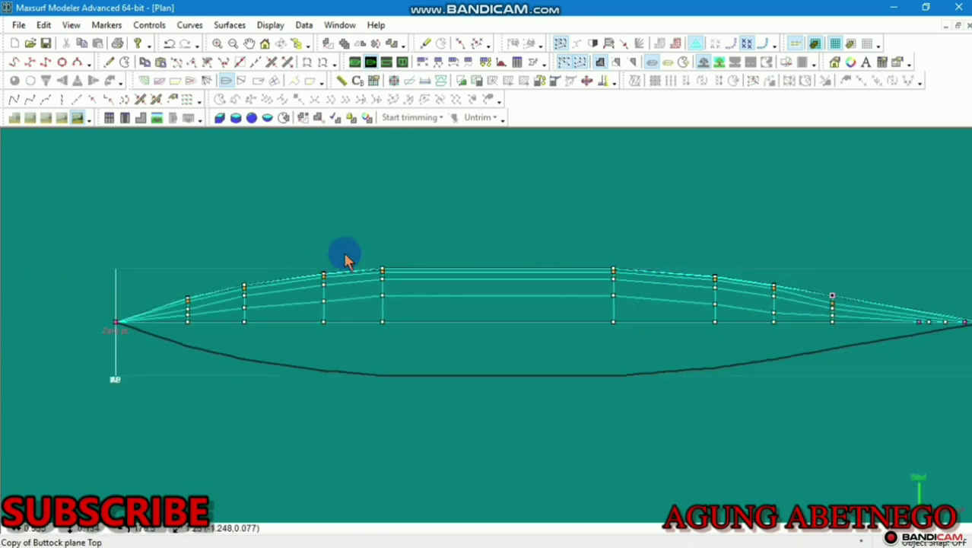
click(387, 61)
scroll(304, 295, up, 1)
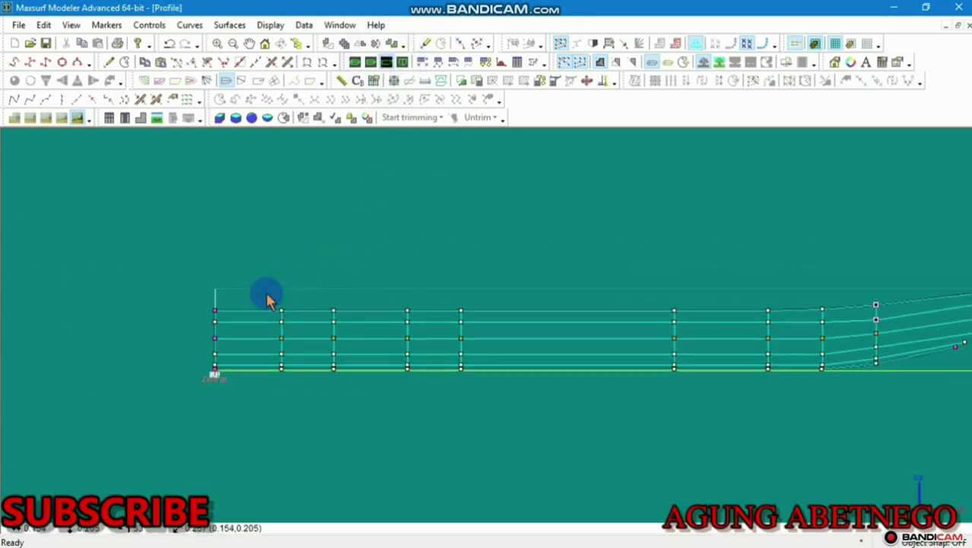
Raise the top-row control points at the stern so the upper edge rakes upward
drag(261, 287, 199, 376)
click(201, 375)
drag(244, 294, 229, 313)
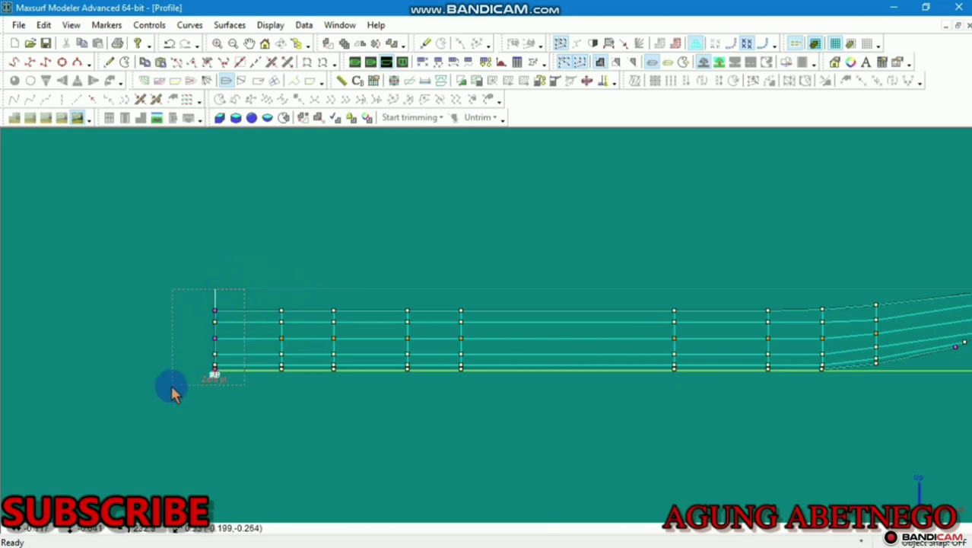
drag(170, 383, 212, 360)
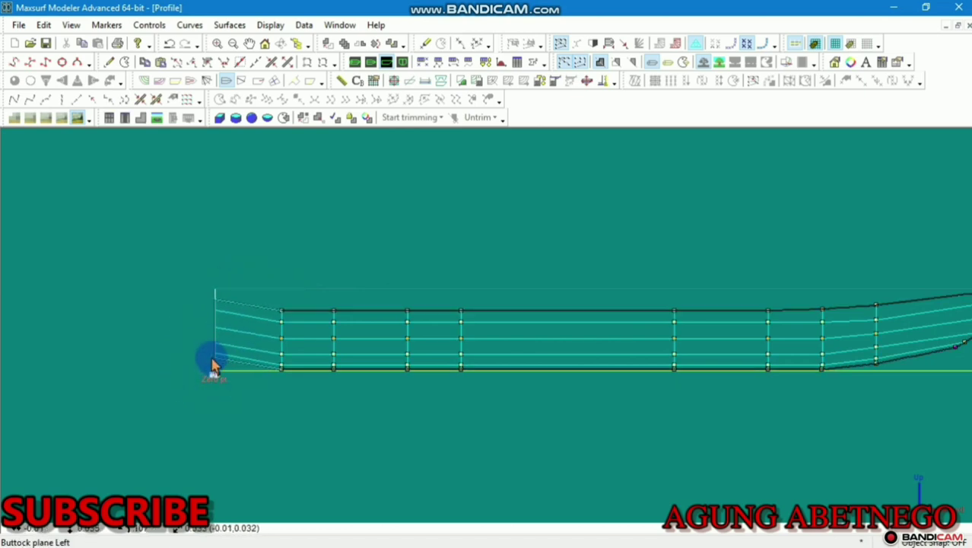
scroll(228, 359, up, 2)
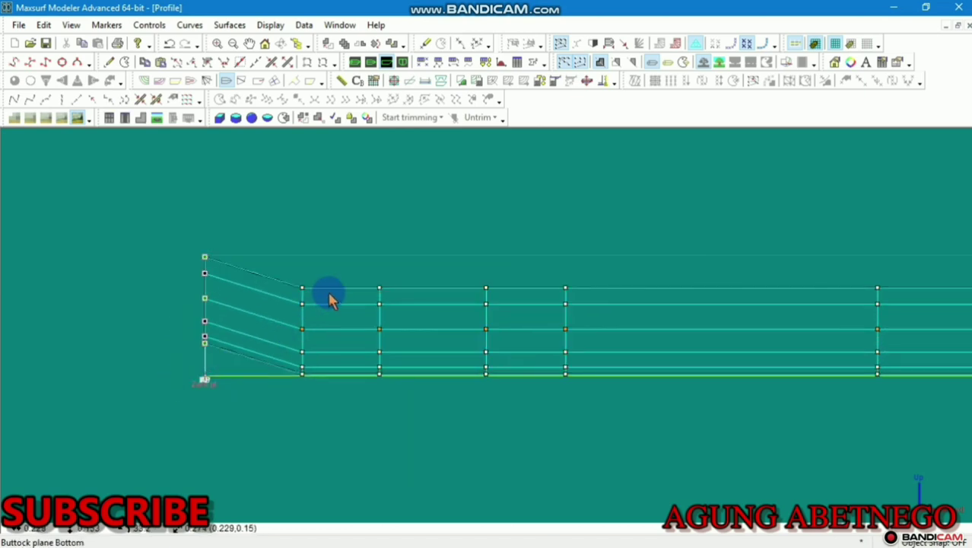
click(304, 295)
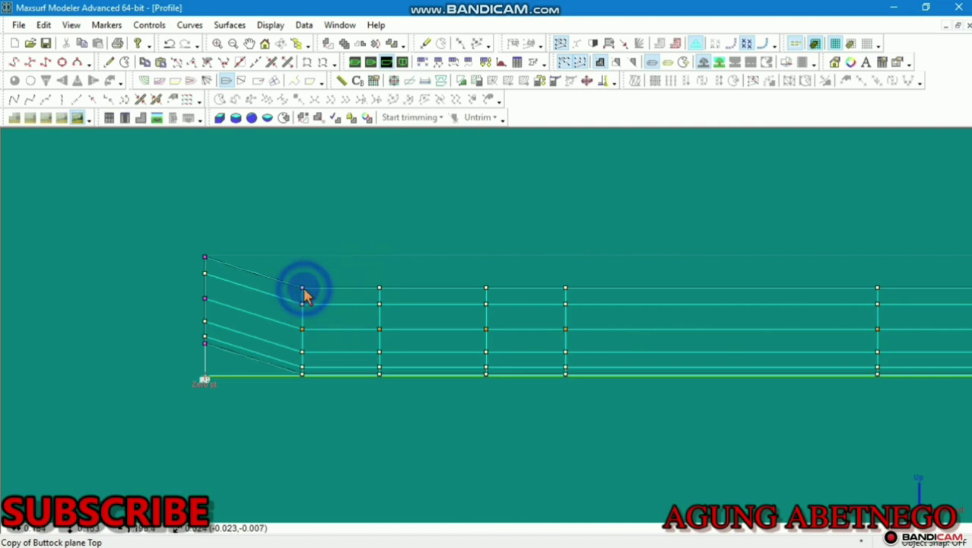
drag(304, 289, 306, 275)
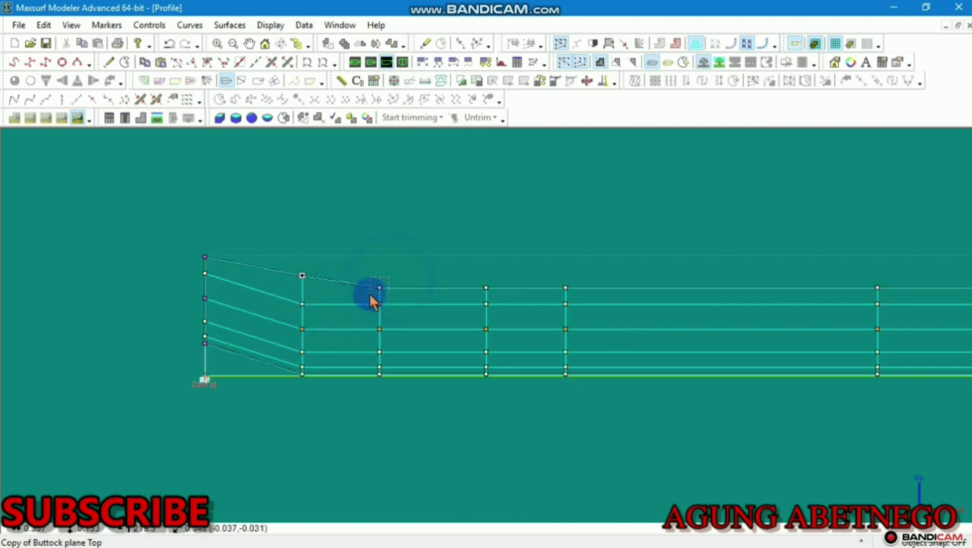
drag(379, 288, 379, 280)
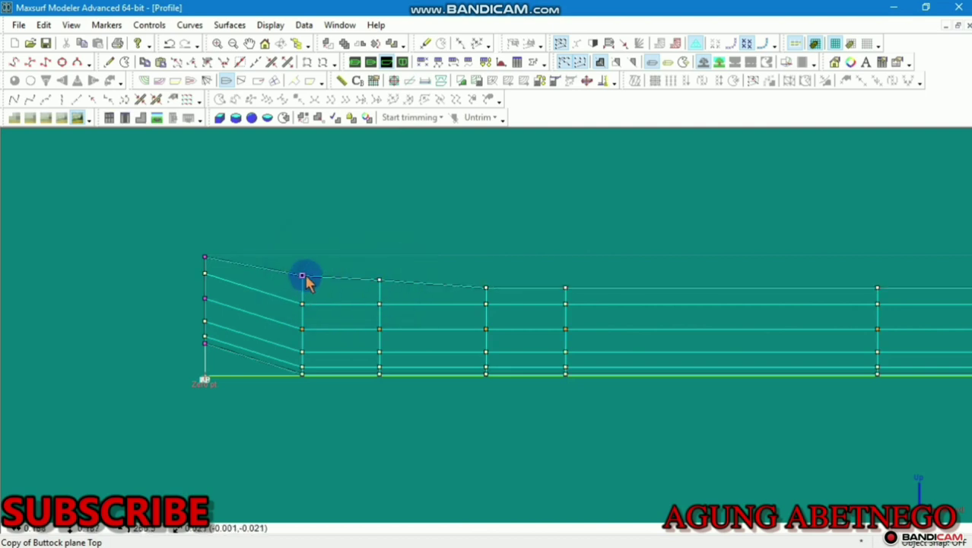
drag(302, 275, 303, 270)
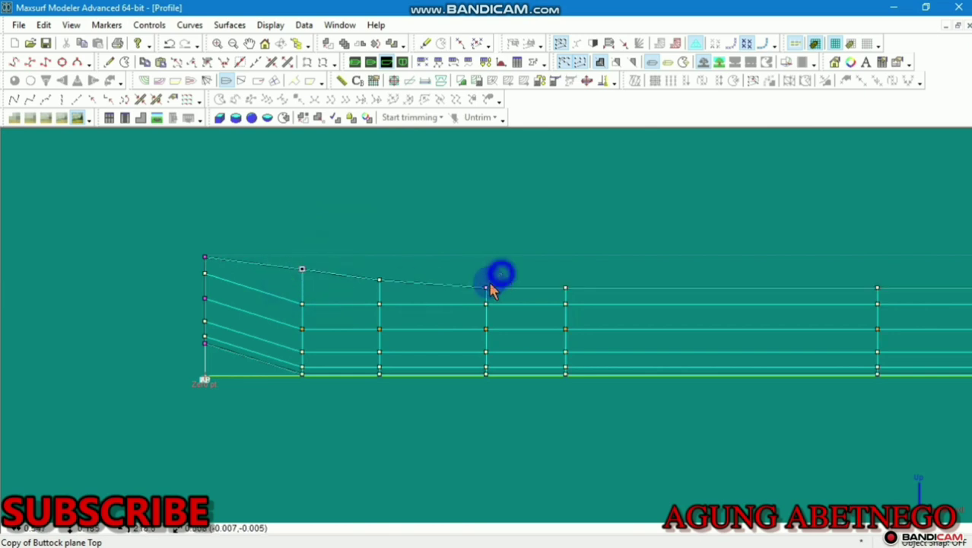
drag(486, 288, 486, 281)
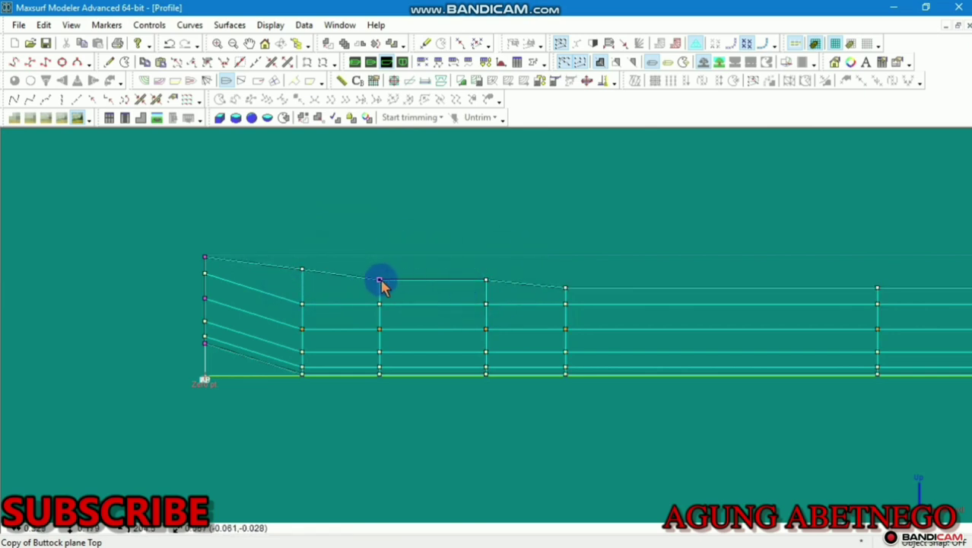
click(378, 280)
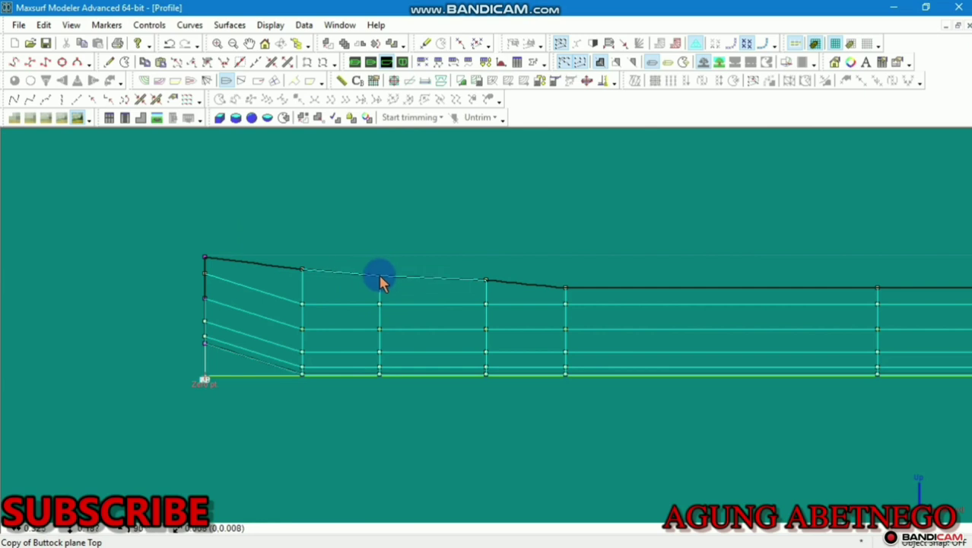
drag(380, 276, 380, 275)
drag(486, 281, 485, 286)
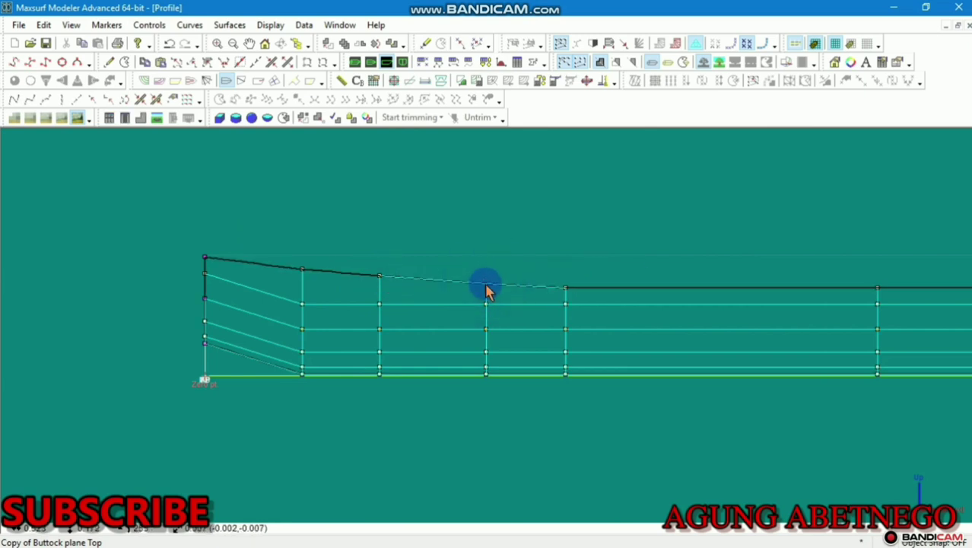
scroll(487, 289, down, 5)
scroll(582, 262, up, 4)
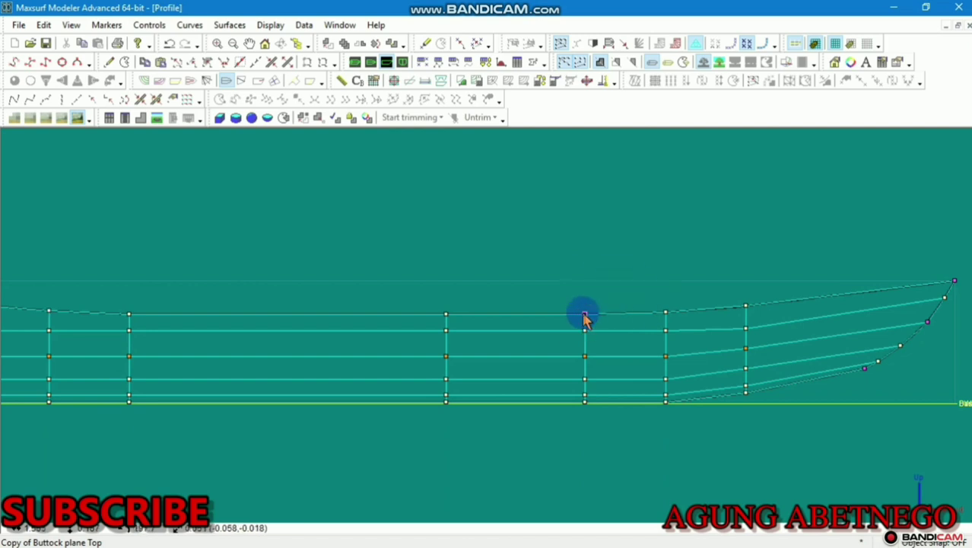
Raise the top-row control points toward the bow and confirm an edited point Height
drag(584, 317, 584, 315)
click(665, 321)
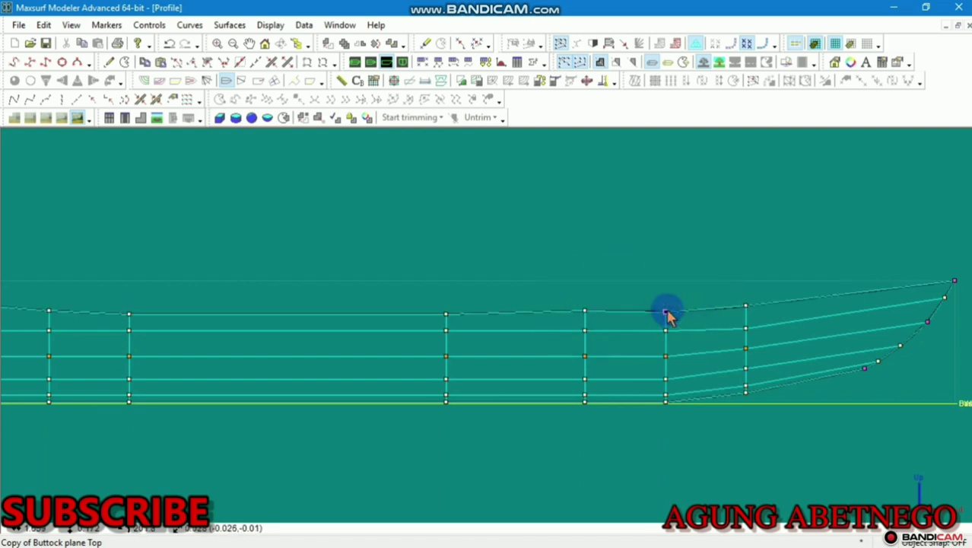
drag(666, 313, 665, 310)
click(746, 312)
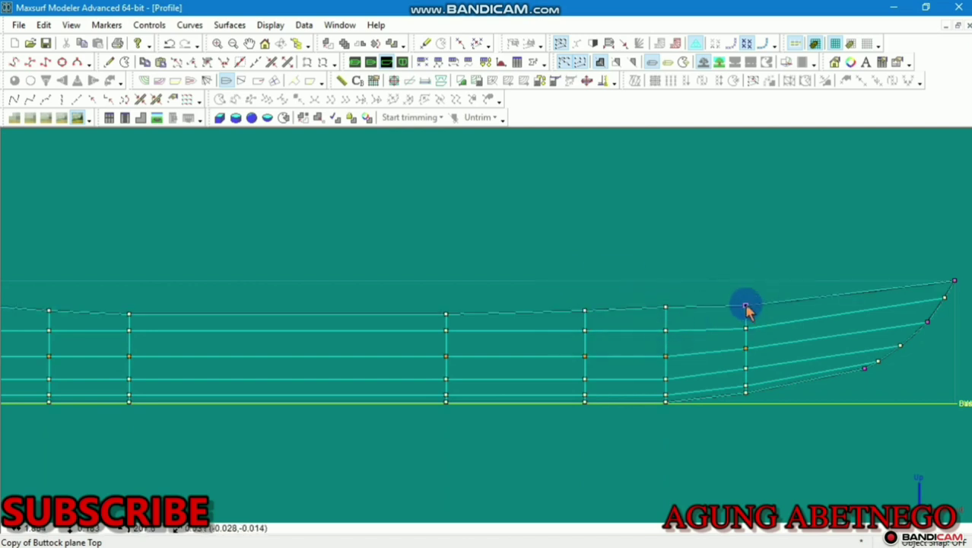
drag(746, 305, 748, 304)
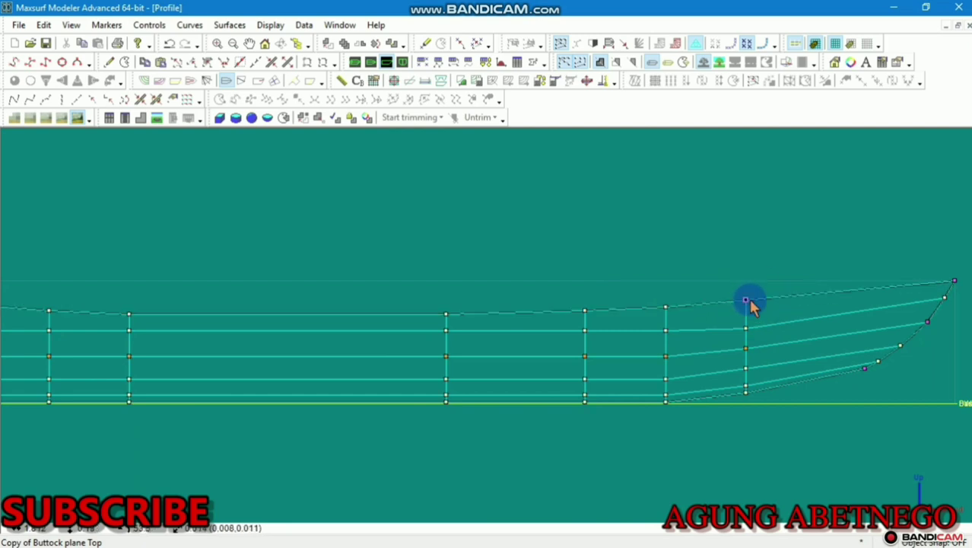
scroll(749, 304, down, 3)
scroll(810, 344, up, 1)
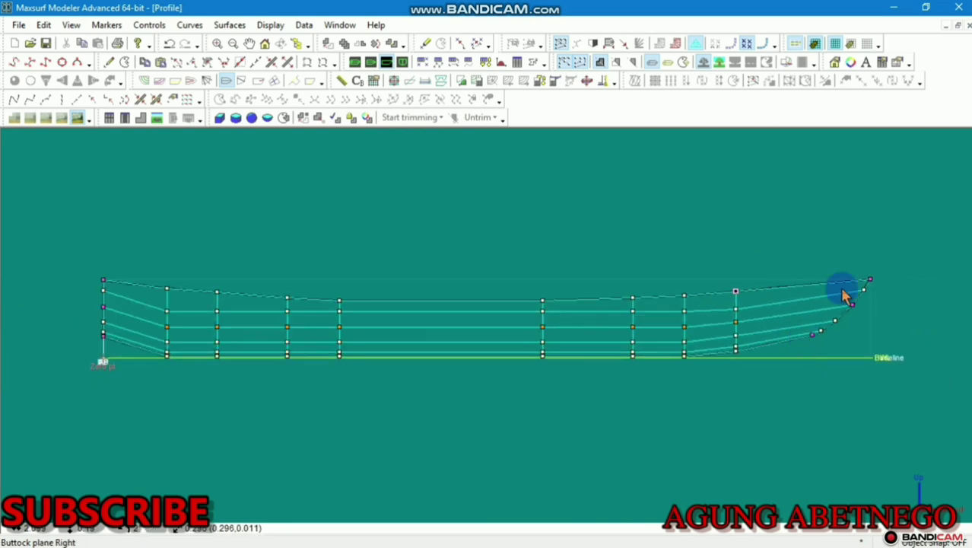
scroll(125, 321, up, 2)
scroll(83, 338, up, 1)
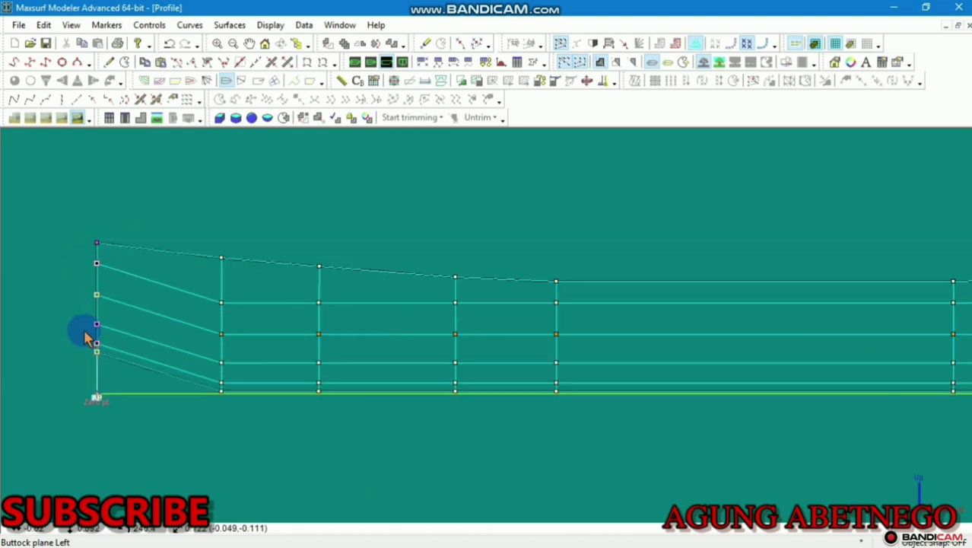
scroll(96, 313, up, 1)
scroll(96, 289, down, 5)
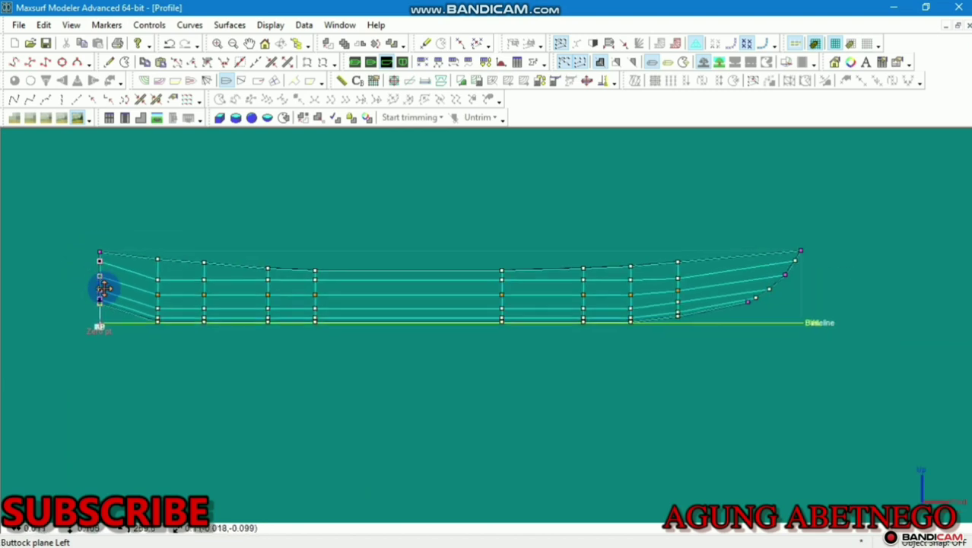
scroll(97, 282, up, 5)
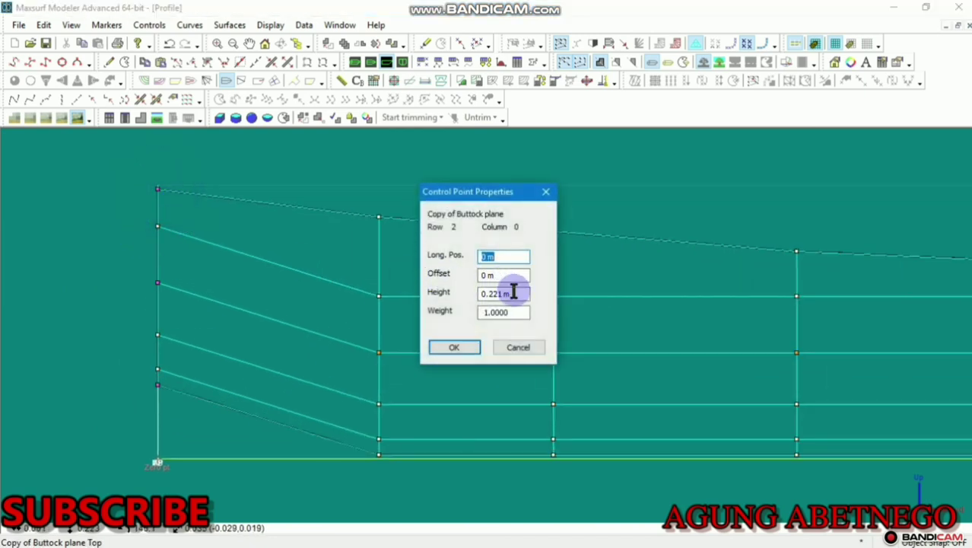
drag(513, 292, 437, 296)
click(454, 347)
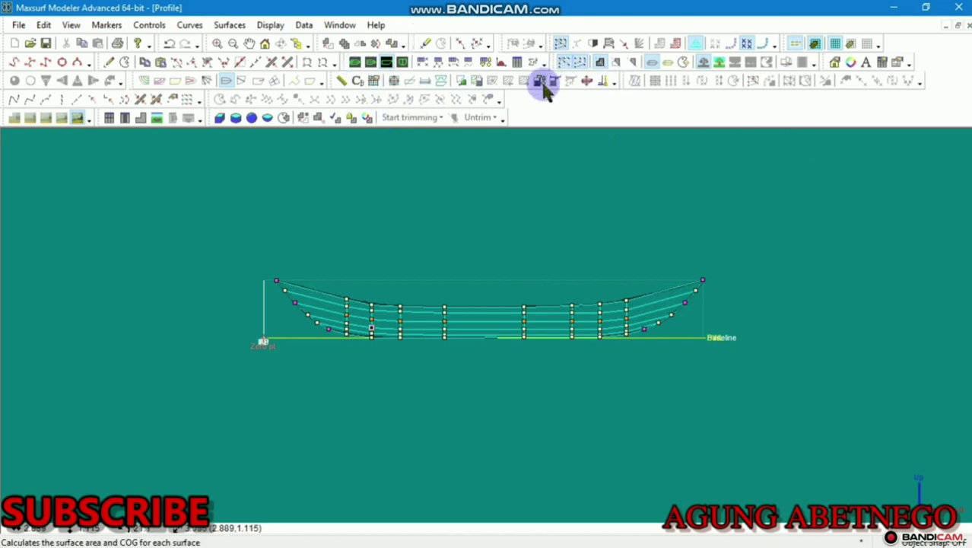
Check the Surfaces table, then show the shaded hull in Perspective rolled to a tilt
click(487, 64)
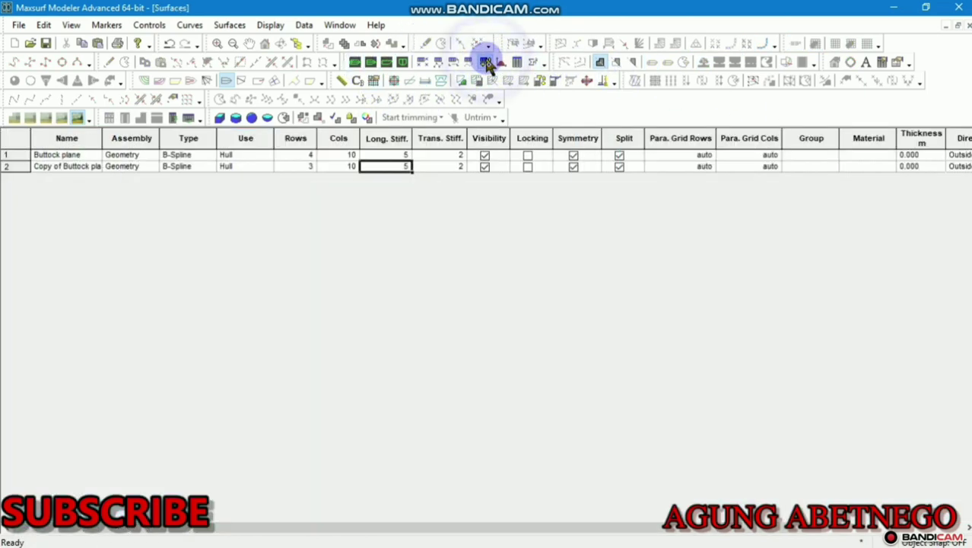
click(408, 156)
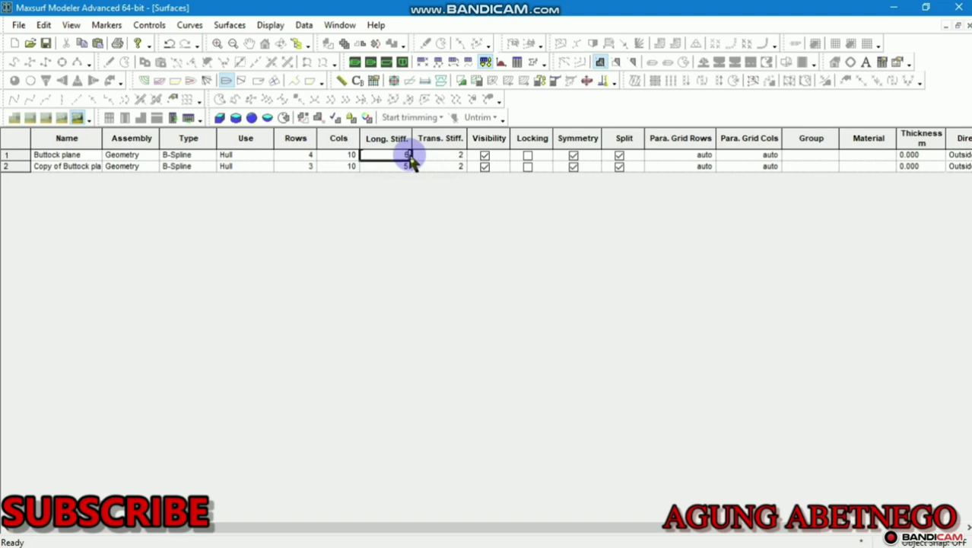
click(354, 61)
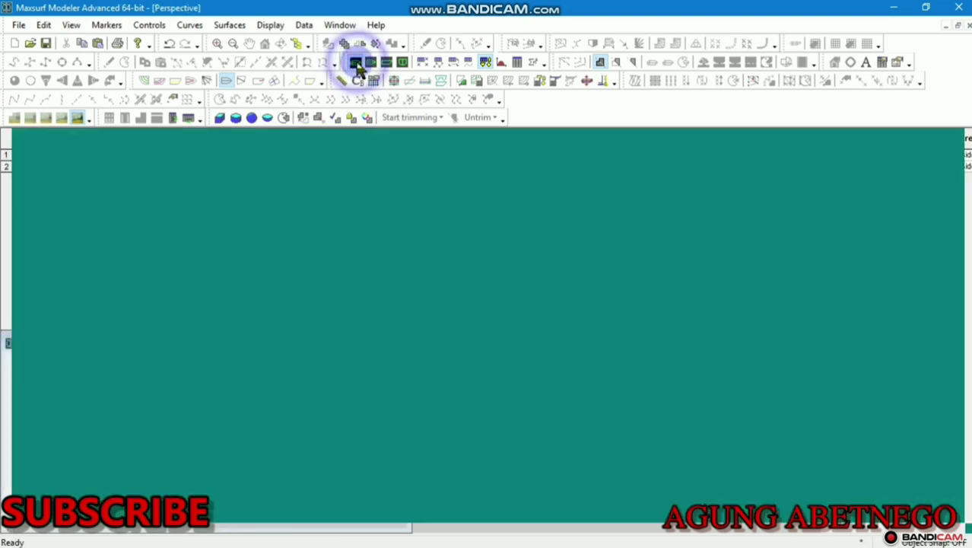
click(466, 293)
scroll(466, 288, up, 2)
middle_drag(458, 286, 437, 282)
scroll(436, 281, down, 2)
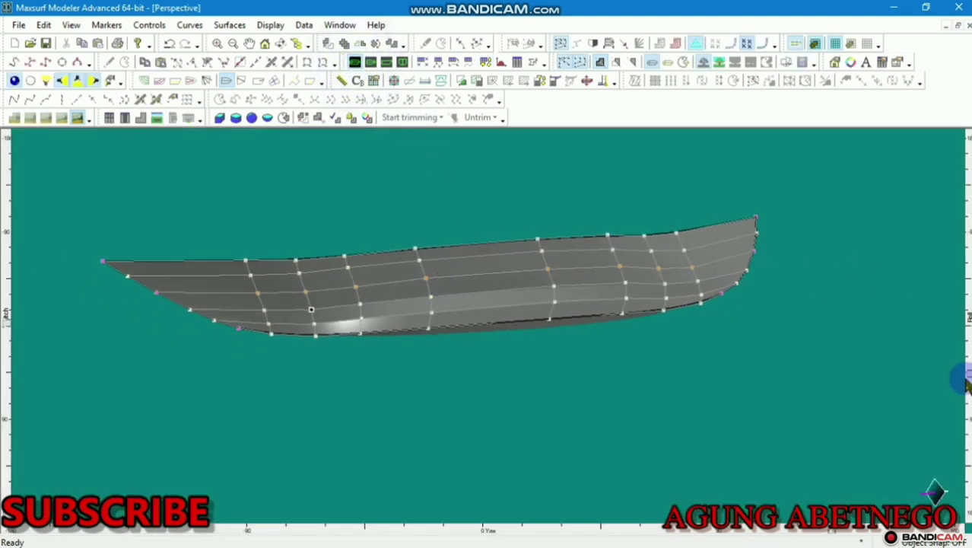
drag(970, 373, 948, 339)
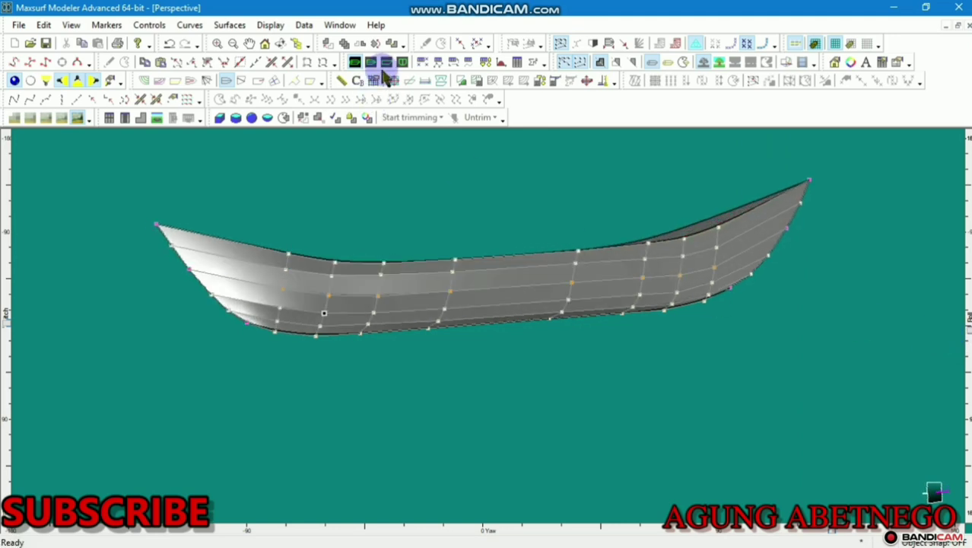
Colour the upper hull surface red
double_click(364, 293)
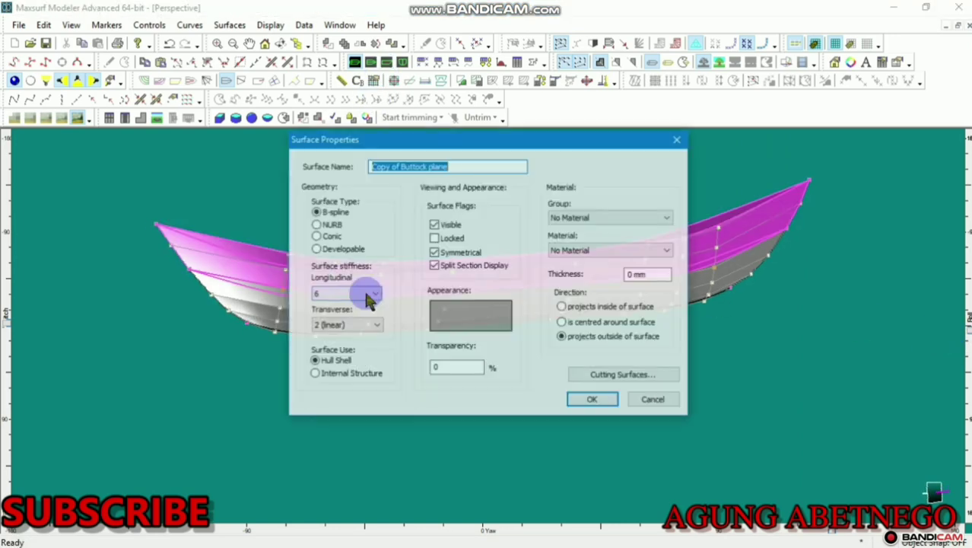
click(456, 321)
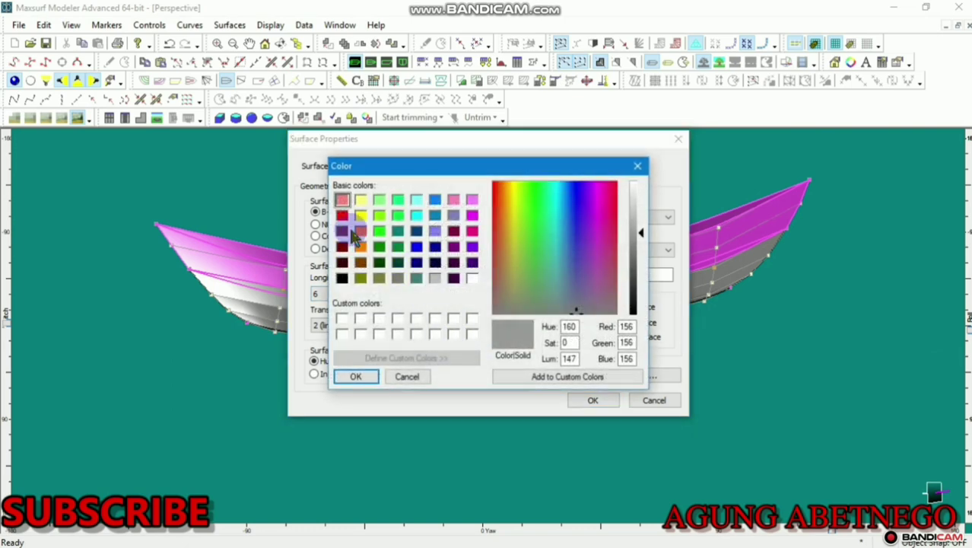
click(342, 216)
click(358, 378)
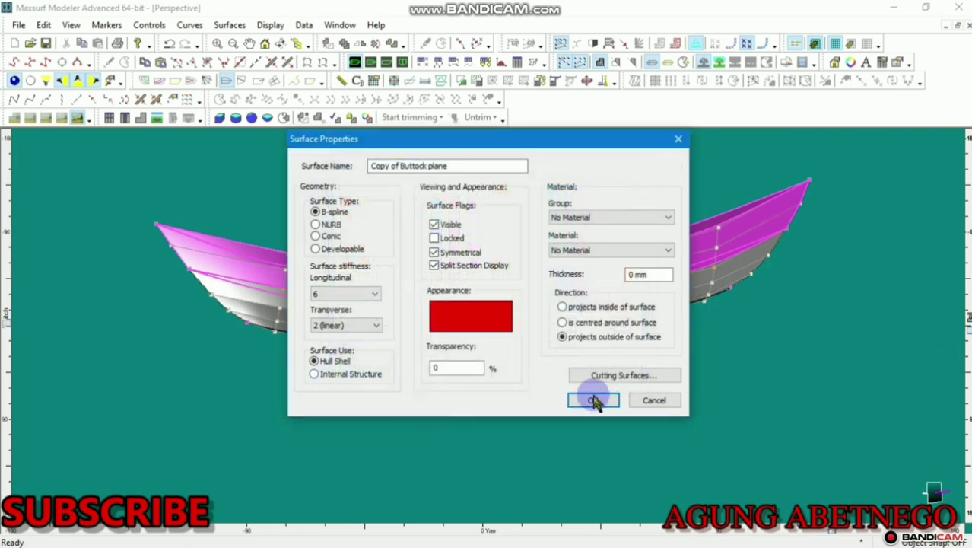
click(594, 400)
Colour the lower hull surface blue and recentre the hull in view
click(502, 296)
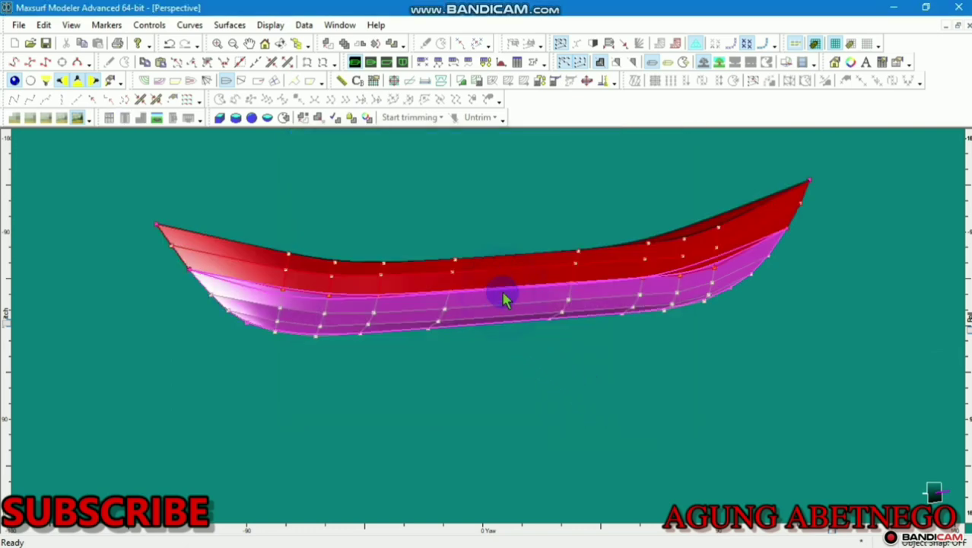
double_click(501, 290)
click(462, 323)
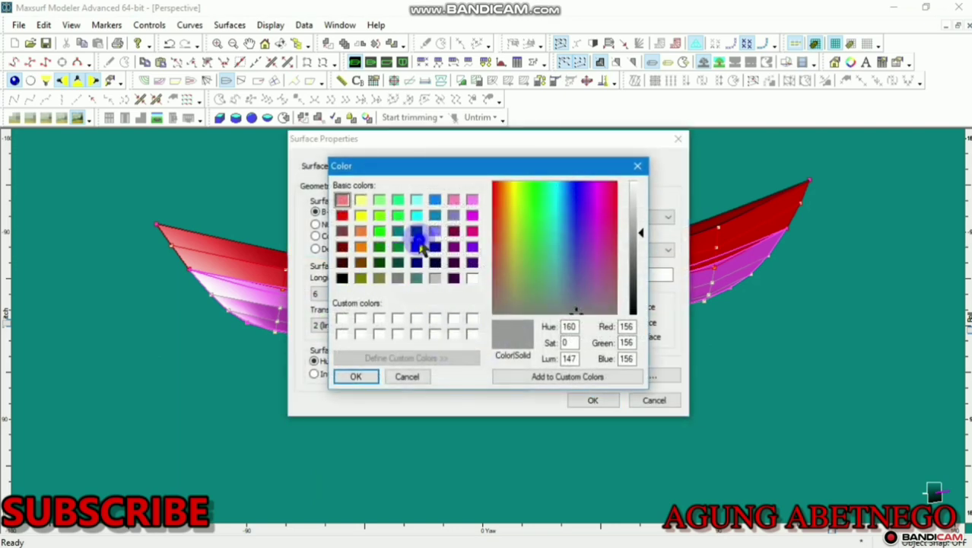
click(417, 250)
click(353, 376)
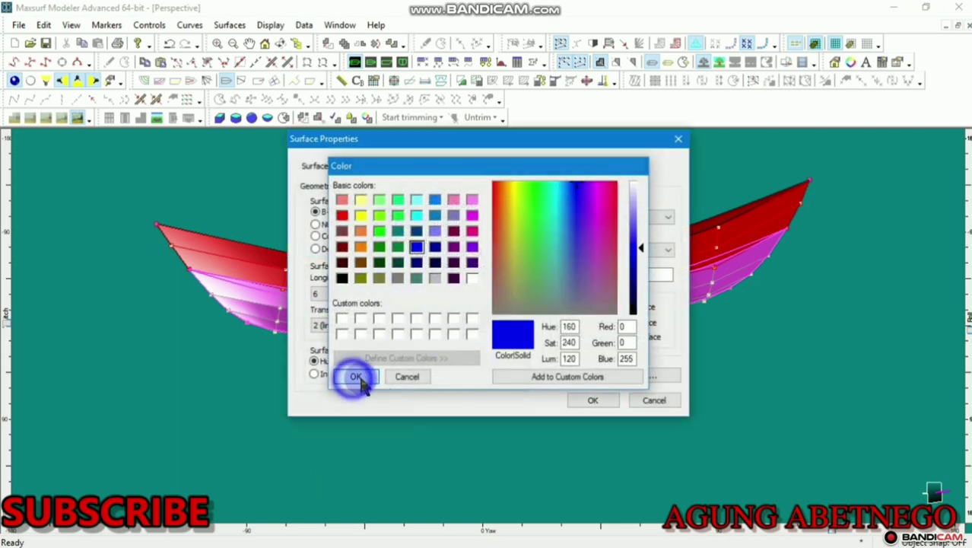
click(591, 401)
scroll(586, 389, down, 4)
middle_drag(586, 389, 521, 362)
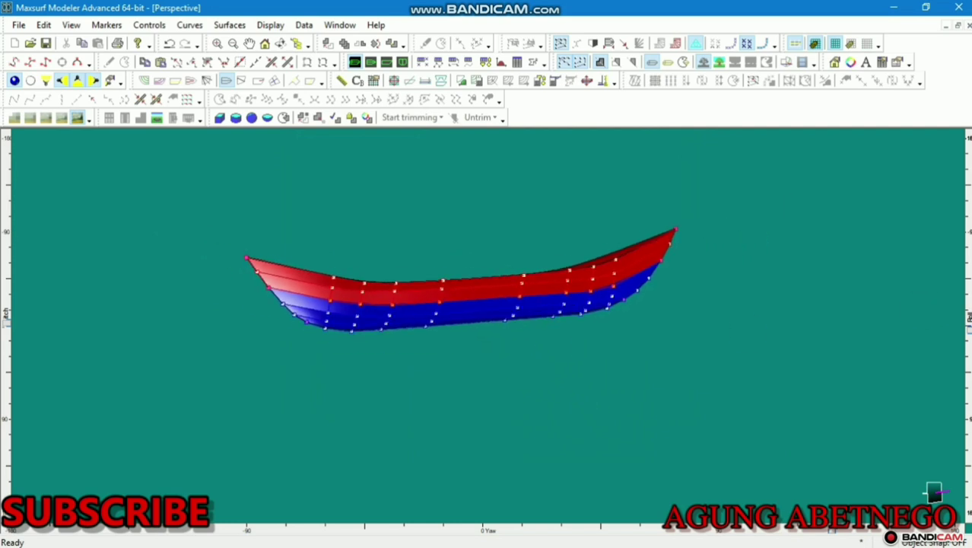
Enlarge both hull surfaces with Size Surfaces and recentre the view
drag(968, 329, 944, 314)
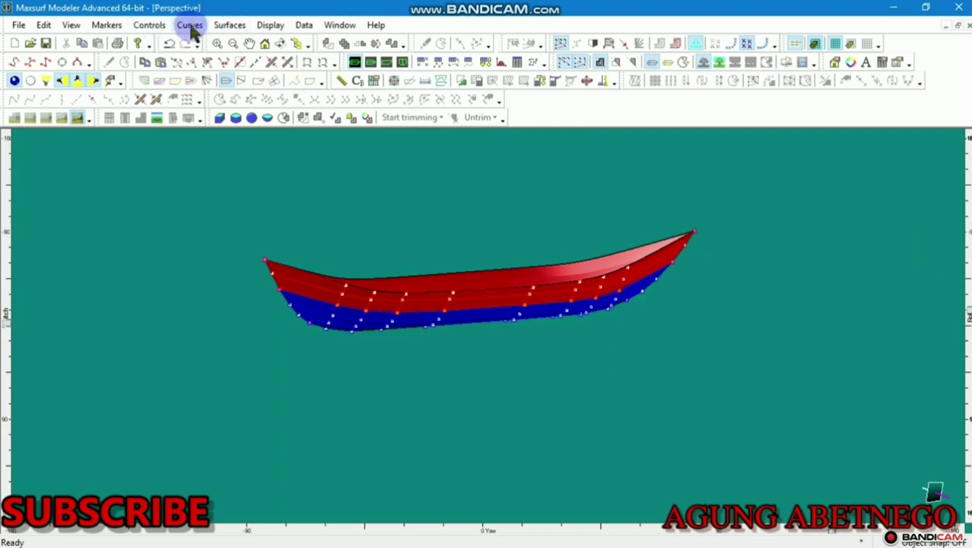
click(230, 25)
click(249, 123)
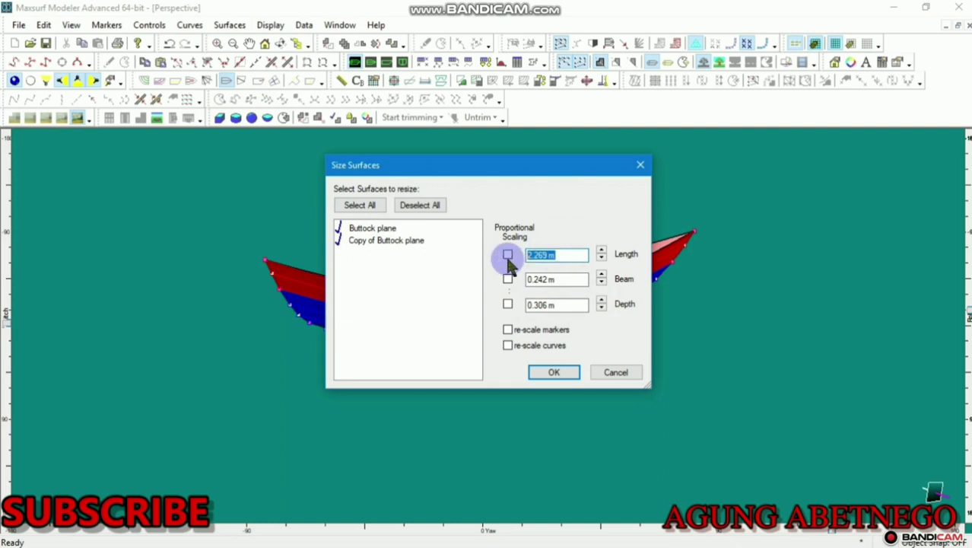
click(554, 374)
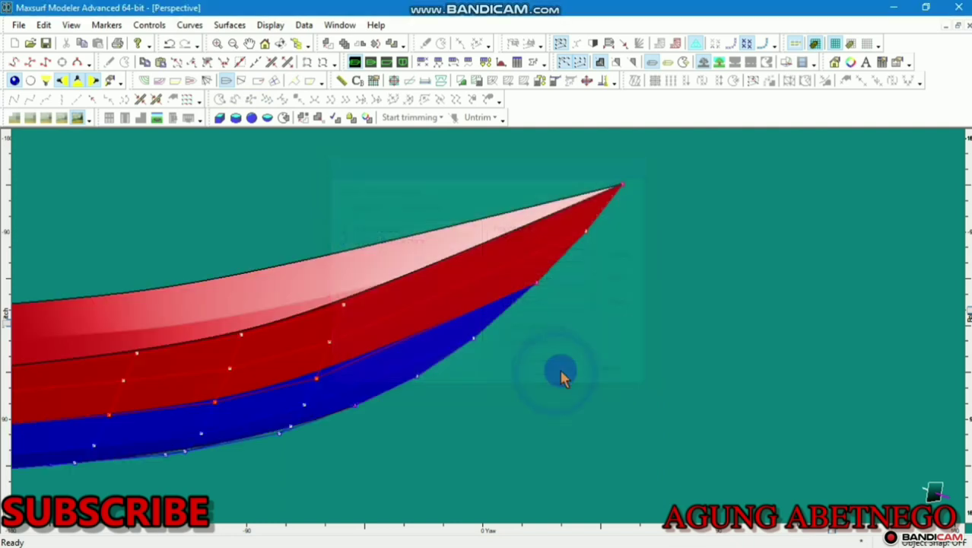
scroll(568, 369, down, 7)
middle_drag(571, 334, 768, 294)
scroll(613, 328, up, 4)
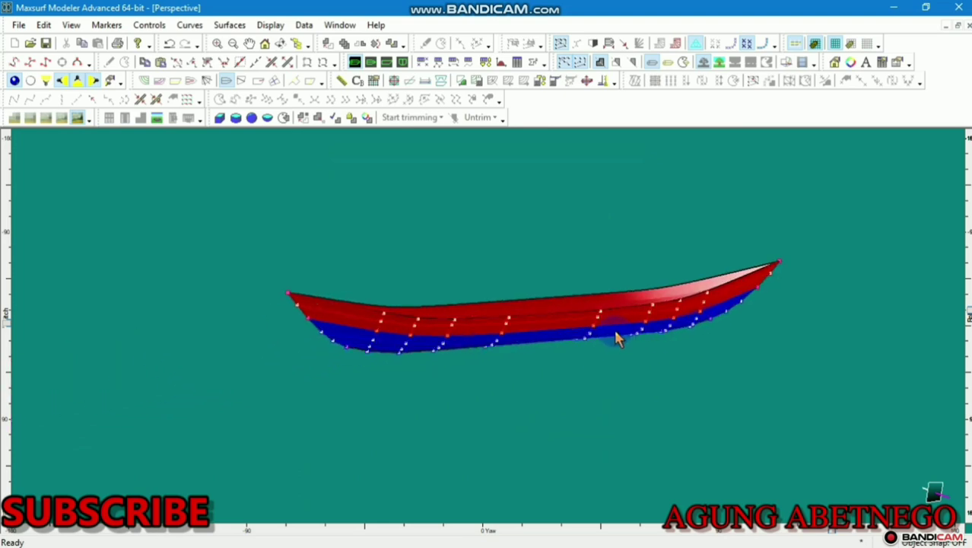
Check the resized hull in Profile and Perspective views, then bring up the Surfaces table
click(386, 62)
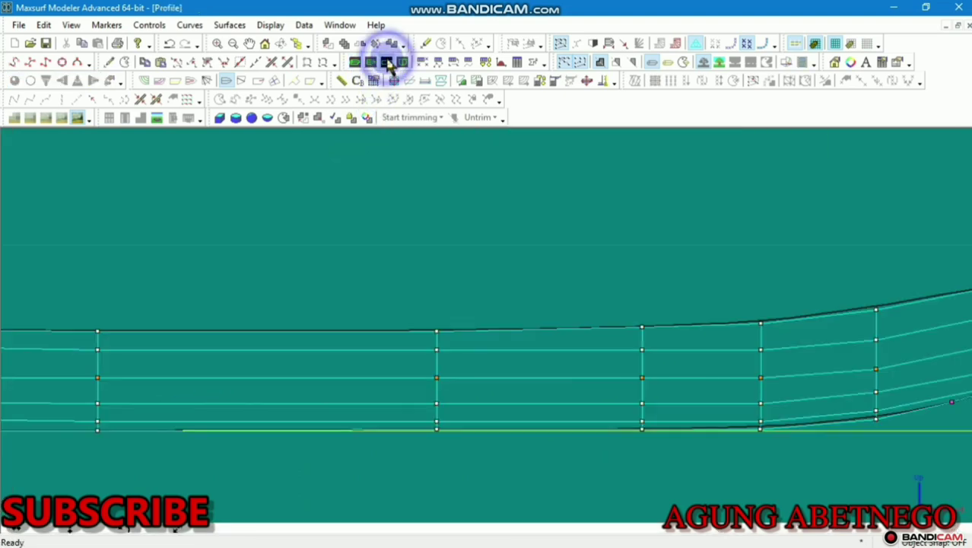
click(495, 230)
scroll(495, 224, down, 4)
middle_drag(510, 234, 535, 260)
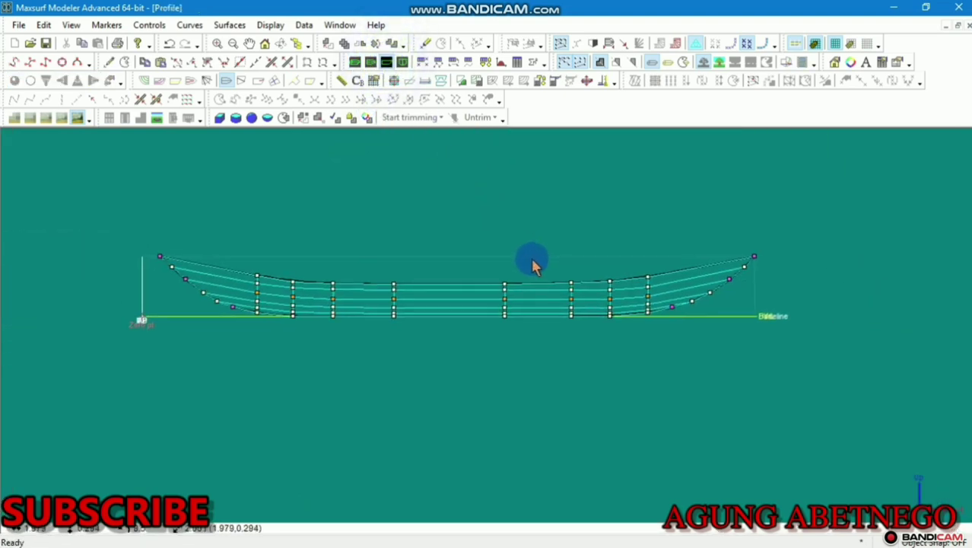
click(355, 62)
scroll(465, 248, down, 1)
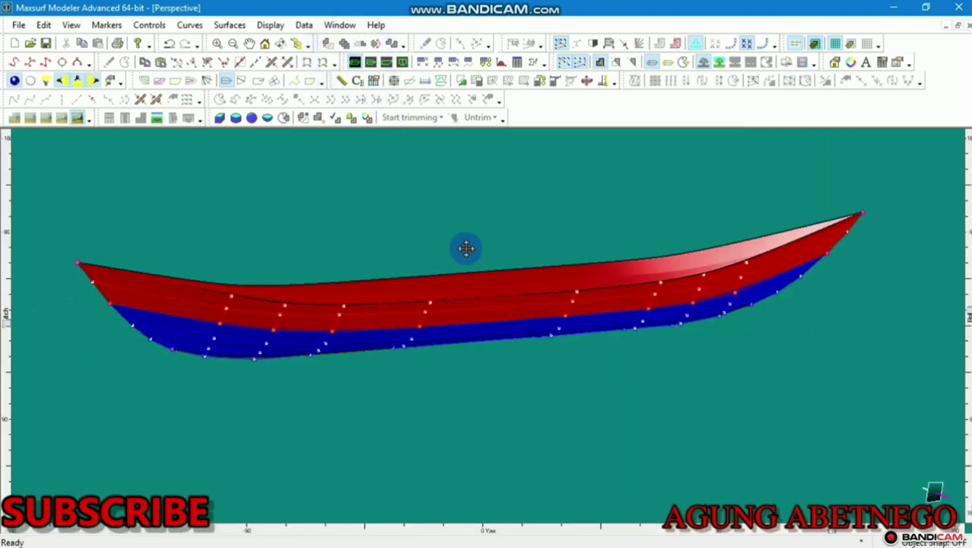
middle_drag(465, 248, 488, 291)
click(486, 61)
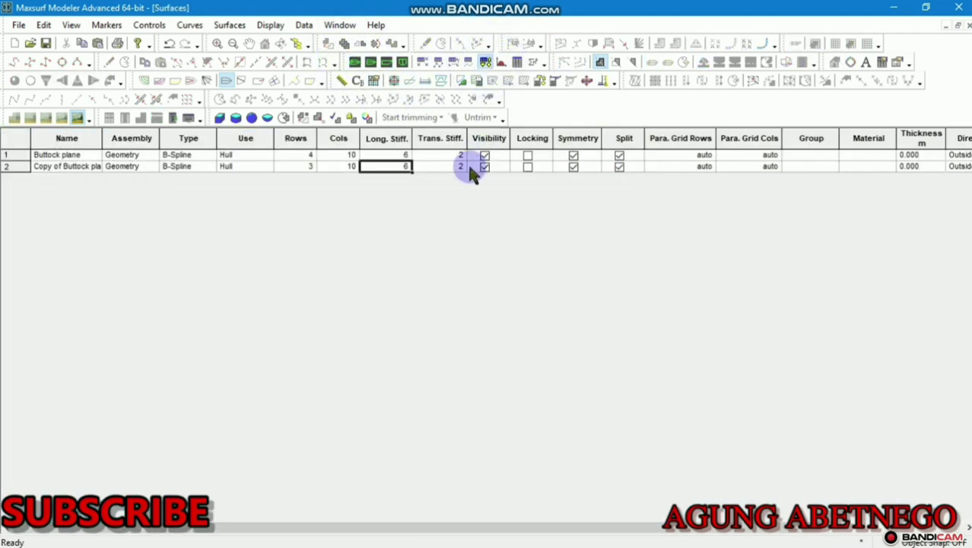
Set the surfaces' longitudinal stiffness to 10 and return to the Perspective view
click(405, 156)
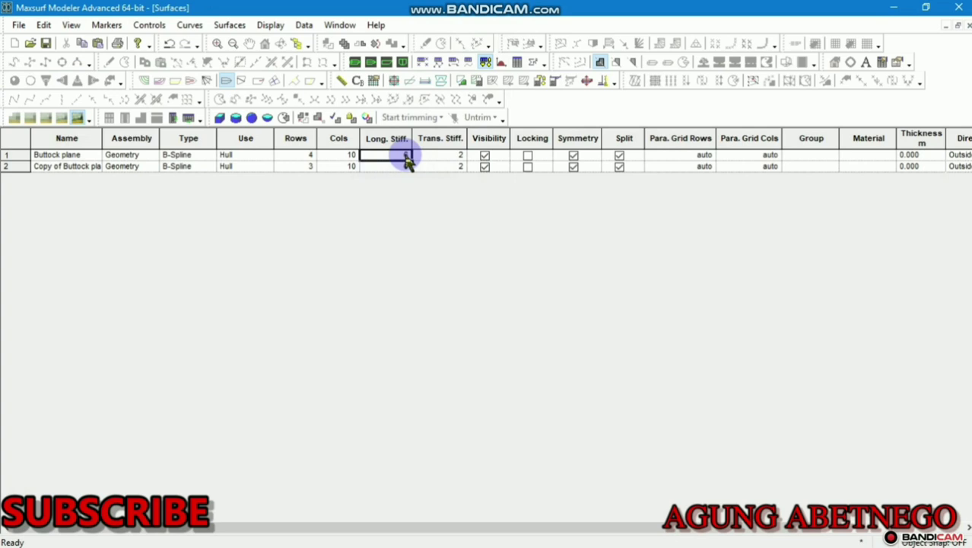
click(430, 160)
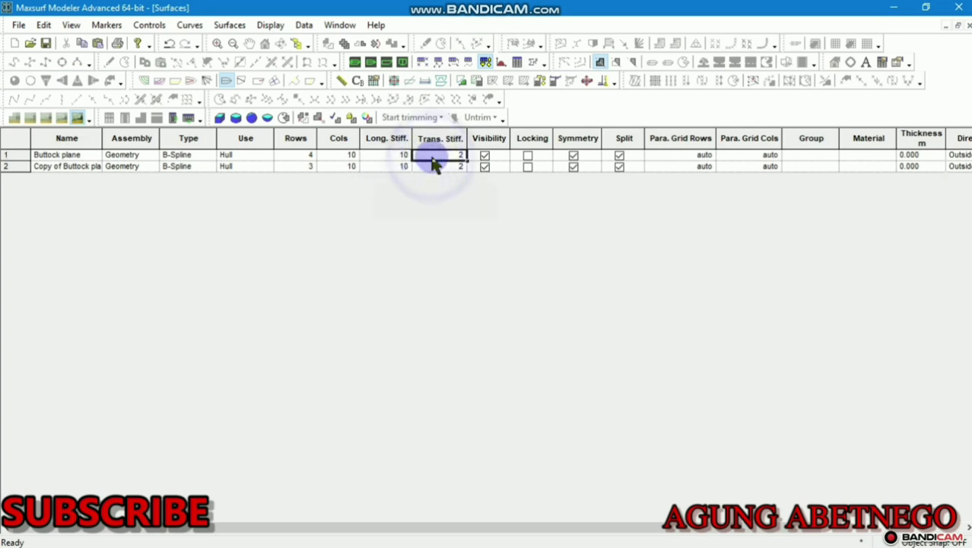
click(356, 61)
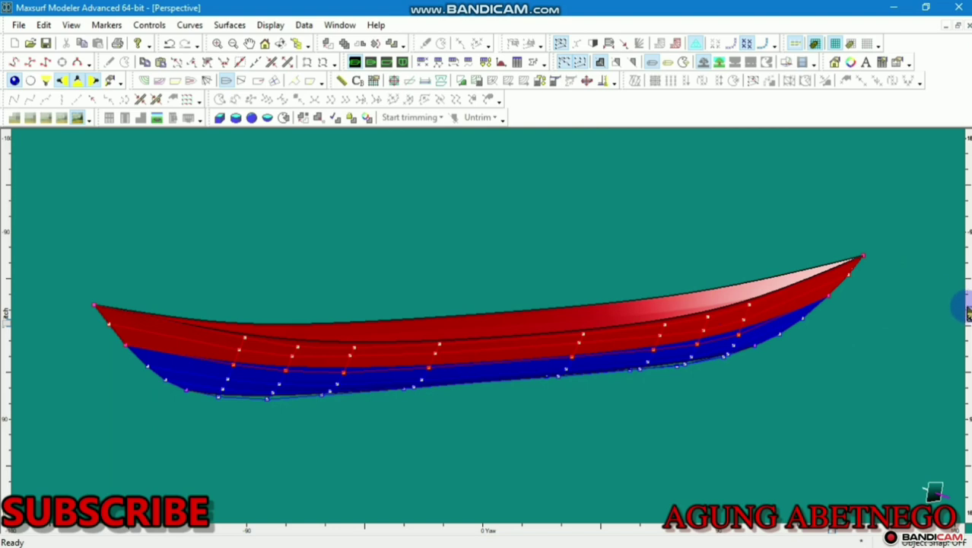
Orbit the rendered canoe to view it from above, bow-on, and from the side
drag(966, 312, 941, 316)
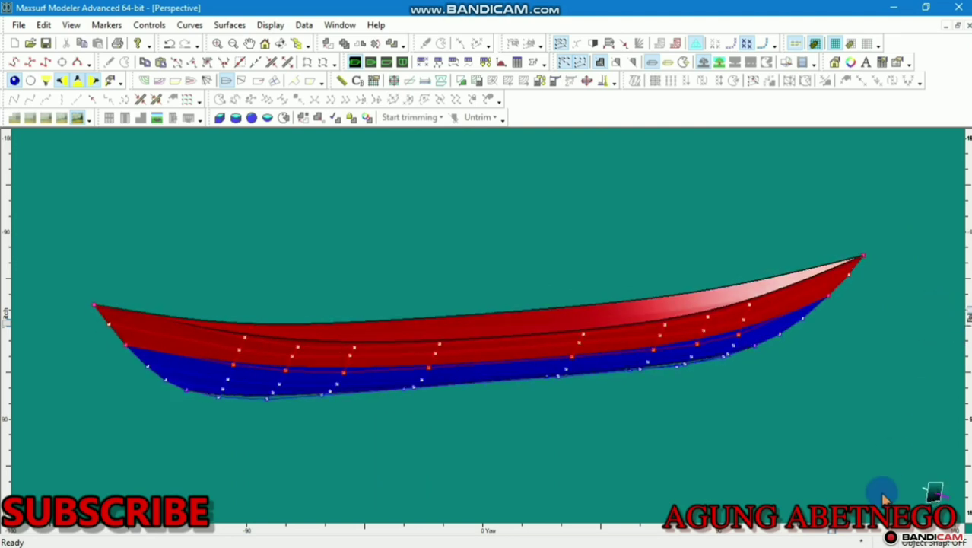
drag(836, 536, 419, 439)
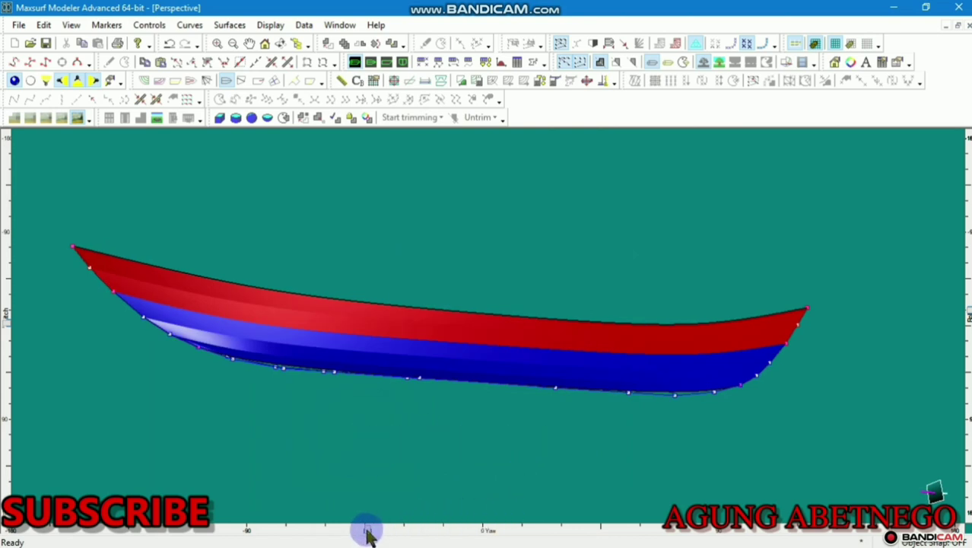
drag(367, 534, 673, 494)
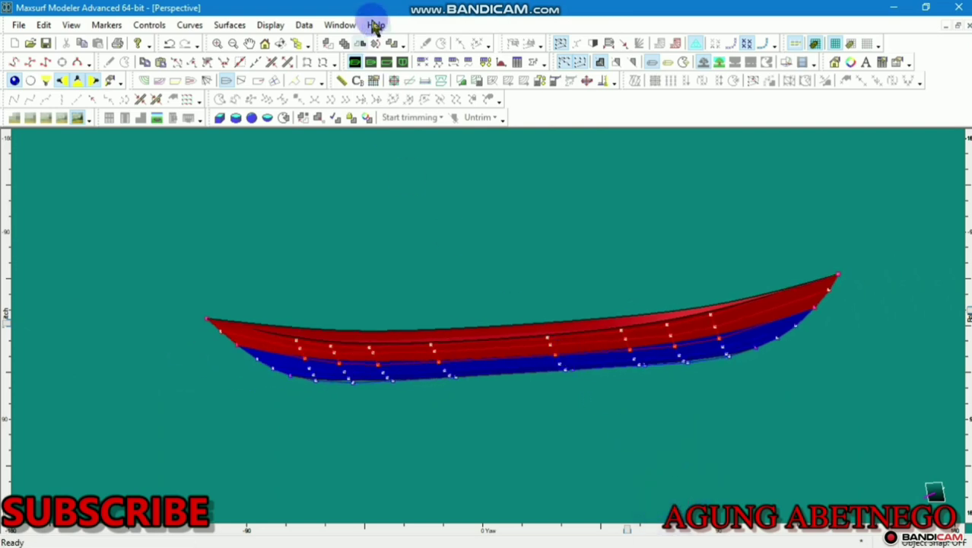
Show the hull in the Plan view, centred
click(378, 63)
scroll(494, 243, down, 5)
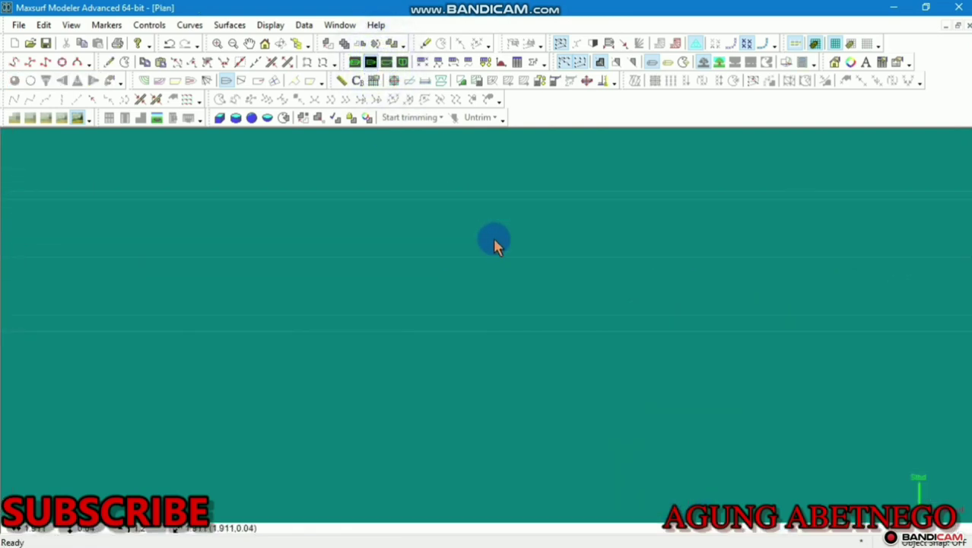
middle_drag(501, 251, 542, 284)
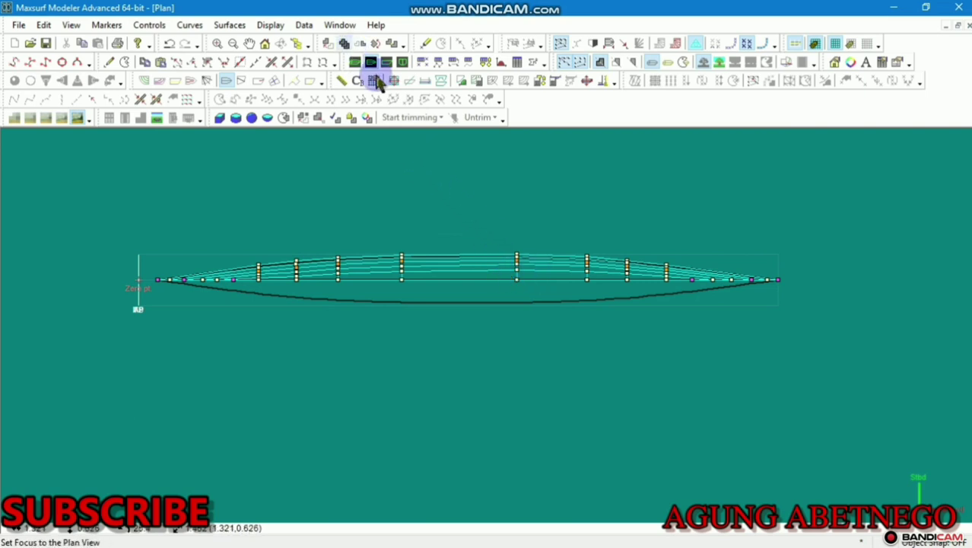
In Body Plan, toggle Bonded Edges, Waterlines, Feature Lines and Trimming Curves visibility
click(402, 62)
scroll(496, 229, down, 5)
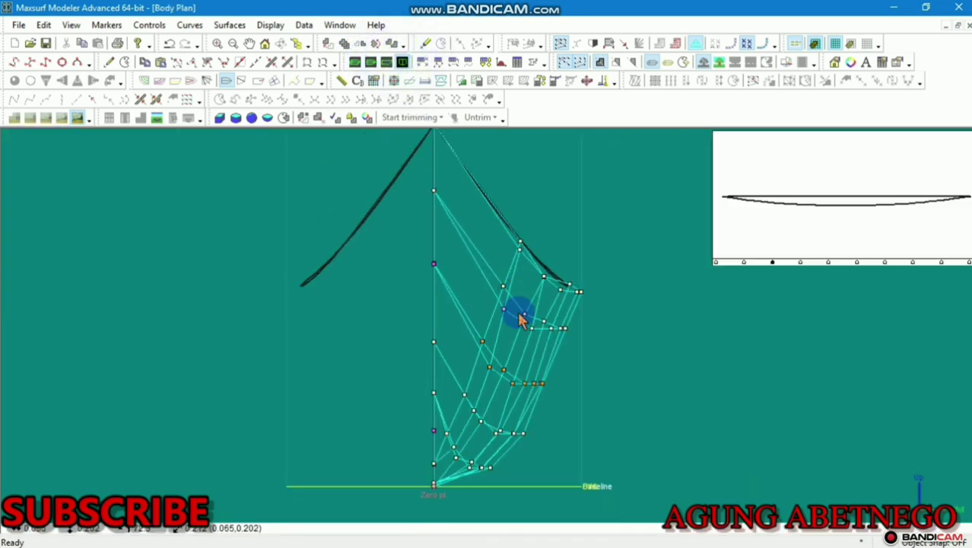
click(207, 81)
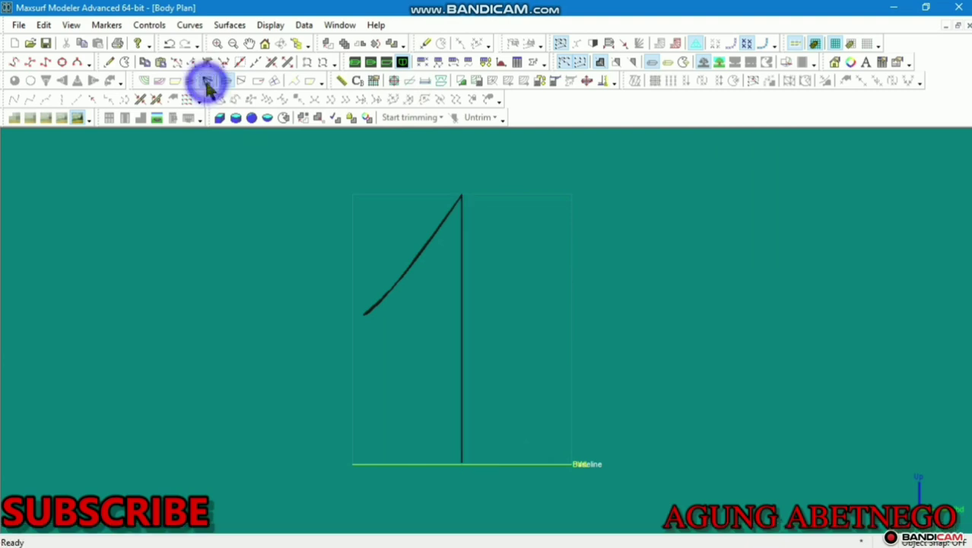
click(241, 81)
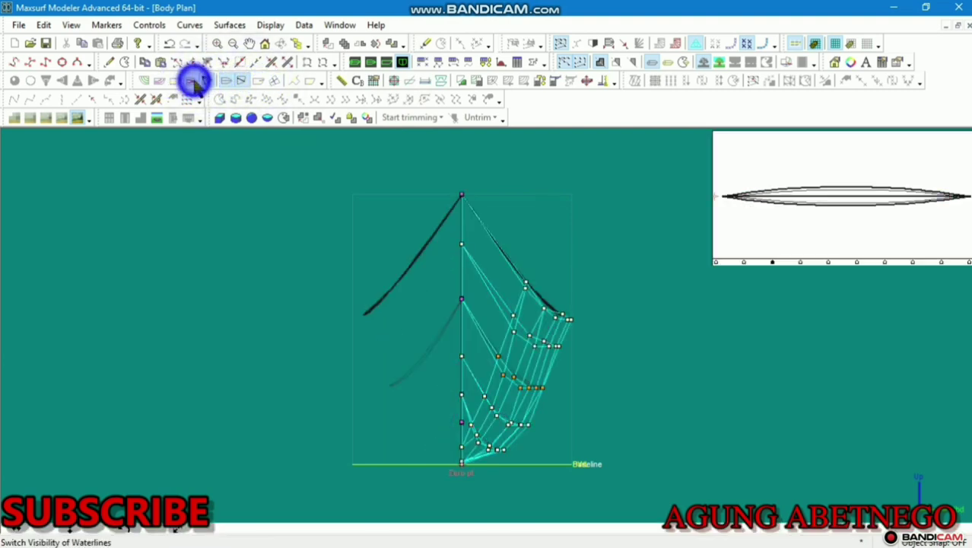
click(226, 81)
click(254, 82)
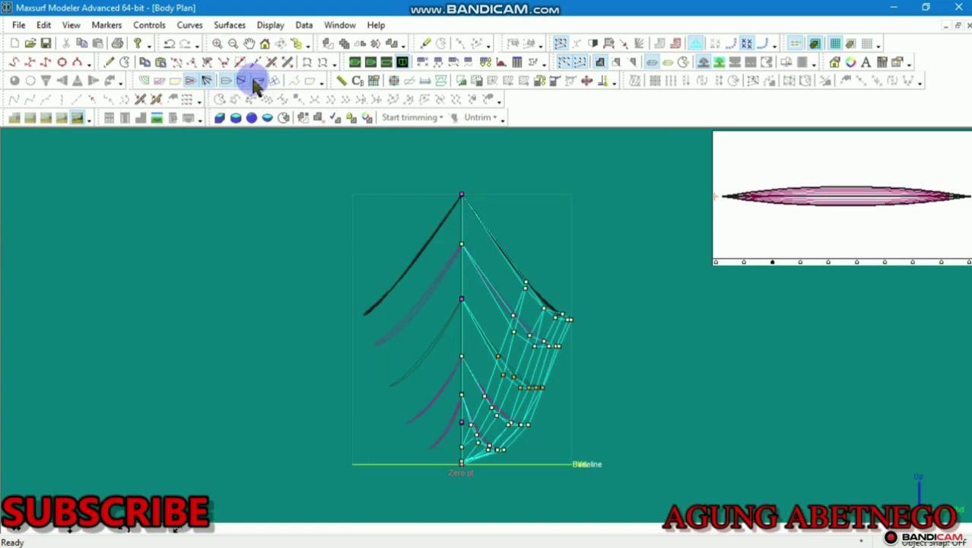
click(306, 80)
click(293, 83)
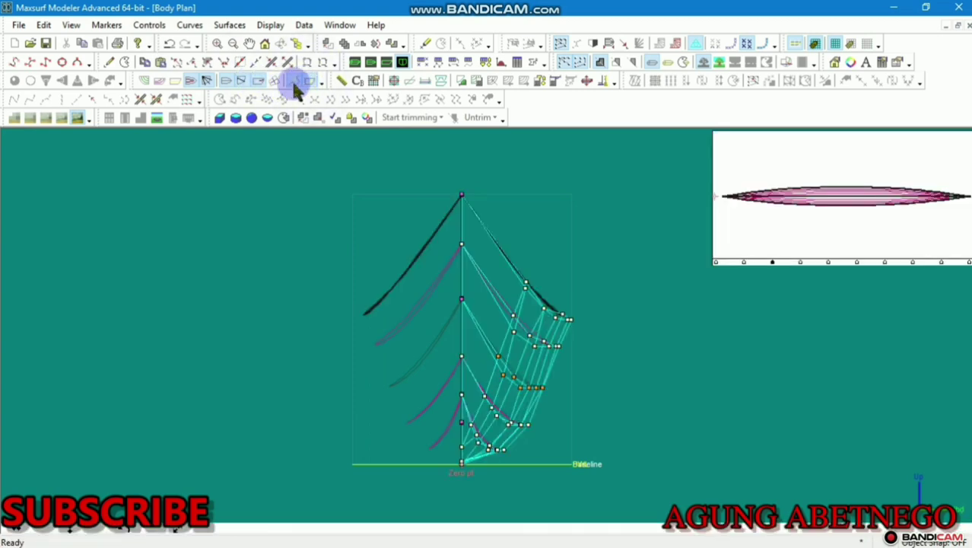
Pick a station in the plan inset and render the body plan sections, centred
click(716, 191)
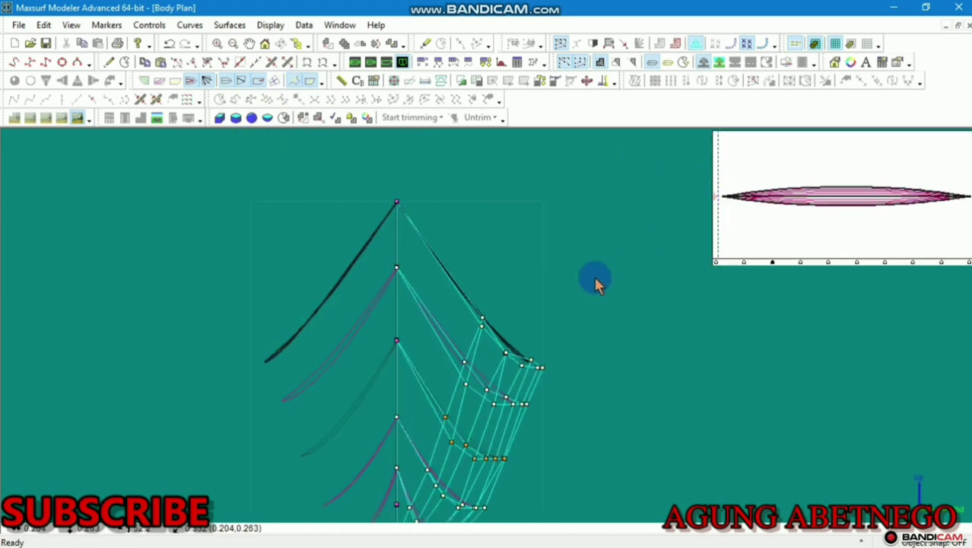
middle_drag(595, 277, 570, 206)
scroll(543, 181, down, 1)
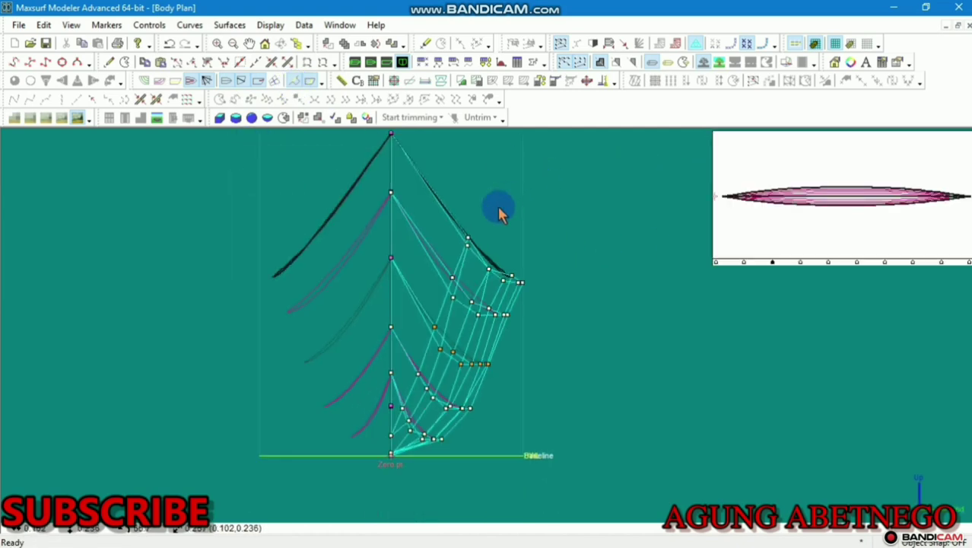
click(270, 82)
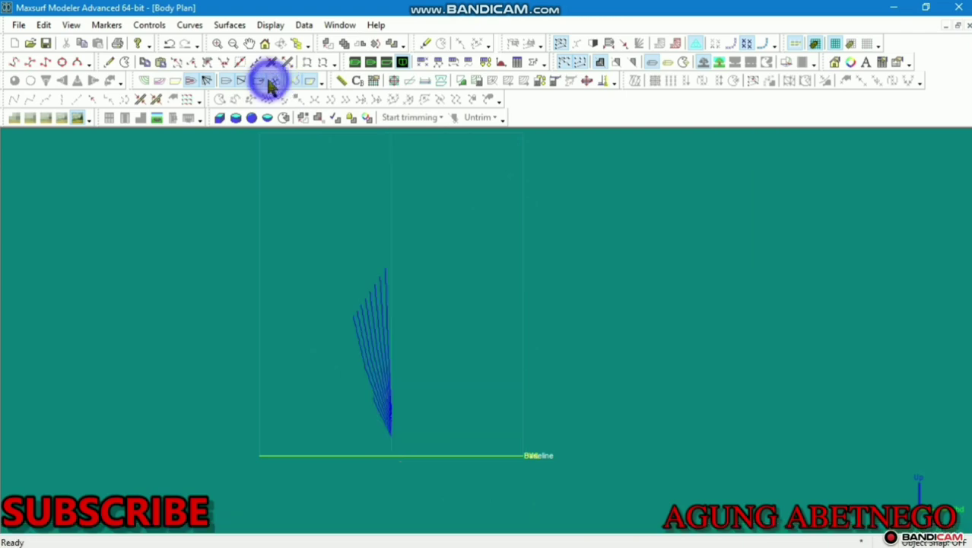
middle_drag(372, 286, 379, 325)
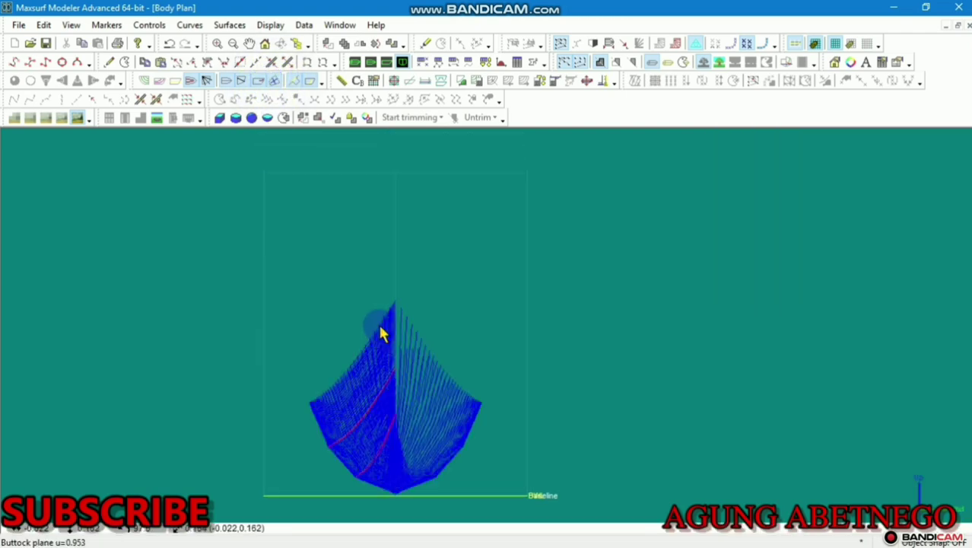
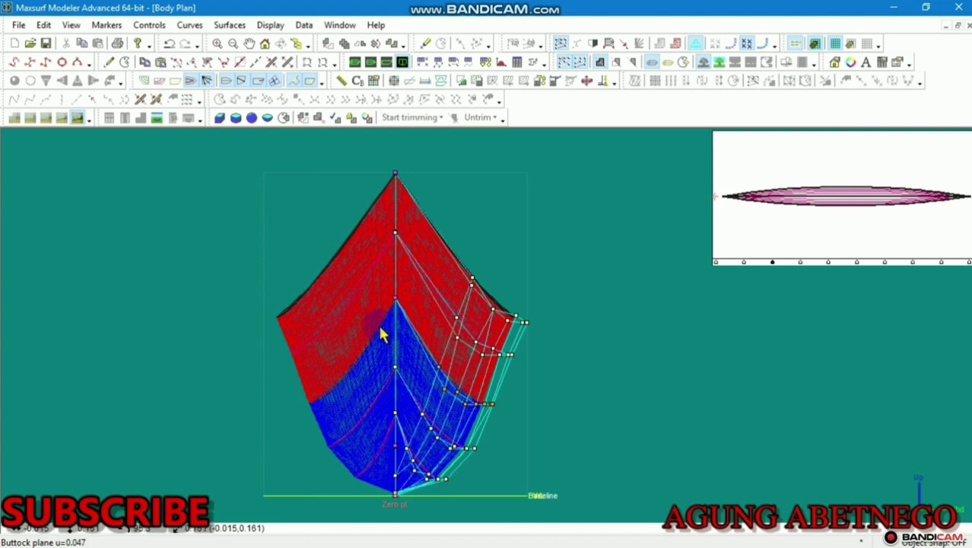
Hide the station curves and rendered hull surfaces, then zoom the Body Plan
click(189, 80)
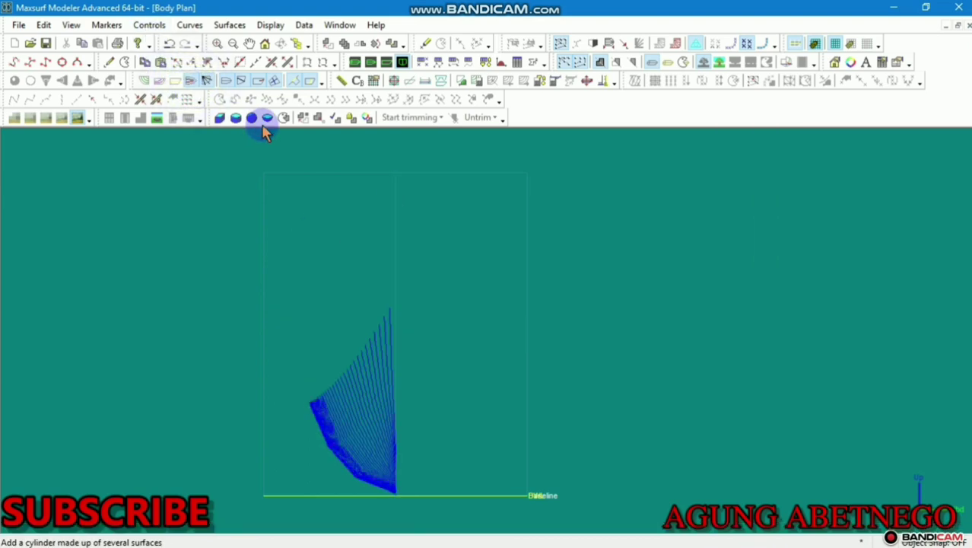
click(271, 82)
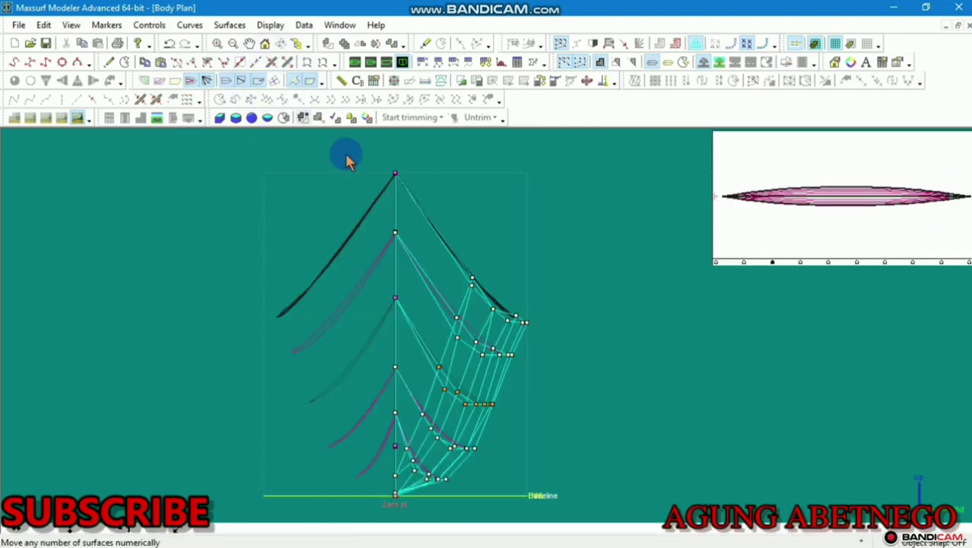
scroll(346, 160, down, 3)
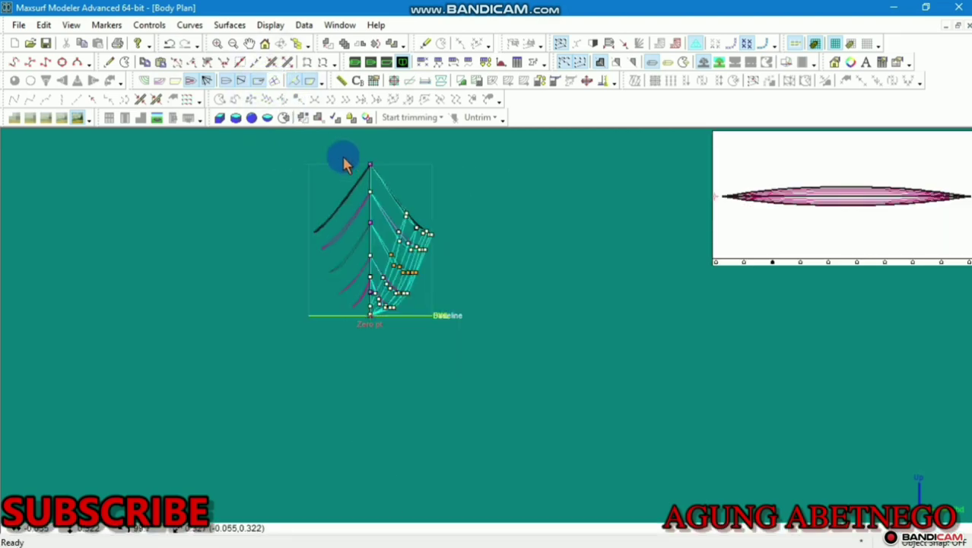
scroll(344, 163, up, 5)
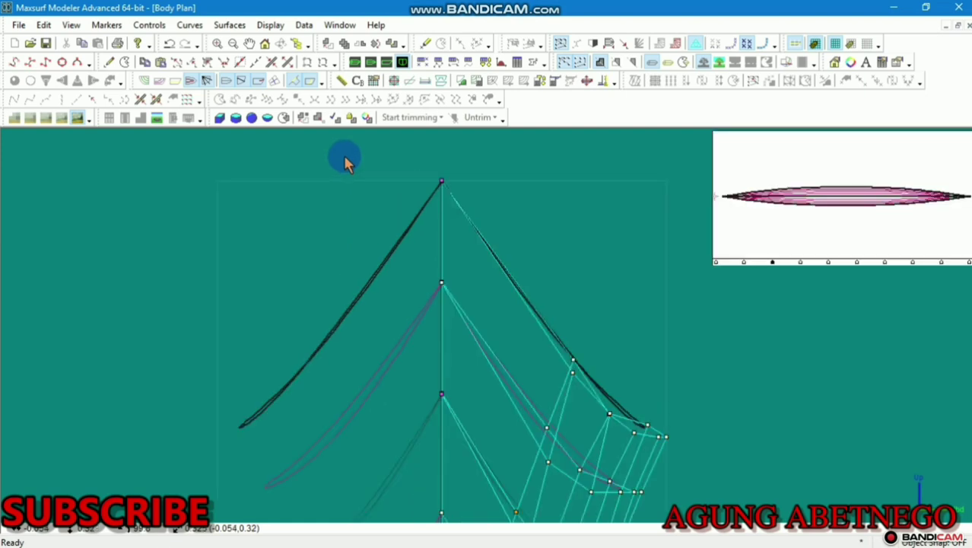
scroll(346, 160, down, 1)
scroll(417, 217, down, 1)
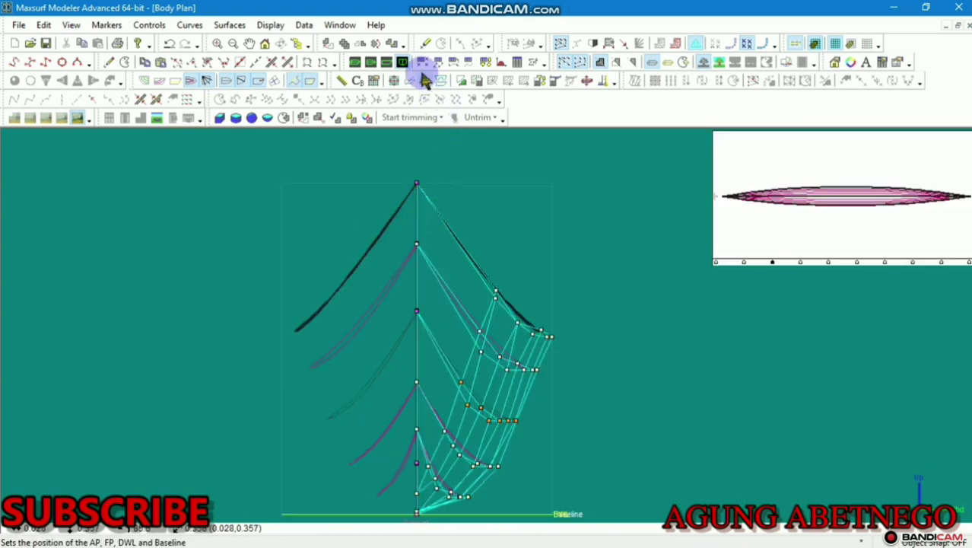
Cycle through the Perspective, Plan and Profile views to see the hull from above
click(354, 62)
click(370, 62)
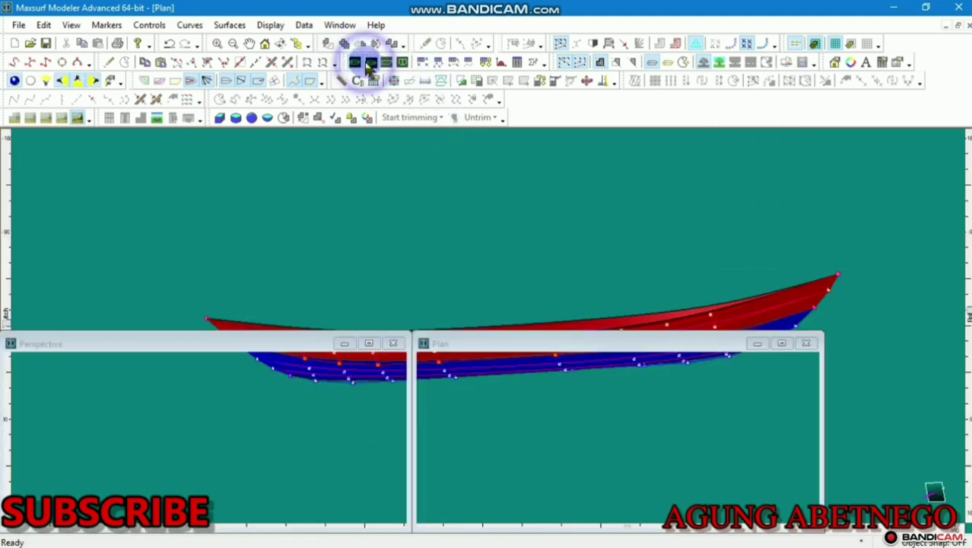
click(387, 62)
click(372, 64)
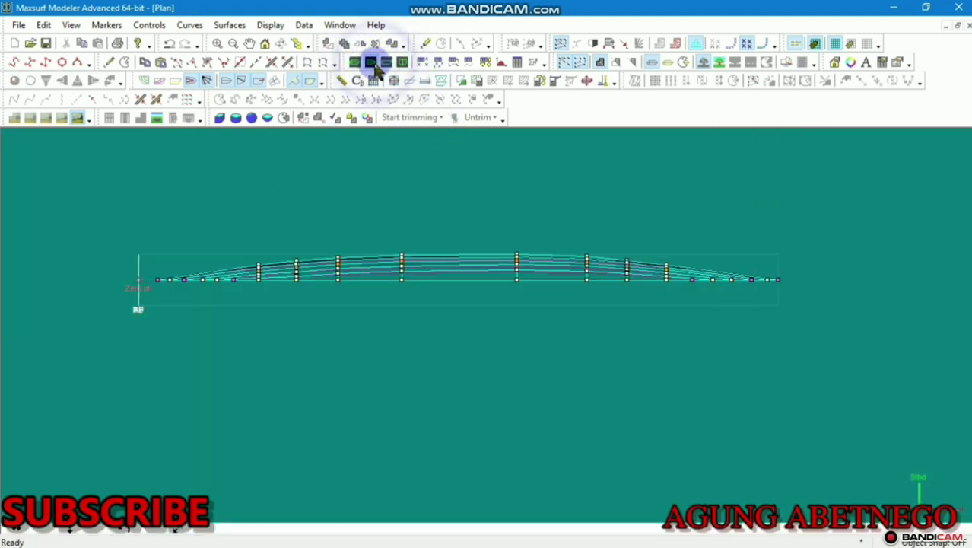
scroll(428, 270, up, 2)
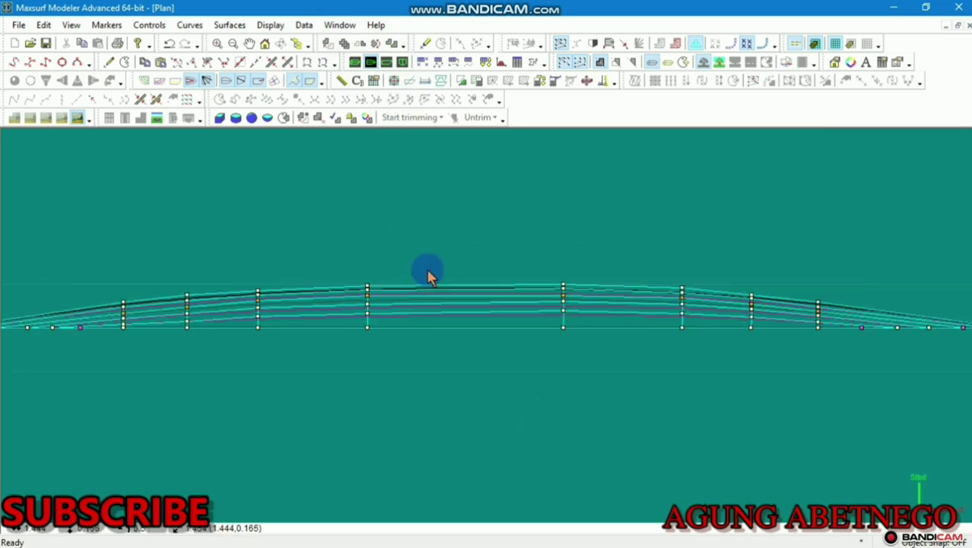
click(355, 62)
Add a transverse 2 m long cylinder with r1 and r2 of 0.02 m
click(237, 25)
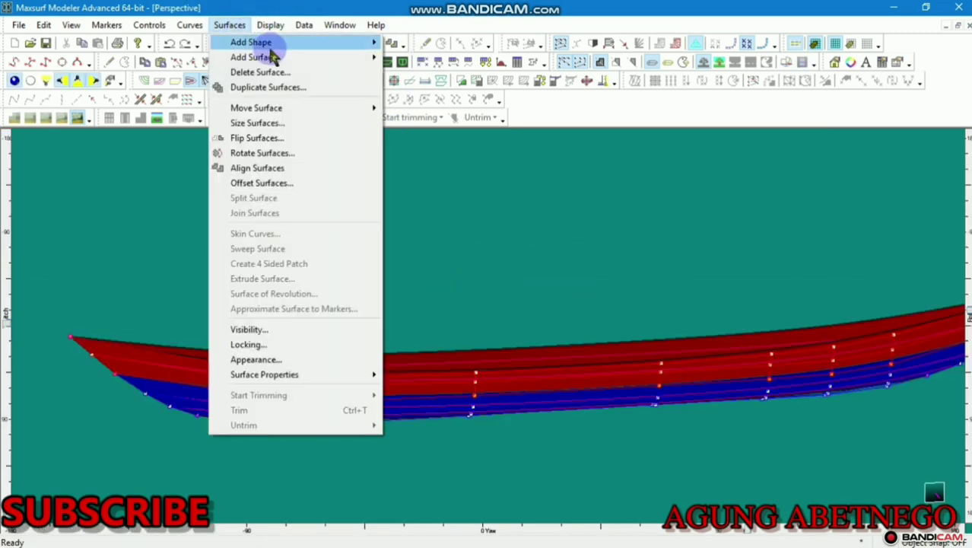
mouse_move(274, 61)
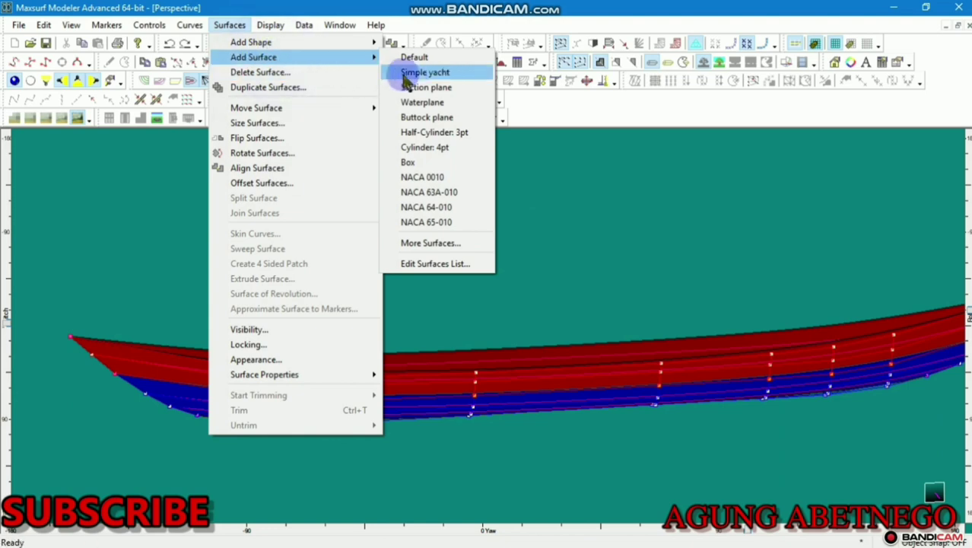
mouse_move(306, 44)
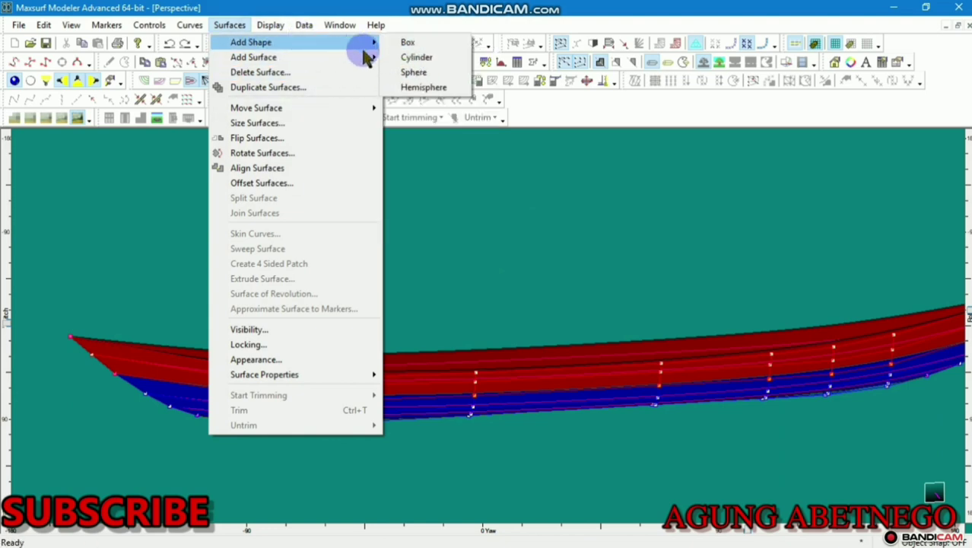
click(410, 58)
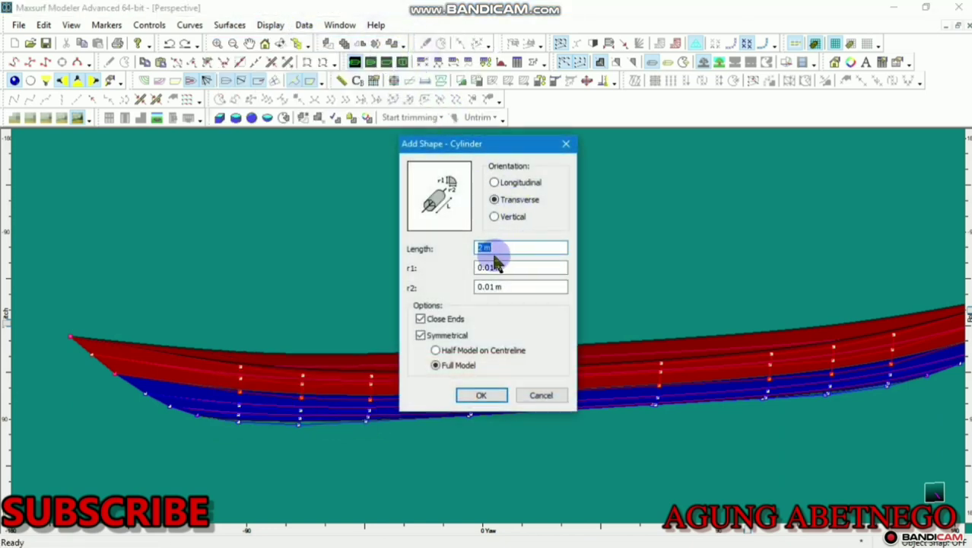
click(494, 267)
text(2)
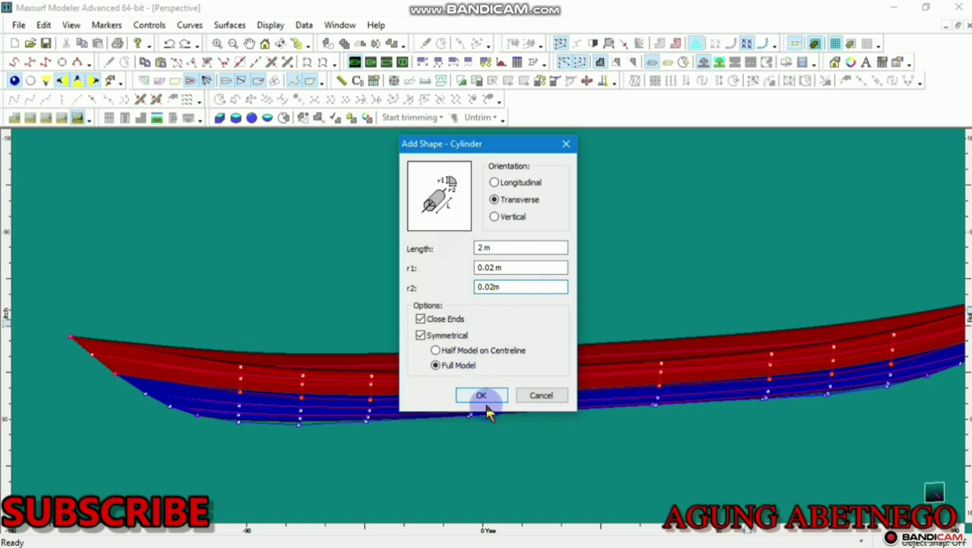
click(482, 396)
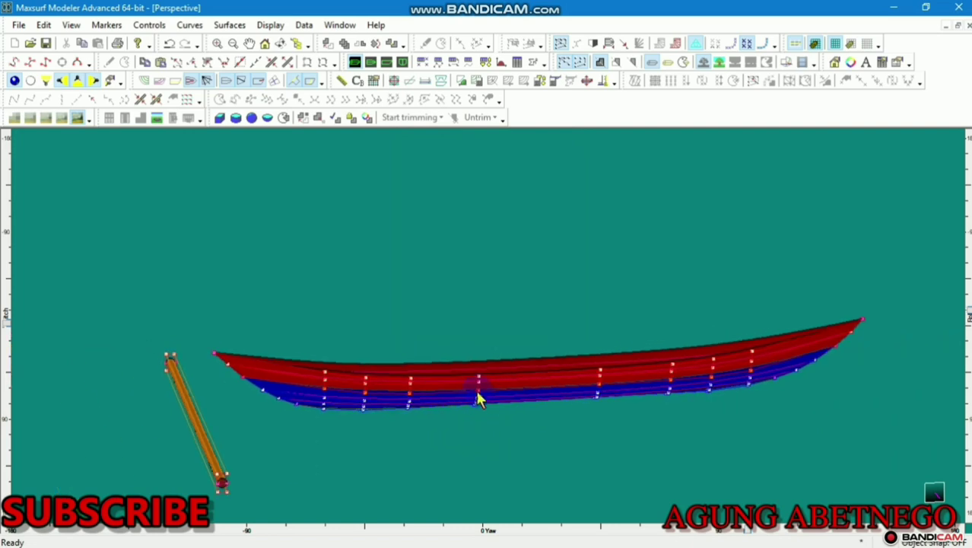
scroll(261, 487, up, 1)
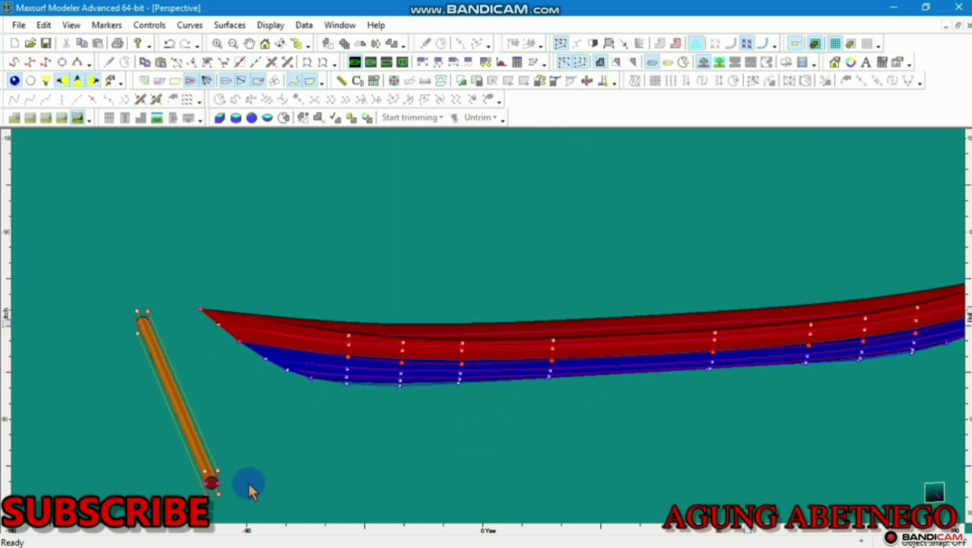
In Body Plan, select both cylinder ends' control points and raise the cylinder above the baseline
click(403, 62)
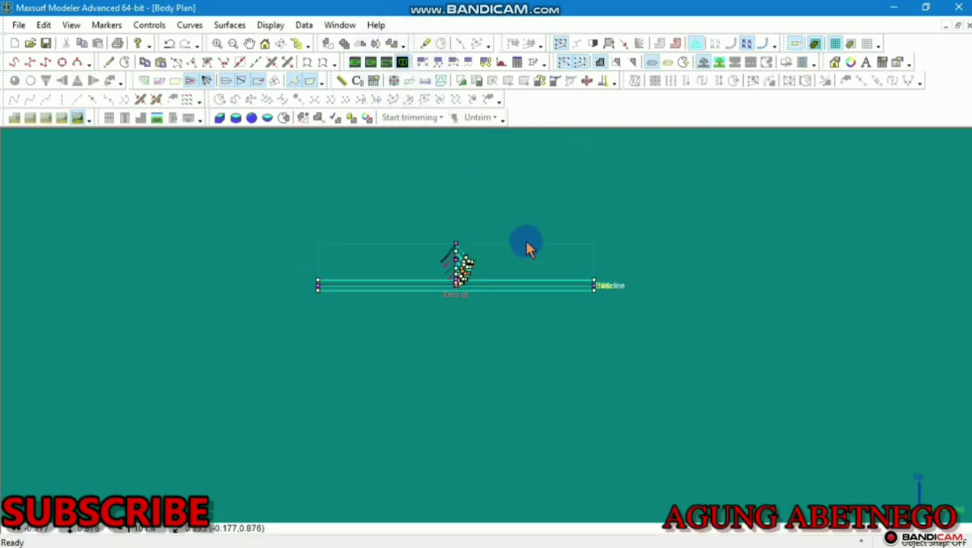
drag(643, 257, 543, 344)
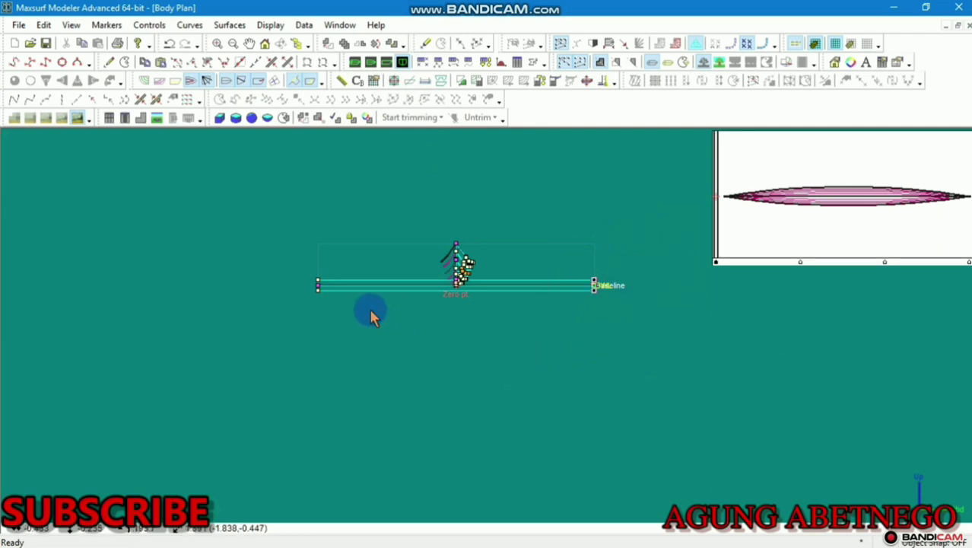
drag(371, 259, 311, 310)
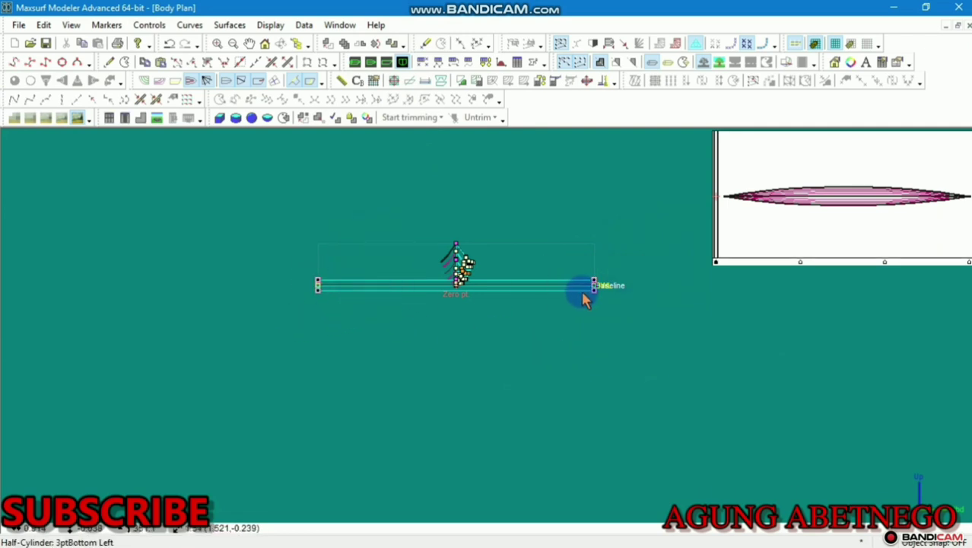
drag(599, 283, 596, 223)
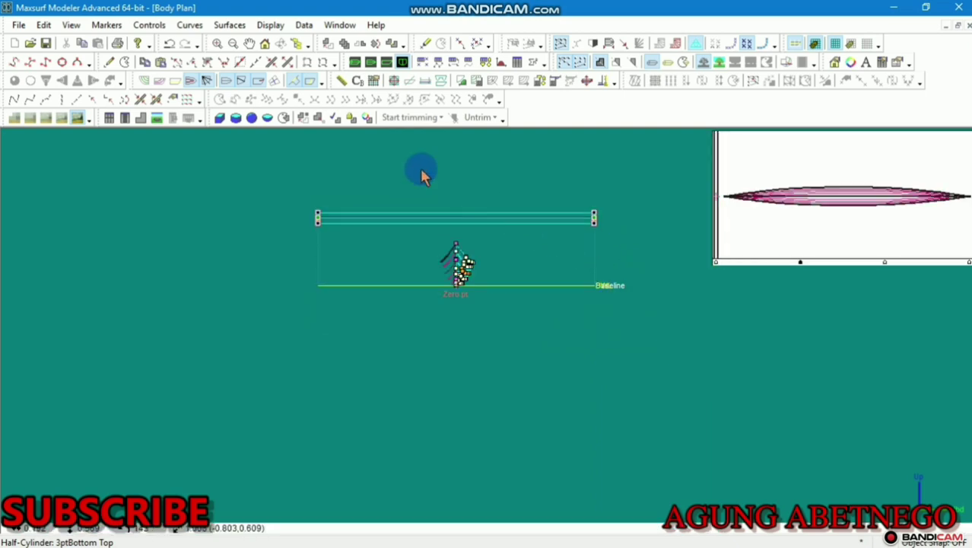
Check the raised cylinder in Perspective and Plan, then show the Surfaces table
click(355, 61)
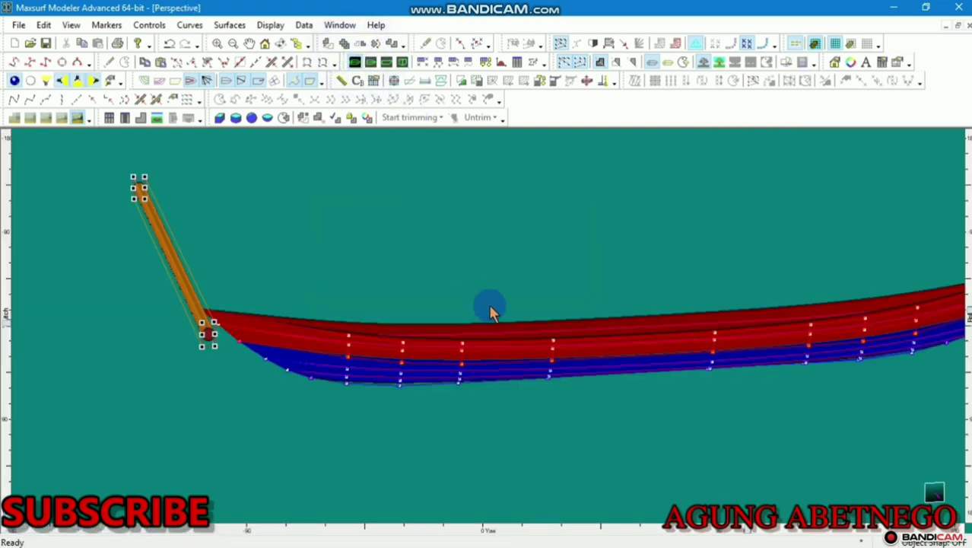
click(371, 62)
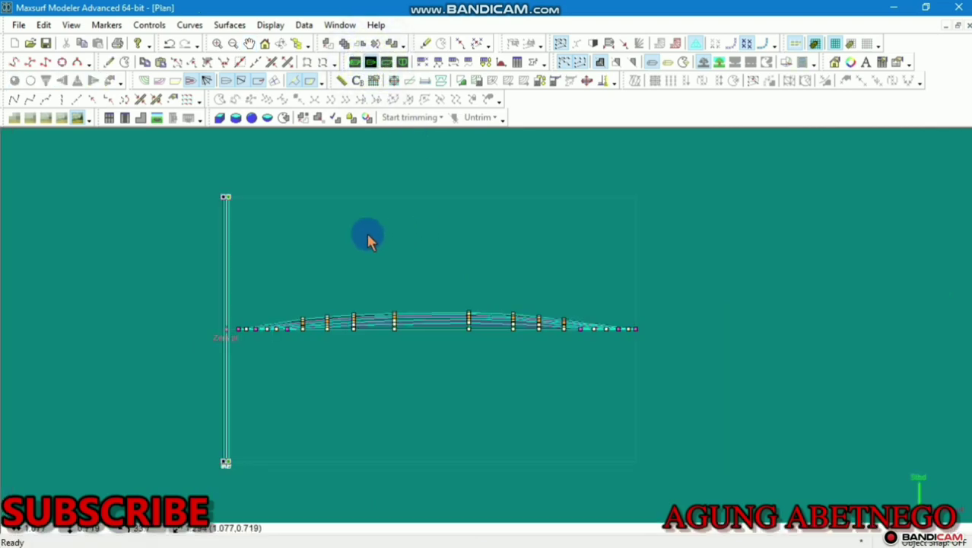
click(486, 65)
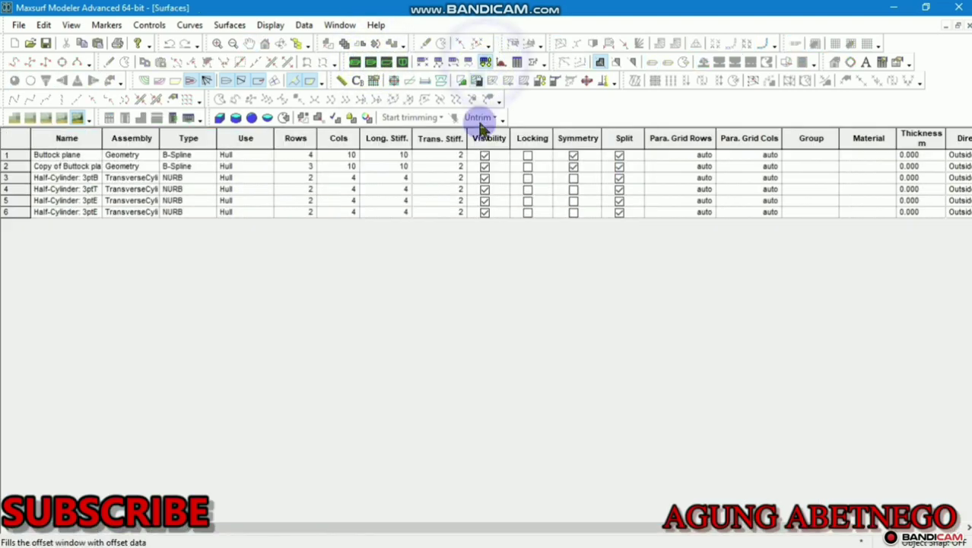
Lock both hull surfaces and the first half-cylinder, leaving the fourth surface unlocked, then return to Plan
click(530, 169)
click(530, 166)
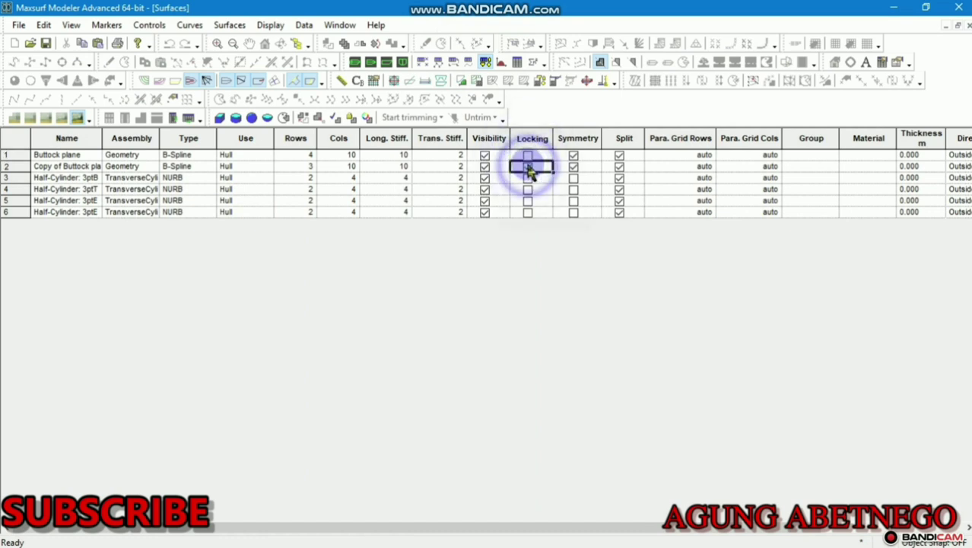
click(530, 155)
click(529, 179)
click(529, 190)
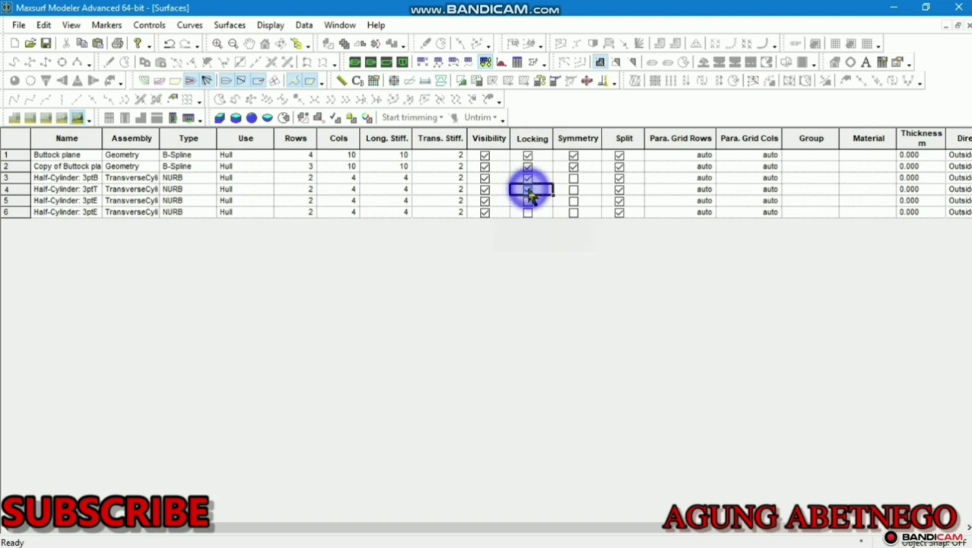
click(529, 190)
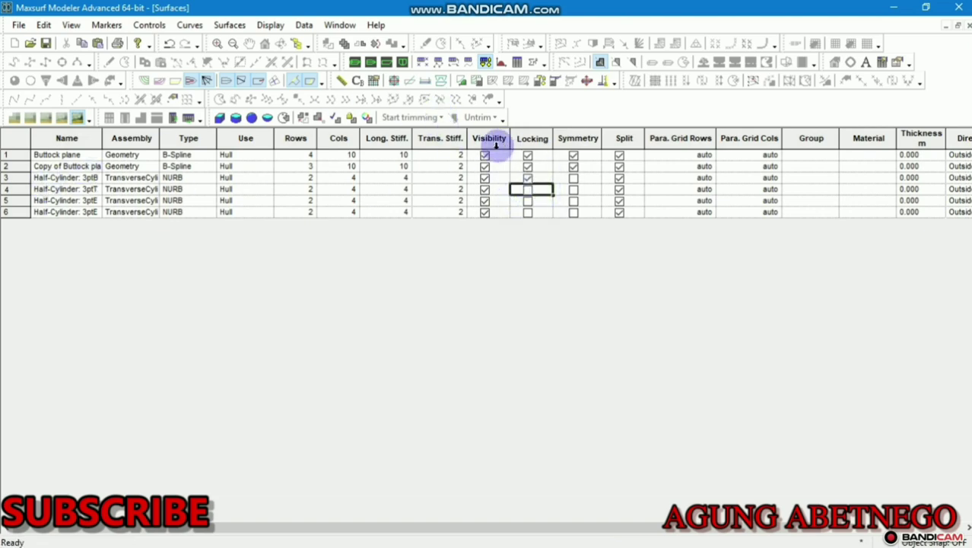
click(370, 63)
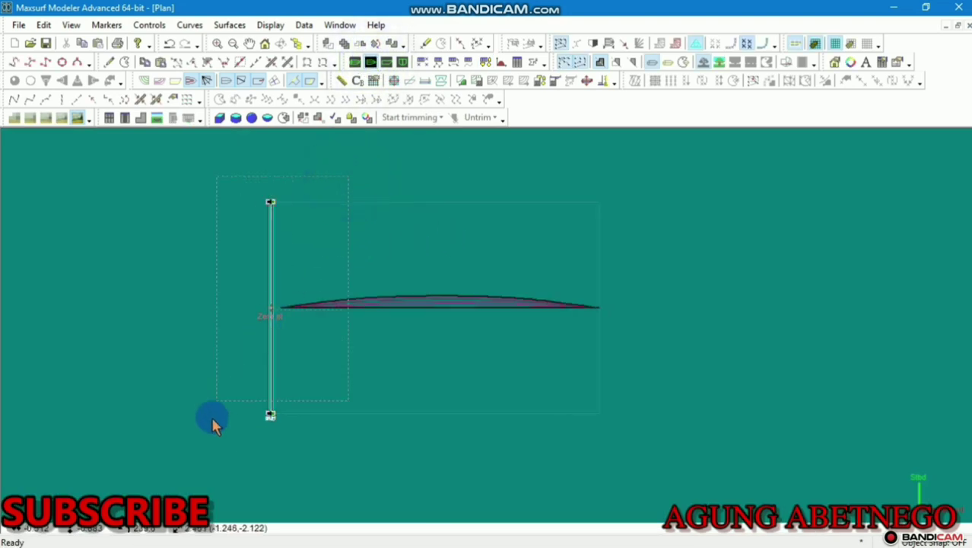
Unlock the first half-cylinder and drag its control lines so it crosses the hull near mid-length
click(270, 415)
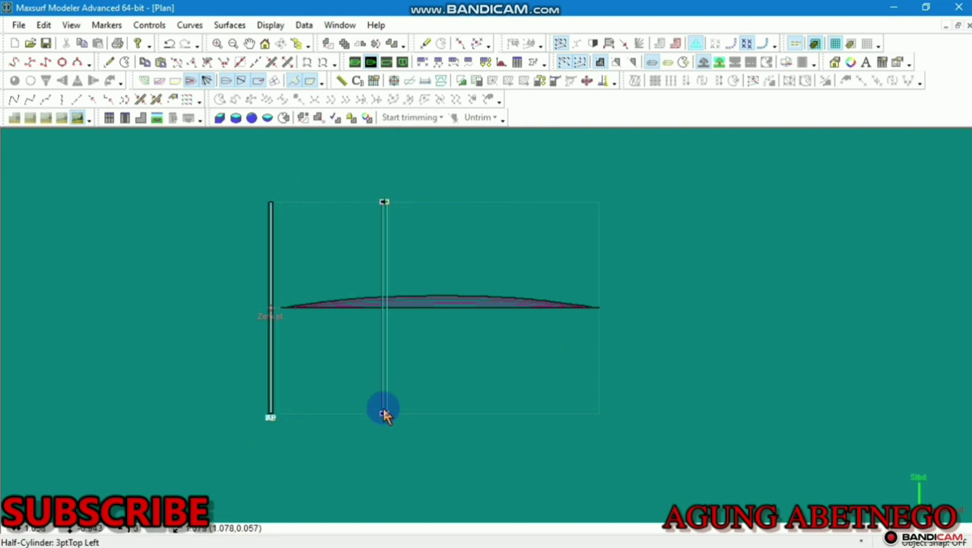
click(384, 413)
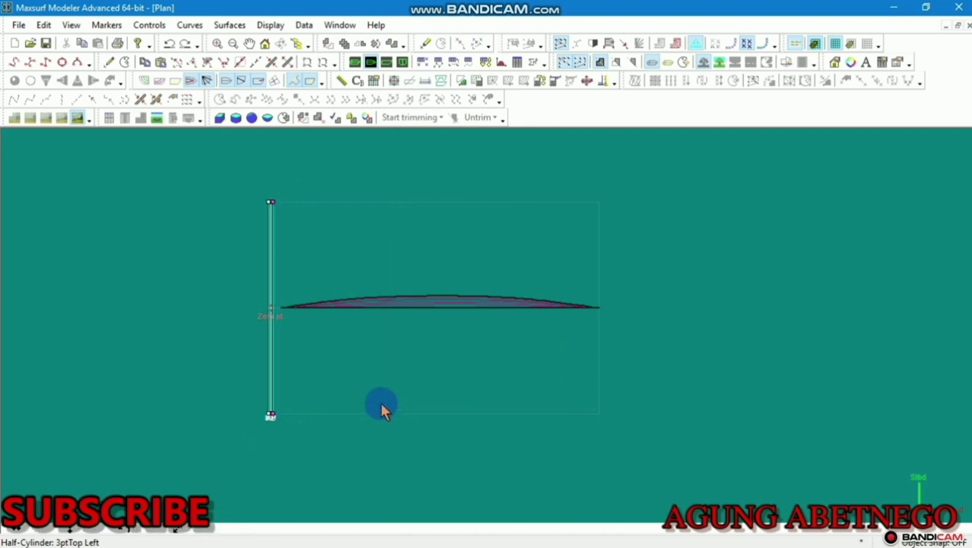
click(487, 61)
click(529, 178)
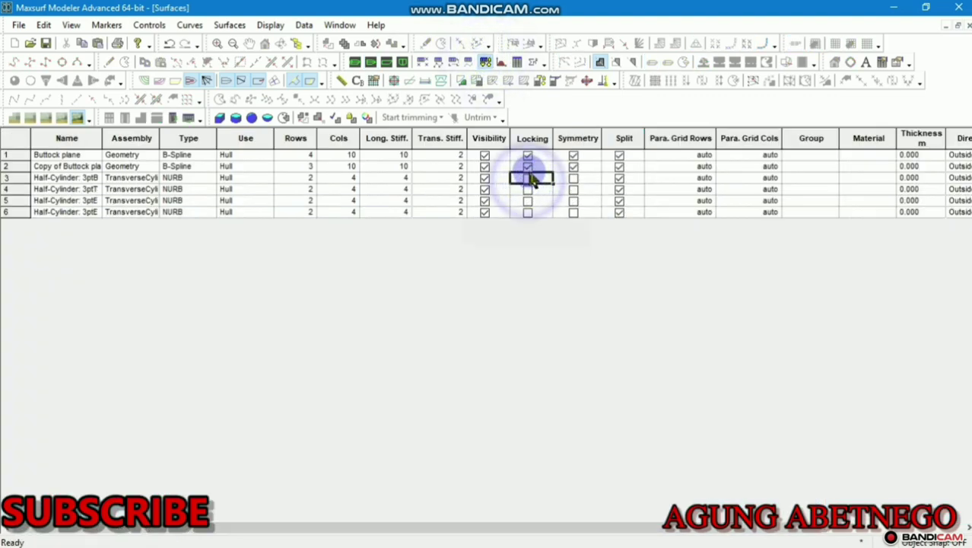
click(371, 63)
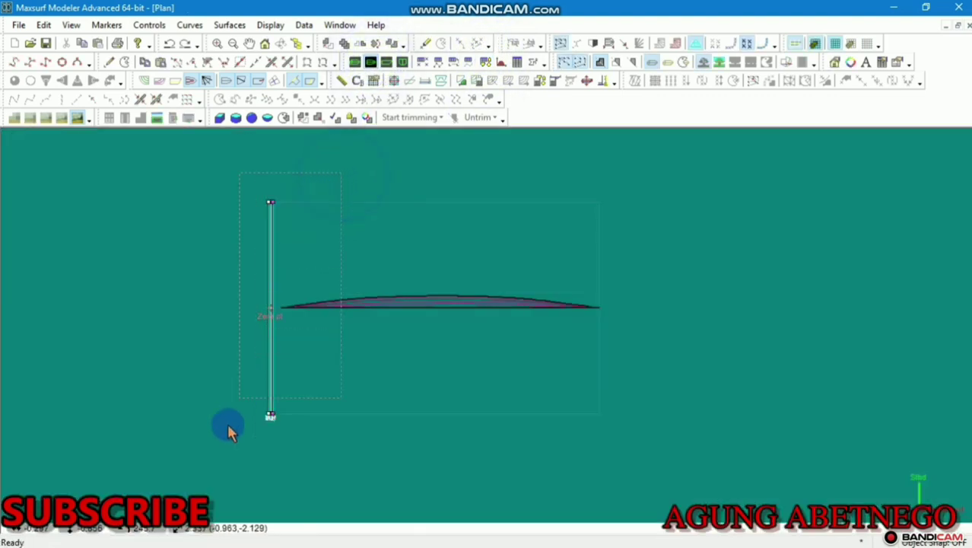
click(269, 413)
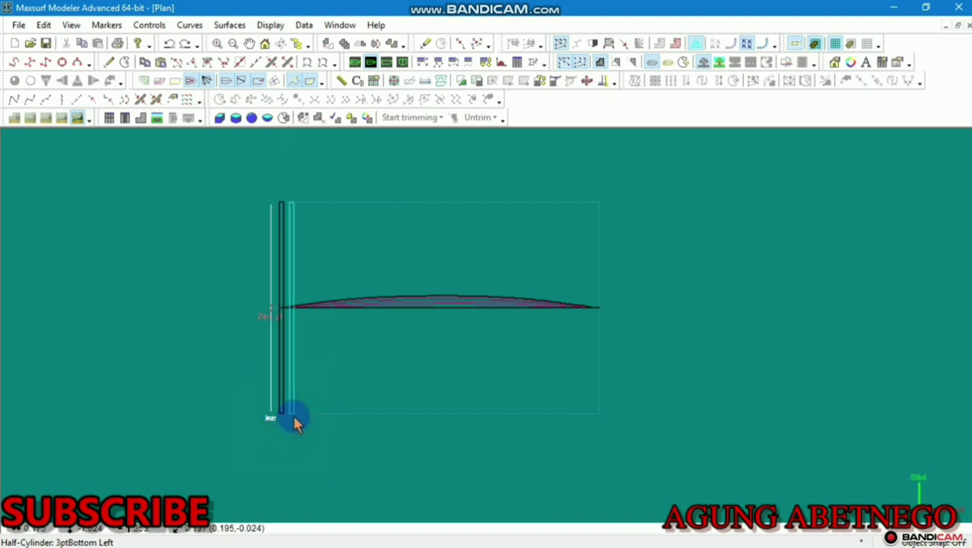
click(409, 402)
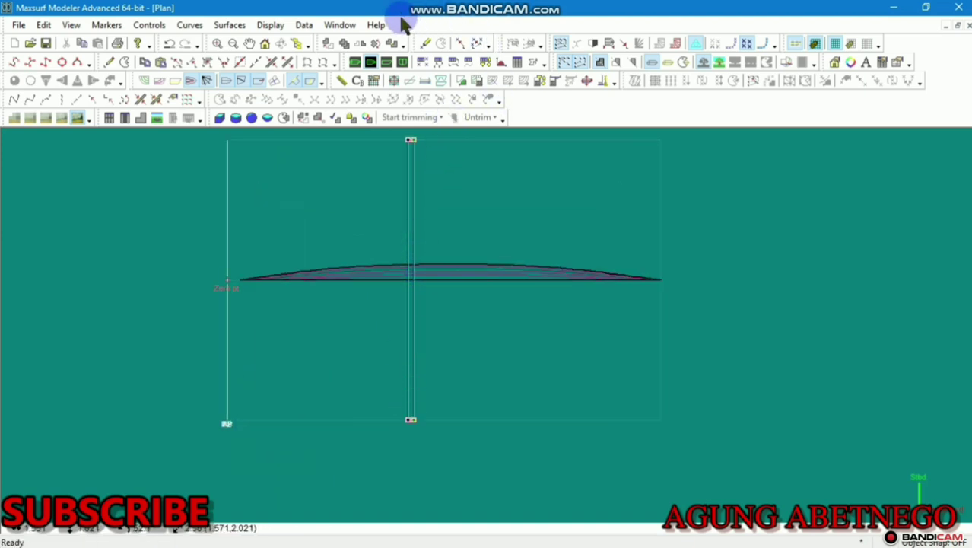
Make a first trial duplication of the half-cylinder thwart surfaces
click(344, 44)
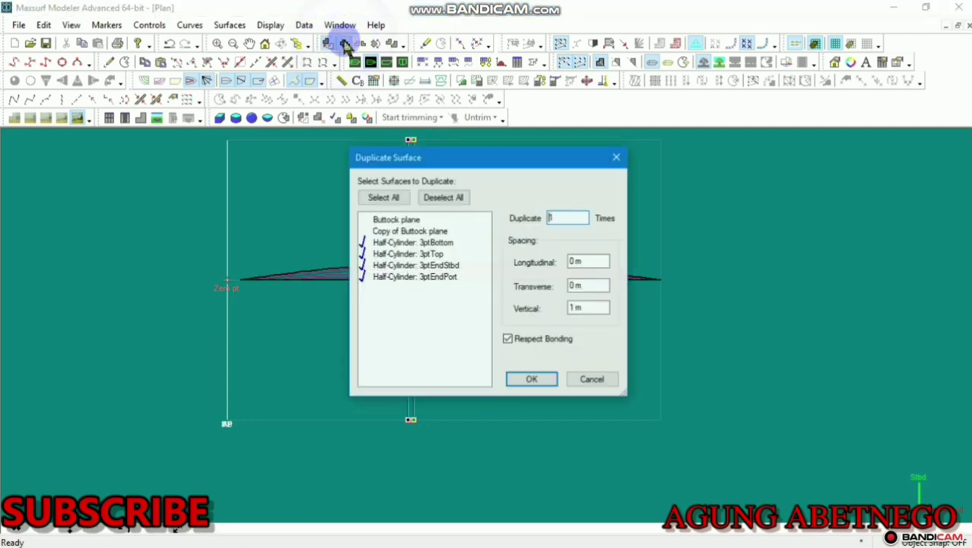
click(617, 158)
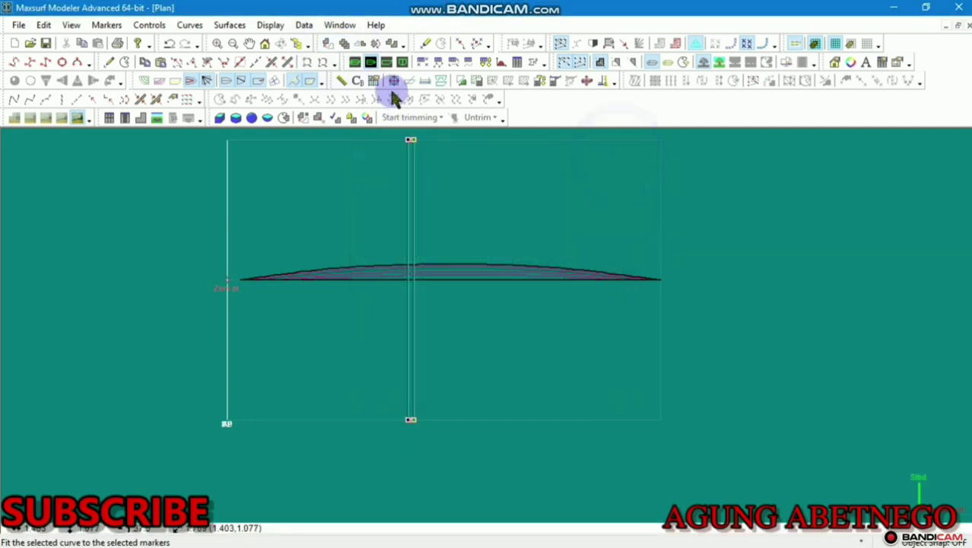
click(343, 43)
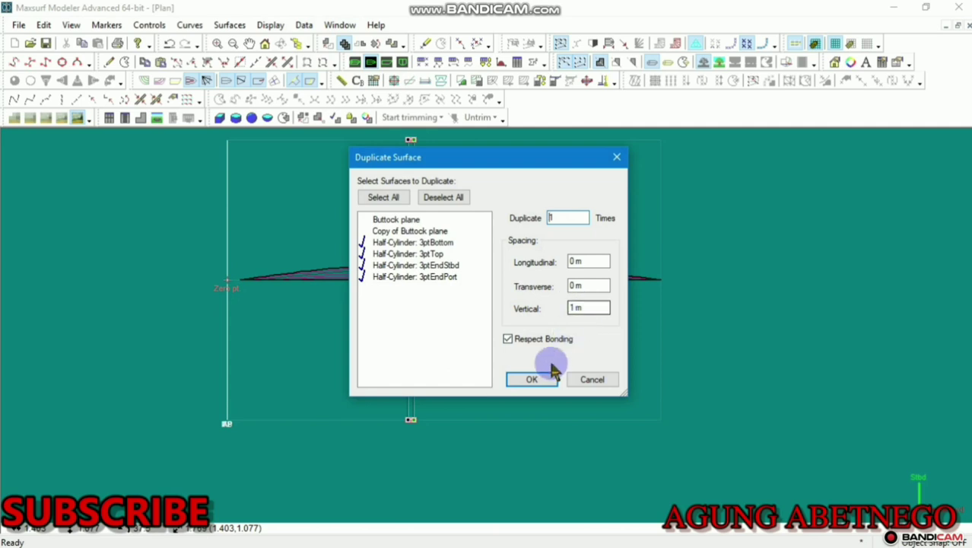
click(532, 379)
scroll(548, 378, down, 5)
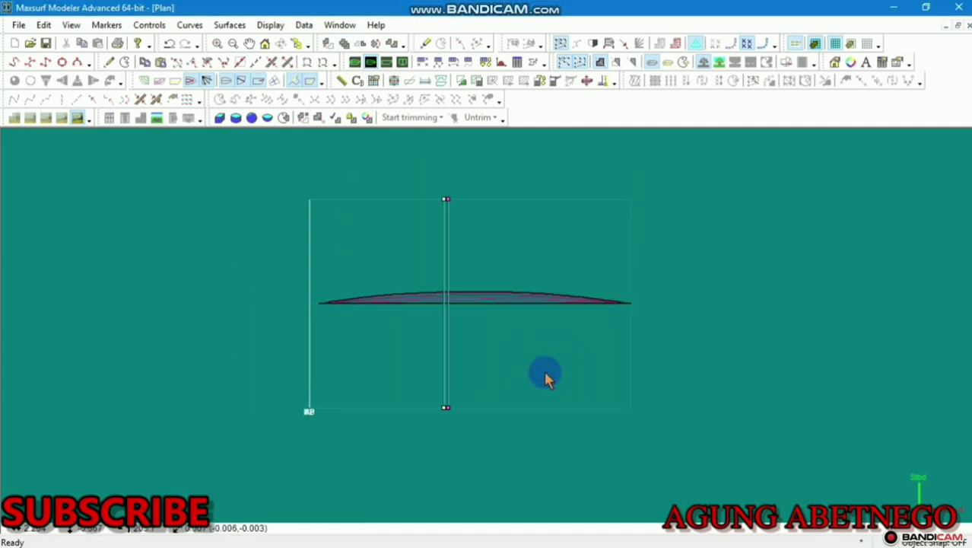
scroll(546, 378, down, 2)
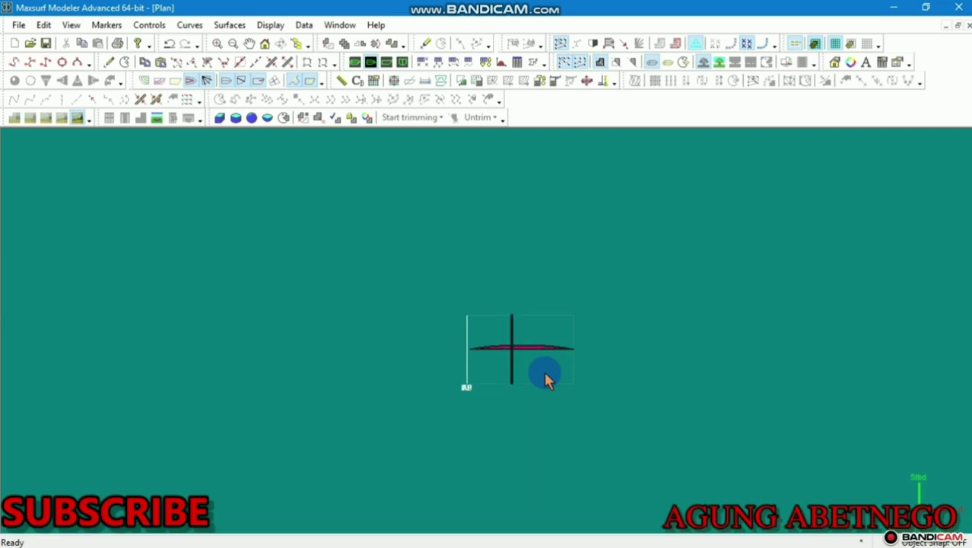
click(535, 253)
click(245, 22)
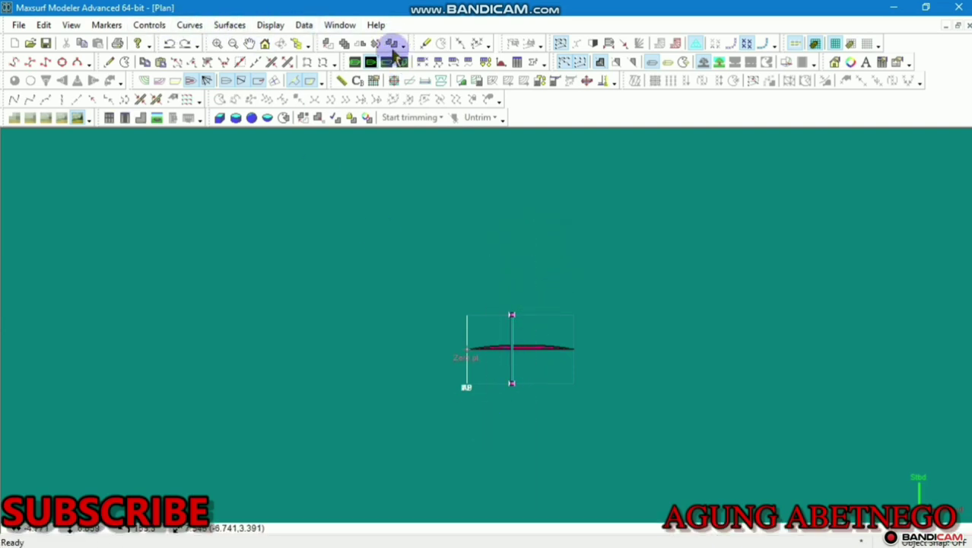
Duplicate the thwart with Longitudinal 1 m and Vertical 0 m, then select the copy's control points
click(345, 43)
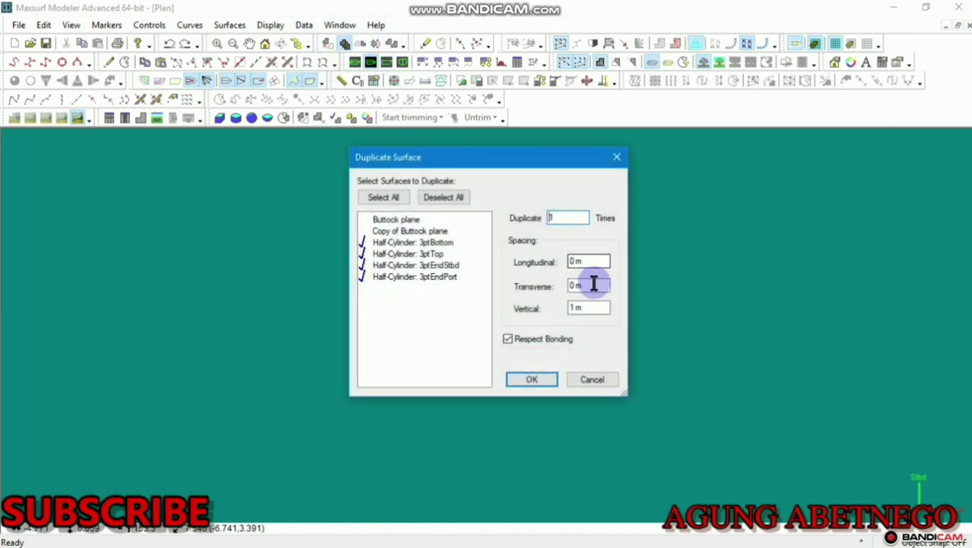
double_click(575, 306)
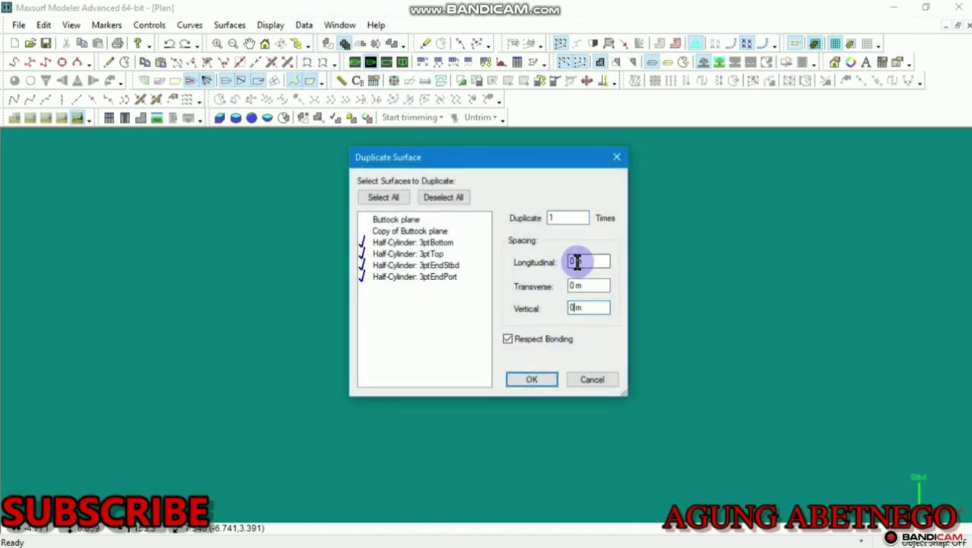
double_click(576, 261)
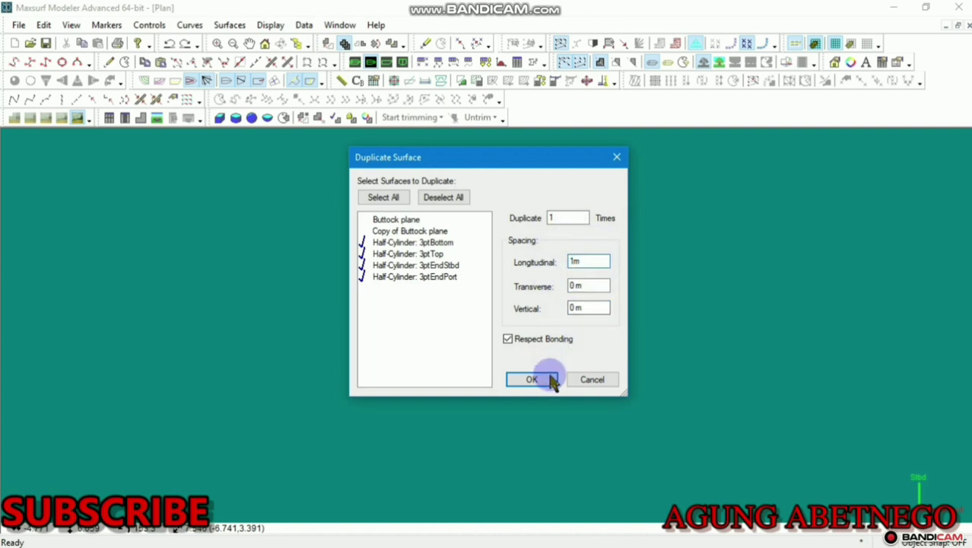
click(532, 379)
scroll(550, 383, up, 3)
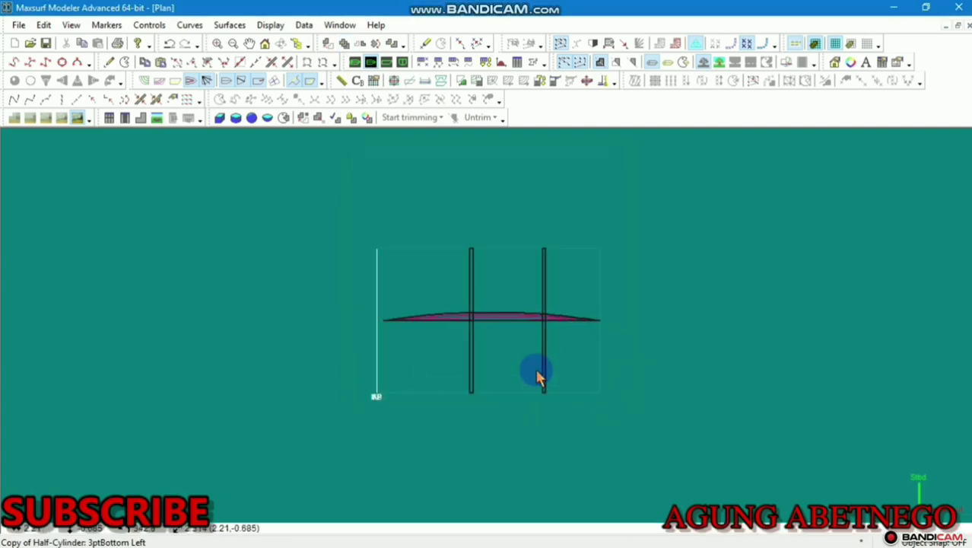
drag(583, 200, 517, 462)
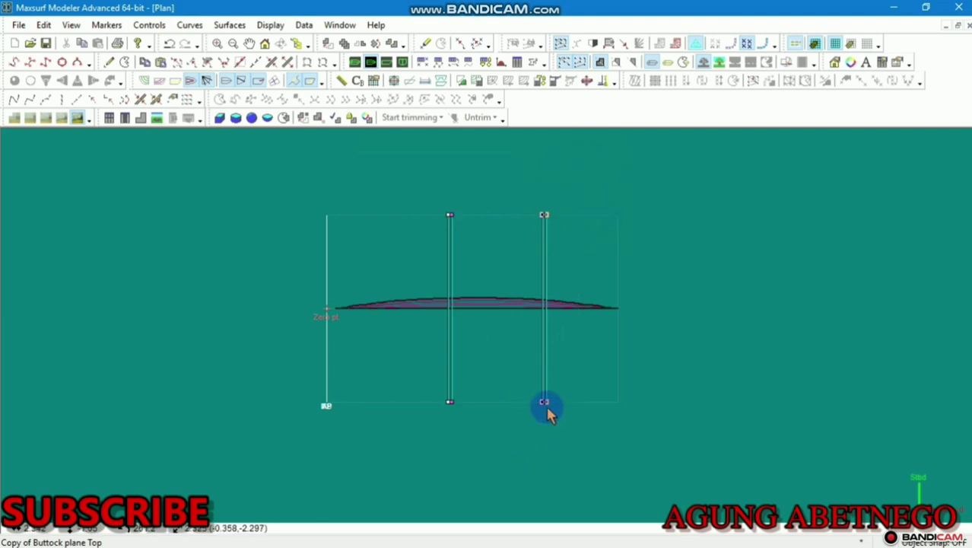
In Plan, move the second thwart closer to the first and shift the first slightly
drag(545, 403, 511, 403)
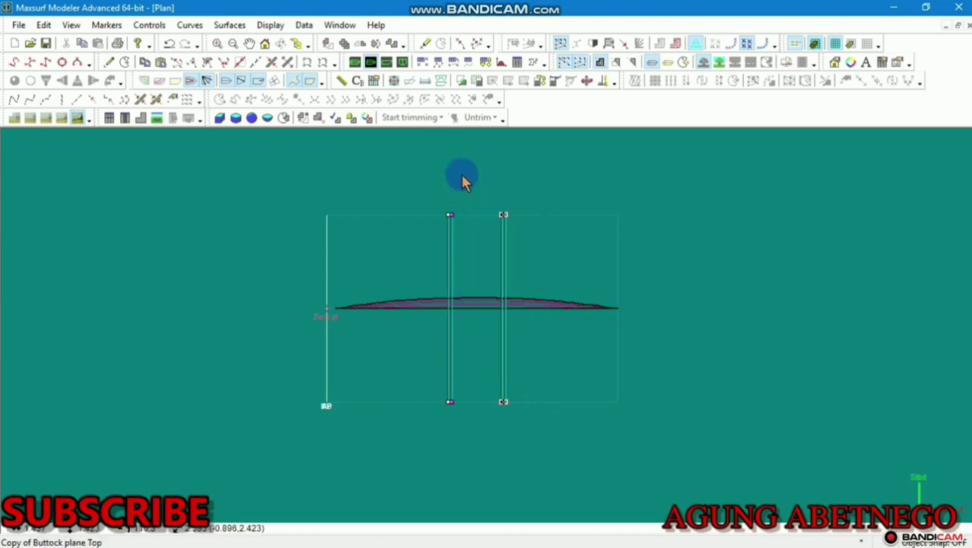
drag(466, 173, 410, 449)
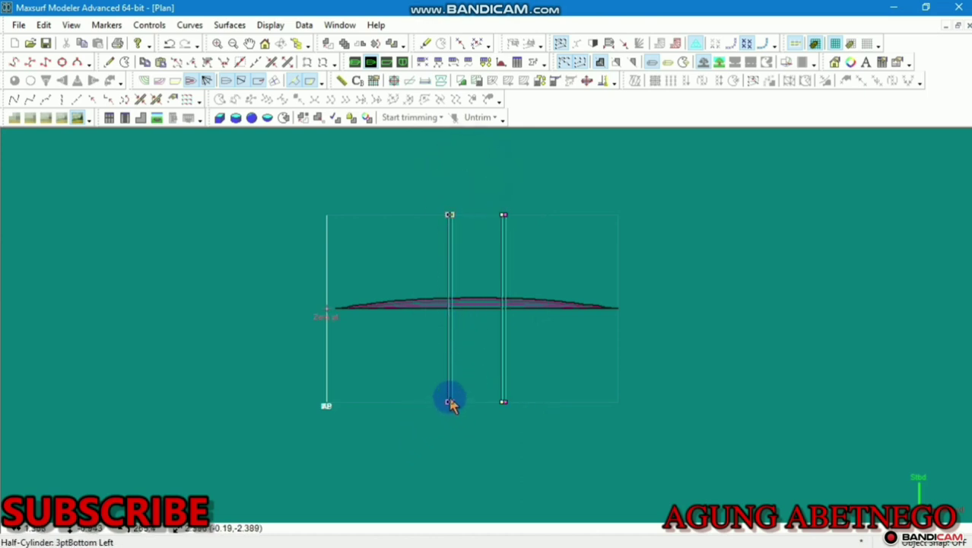
drag(453, 409, 445, 407)
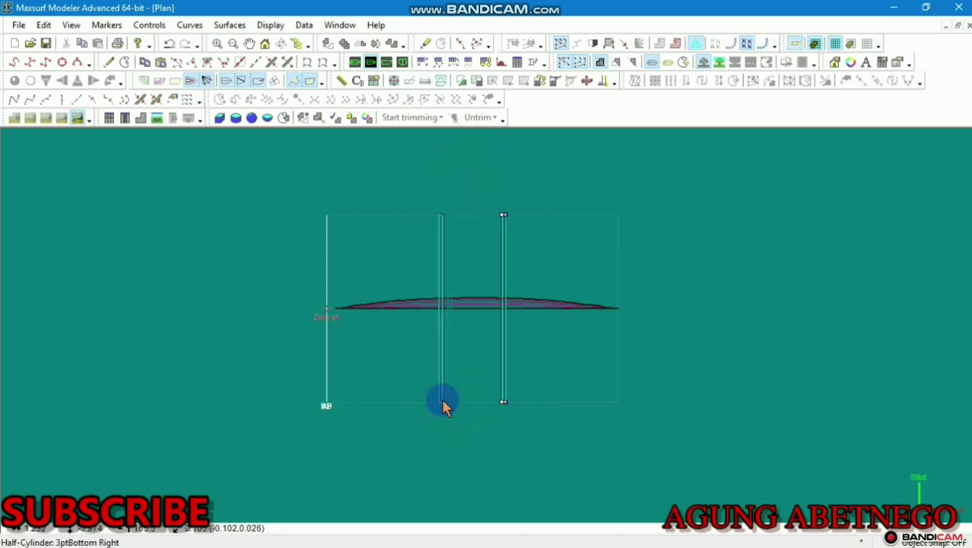
In Profile, lower both thwarts onto the sheer line, then view them in Perspective
key(ctrl+1)
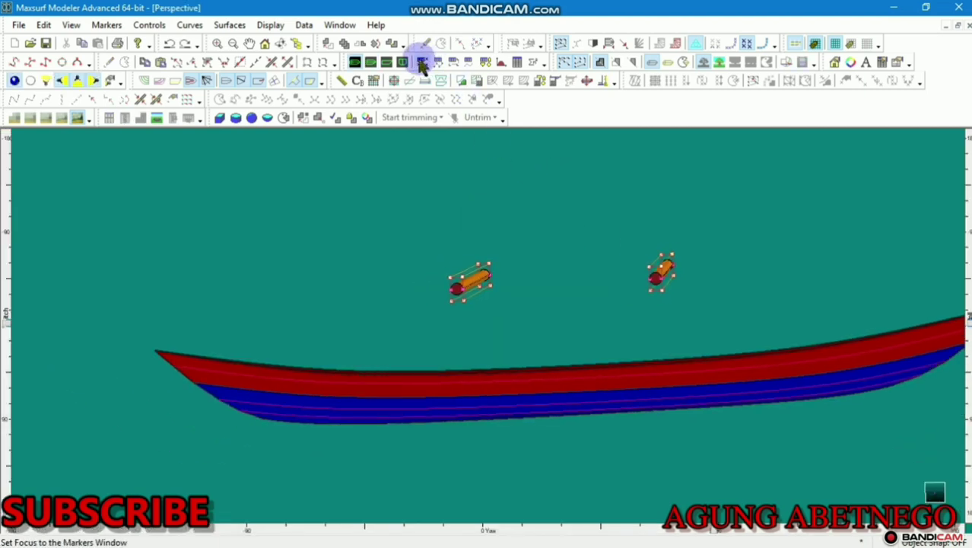
click(384, 62)
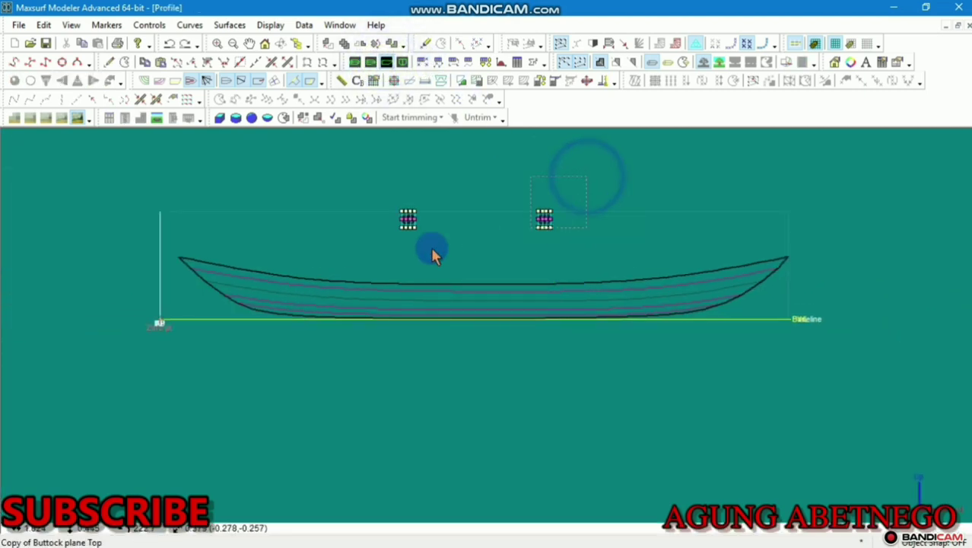
scroll(464, 201, up, 5)
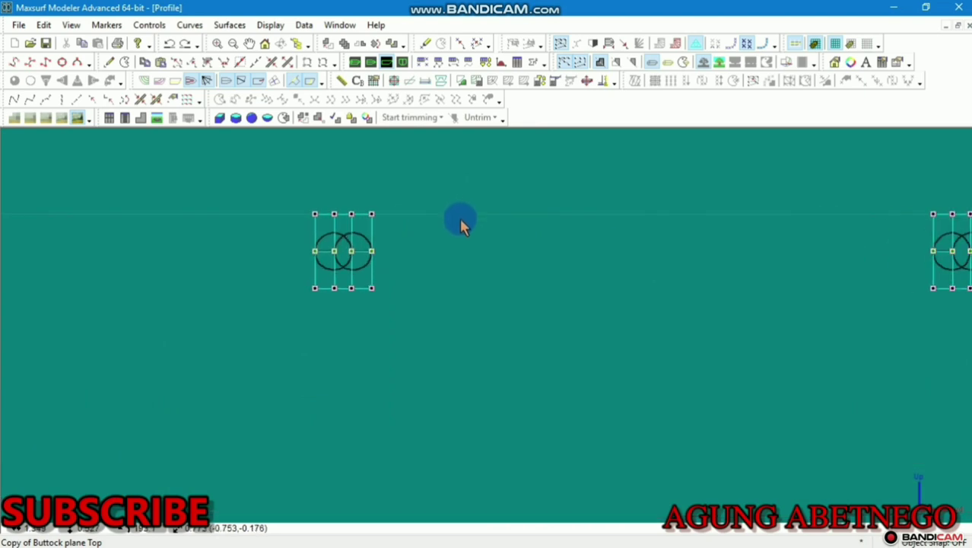
scroll(456, 220, down, 4)
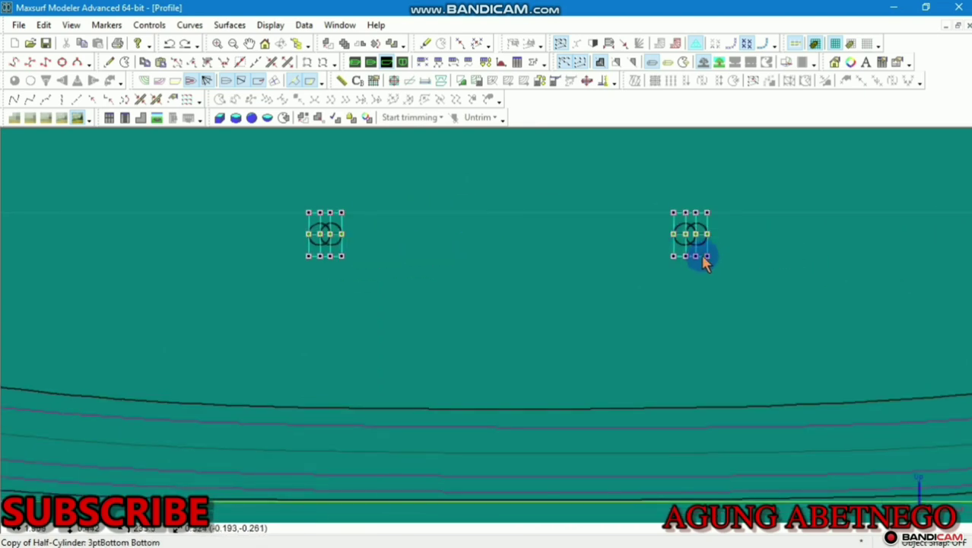
drag(710, 239, 716, 427)
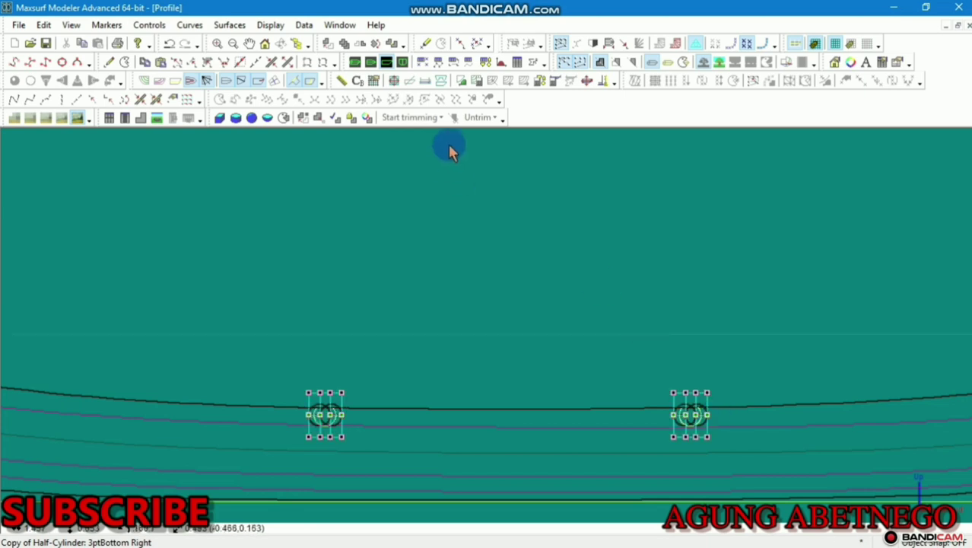
click(354, 61)
drag(501, 328, 960, 290)
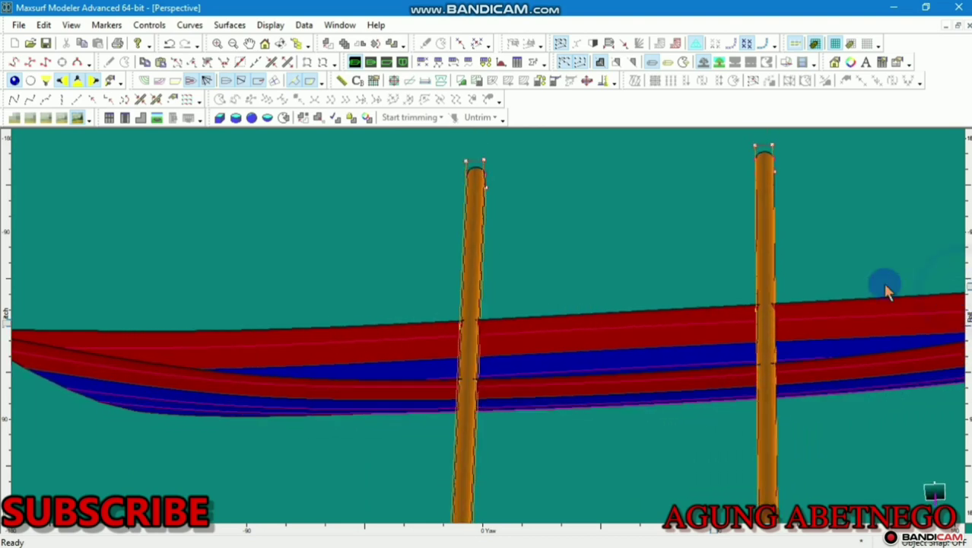
Orbit the perspective to inspect the thwarts, then zoom into the Body Plan sections
scroll(639, 257, down, 4)
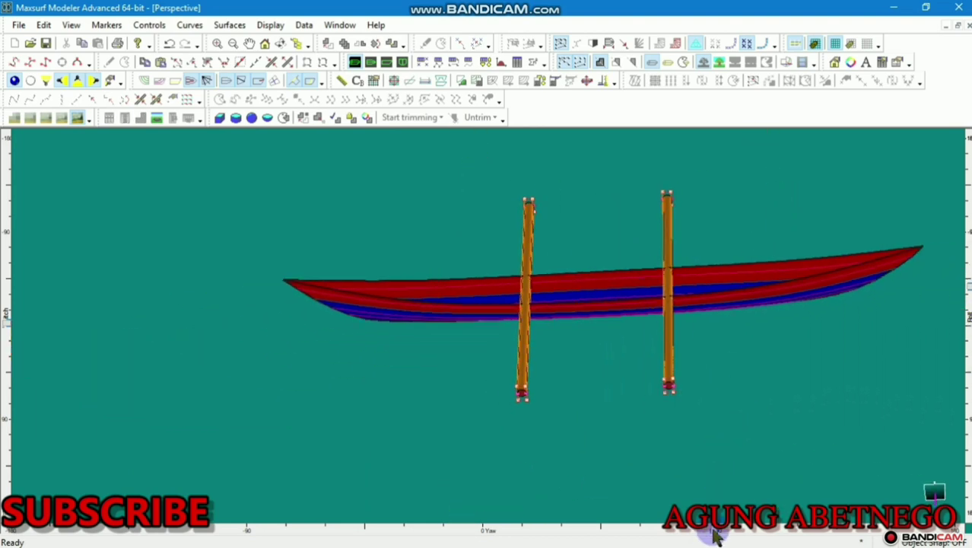
drag(715, 536, 350, 452)
mouse_move(966, 290)
mouse_down()
mouse_move(966, 325)
mouse_move(952, 275)
mouse_move(957, 302)
mouse_up()
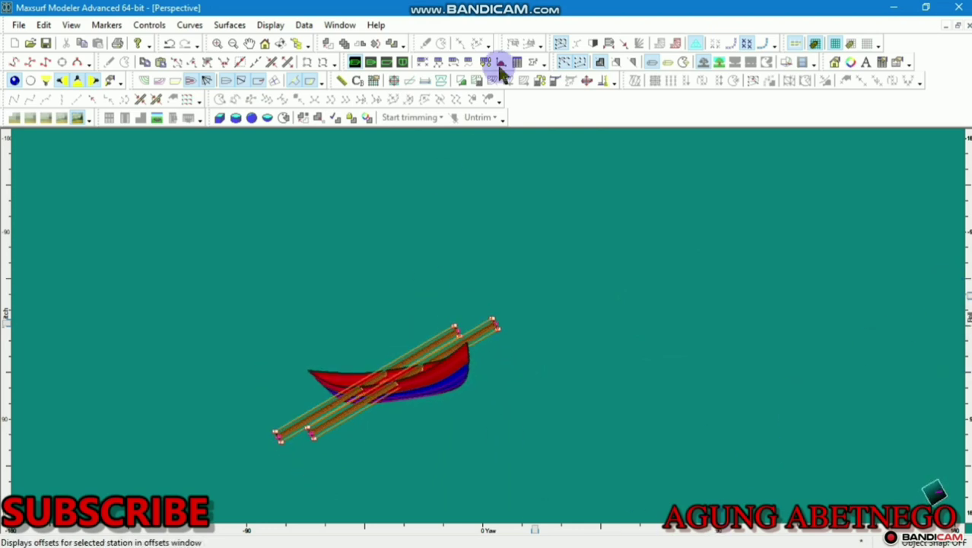
click(402, 62)
scroll(623, 249, up, 3)
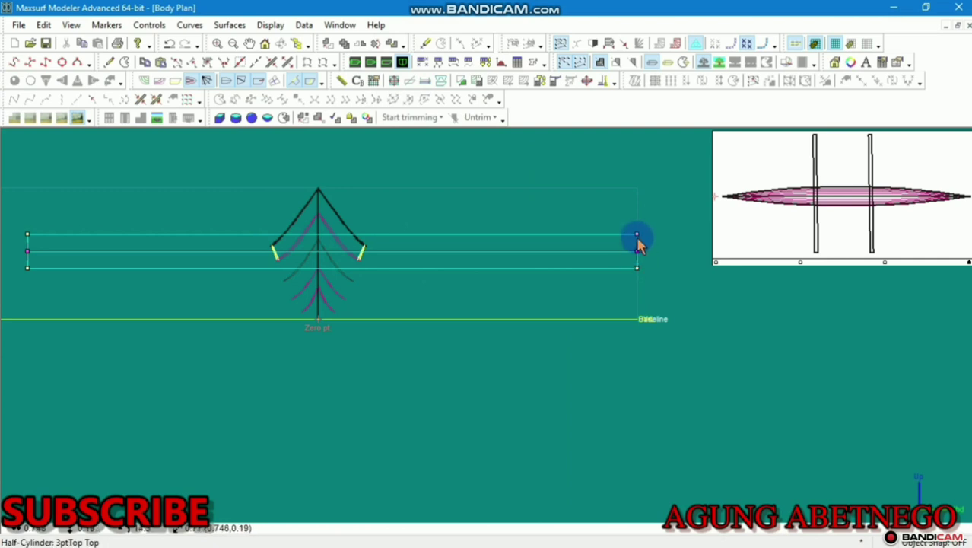
Set the thwart ends' control point offsets to 1 m and -1 m via Control Properties
double_click(637, 237)
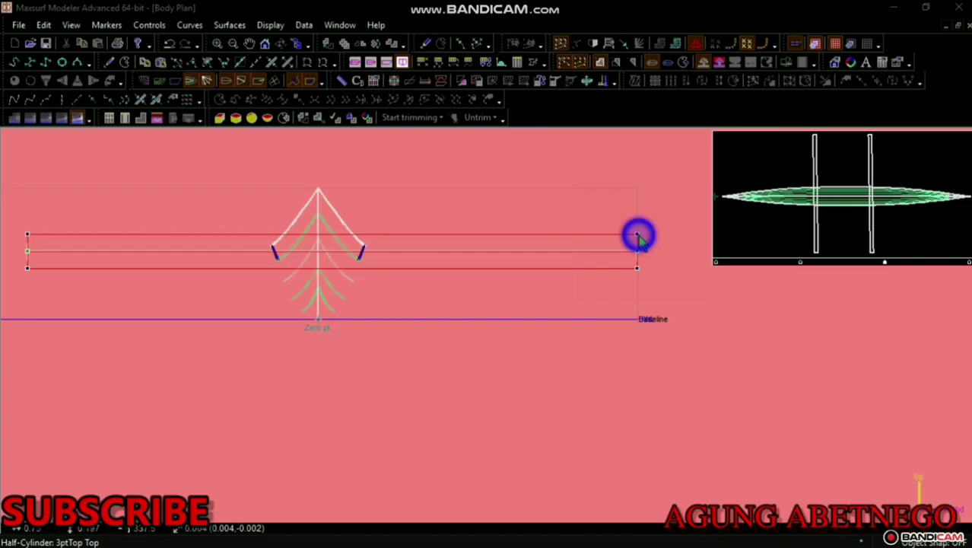
click(546, 191)
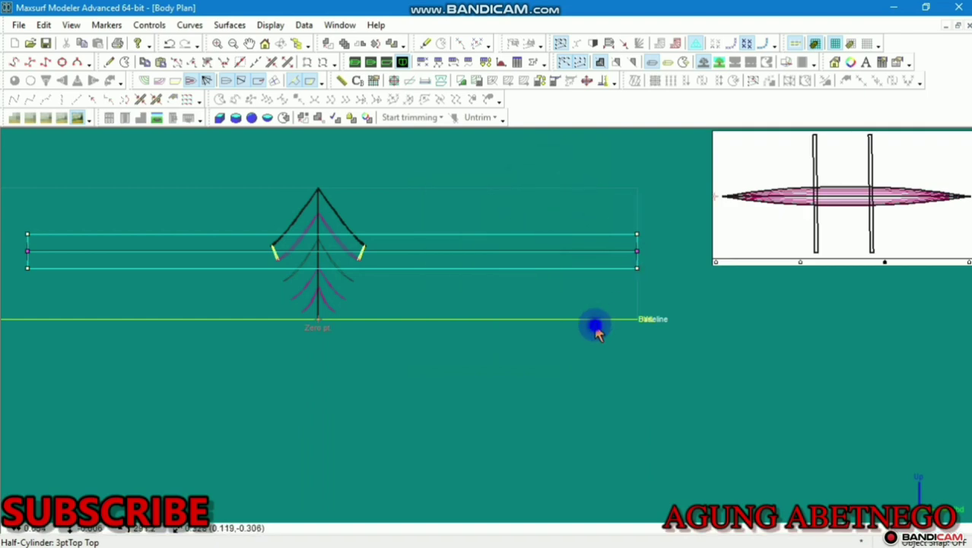
click(144, 25)
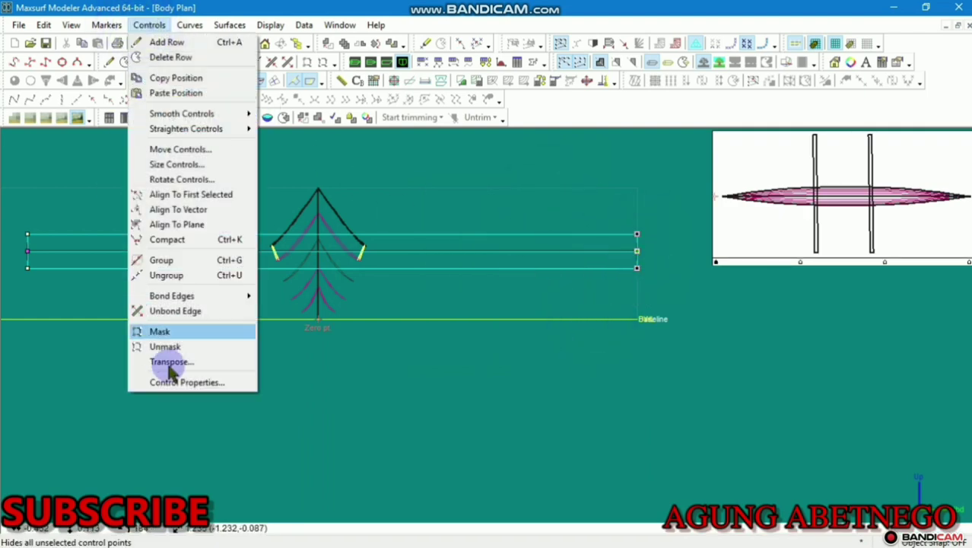
click(169, 362)
drag(523, 275, 414, 307)
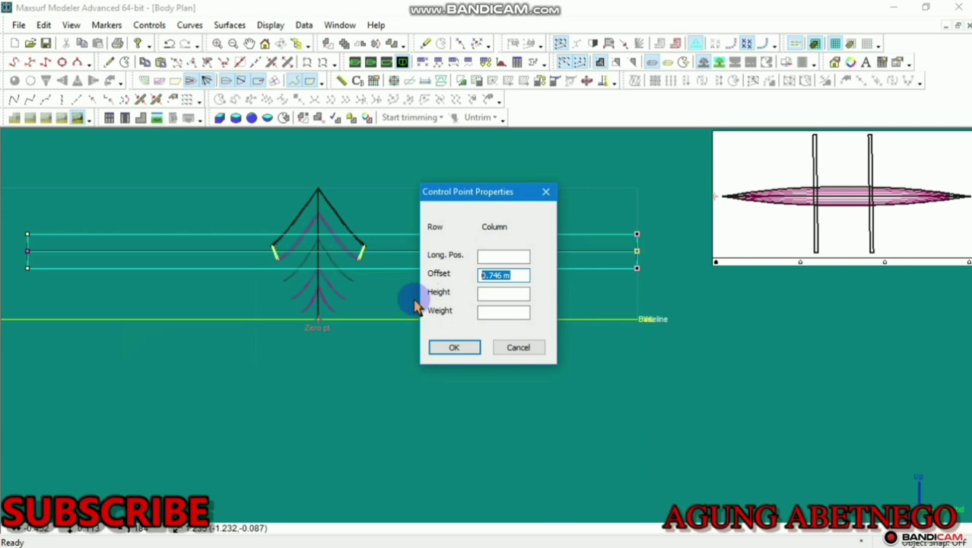
click(441, 348)
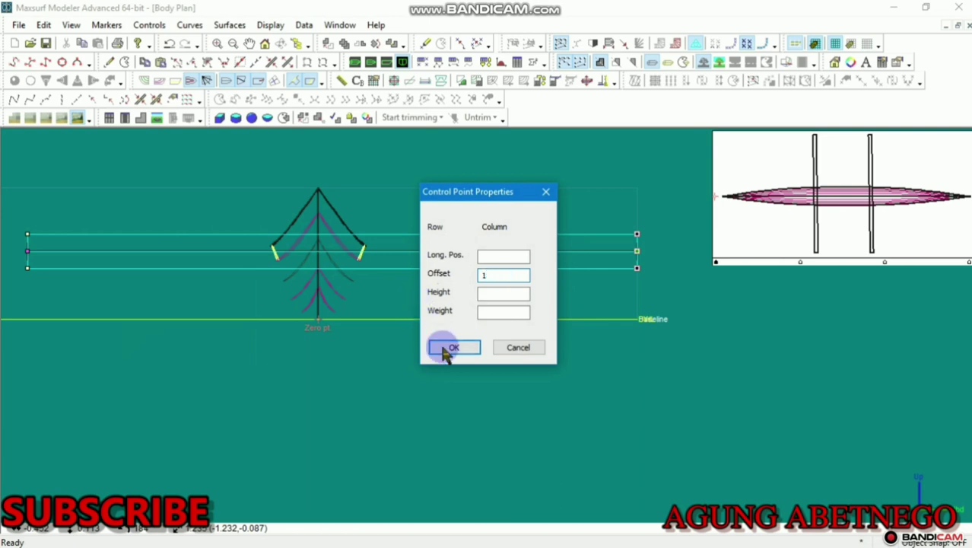
drag(235, 274, 160, 354)
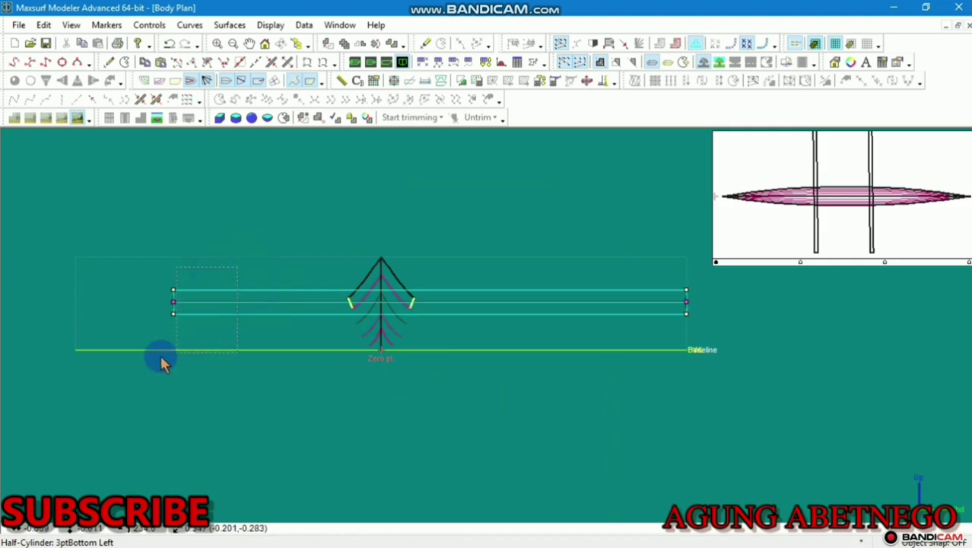
click(149, 25)
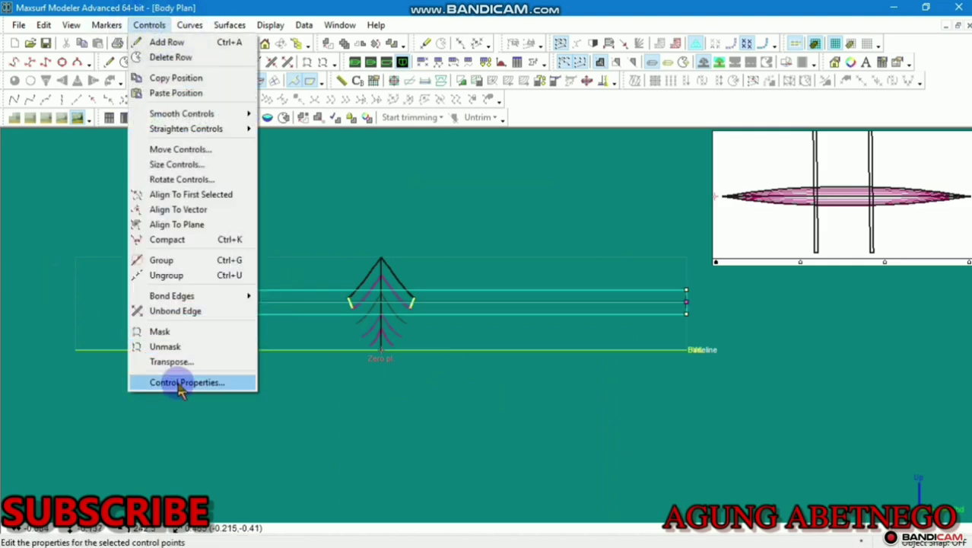
click(187, 382)
drag(482, 275, 516, 275)
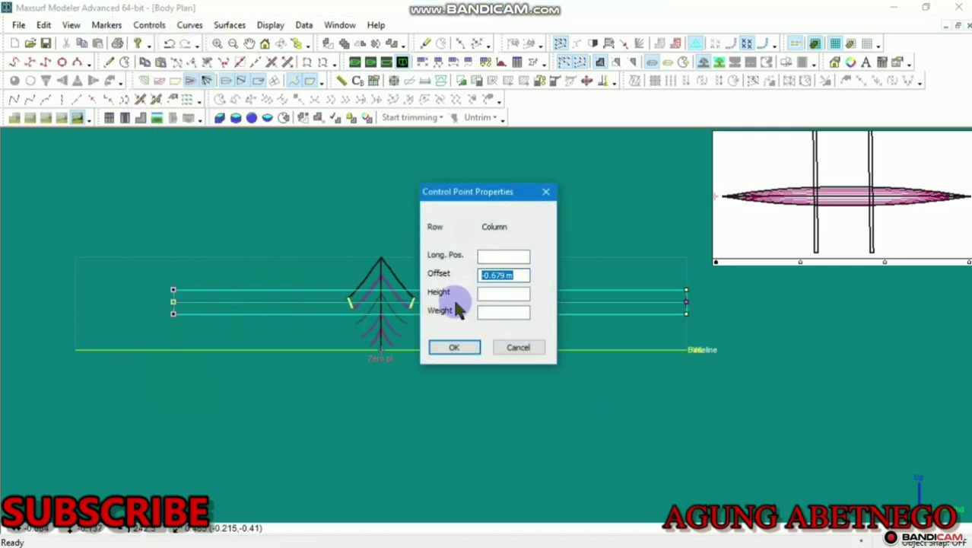
click(461, 351)
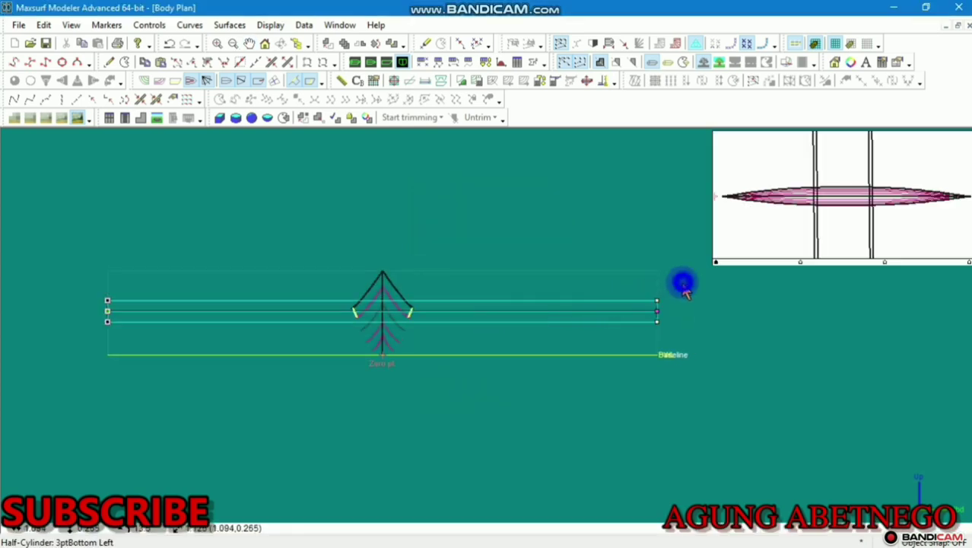
Change the end offsets to 0.8 m and -0.8 m and view the thwarts in Perspective
click(153, 24)
click(211, 382)
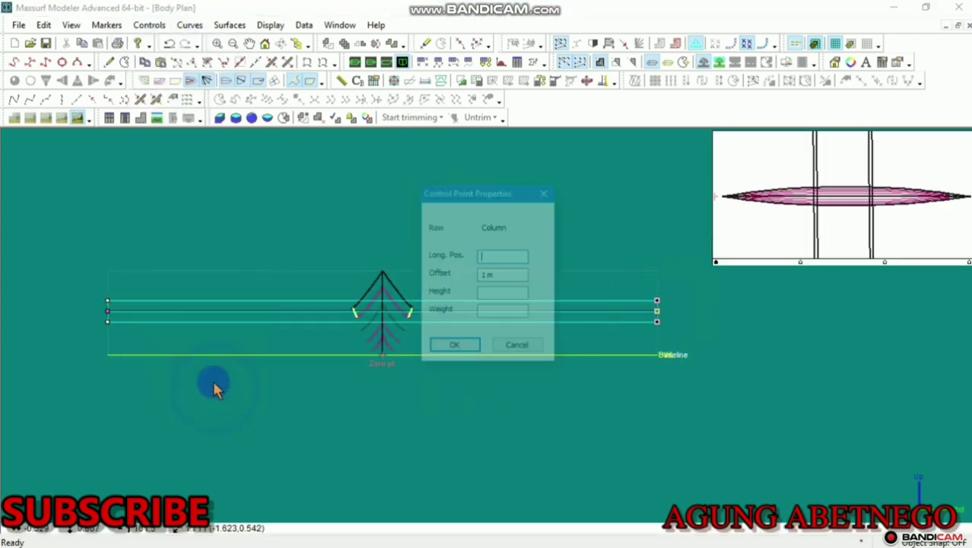
drag(495, 278, 440, 283)
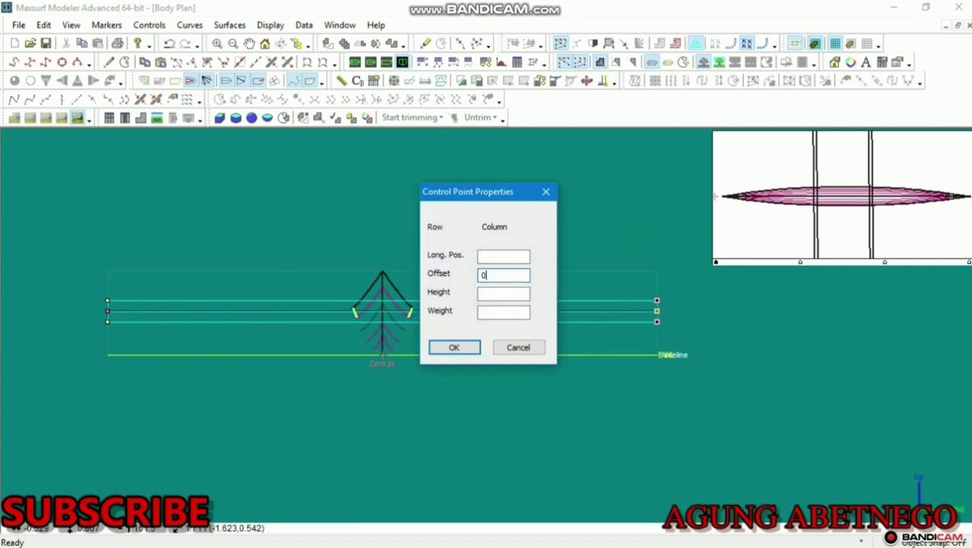
text(0.8)
click(465, 348)
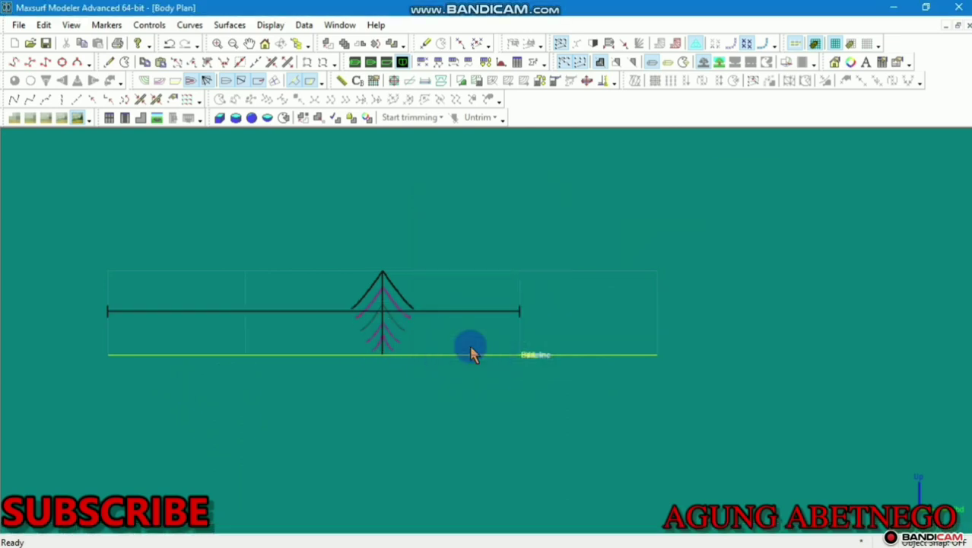
click(149, 24)
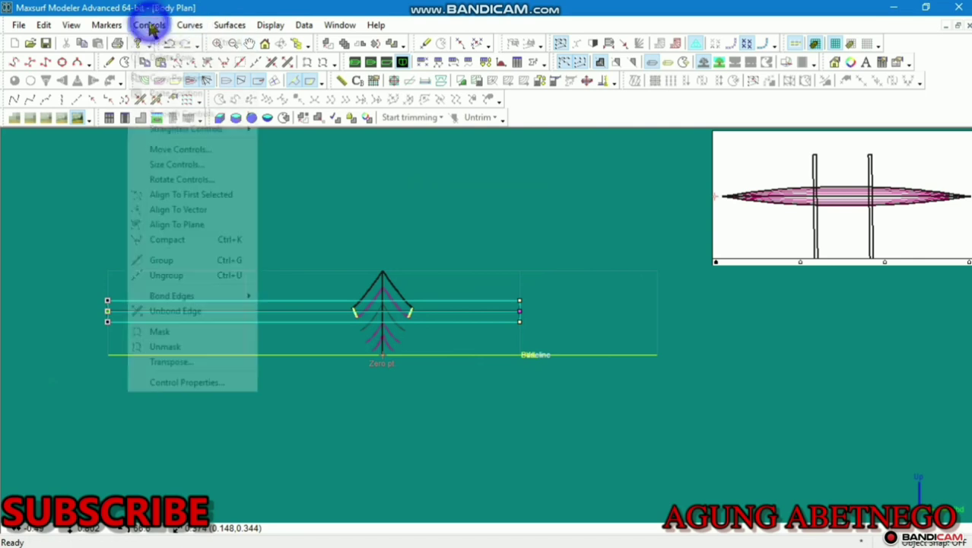
click(192, 391)
drag(506, 276, 432, 297)
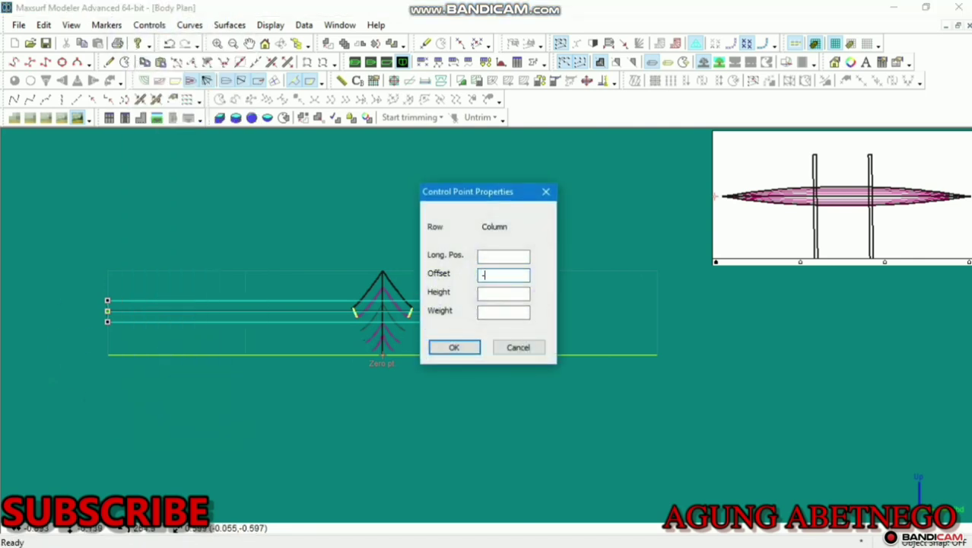
text(-0.8)
key(Return)
scroll(400, 338, up, 3)
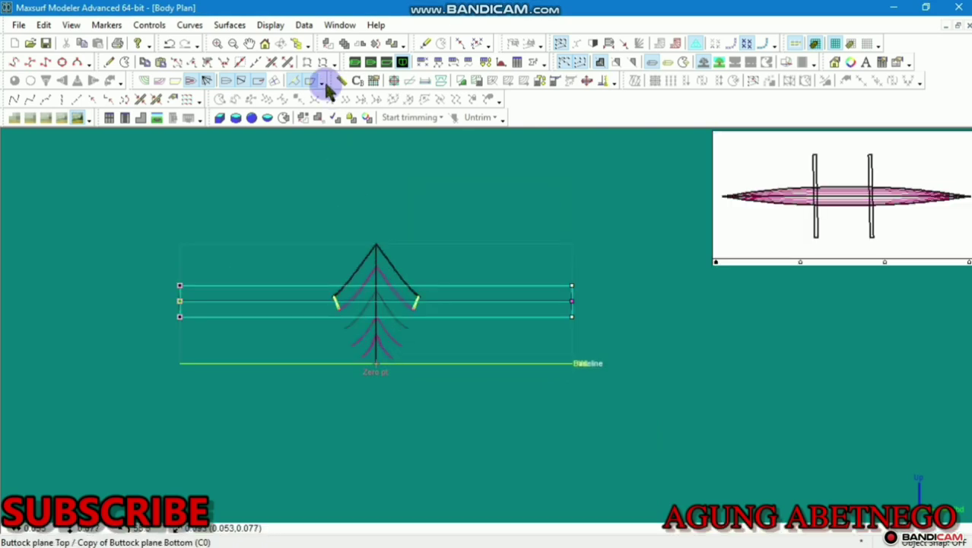
click(355, 64)
scroll(405, 407, up, 3)
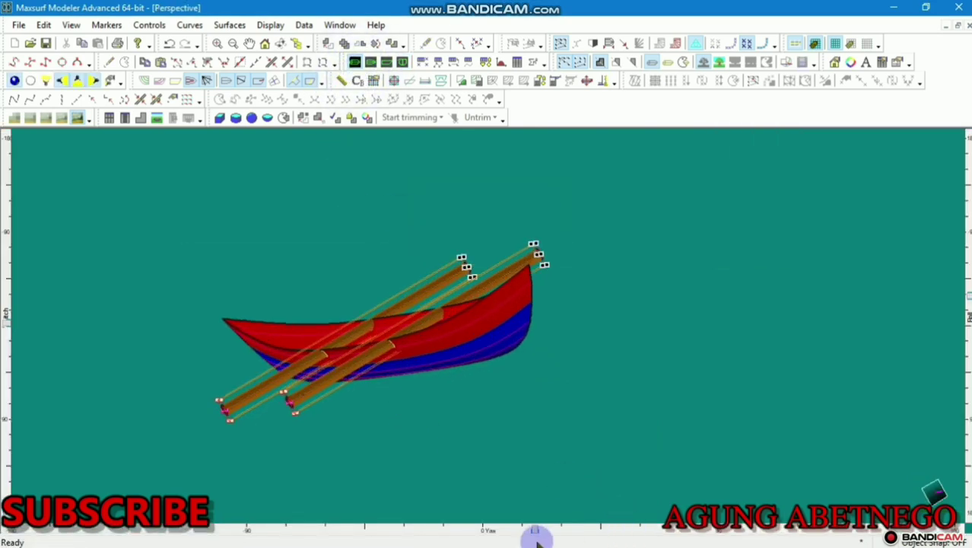
Lock the surfaces in rows 3 through 10 of the Surfaces table
drag(536, 530, 547, 426)
click(486, 62)
click(528, 258)
click(527, 246)
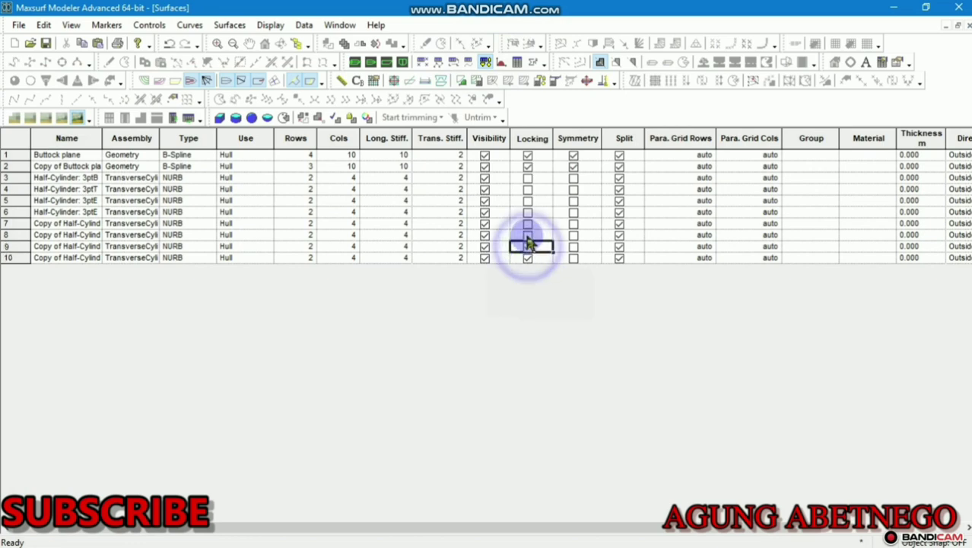
click(528, 235)
click(527, 224)
click(528, 213)
click(528, 201)
click(528, 189)
click(528, 178)
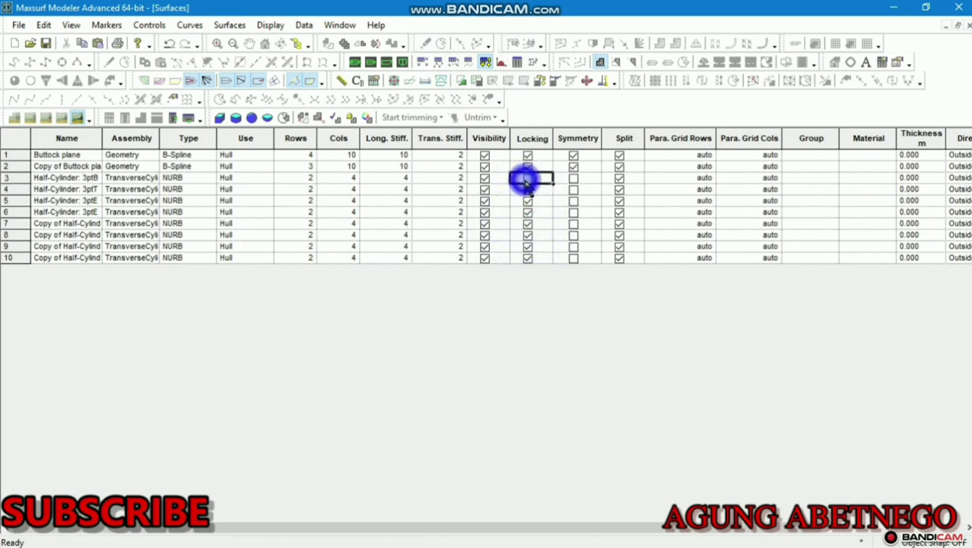
Inspect the canoe in Perspective and Profile, ending on the side profile view
click(388, 62)
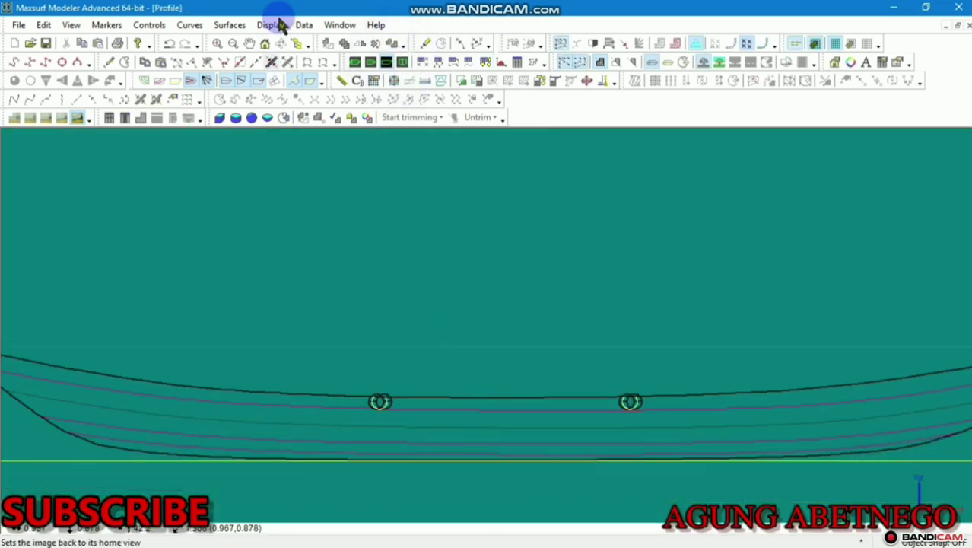
click(355, 63)
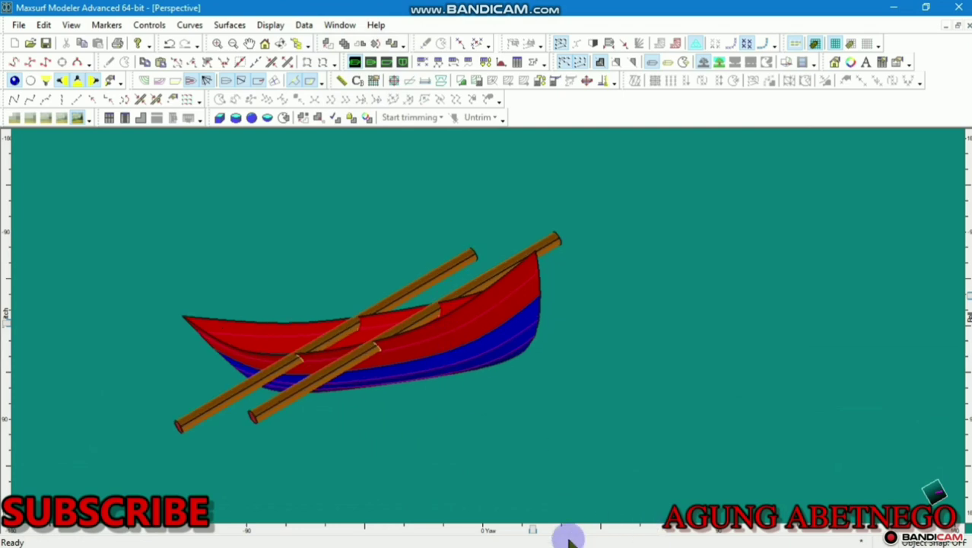
drag(532, 531, 797, 530)
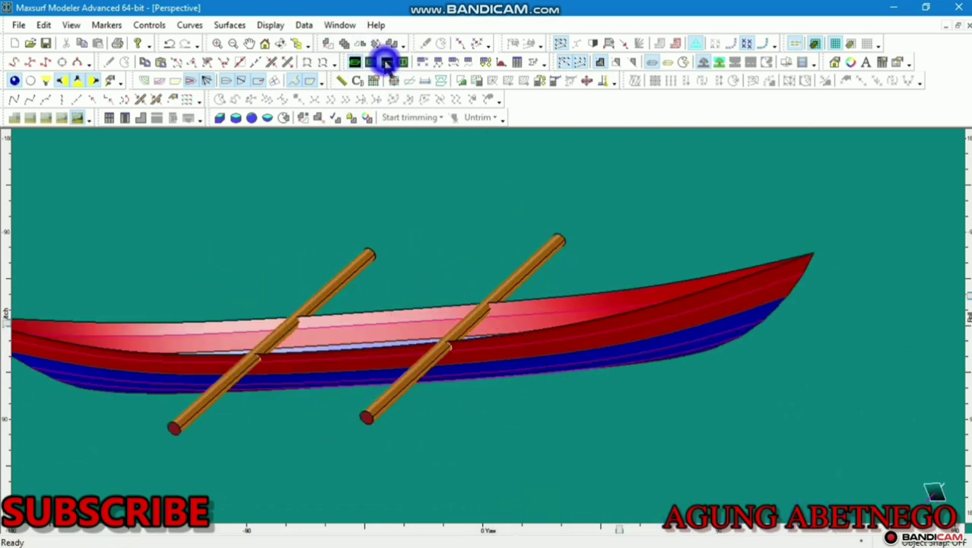
click(386, 62)
scroll(536, 392, down, 2)
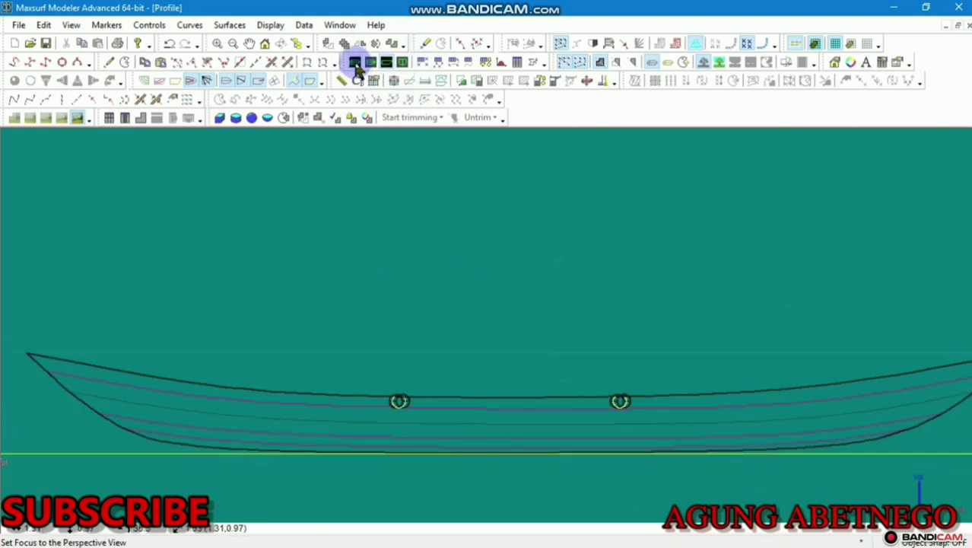
click(355, 63)
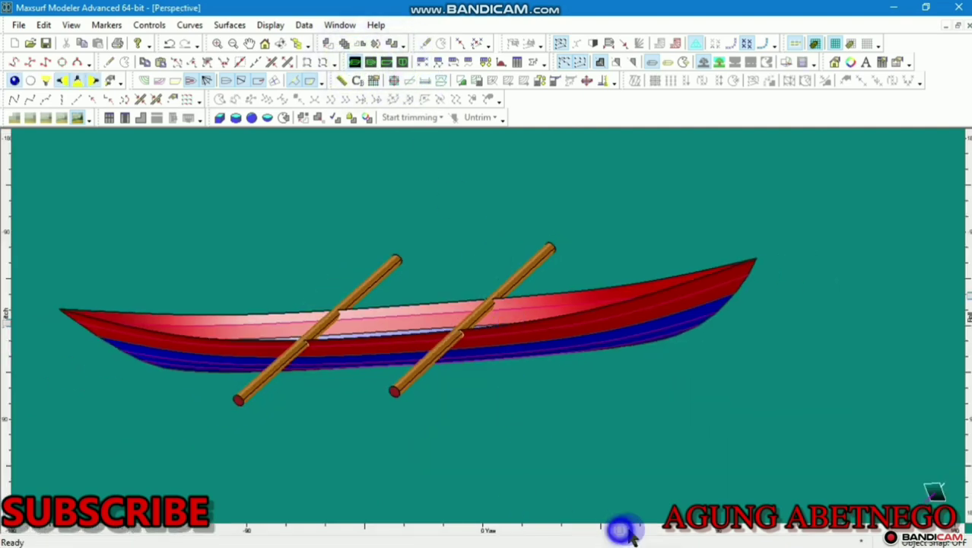
drag(629, 532, 910, 458)
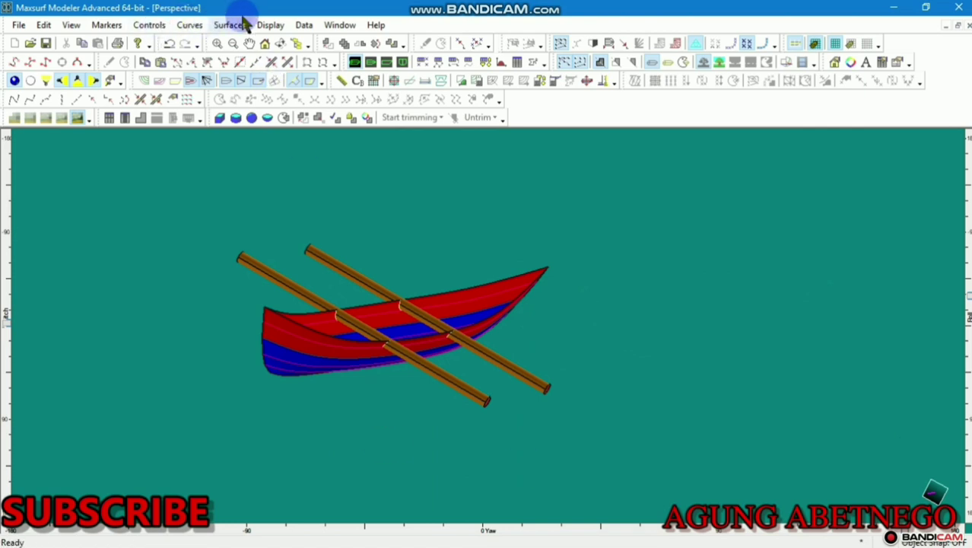
click(386, 63)
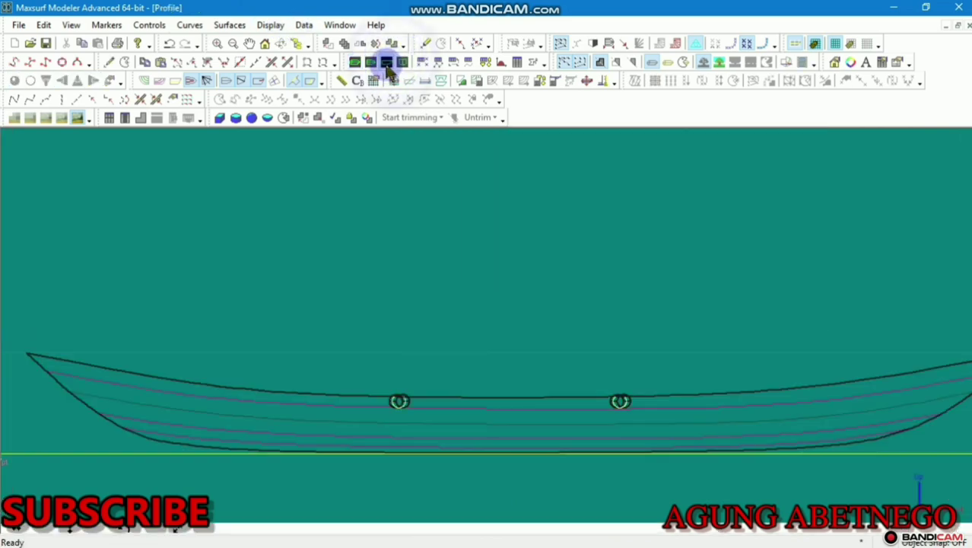
Add a buttock plane surface and drag its corners into a thin strip above the hull
click(156, 25)
mouse_move(247, 57)
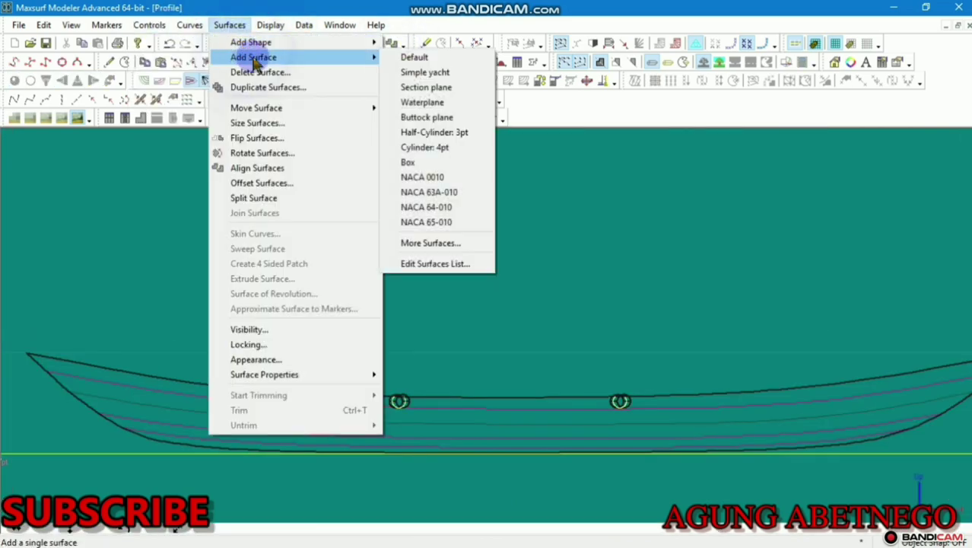
click(438, 117)
scroll(514, 270, down, 4)
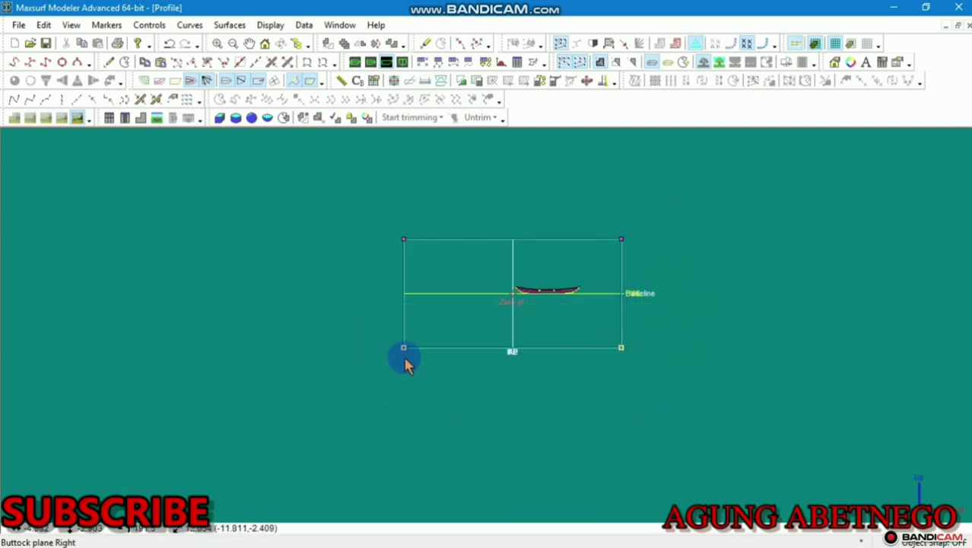
drag(404, 349, 461, 247)
scroll(461, 248, up, 2)
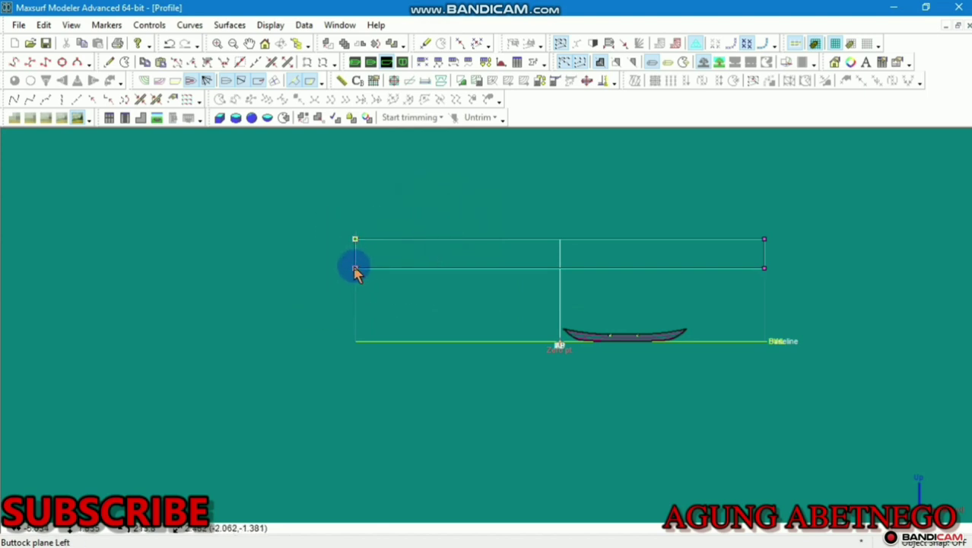
drag(355, 271, 650, 275)
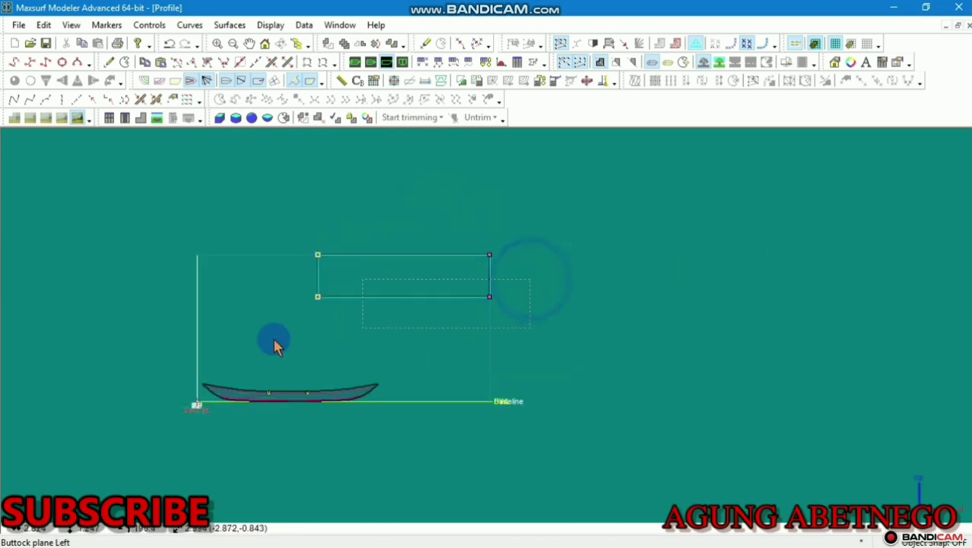
drag(317, 297, 321, 265)
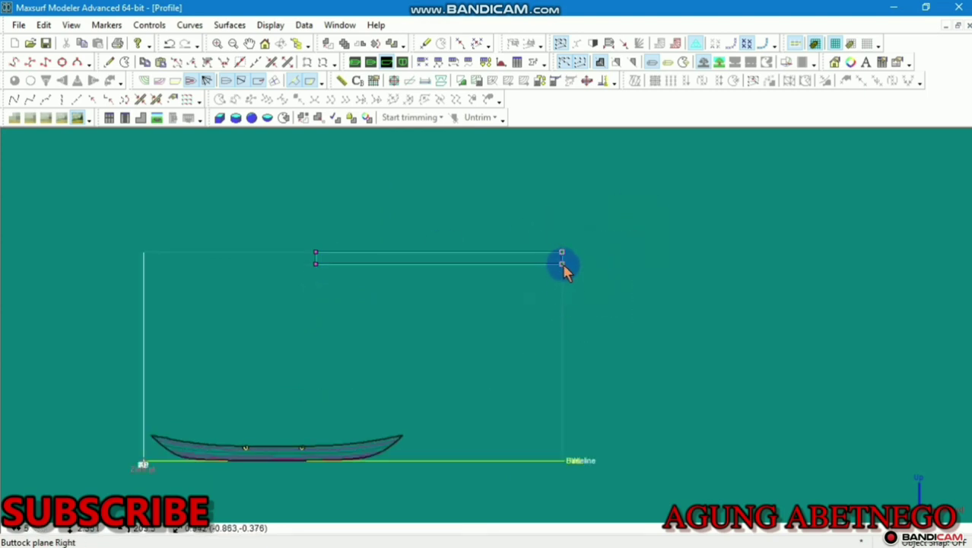
Raise the plane's bottom control points to flatten the strip
scroll(461, 275, up, 5)
drag(588, 244, 190, 327)
drag(527, 268, 524, 251)
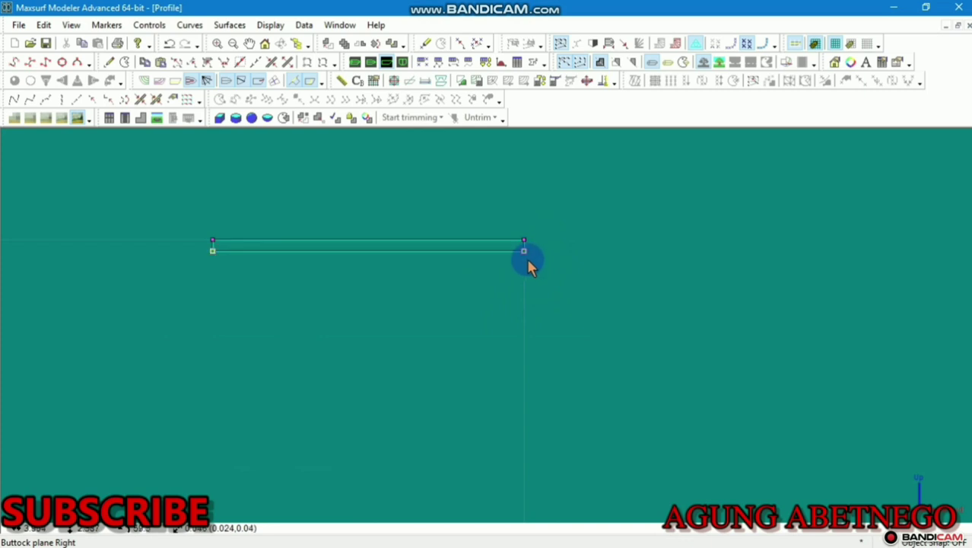
scroll(486, 275, up, 3)
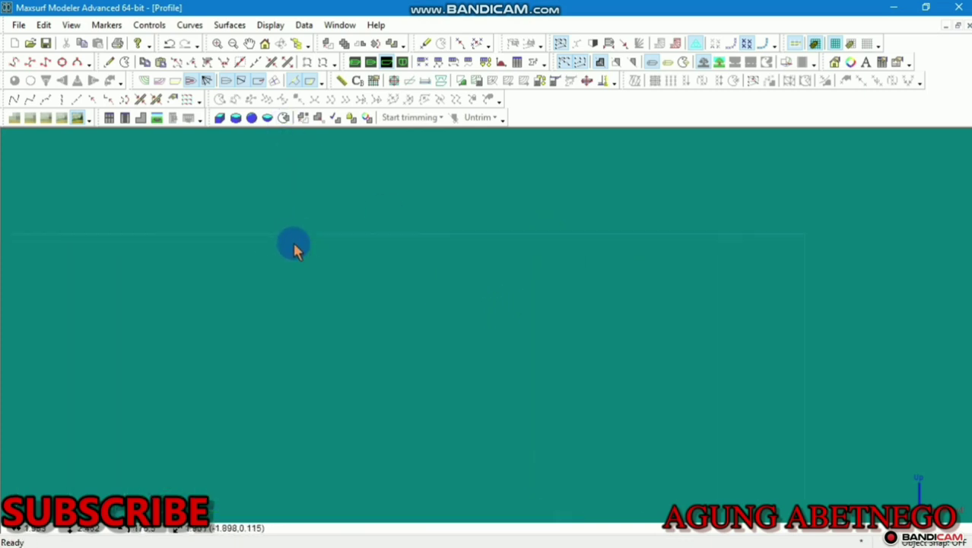
scroll(302, 245, up, 5)
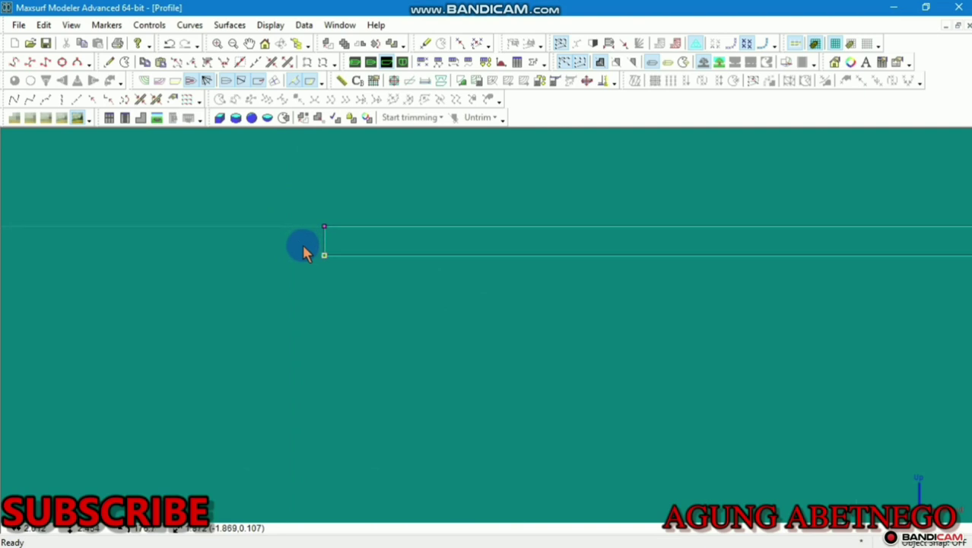
scroll(302, 245, down, 2)
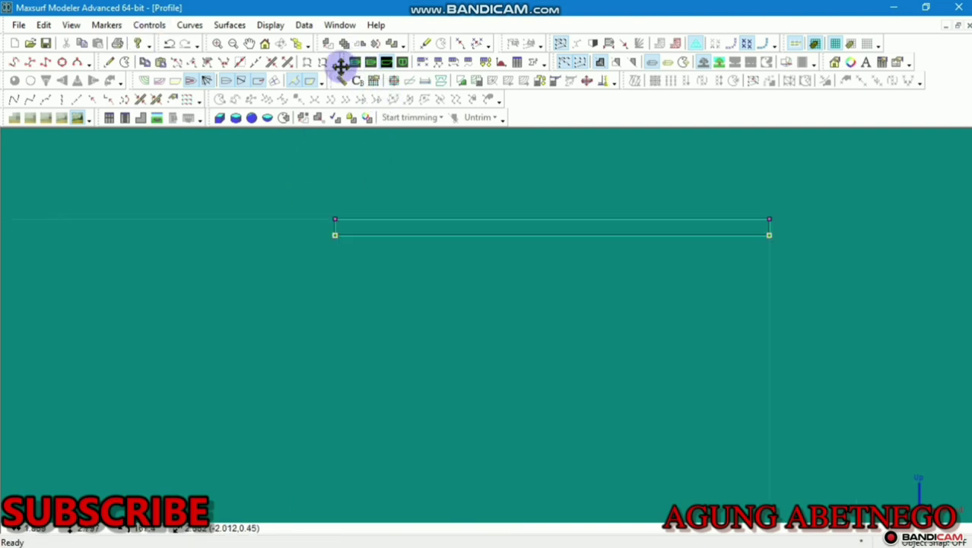
Add a new column of control points, giving its top point a 2.5 m height
click(109, 61)
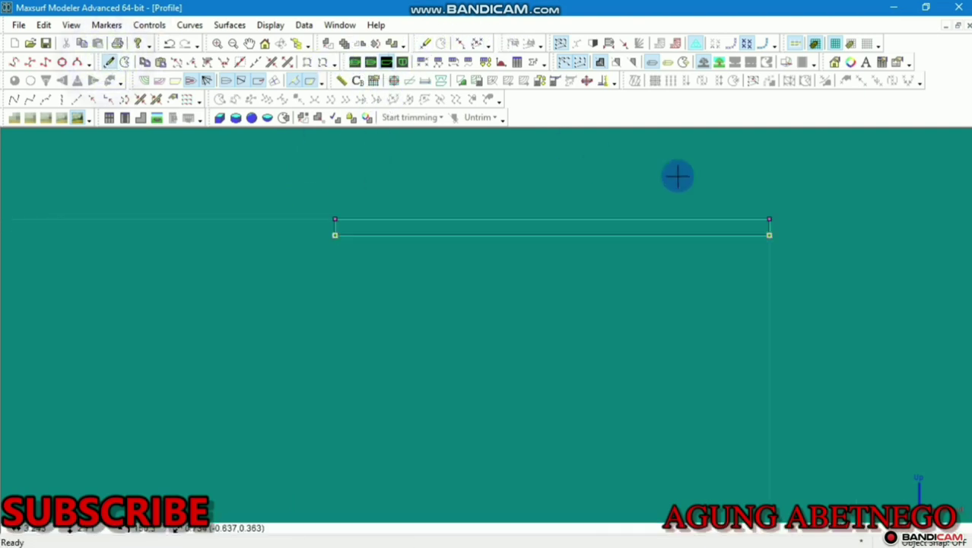
click(698, 219)
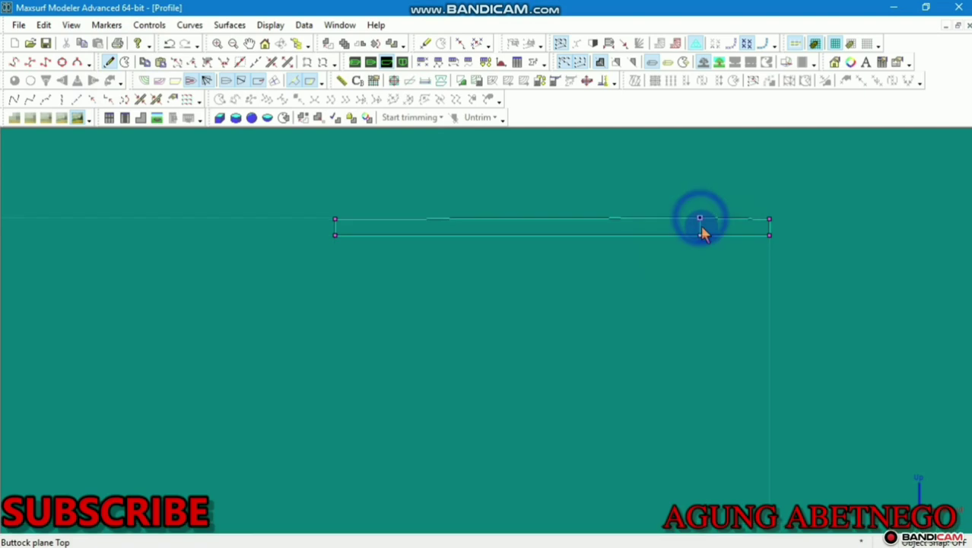
double_click(769, 219)
click(508, 294)
key(ctrl+c)
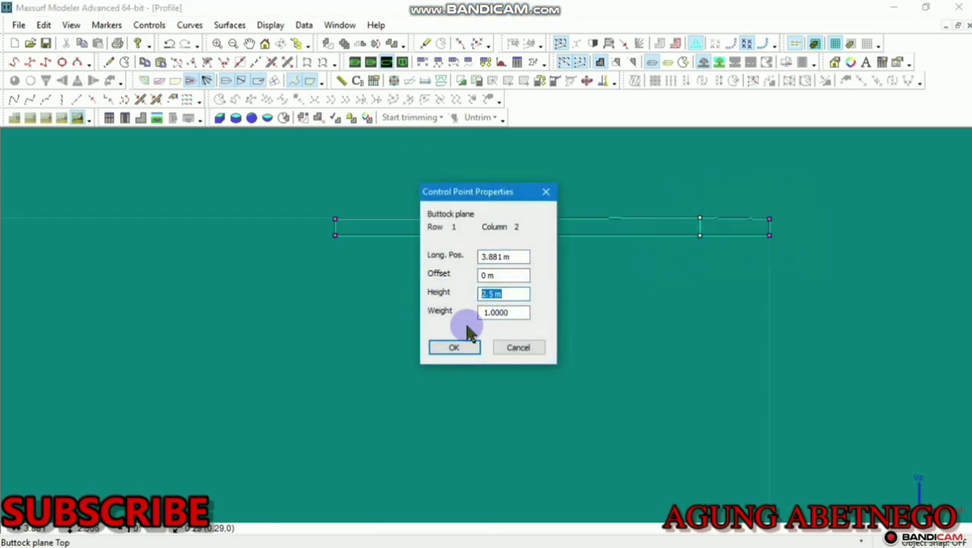
click(457, 346)
Set the plane's whole top row of control points to 2.5 m height
drag(895, 149, 207, 230)
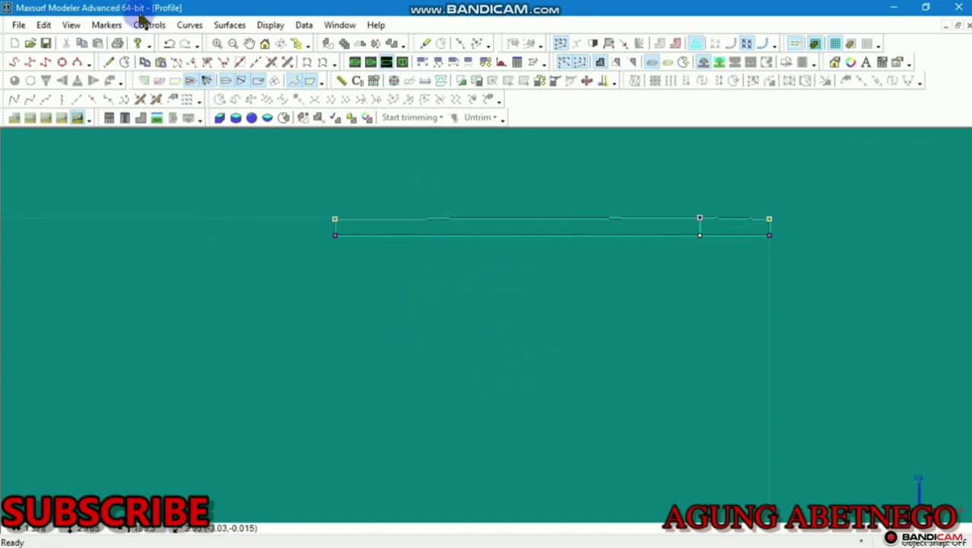
click(149, 24)
click(199, 380)
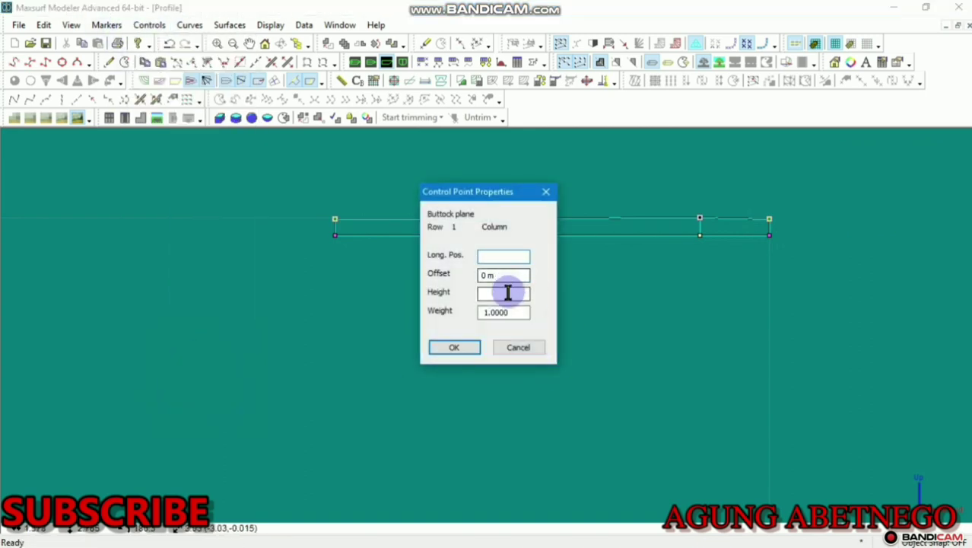
key(ctrl+v)
click(480, 348)
drag(820, 165, 328, 271)
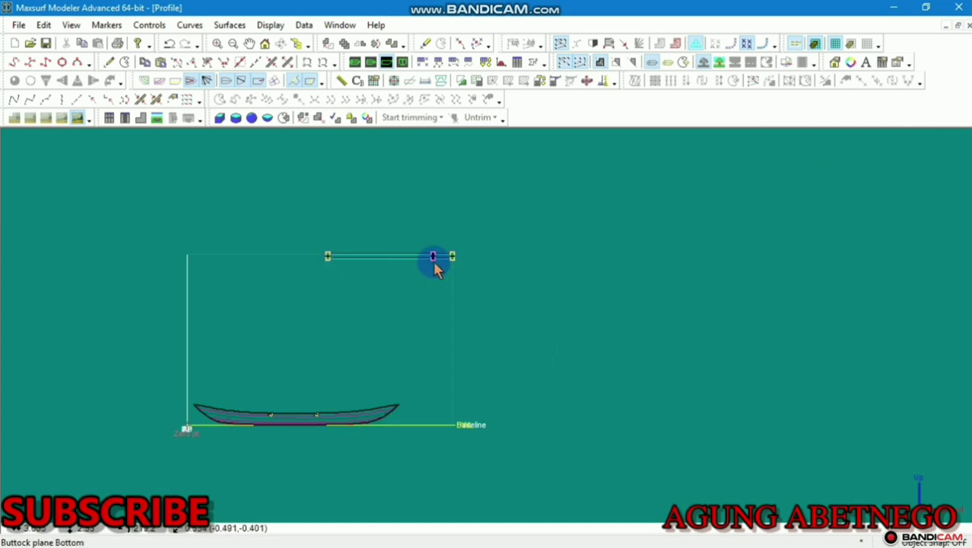
Lower the selected top point to the baseline and shift the plane's control points left
drag(433, 256, 348, 435)
scroll(347, 430, up, 1)
middle_drag(348, 435, 428, 352)
scroll(428, 352, up, 2)
drag(448, 349, 366, 385)
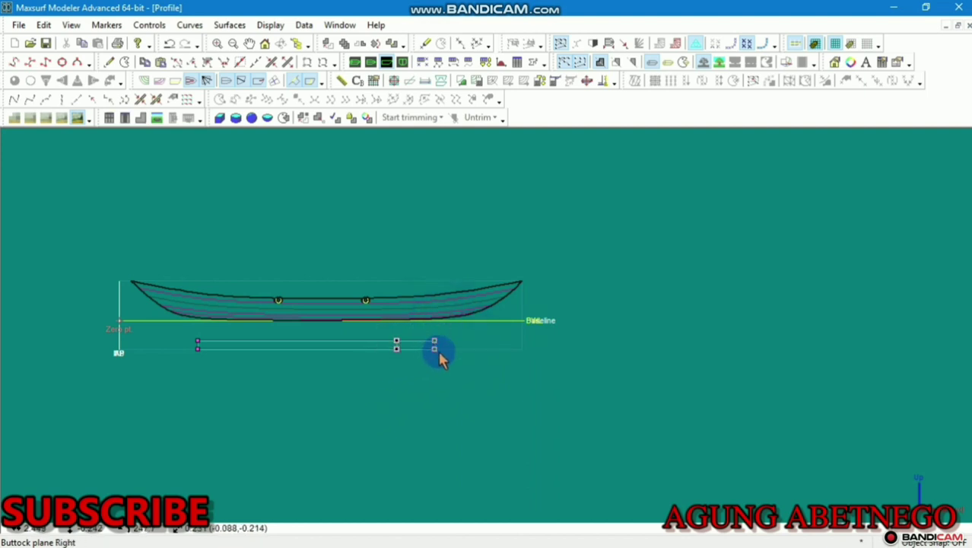
drag(414, 351, 358, 350)
Raise the plane's bottom row of points to make it a narrow horizontal strip
scroll(283, 348, up, 3)
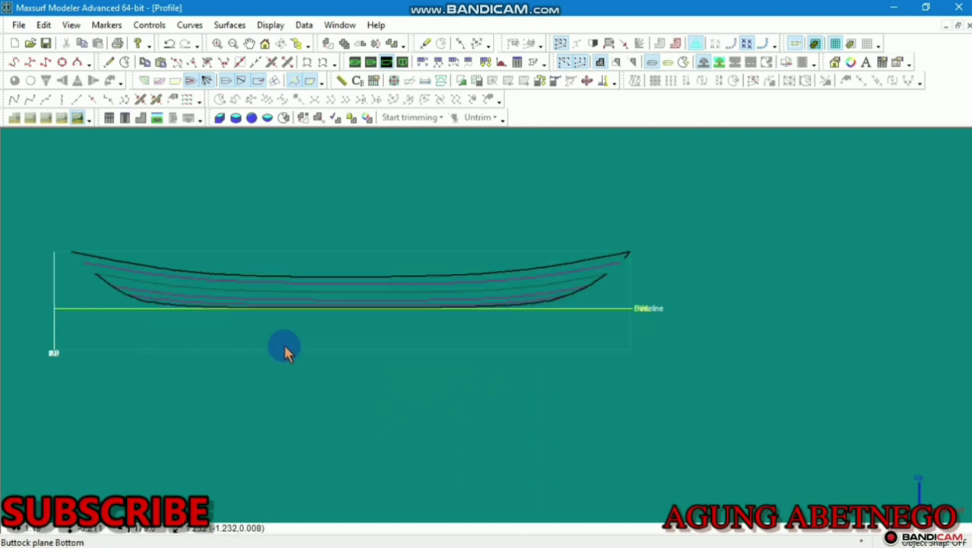
middle_drag(285, 349, 502, 356)
scroll(539, 354, up, 2)
drag(698, 354, 164, 423)
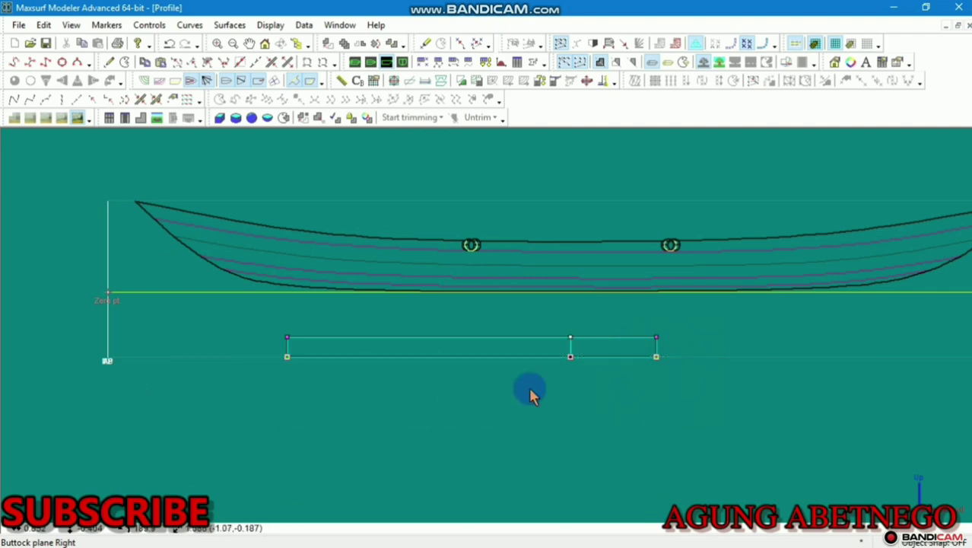
drag(571, 358, 569, 348)
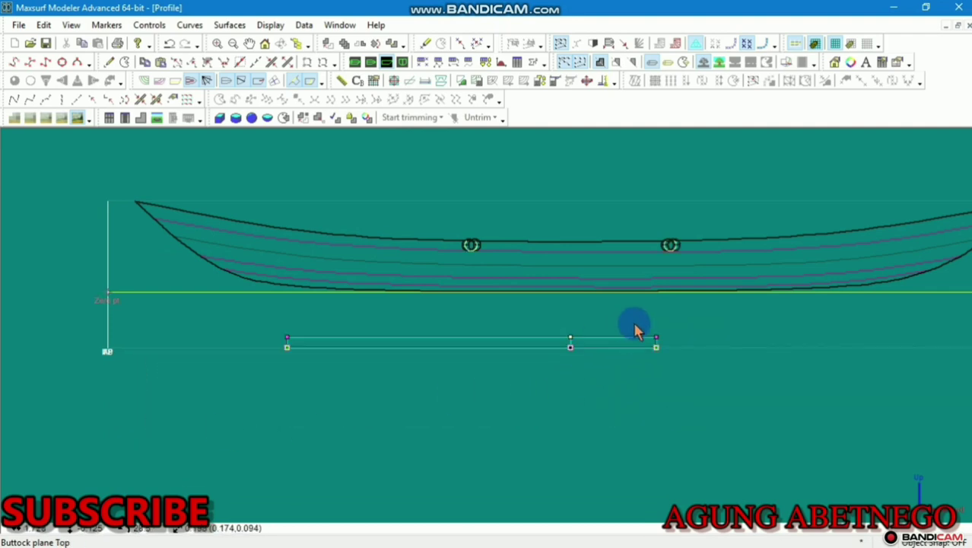
Look through the Controls and Surfaces menus, then reselect and clear the plane's points
click(152, 25)
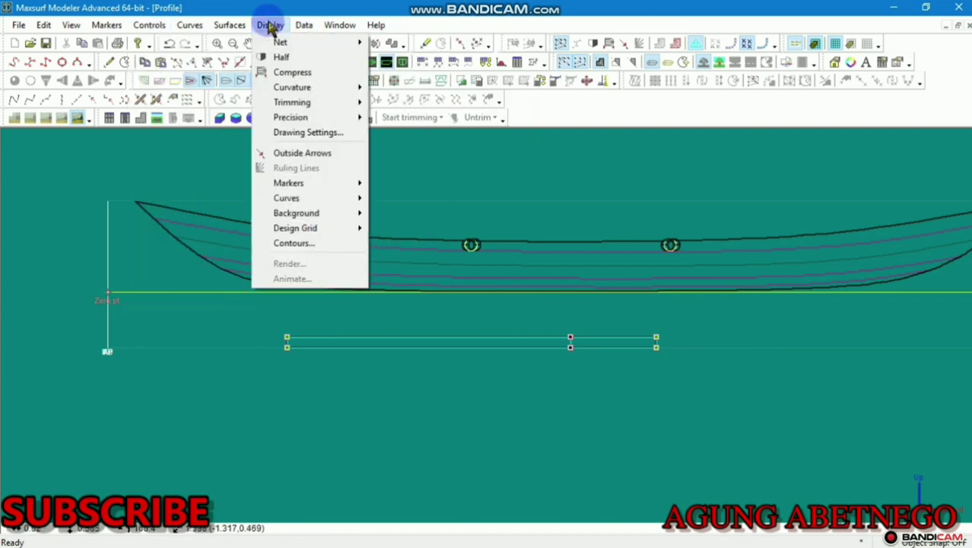
click(239, 27)
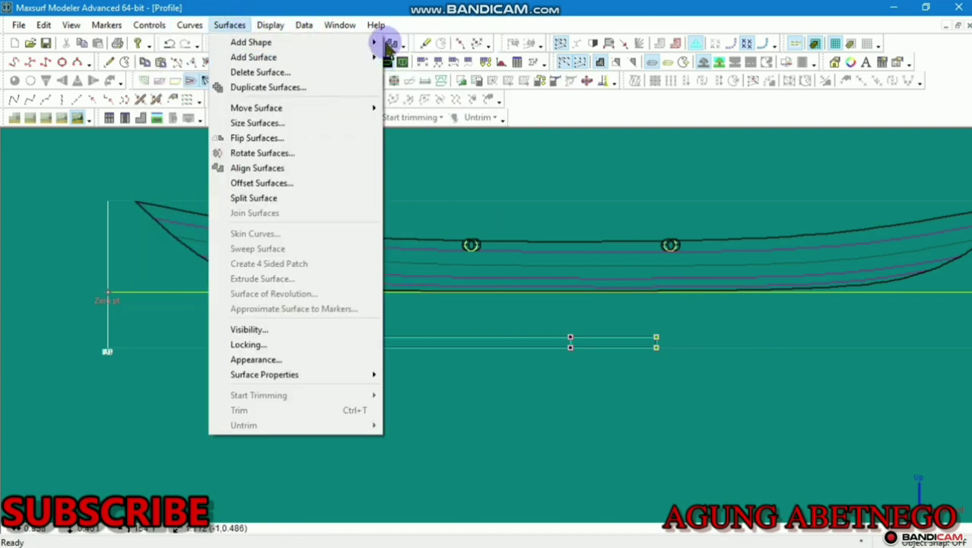
click(580, 413)
click(440, 387)
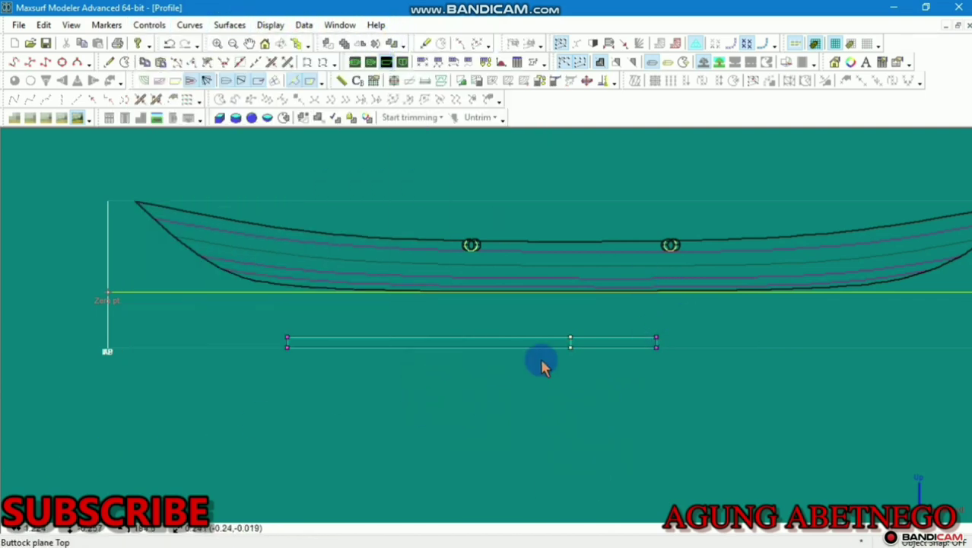
drag(703, 305, 520, 375)
click(72, 392)
Duplicate the buttock plane with 0 m spacing
click(340, 43)
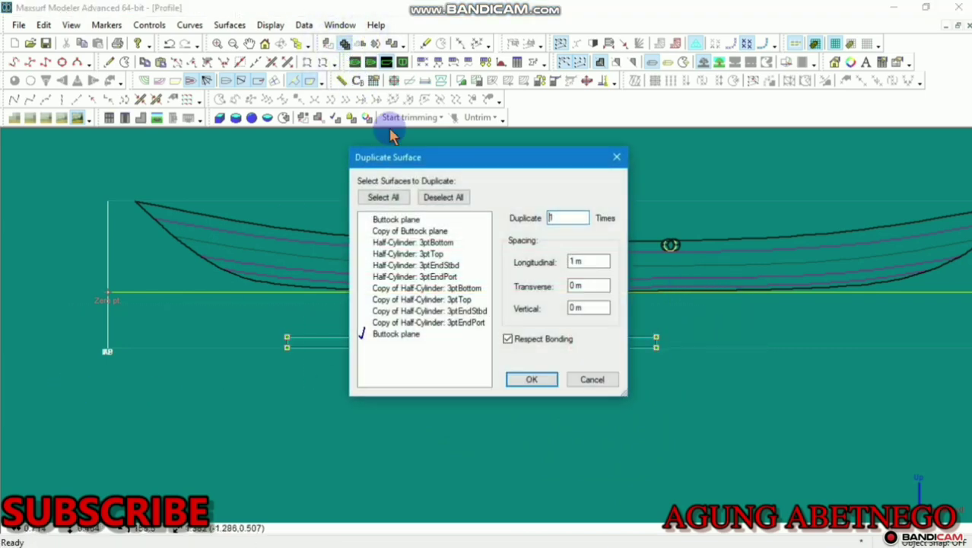
click(579, 262)
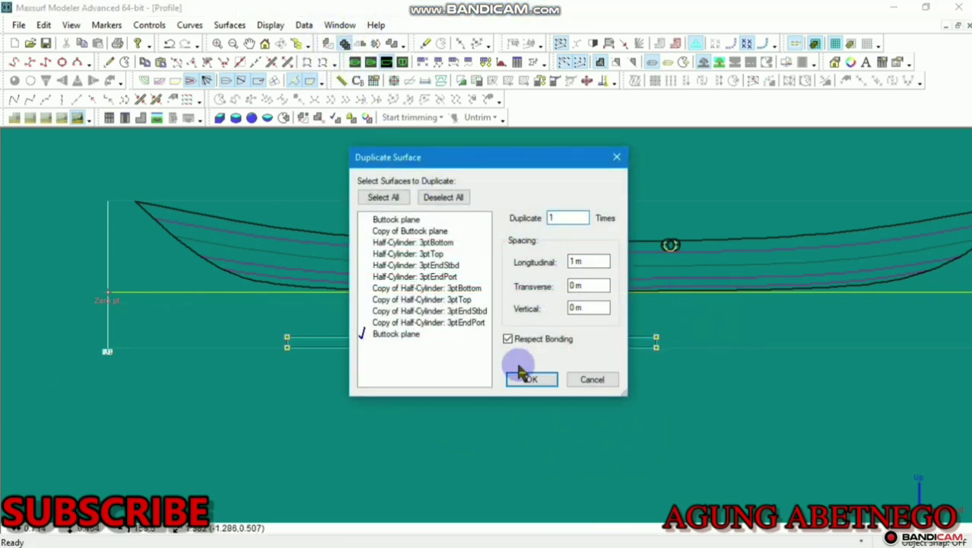
double_click(569, 261)
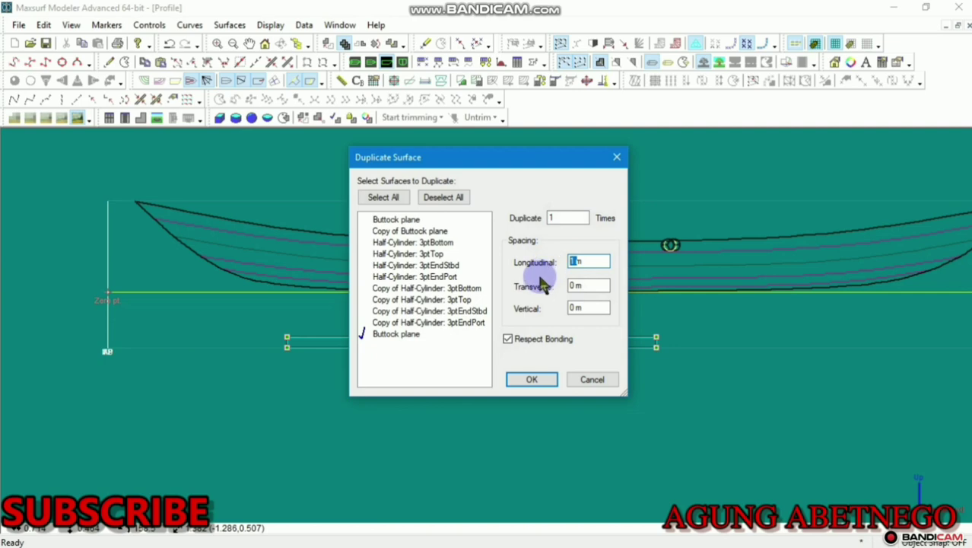
double_click(578, 307)
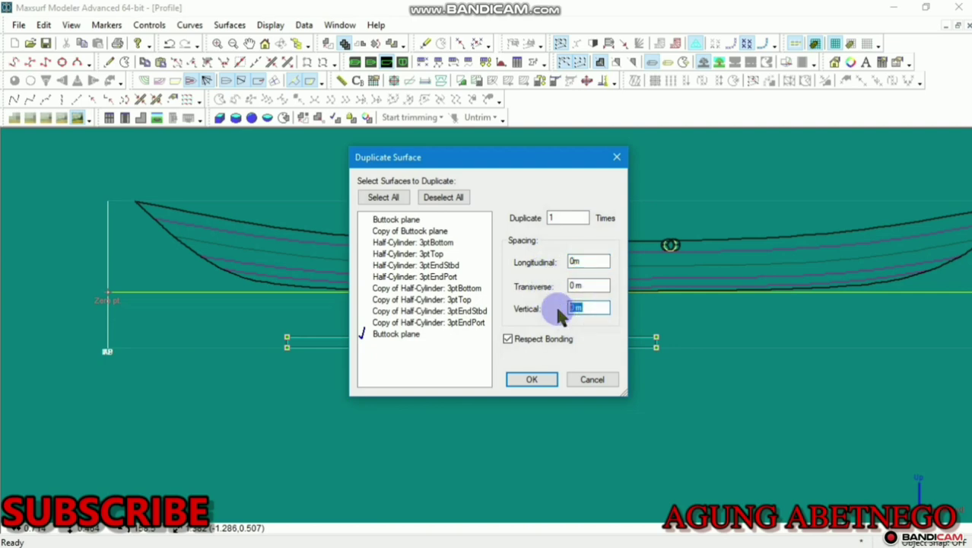
click(527, 378)
Move the copy down just above the original plane and bond their touching edges
scroll(526, 377, down, 7)
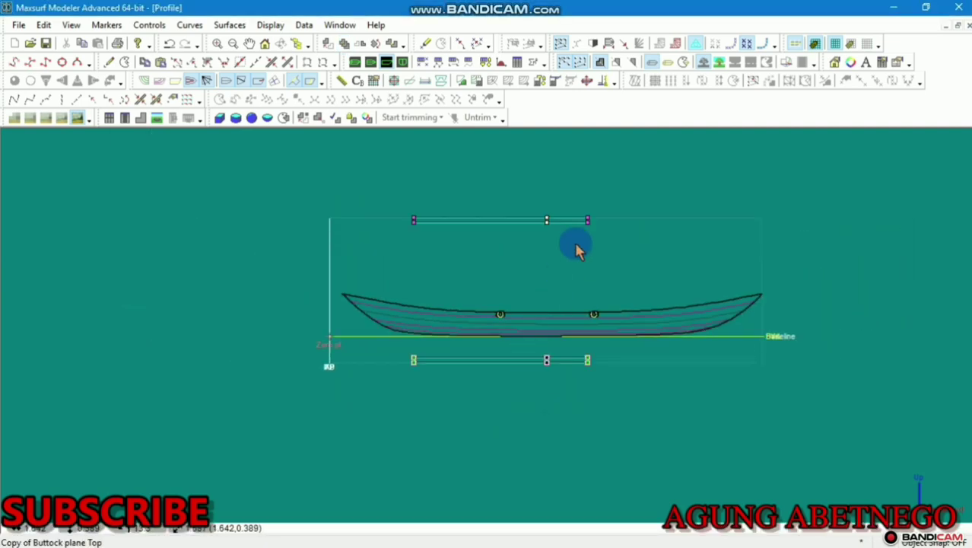
click(553, 238)
drag(669, 173, 313, 262)
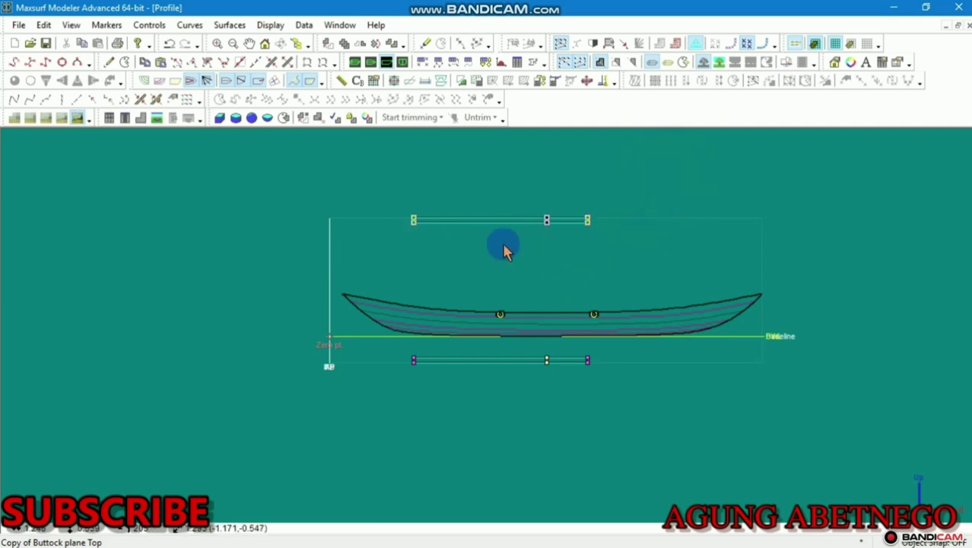
drag(416, 227, 420, 364)
scroll(555, 371, up, 5)
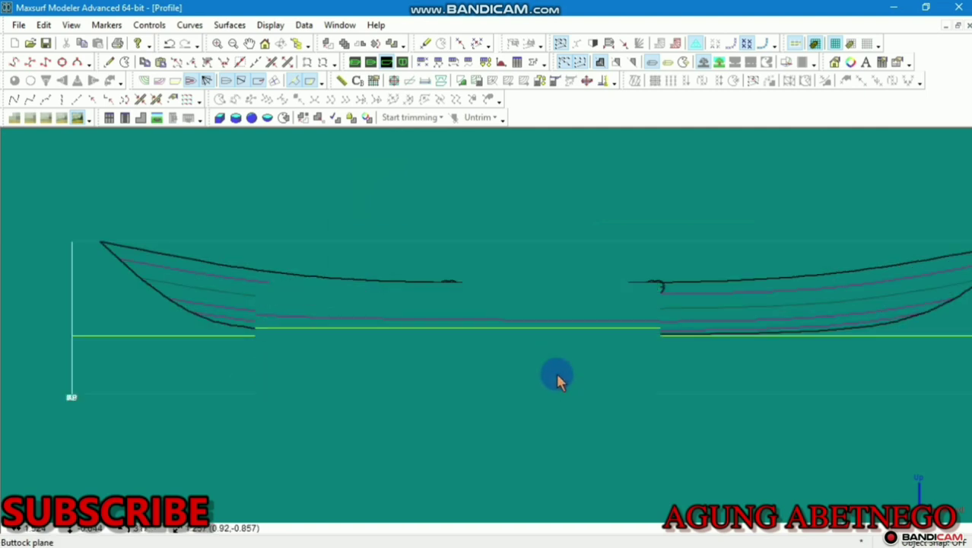
drag(560, 365, 511, 401)
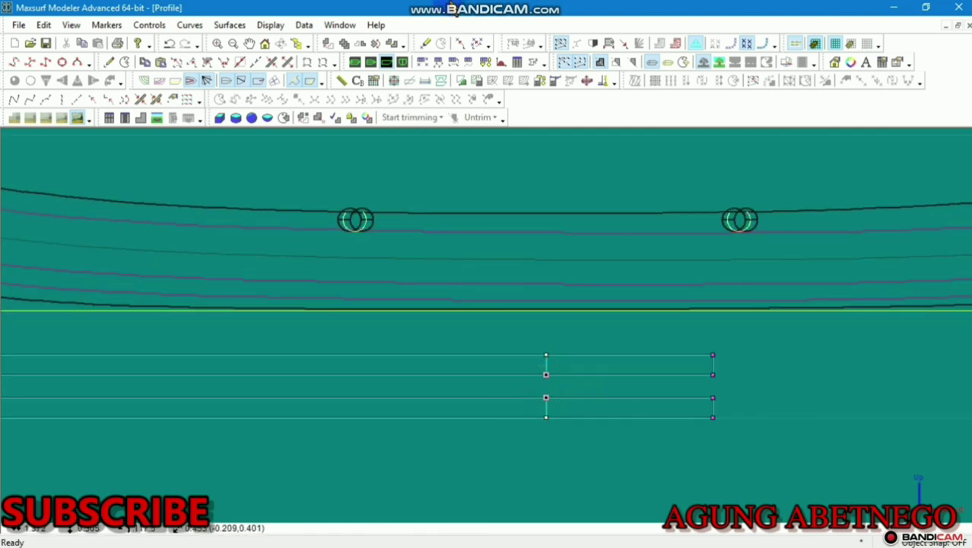
click(273, 62)
Select the plane's top row of points and switch to the Body Plan view
scroll(591, 320, down, 2)
scroll(601, 325, down, 1)
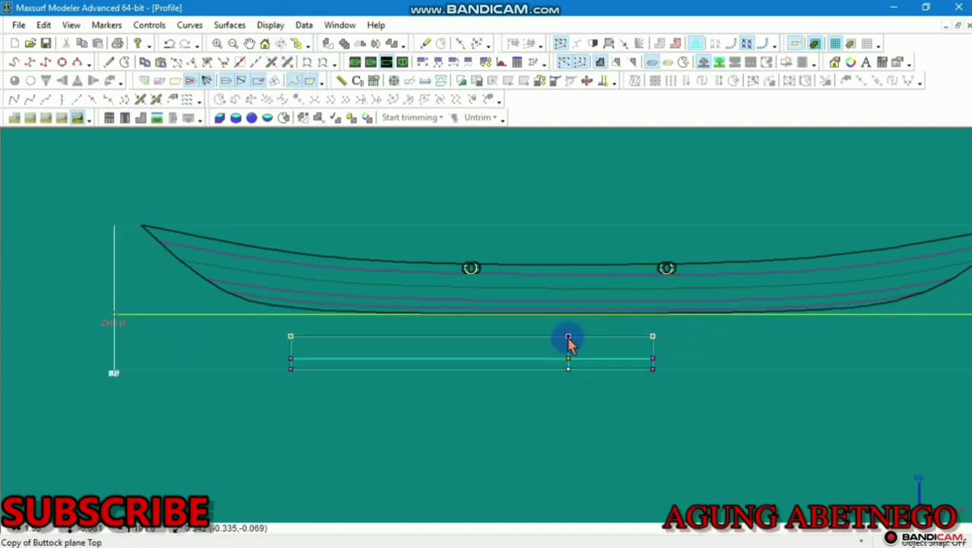
drag(718, 325, 260, 344)
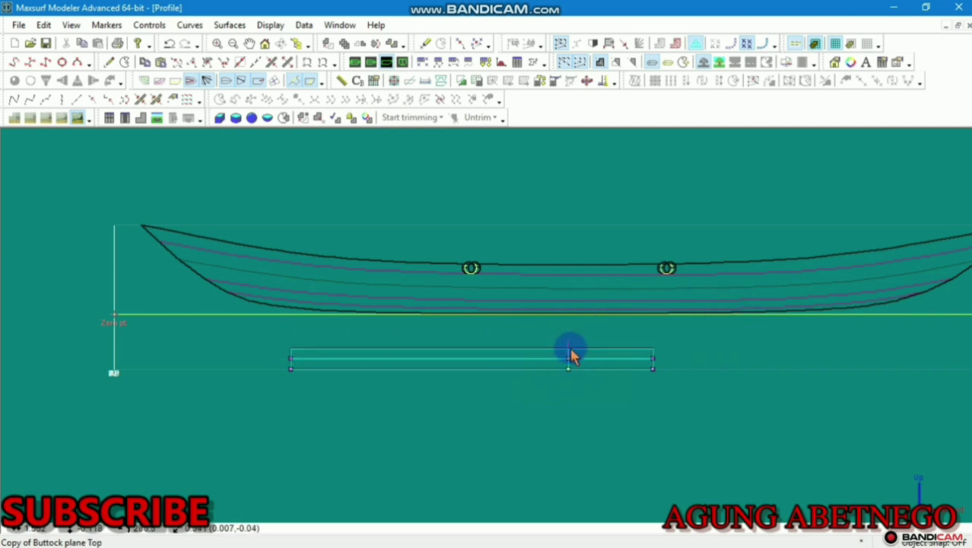
scroll(570, 346, up, 2)
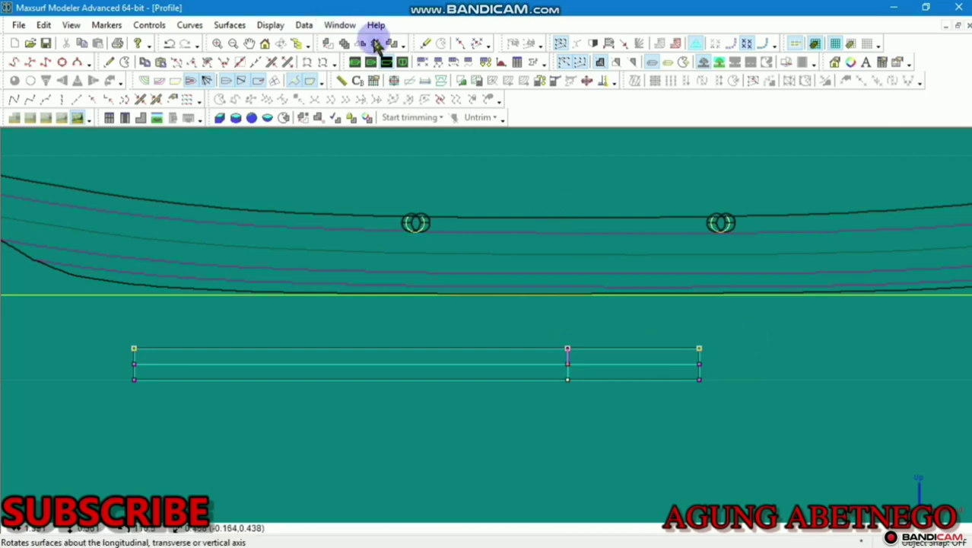
click(402, 60)
Select the plate's column of control points and inspect one point's properties
scroll(373, 321, up, 5)
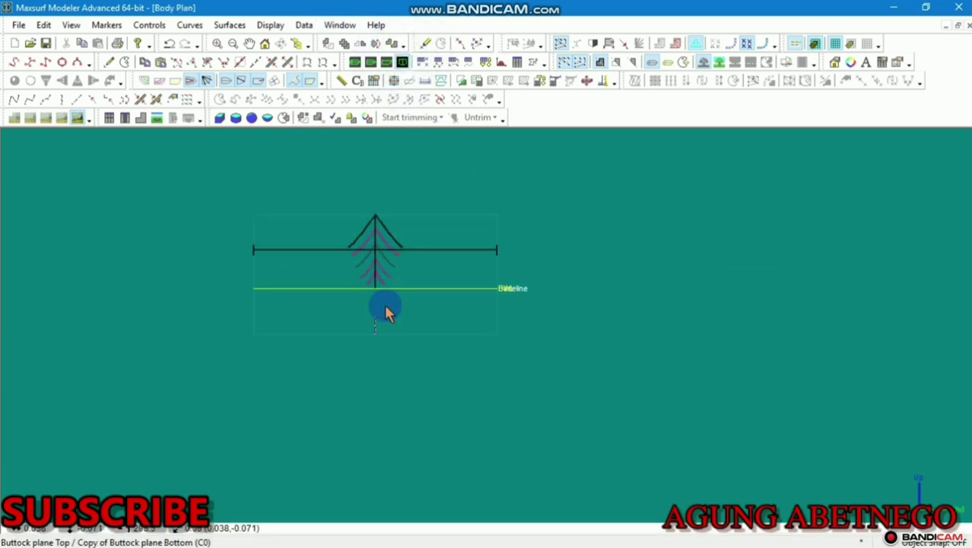
drag(391, 317, 348, 365)
drag(416, 295, 347, 380)
scroll(357, 347, up, 3)
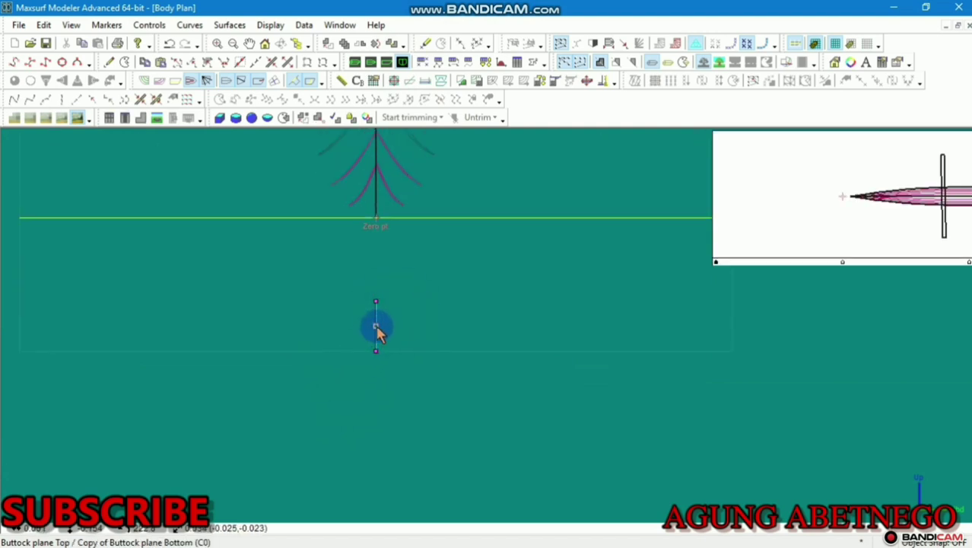
double_click(386, 333)
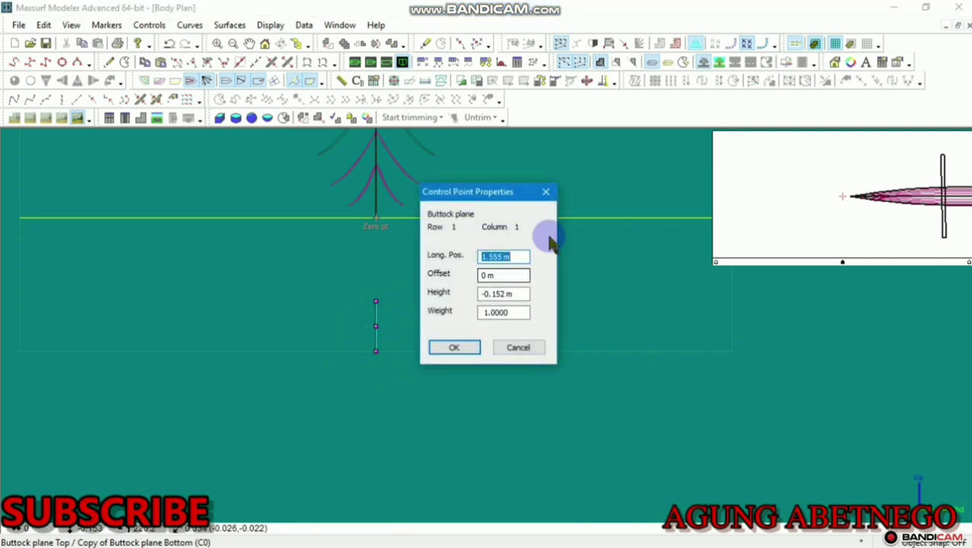
click(545, 192)
scroll(369, 342, up, 2)
Bulge the section by pulling its middle point outward, undoing a stray point move
click(375, 327)
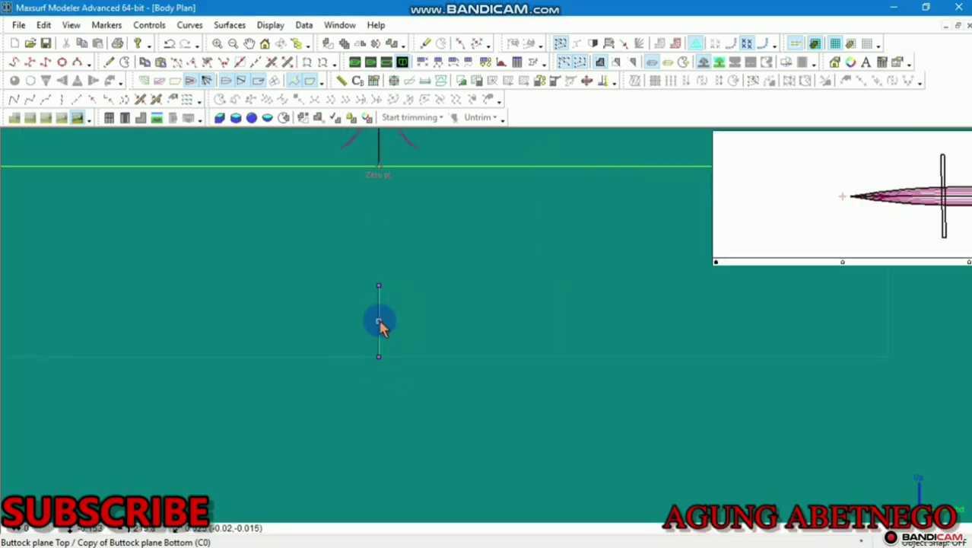
drag(381, 323, 405, 317)
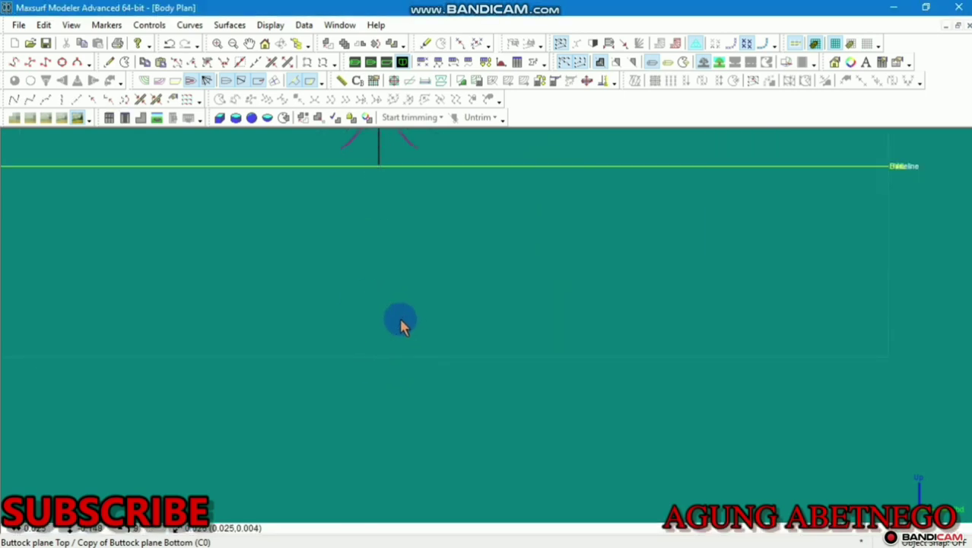
scroll(397, 321, up, 2)
click(372, 270)
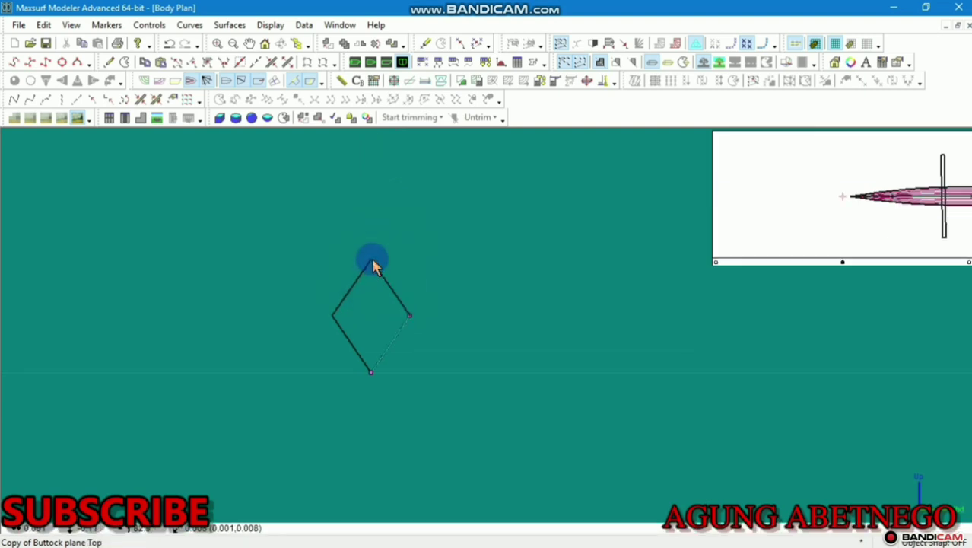
scroll(382, 325, down, 5)
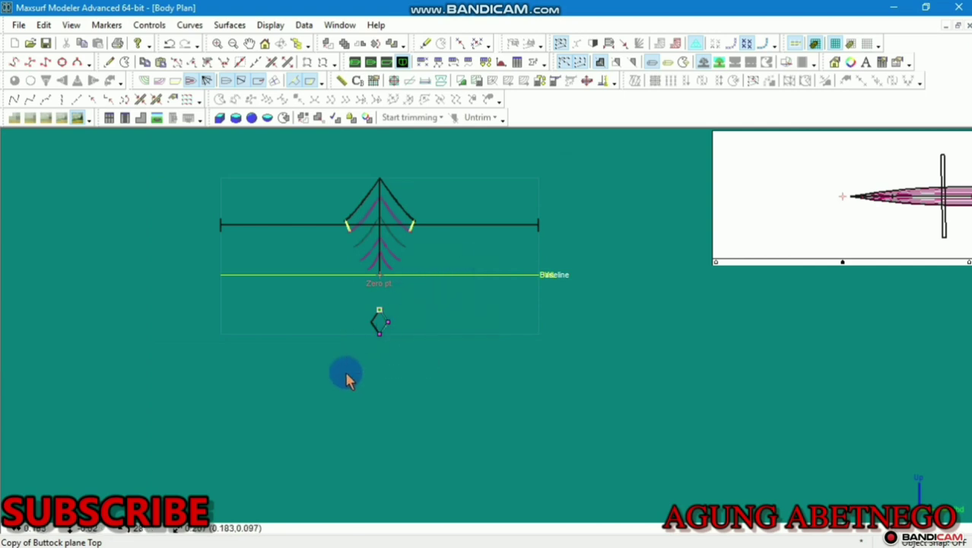
drag(388, 326, 452, 411)
key(ctrl+z)
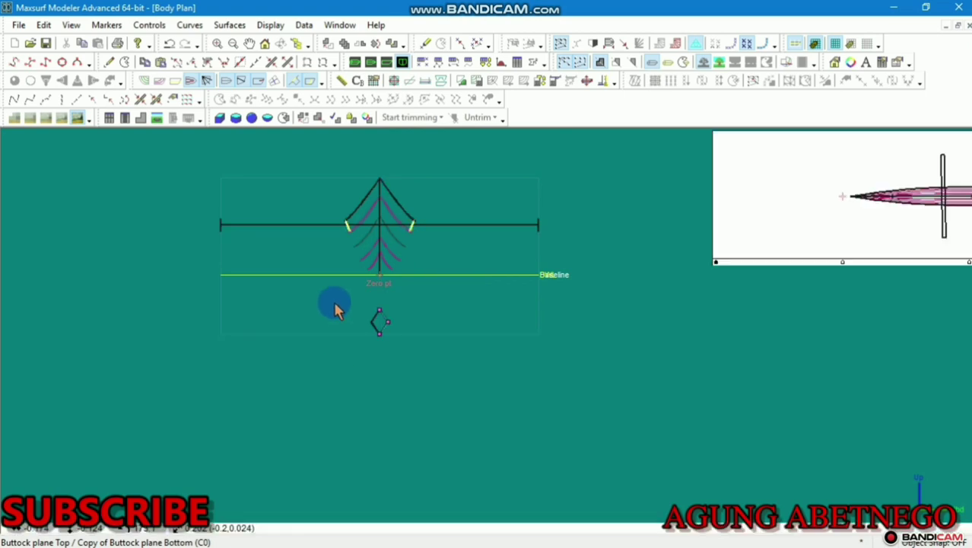
scroll(346, 306, up, 5)
scroll(403, 348, up, 6)
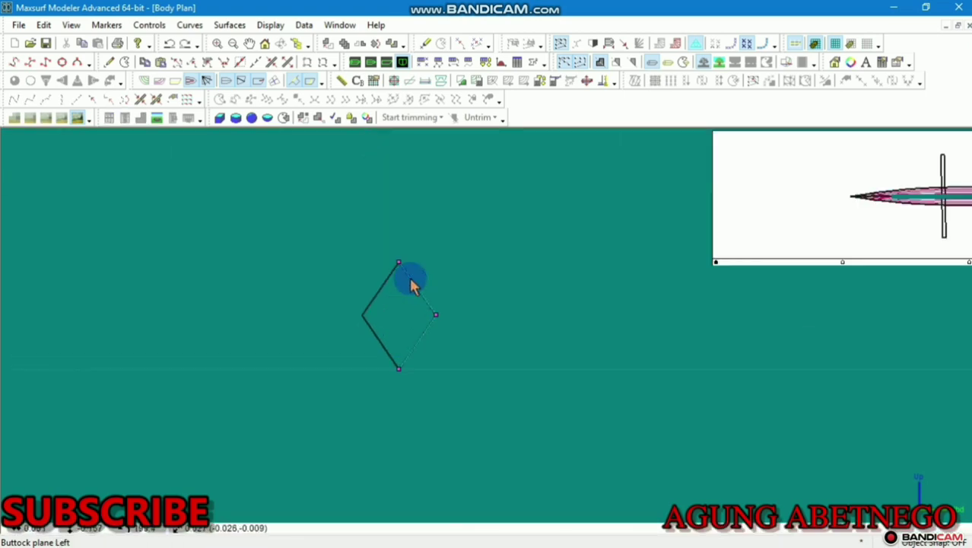
Move the top point down and the bottom point up to flatten the section into a chevron
click(424, 228)
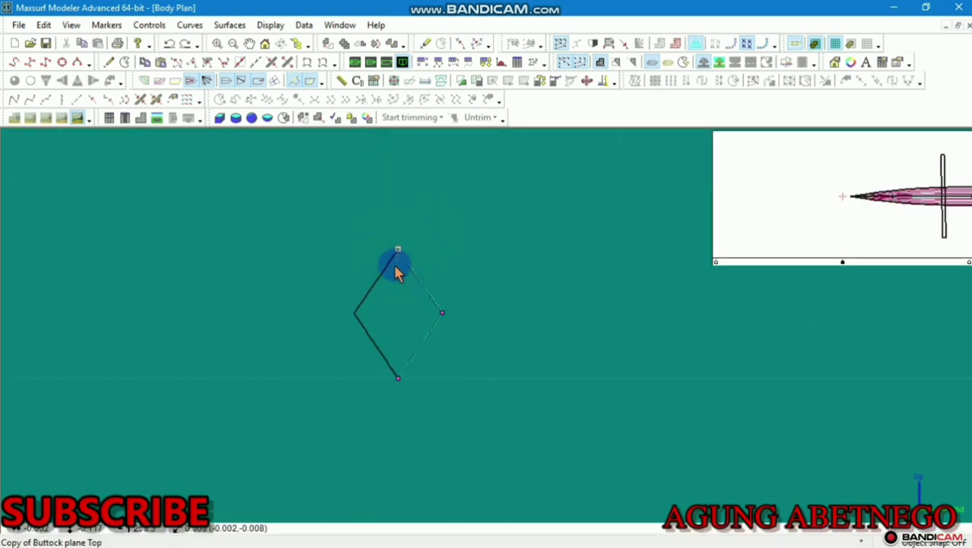
double_click(397, 251)
click(545, 192)
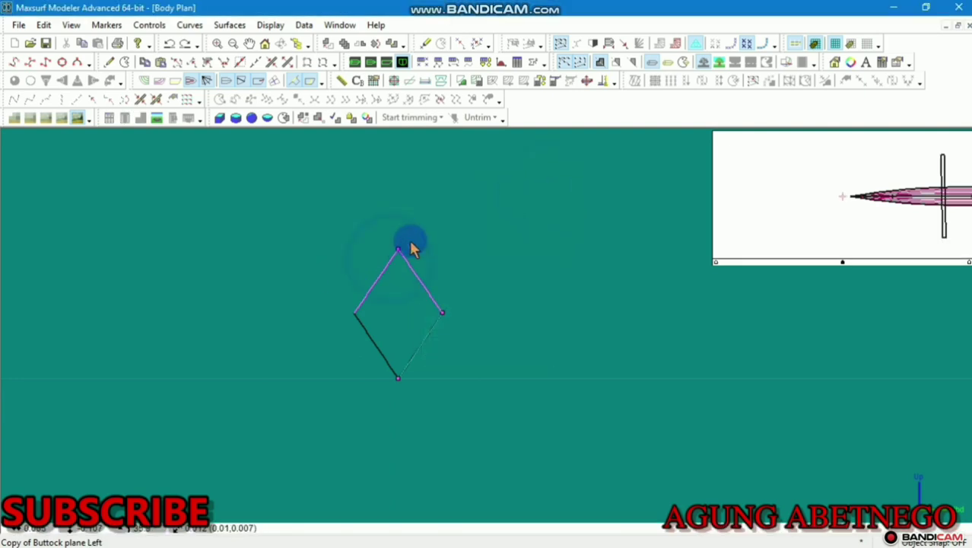
click(399, 253)
drag(399, 249, 387, 282)
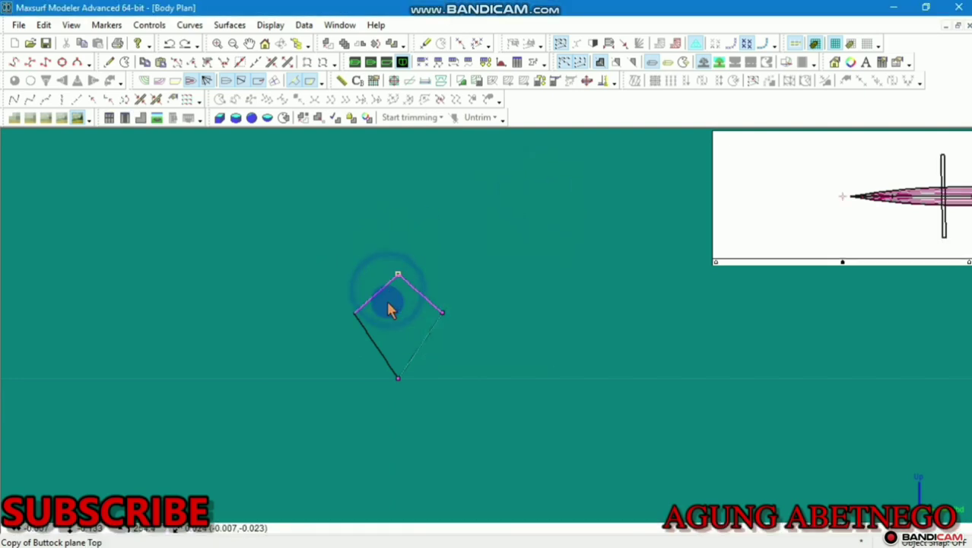
scroll(390, 362, up, 3)
click(400, 383)
drag(401, 382, 400, 272)
scroll(403, 289, up, 2)
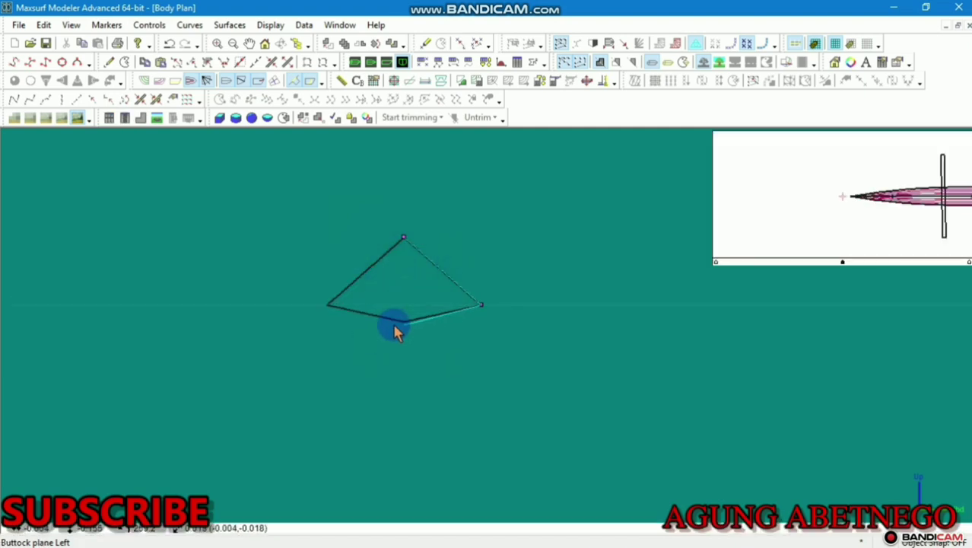
drag(396, 328, 390, 343)
Add two new control points to the copied float section
click(108, 62)
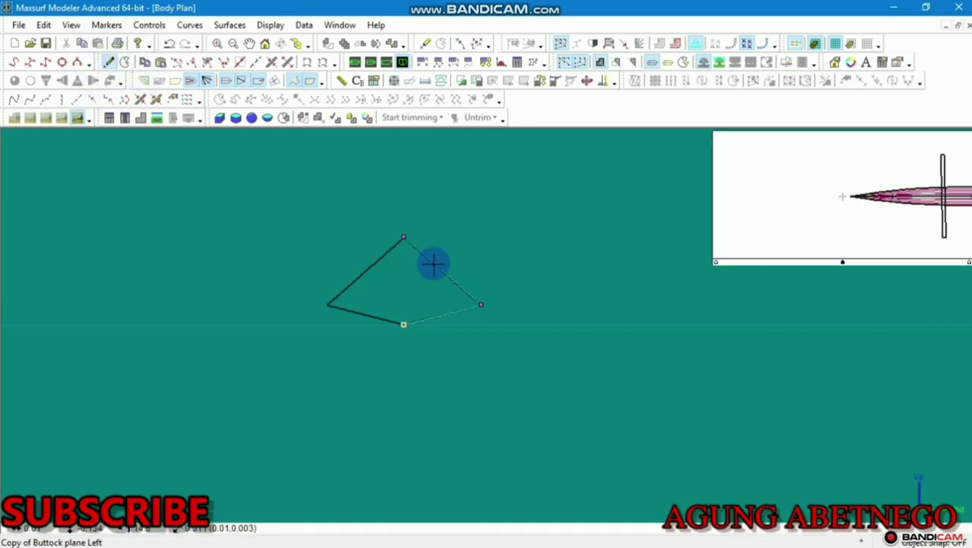
click(434, 264)
click(107, 64)
click(442, 313)
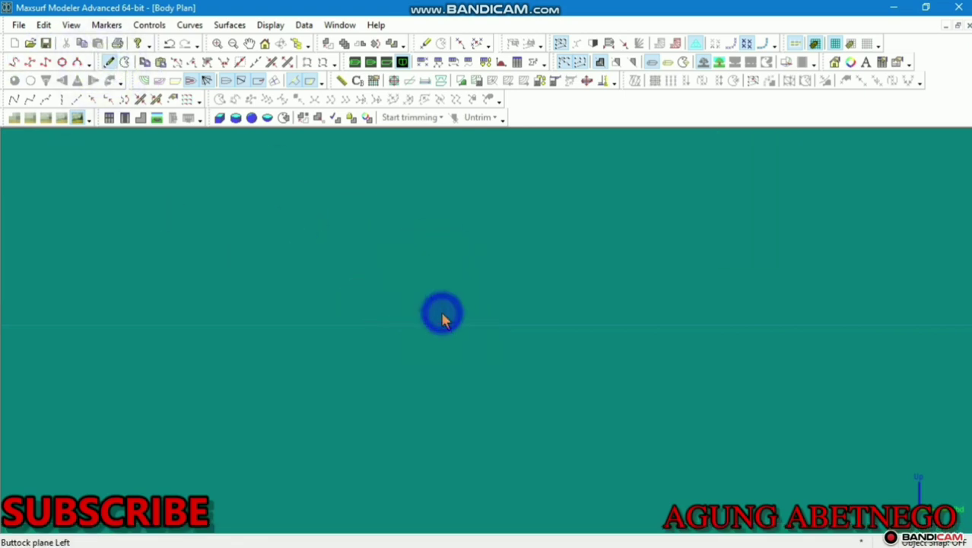
scroll(392, 292, up, 3)
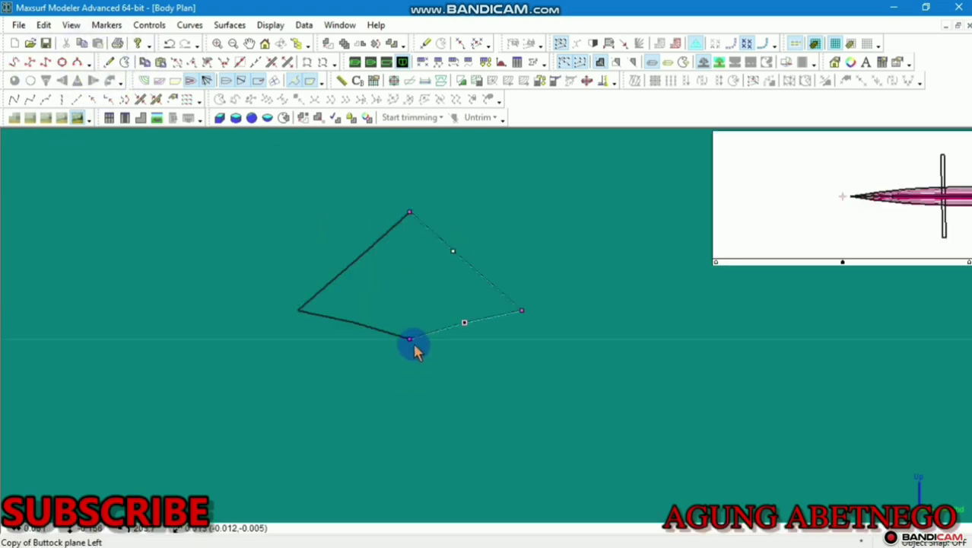
Set the new section points' height to -0.155 m
double_click(409, 339)
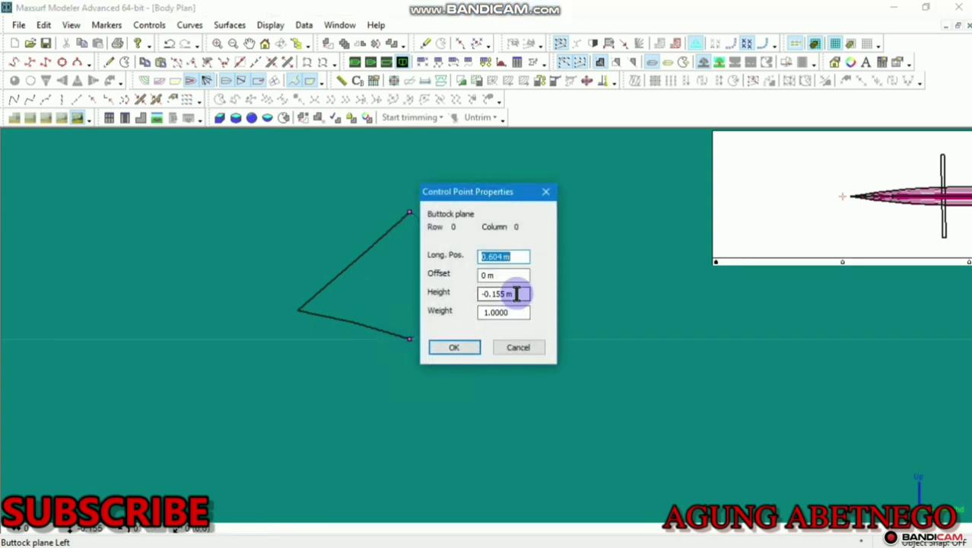
drag(516, 293, 459, 308)
click(464, 346)
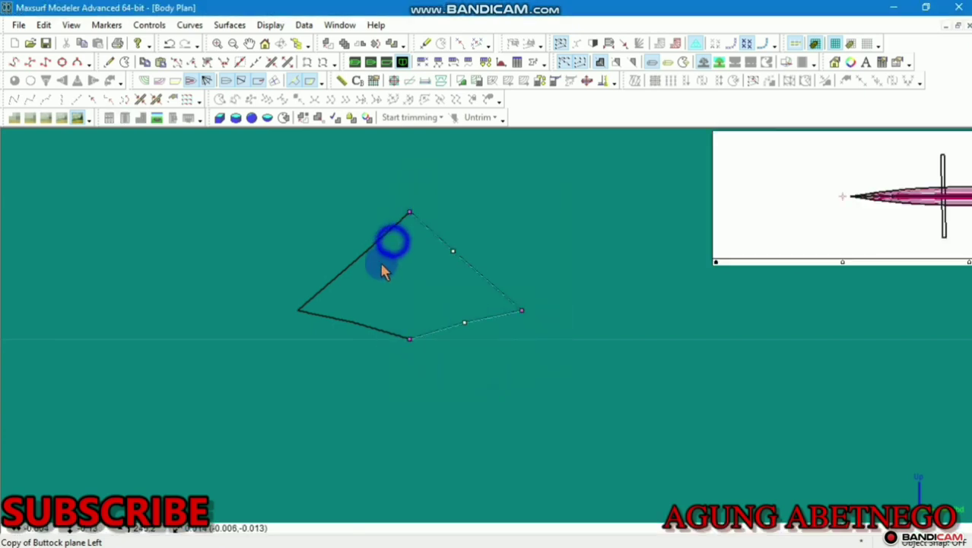
click(149, 24)
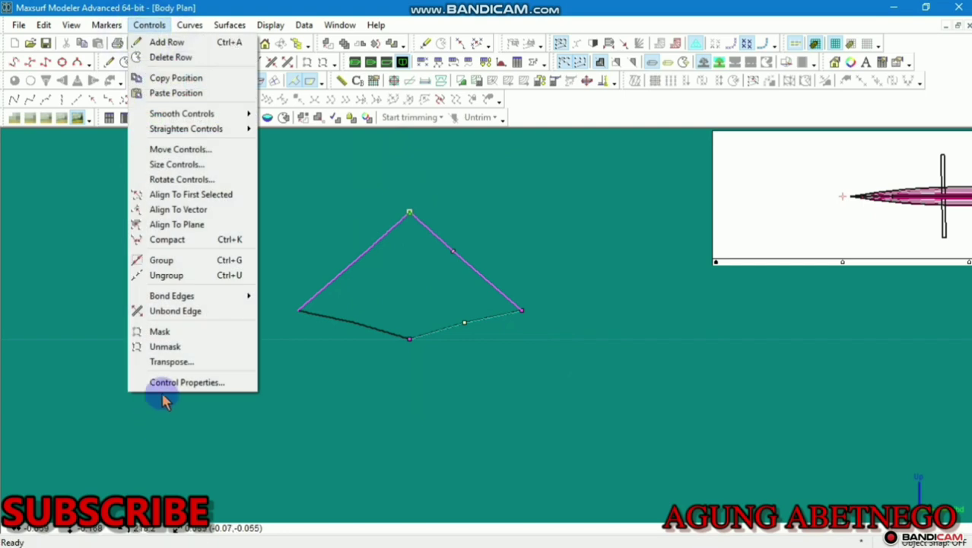
click(161, 380)
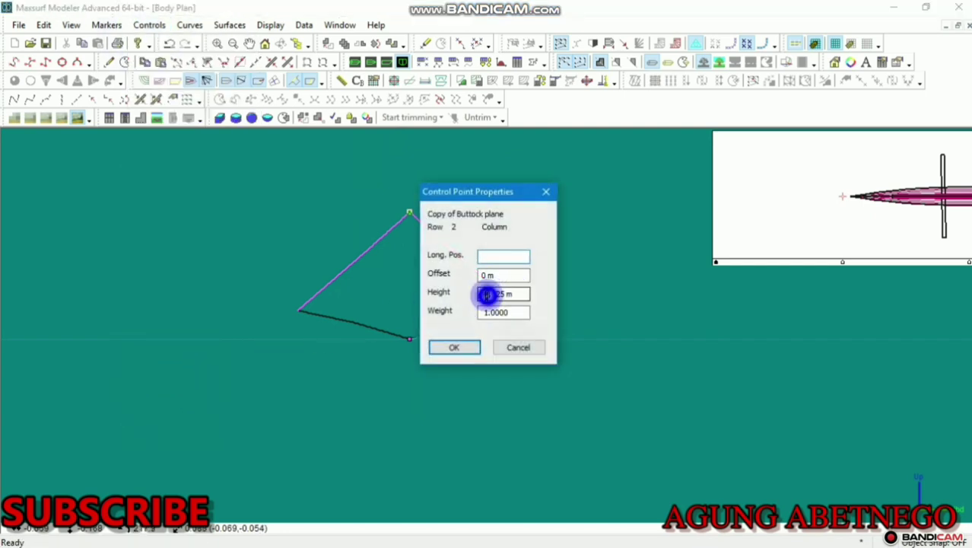
drag(486, 295, 457, 310)
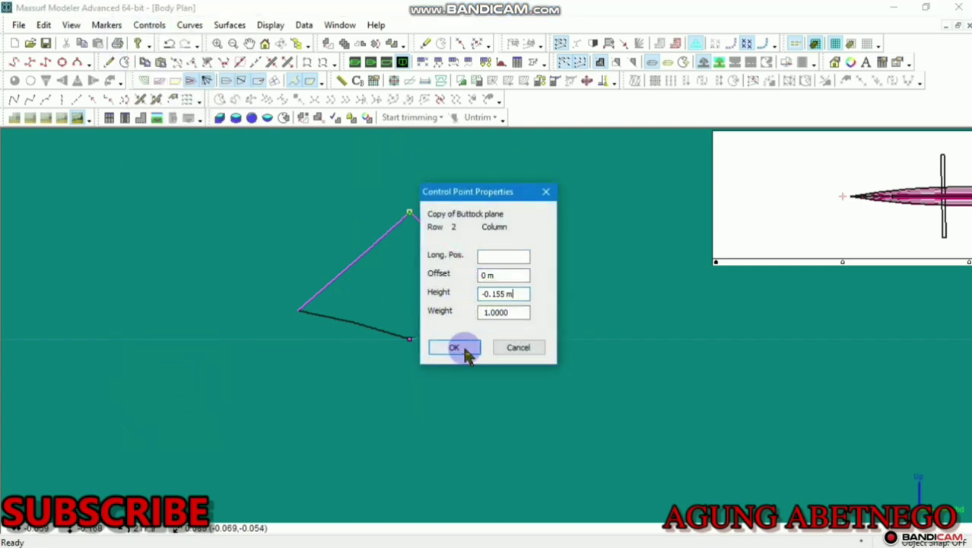
click(463, 347)
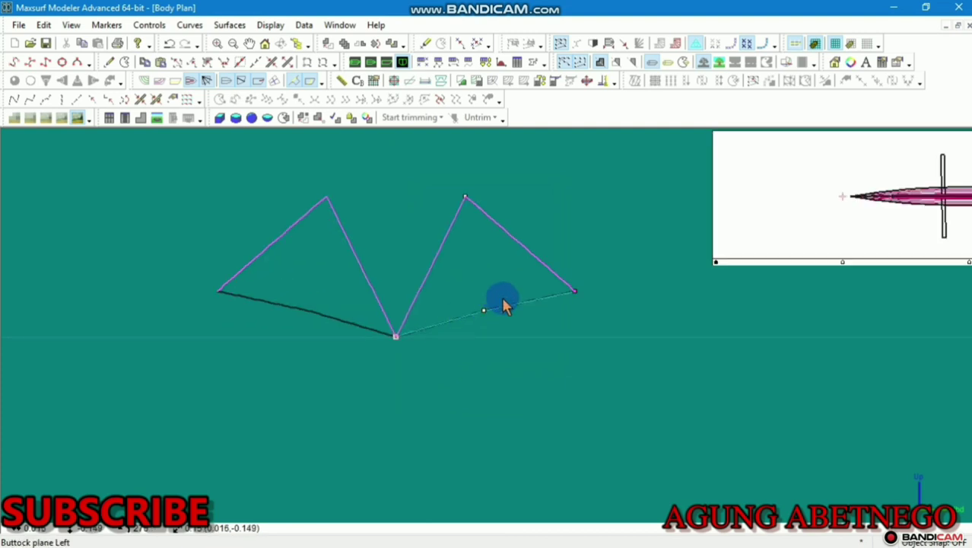
Pull the middle and top points down to close the section into a four-sided outline
click(480, 321)
drag(483, 313, 498, 366)
click(465, 197)
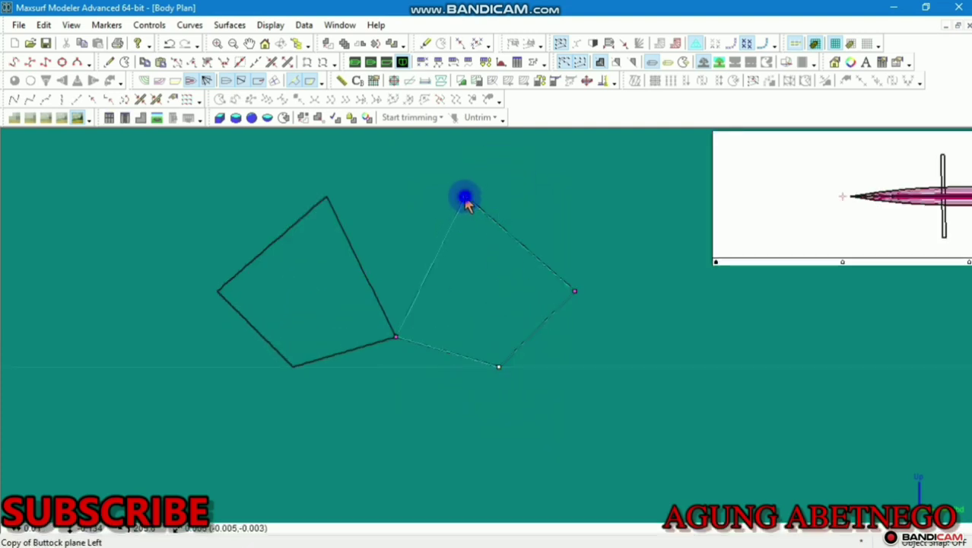
drag(465, 196, 460, 250)
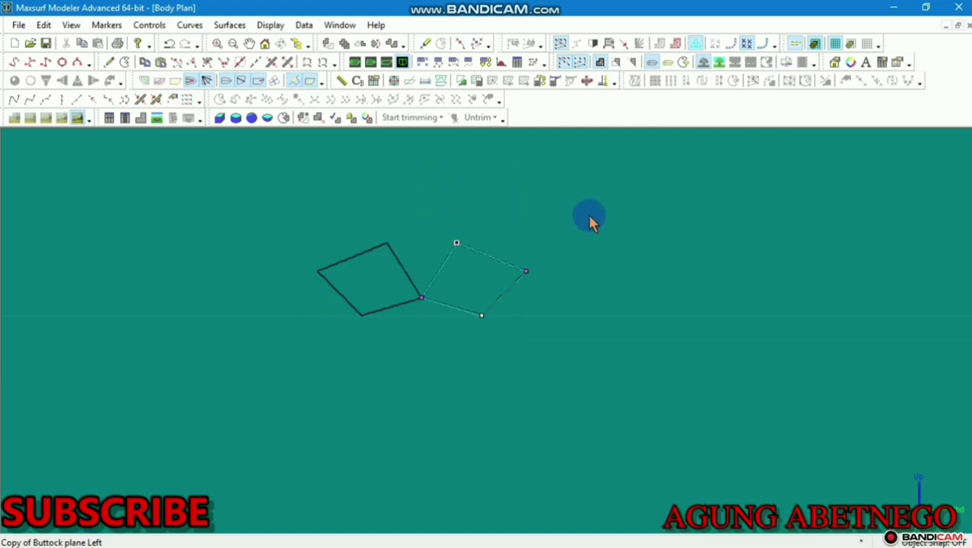
Move the float's section points to the crossbar's right end, then zoom in on the post
scroll(590, 217, down, 5)
middle_drag(589, 217, 429, 333)
scroll(440, 275, down, 5)
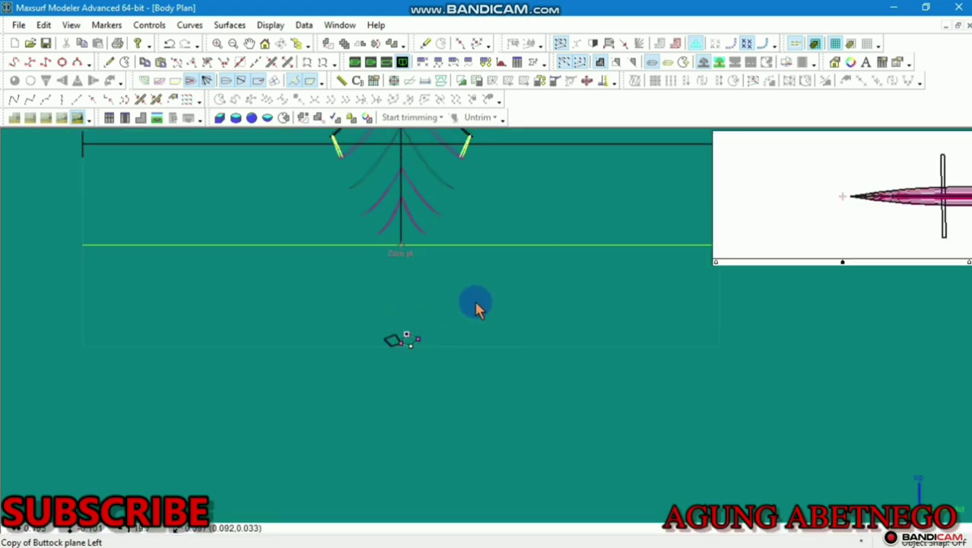
drag(476, 308, 404, 383)
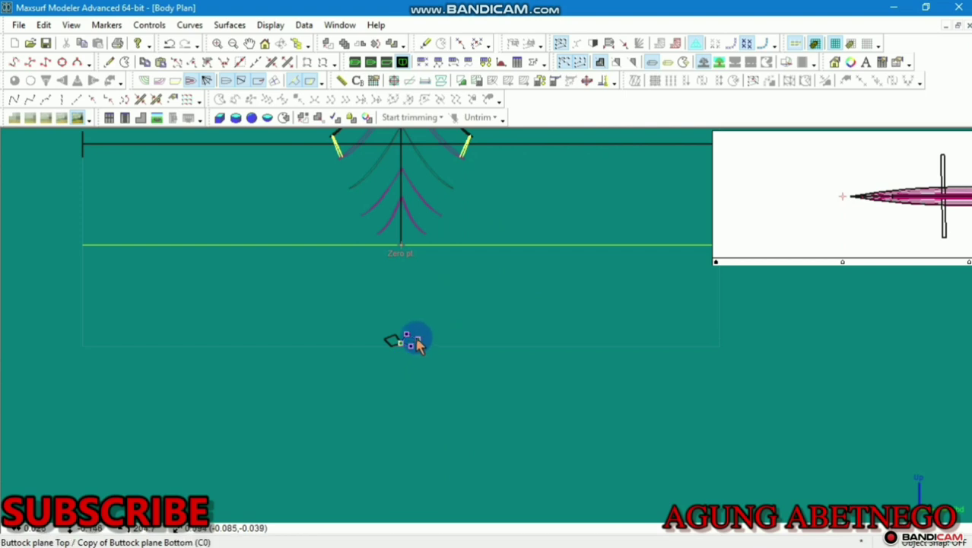
drag(420, 344, 563, 200)
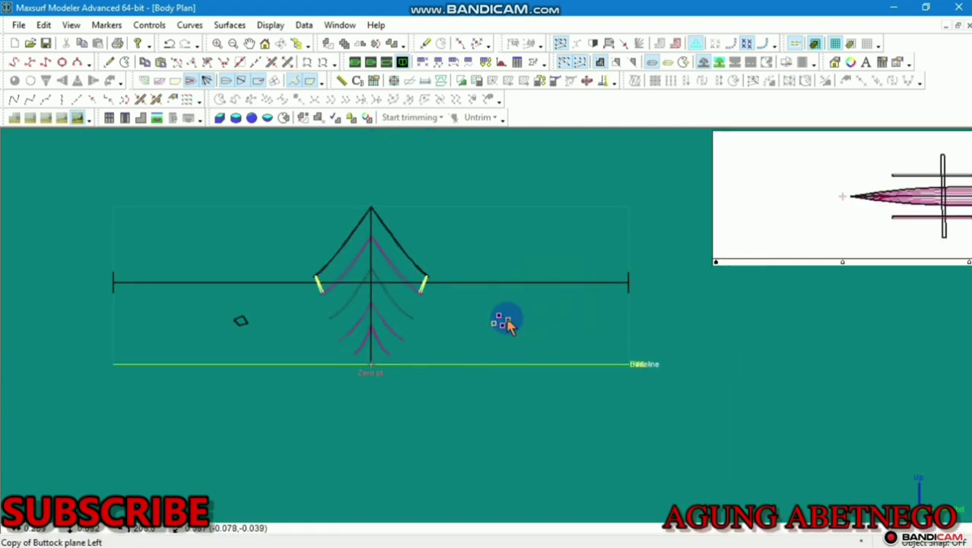
drag(511, 323, 633, 295)
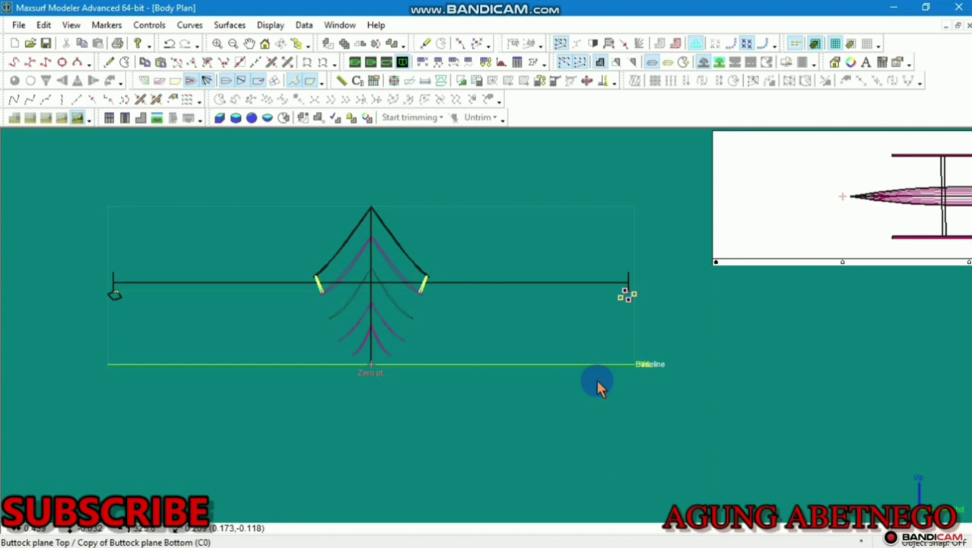
scroll(628, 346, up, 10)
middle_drag(674, 304, 367, 406)
middle_drag(368, 348, 384, 283)
scroll(323, 376, up, 4)
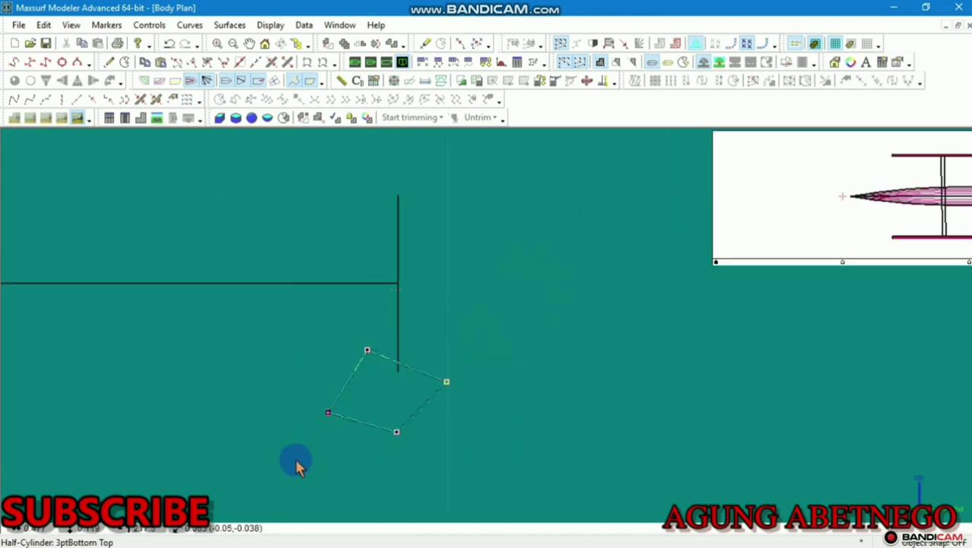
Move the quadrilateral up beside the post, then drag its left corner and middle point downward
drag(367, 352, 428, 264)
middle_drag(405, 275, 412, 292)
scroll(411, 293, up, 3)
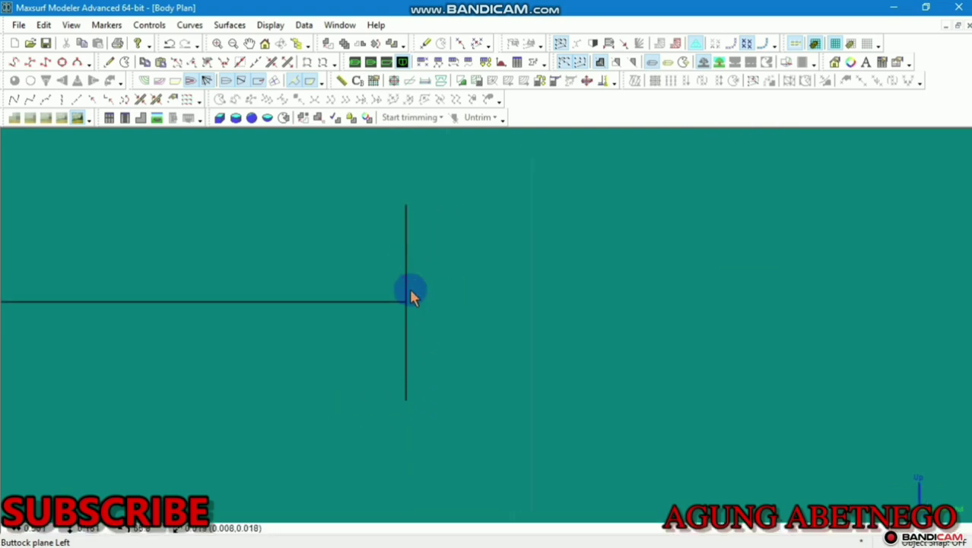
click(413, 265)
click(400, 271)
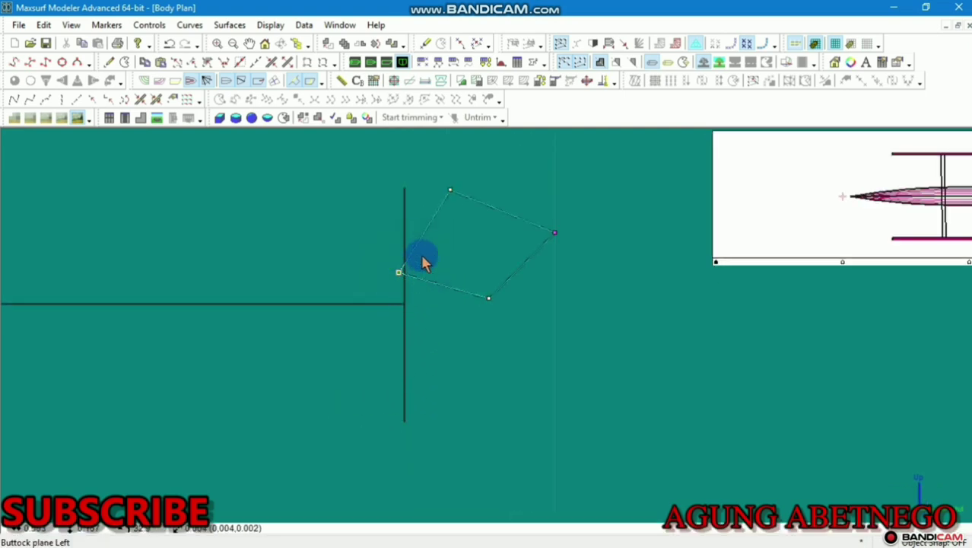
drag(400, 275, 393, 454)
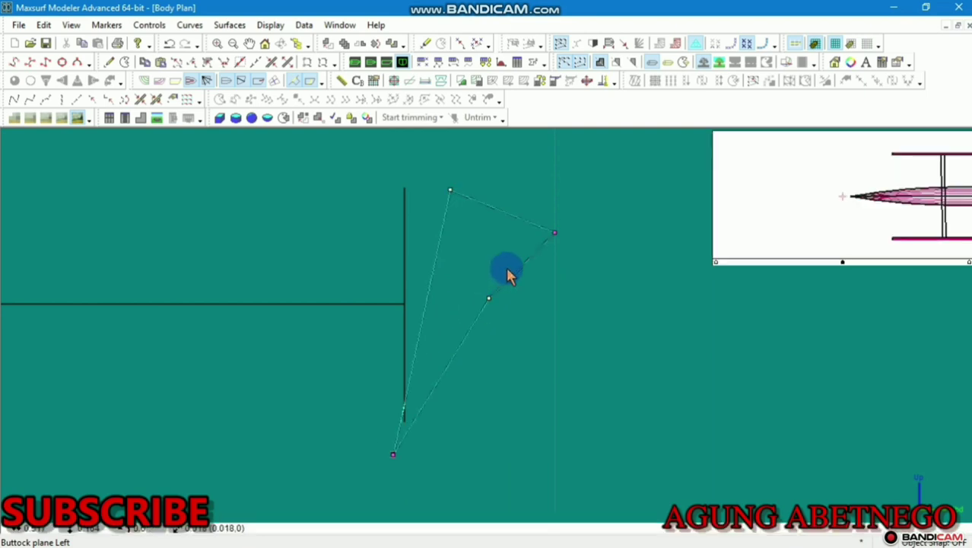
click(507, 269)
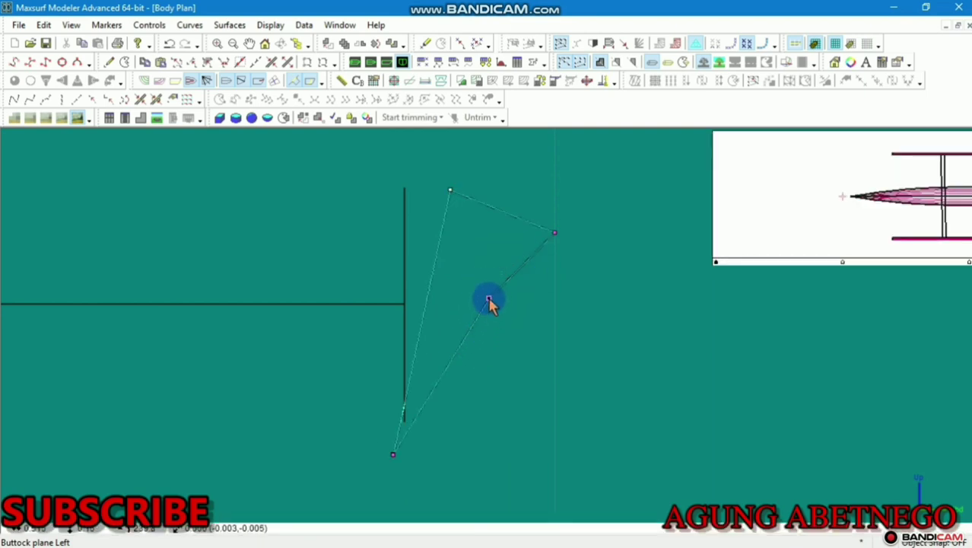
drag(489, 302, 492, 494)
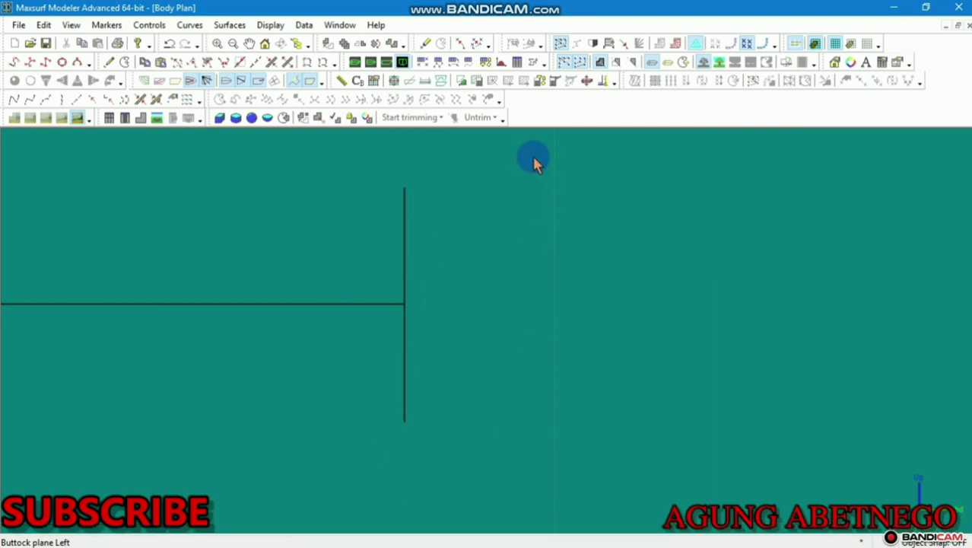
Select all the quadrilateral's control points and shift the whole section down and left
double_click(552, 226)
click(549, 195)
scroll(592, 186, down, 3)
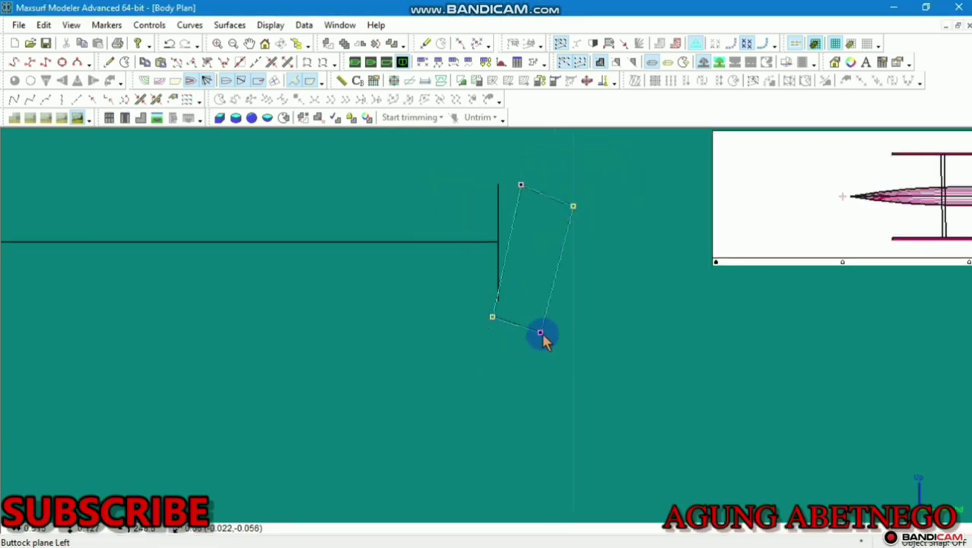
click(530, 333)
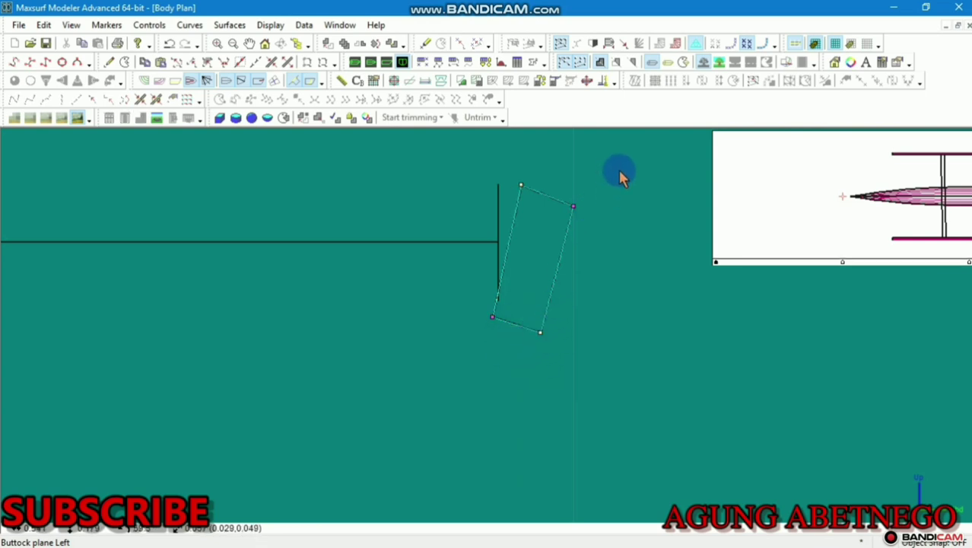
drag(620, 175, 456, 382)
click(541, 335)
drag(539, 334, 473, 366)
Snap the section's top-left corner onto the crossbar line and its top-right corner onto the post
scroll(476, 305, up, 2)
click(419, 196)
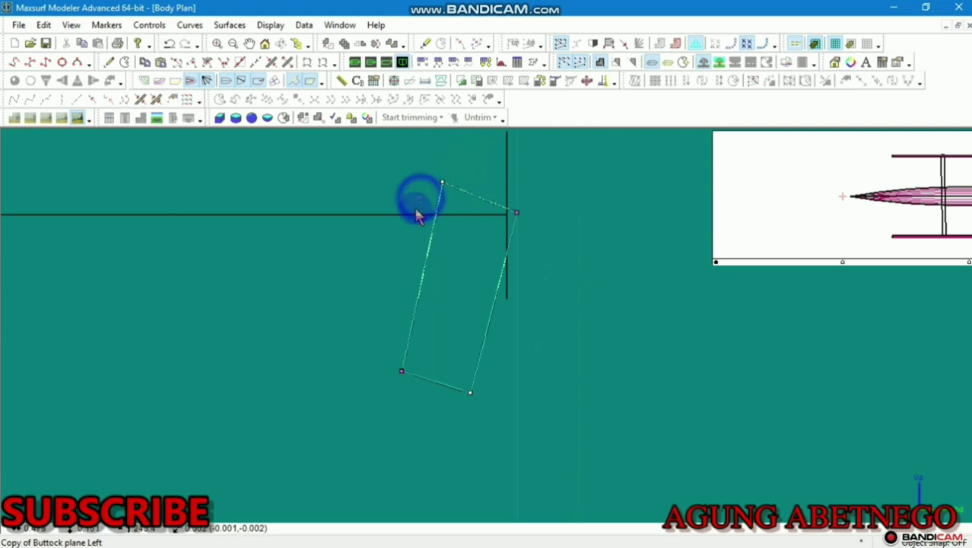
drag(471, 163, 447, 202)
drag(462, 161, 431, 195)
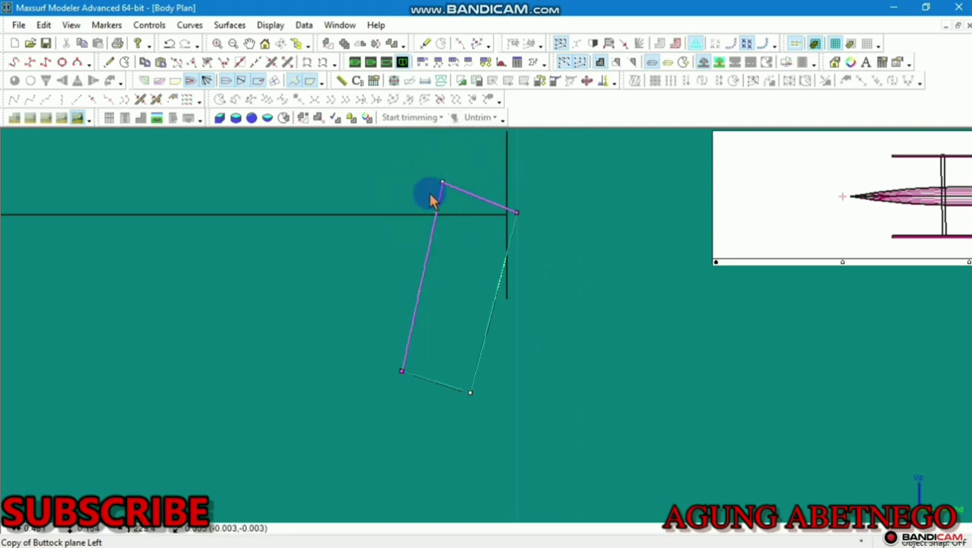
scroll(432, 199, up, 2)
drag(447, 180, 376, 226)
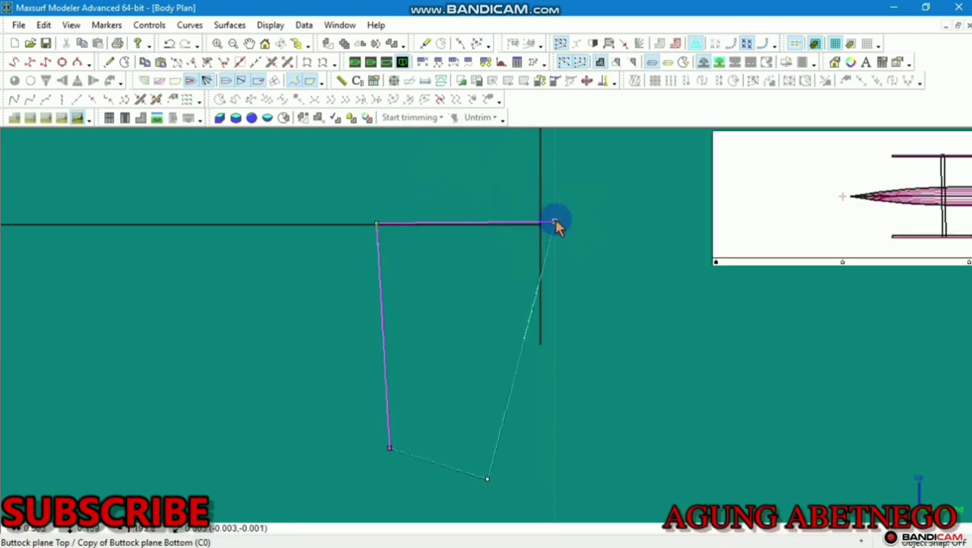
drag(557, 226, 542, 226)
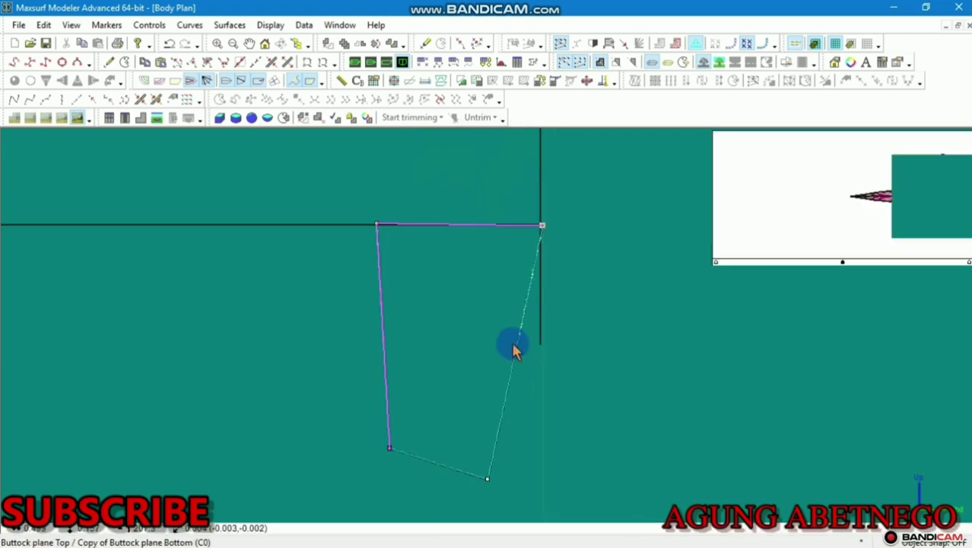
scroll(513, 344, down, 1)
middle_drag(499, 357, 475, 287)
scroll(417, 303, up, 2)
scroll(416, 312, down, 1)
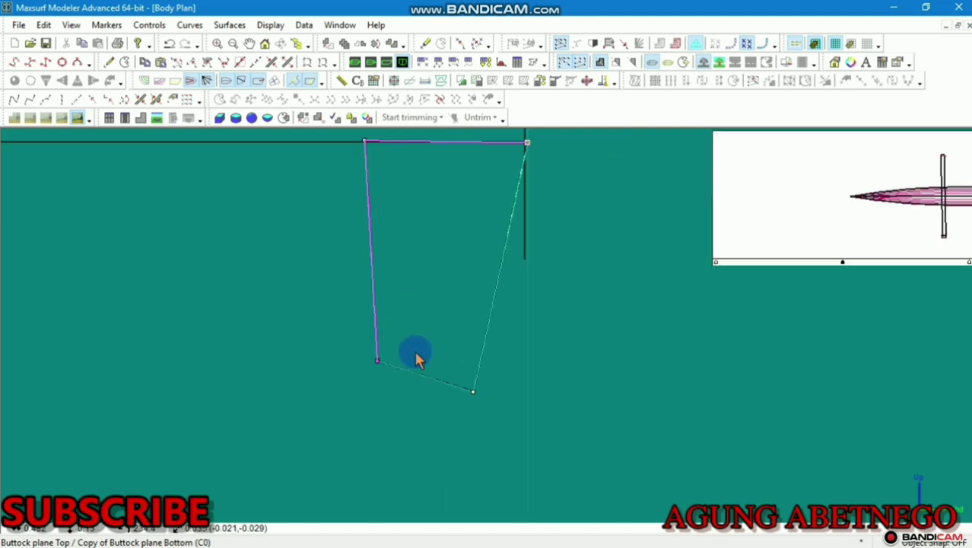
scroll(416, 357, down, 2)
Pull the lower-left corner further outward, widening the section into a shallow trapezoid
drag(430, 274, 345, 393)
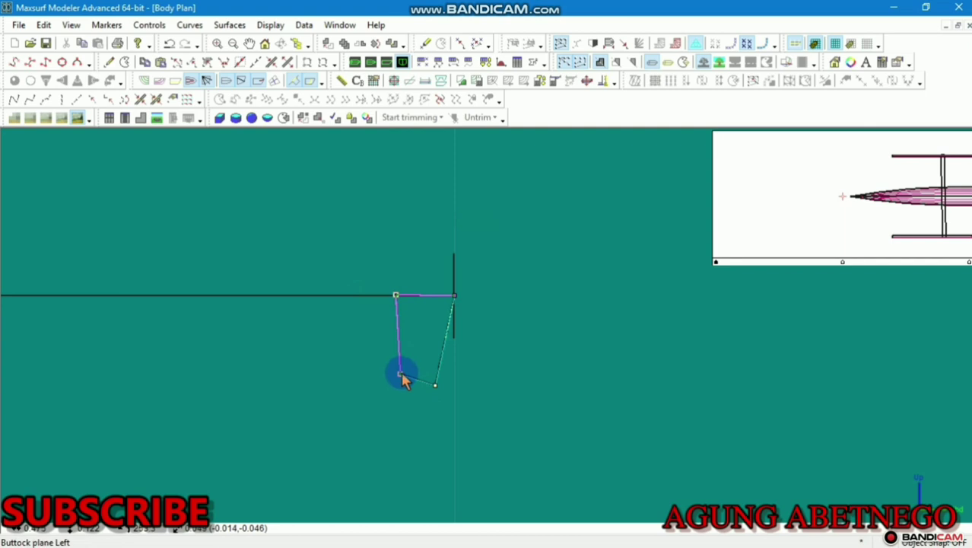
drag(388, 378, 303, 380)
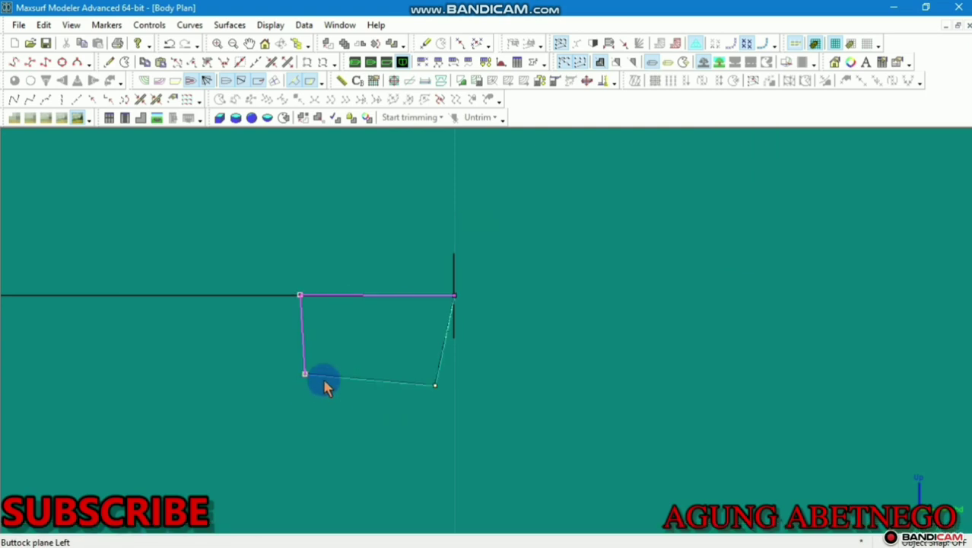
scroll(324, 379, down, 4)
scroll(323, 379, down, 3)
middle_drag(324, 378, 453, 330)
scroll(426, 346, up, 8)
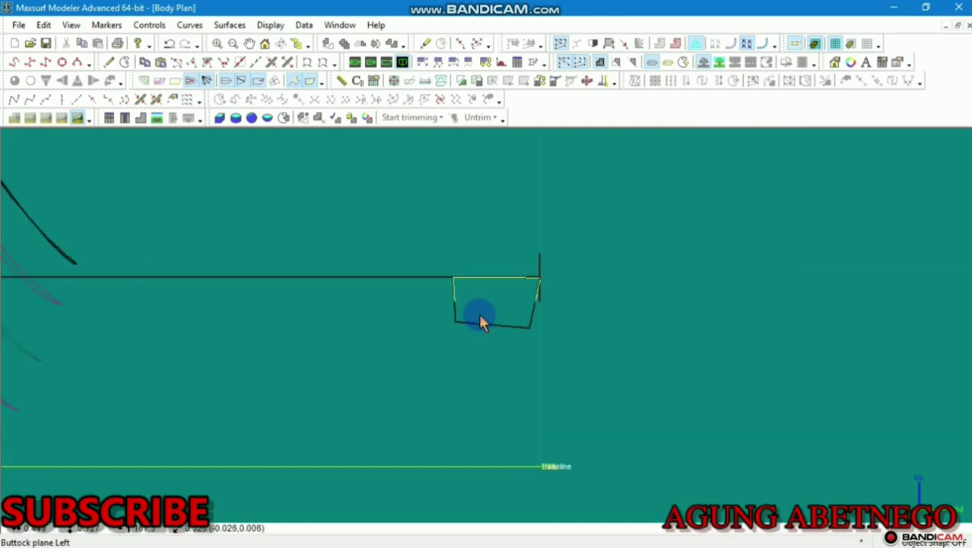
Select the float section's lower-right corner and drag the bottom edge down to deepen the trapezoid
click(448, 270)
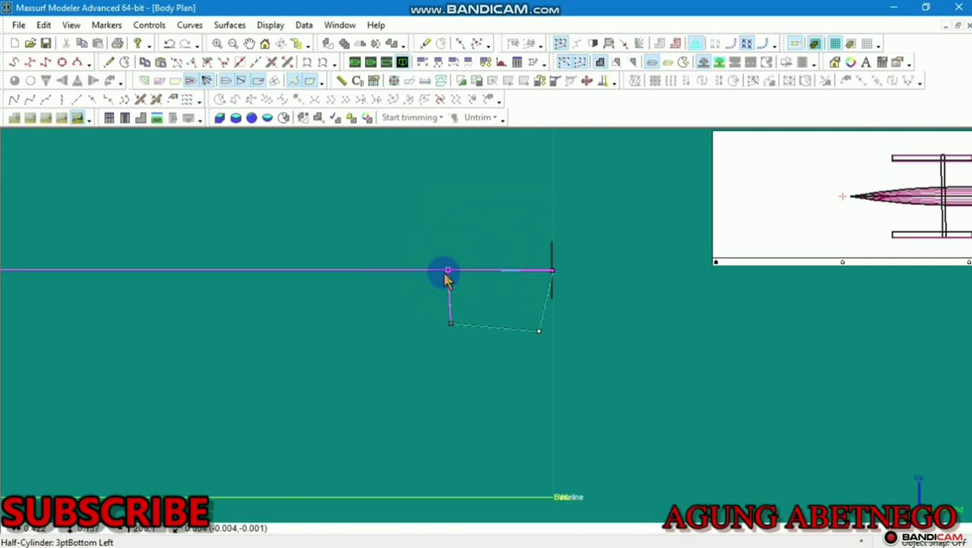
click(469, 302)
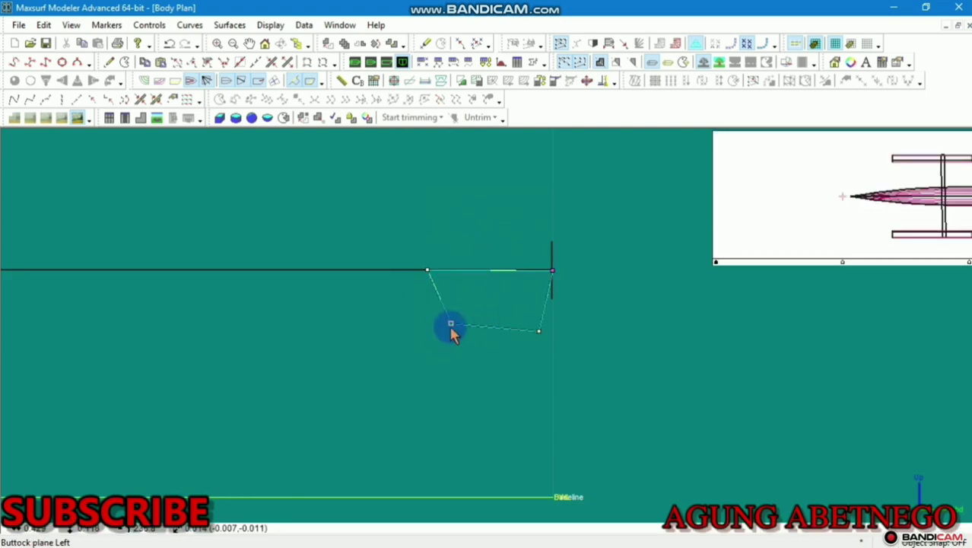
click(538, 332)
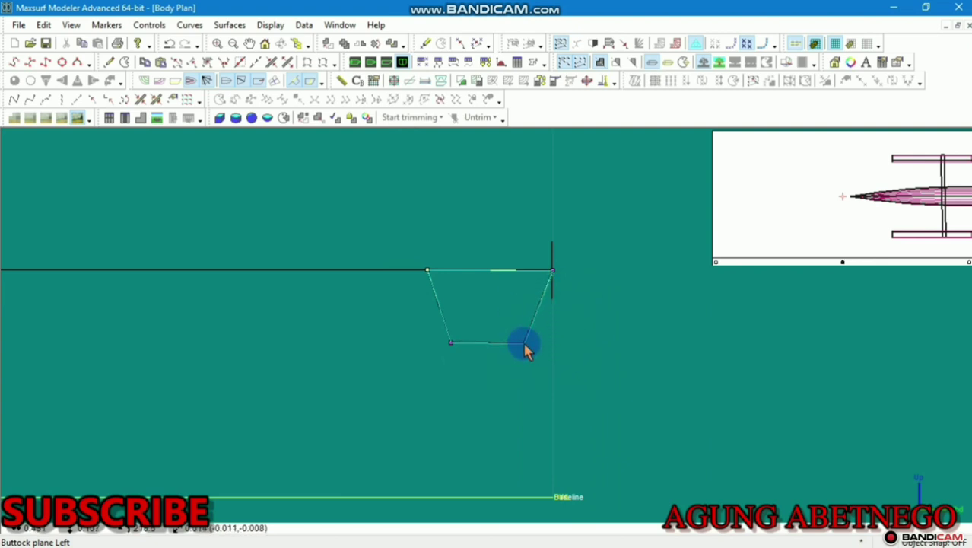
click(525, 344)
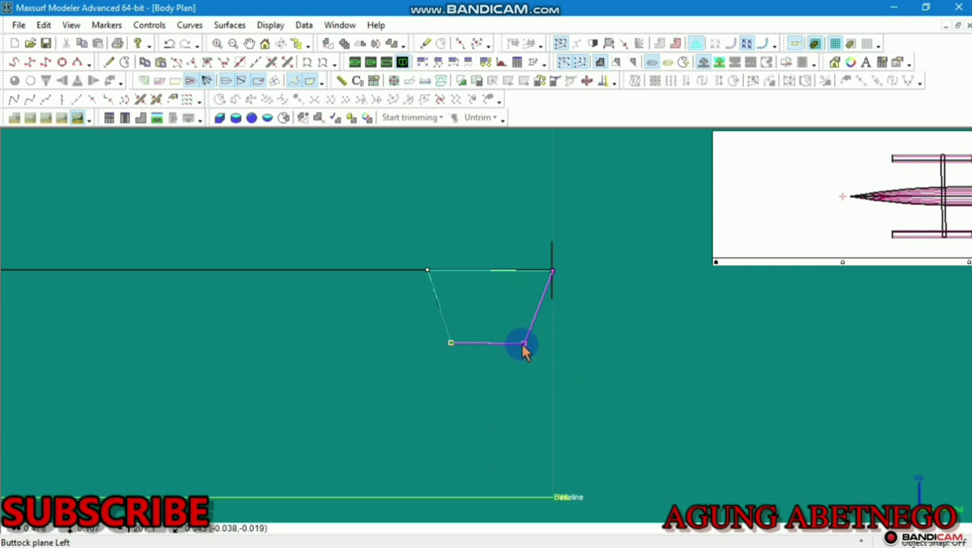
drag(520, 356, 506, 390)
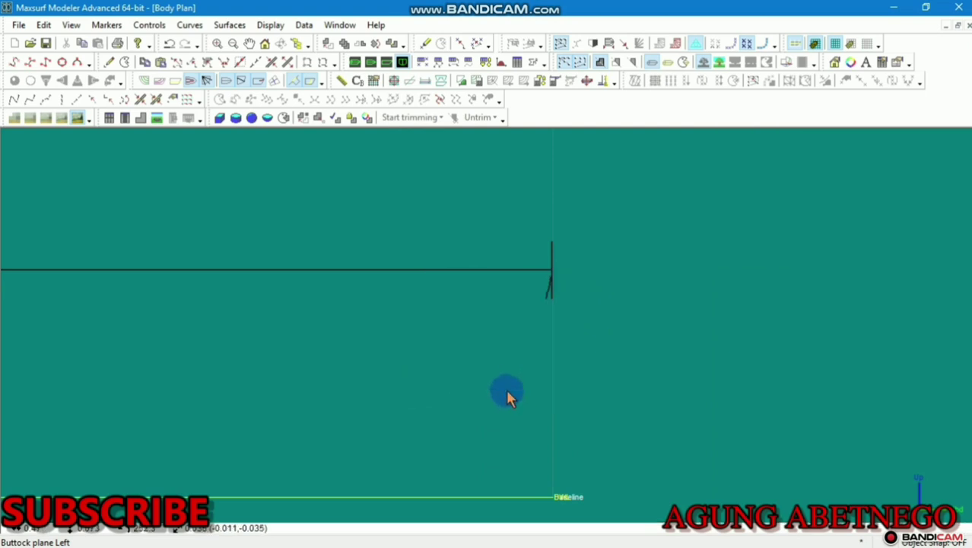
scroll(505, 390, down, 2)
scroll(528, 381, up, 1)
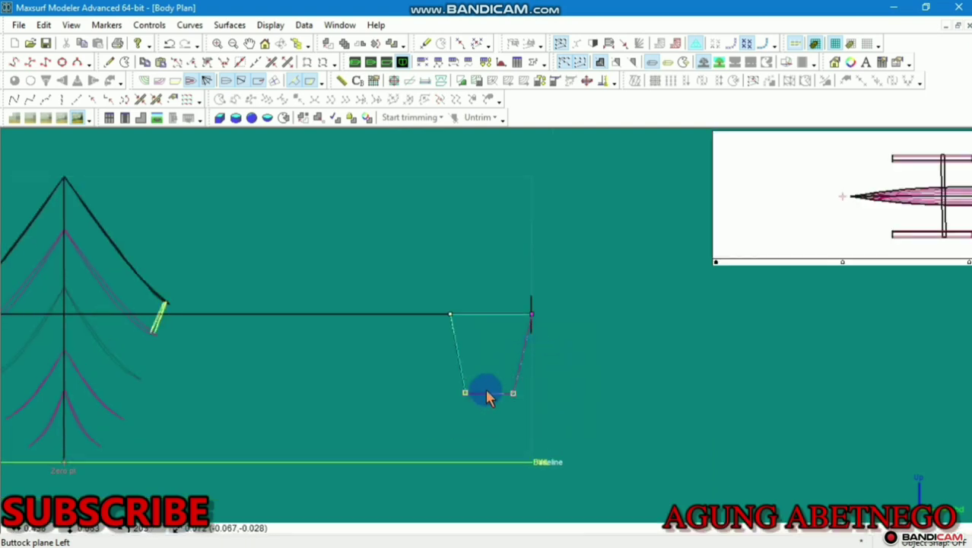
scroll(478, 373, up, 1)
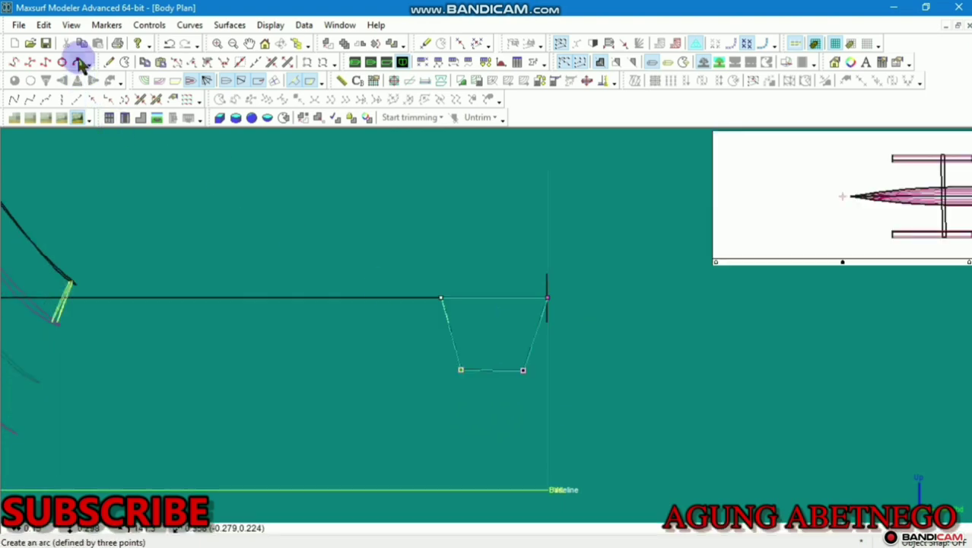
Add control points on the float section's left side, bottom and right side, then view the boat in perspective
click(109, 61)
click(452, 336)
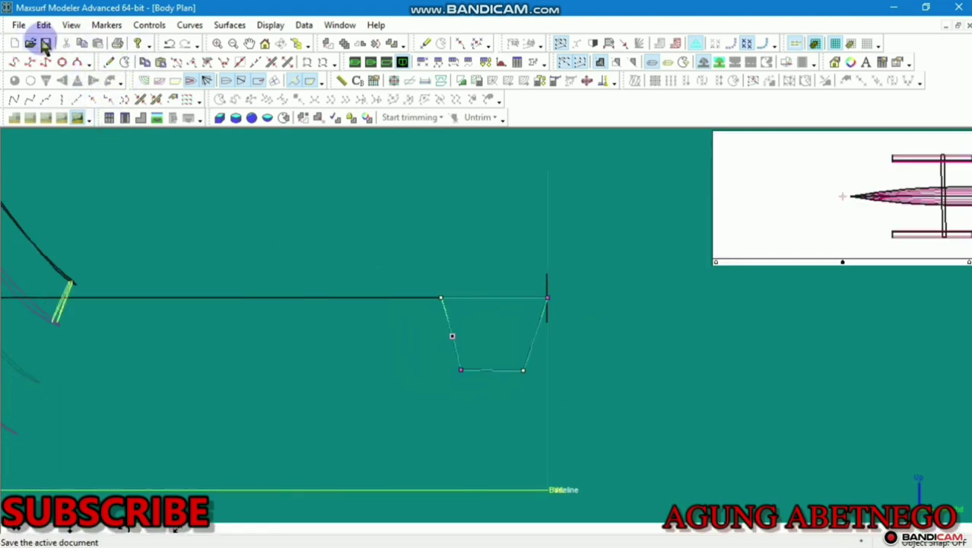
click(489, 371)
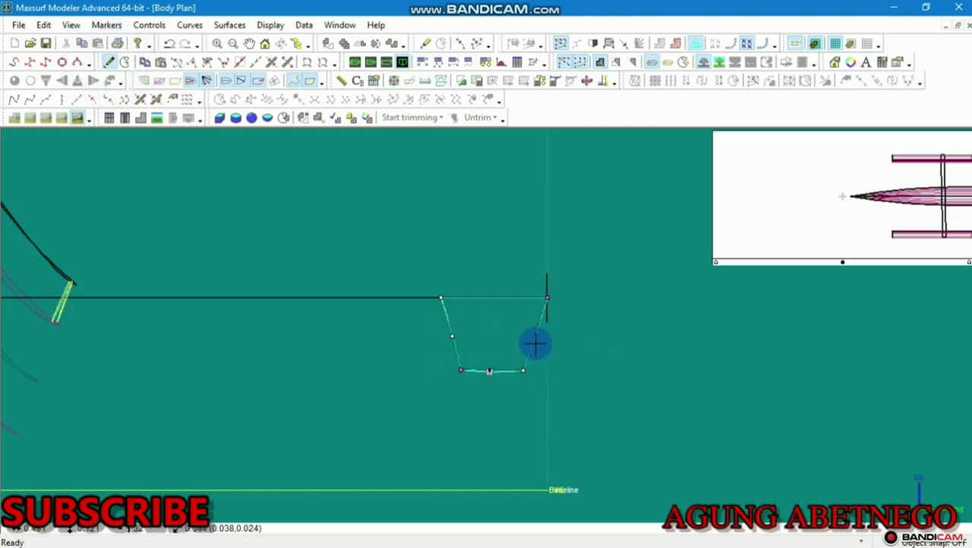
scroll(464, 334, up, 2)
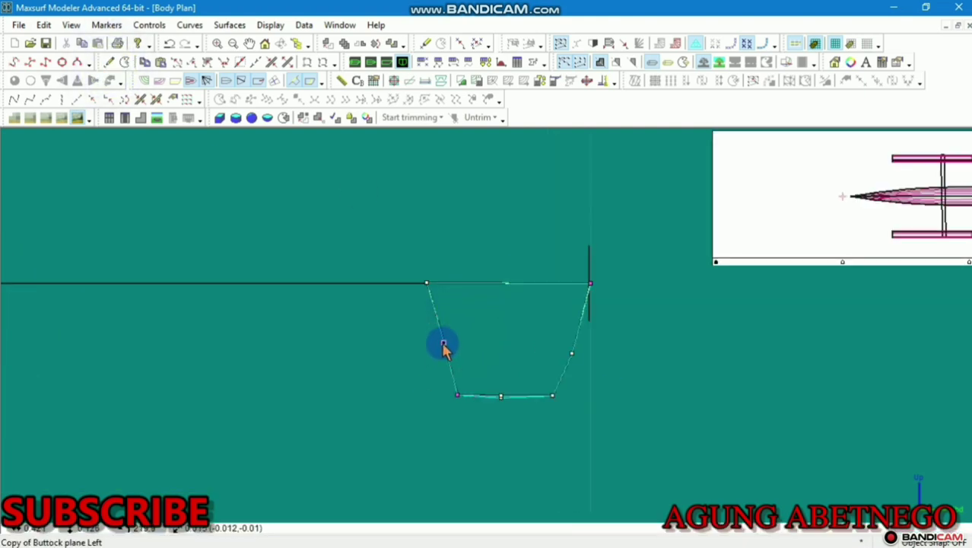
click(433, 343)
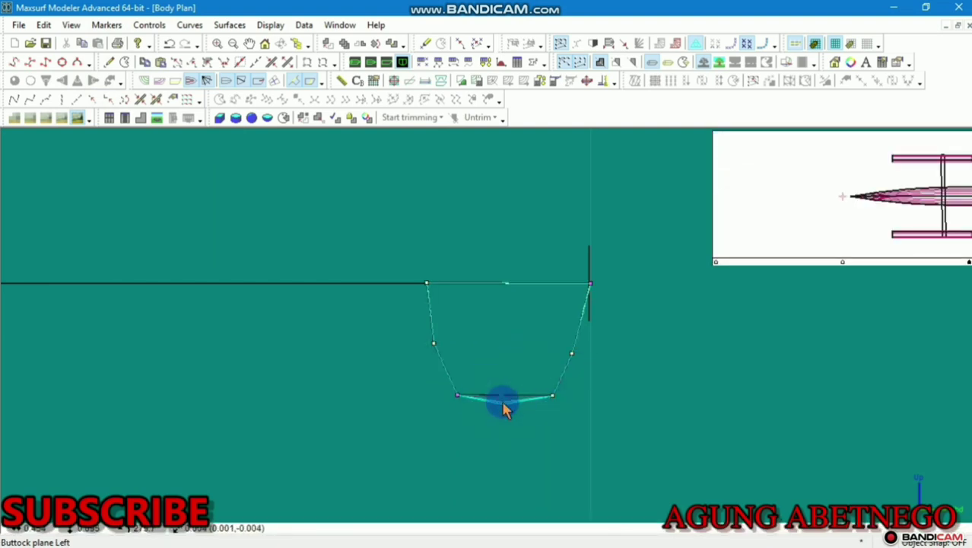
click(502, 402)
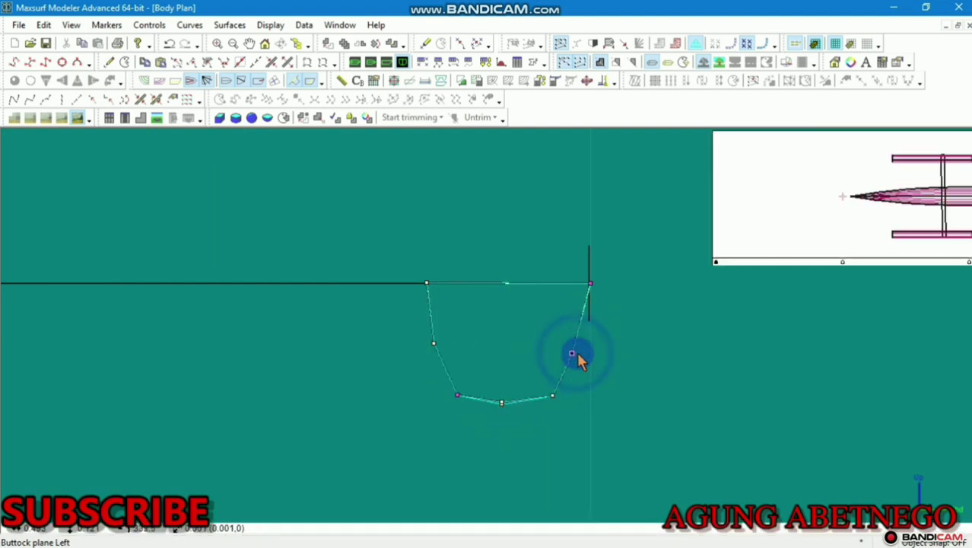
click(572, 353)
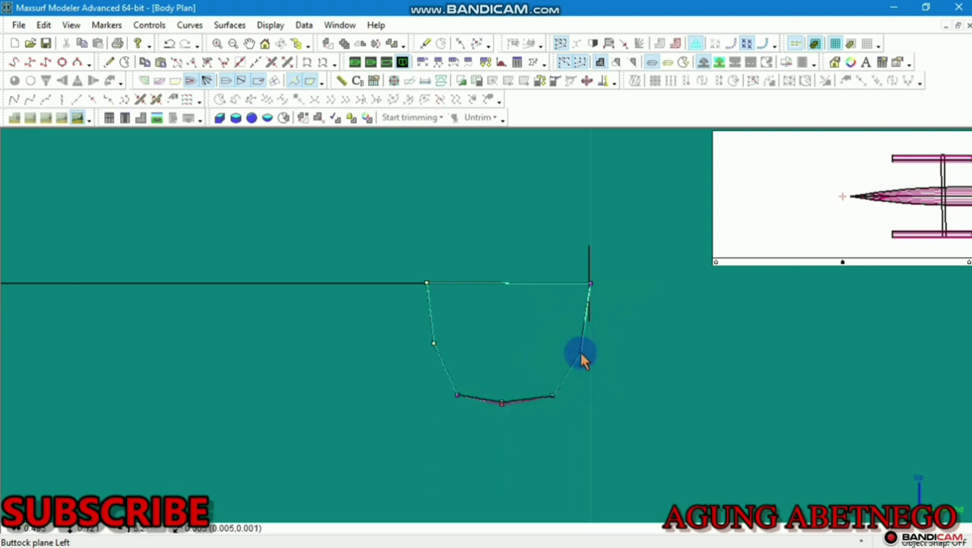
click(356, 64)
scroll(440, 310, up, 10)
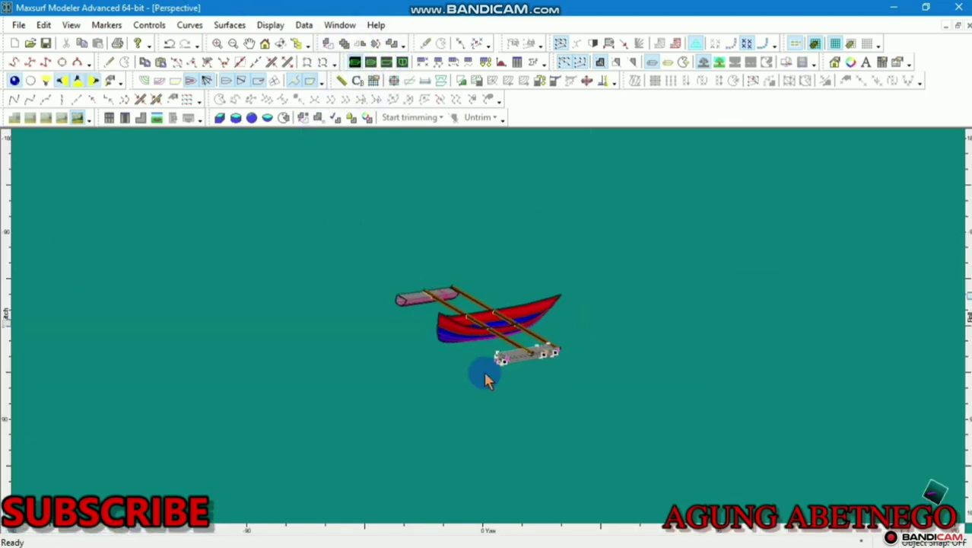
In Profile view, drag the float's right-end control points rightward to lengthen it, then return to Perspective
scroll(439, 306, down, 3)
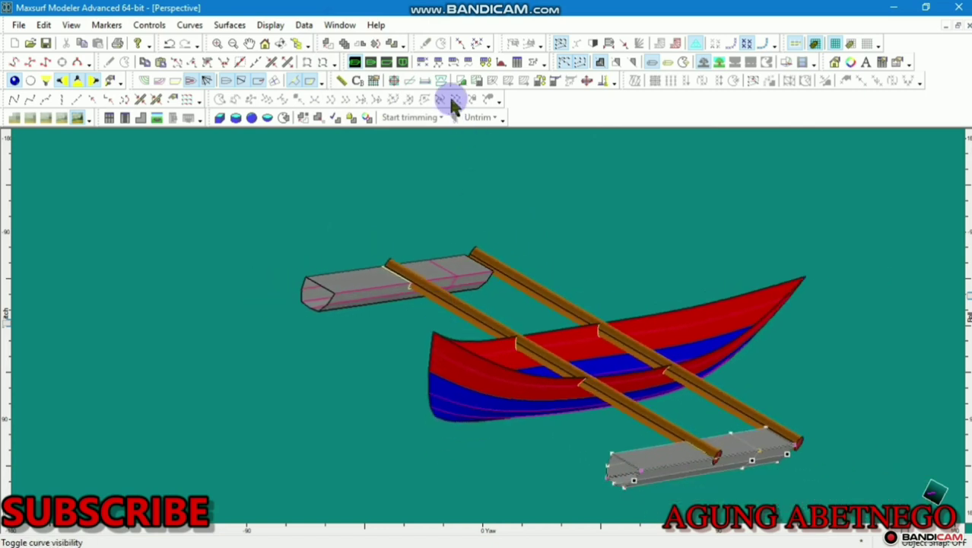
click(386, 63)
click(699, 229)
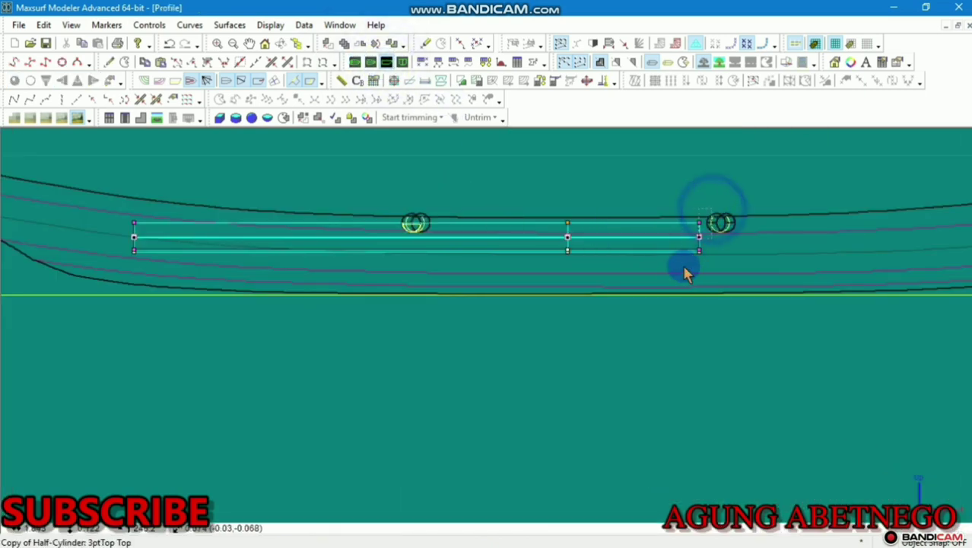
click(700, 253)
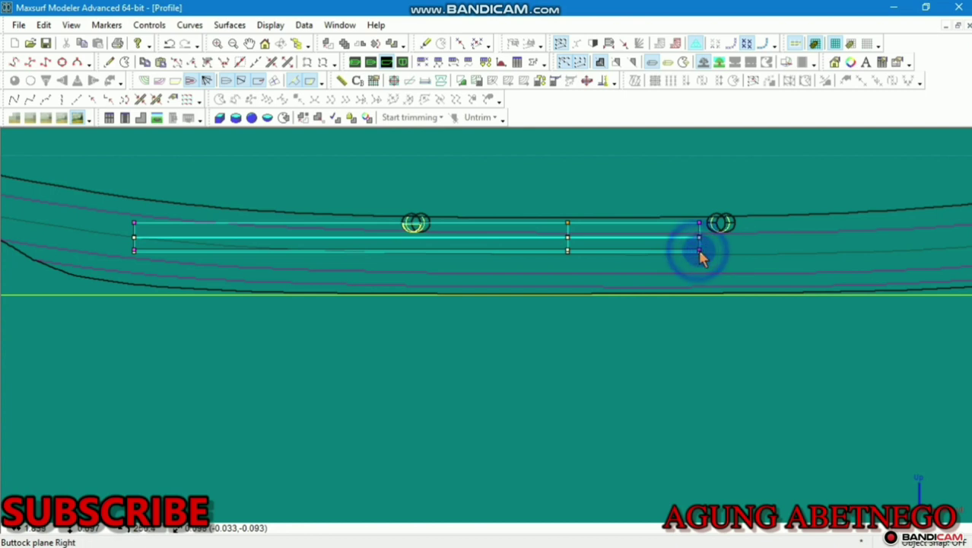
drag(700, 258, 927, 259)
scroll(700, 200, down, 3)
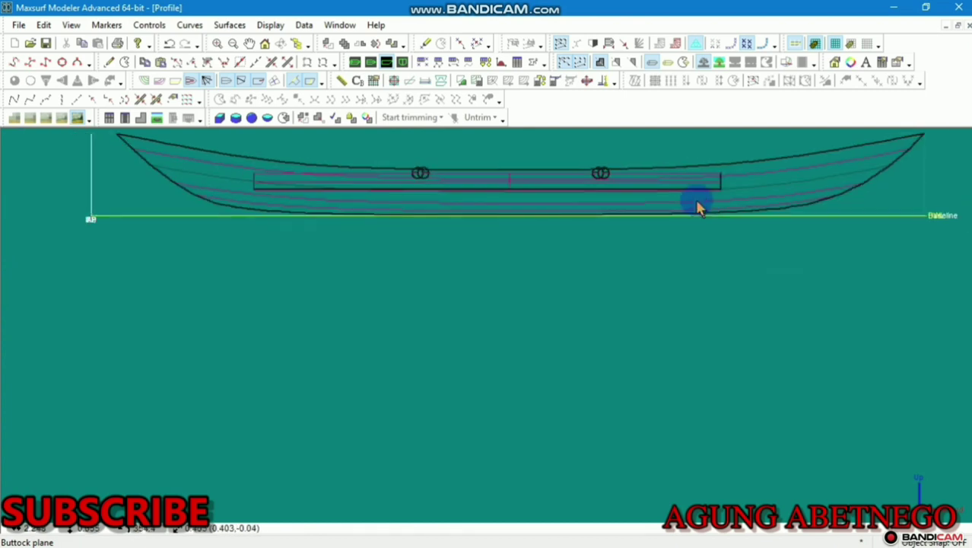
scroll(698, 207, down, 2)
click(683, 204)
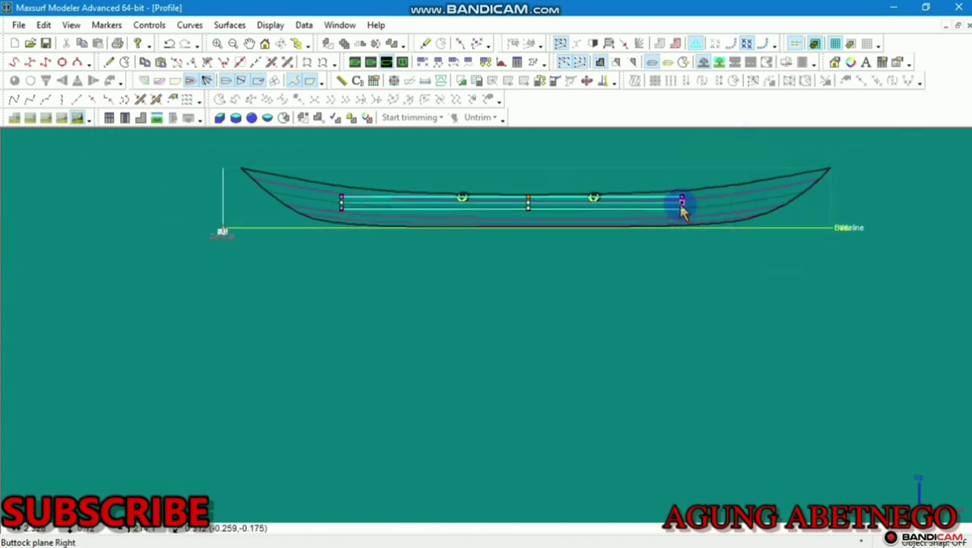
drag(681, 205, 739, 205)
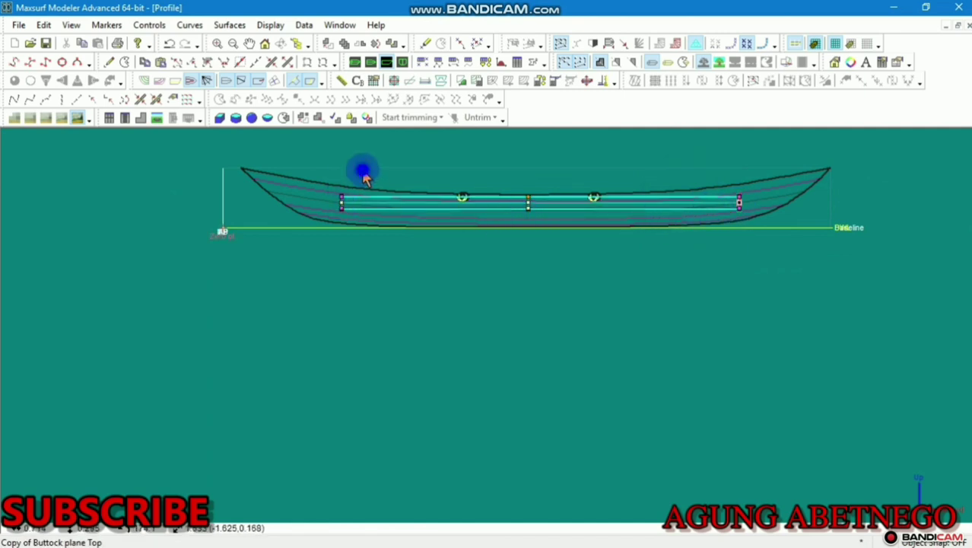
click(356, 64)
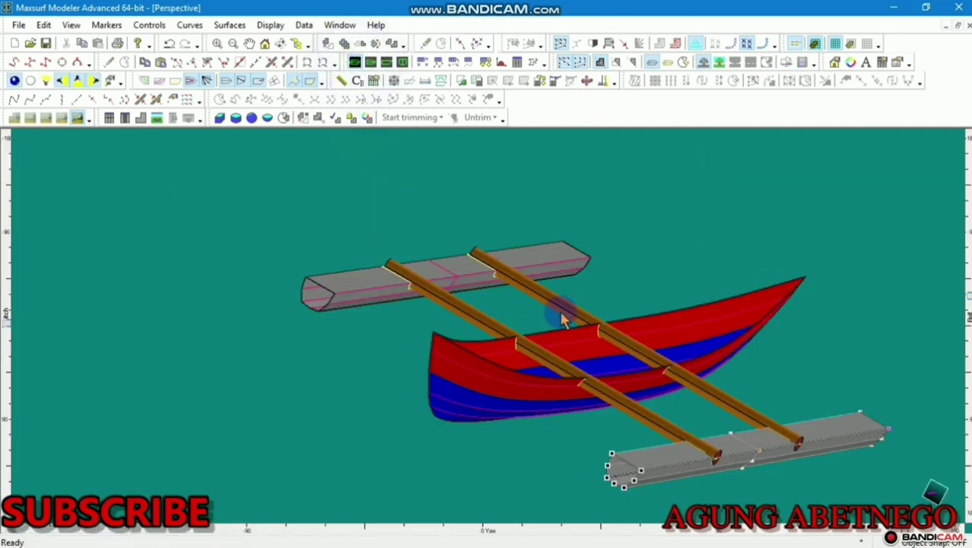
Roll and yaw the perspective model to compare both floats, then switch to the Body Plan
mouse_move(968, 295)
mouse_down()
mouse_move(958, 241)
mouse_move(965, 291)
mouse_up()
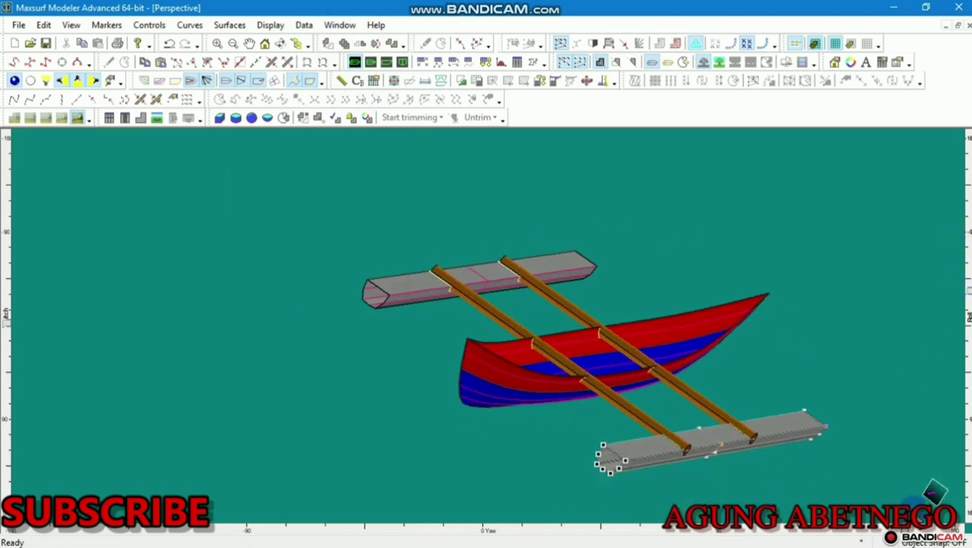
drag(900, 531, 812, 530)
scroll(361, 362, down, 3)
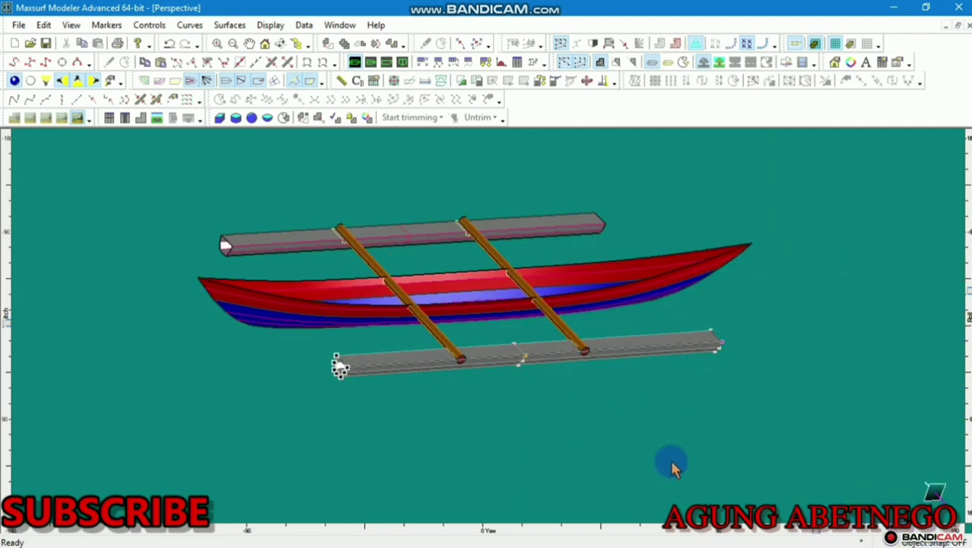
drag(819, 536, 630, 495)
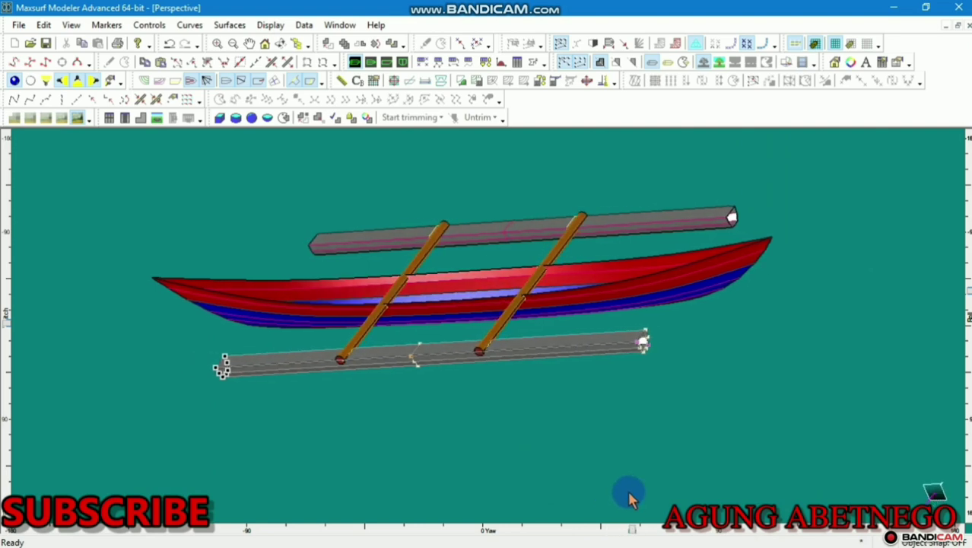
click(400, 64)
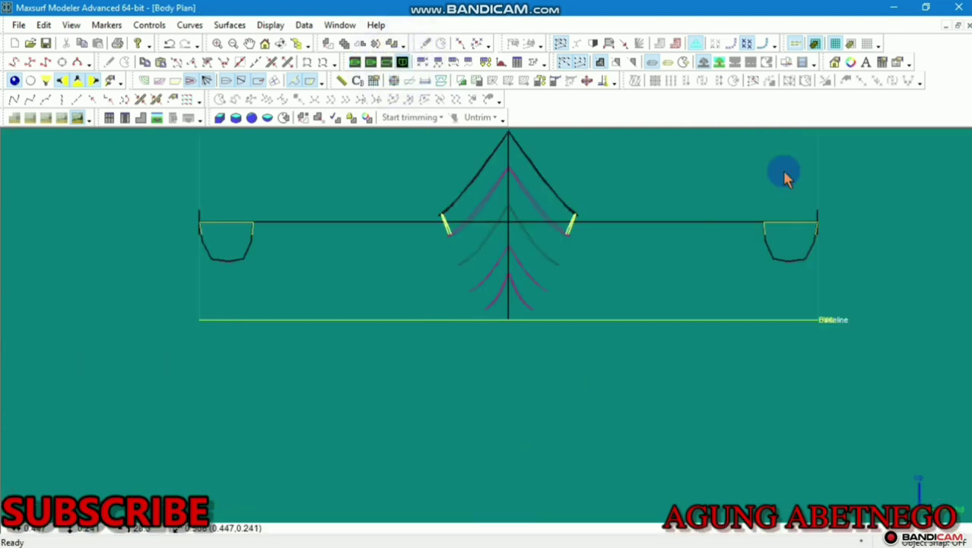
Select the half-cylinder outrigger float section and pull its left points to start rounding it
scroll(449, 281, down, 5)
middle_drag(448, 281, 351, 301)
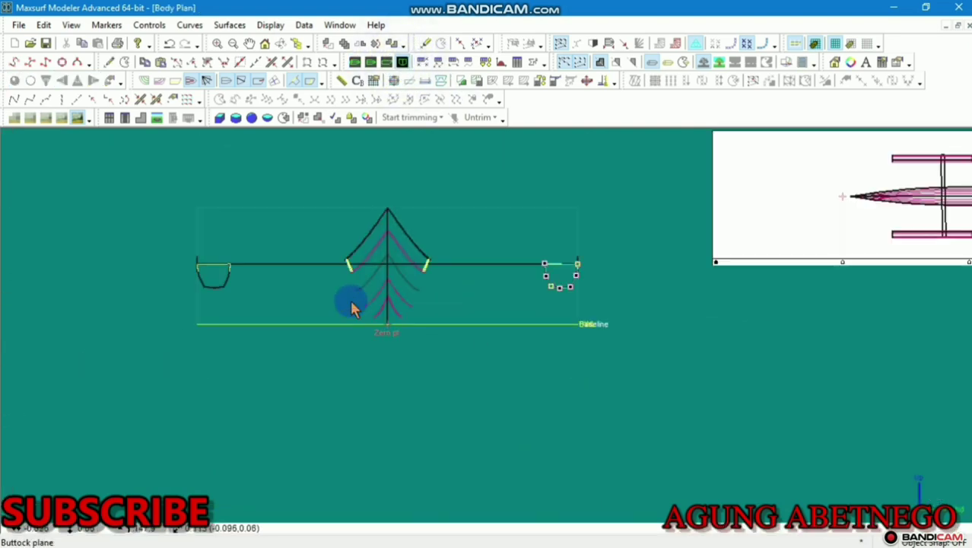
scroll(715, 297, up, 3)
scroll(643, 289, up, 2)
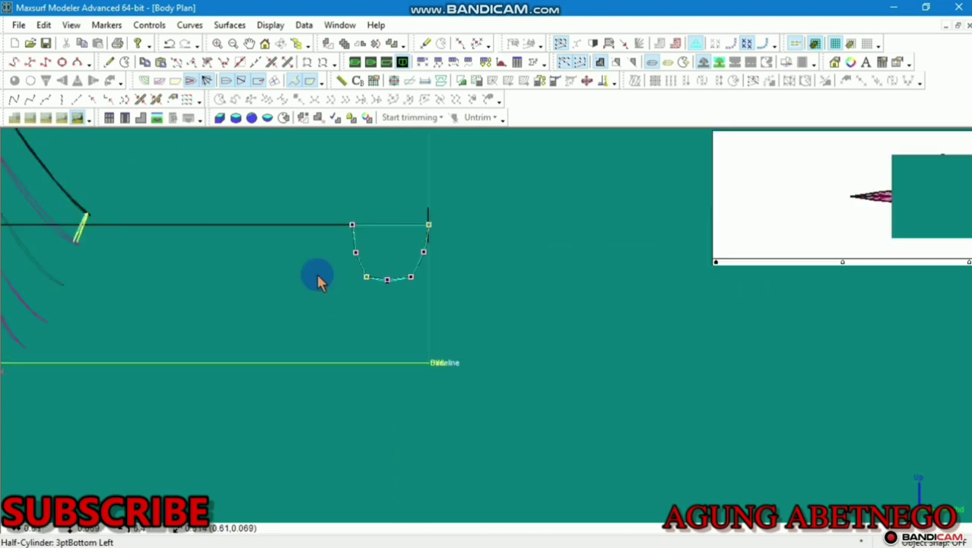
scroll(319, 276, up, 2)
click(370, 217)
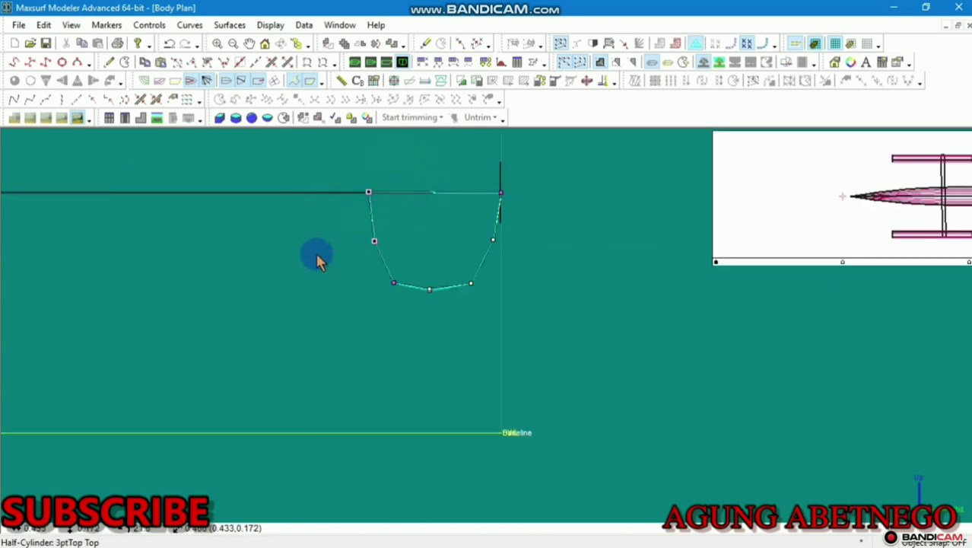
drag(377, 241, 447, 249)
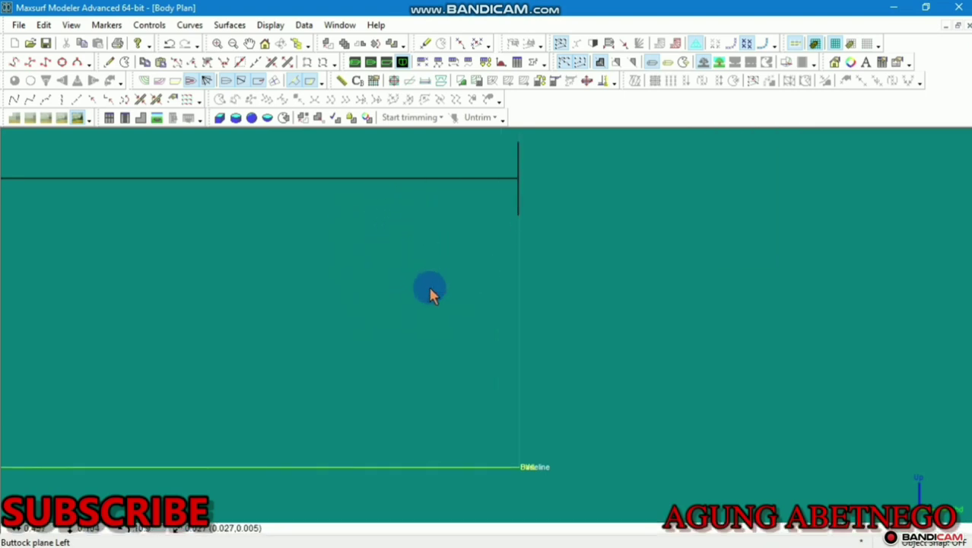
scroll(429, 292, up, 2)
Set a section control point's height to 0.095 m via Control Properties and drag a point to round the shape
double_click(436, 295)
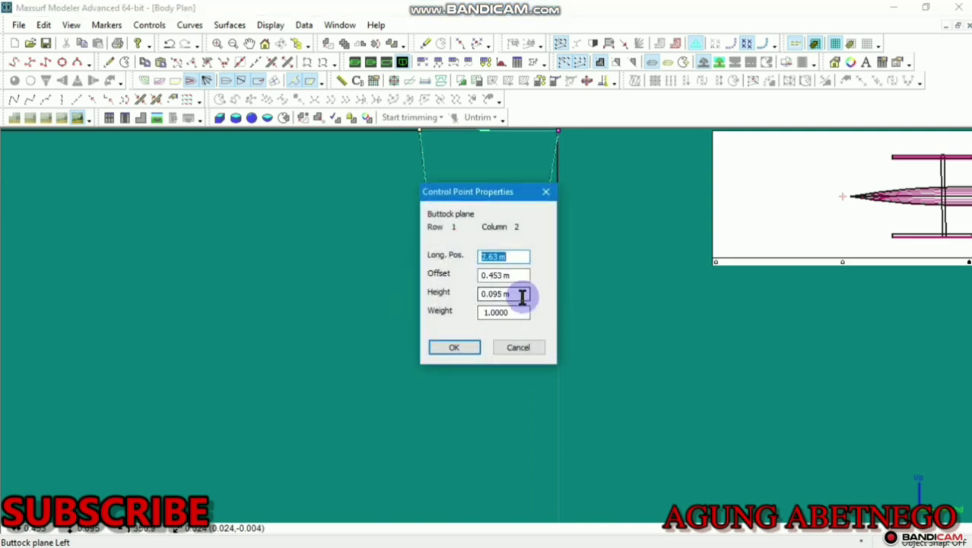
drag(520, 296, 459, 303)
click(463, 346)
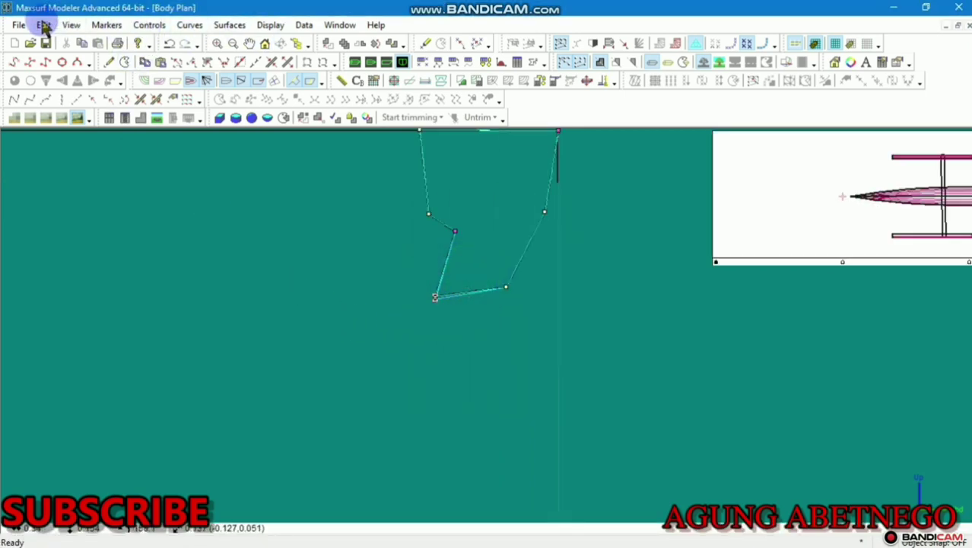
click(150, 25)
click(179, 377)
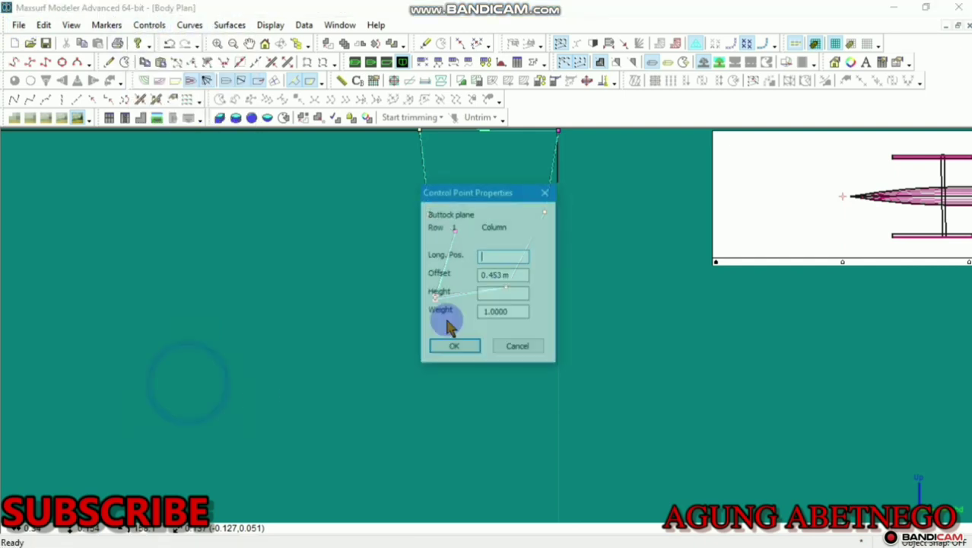
click(495, 294)
text(0.095 m)
click(473, 344)
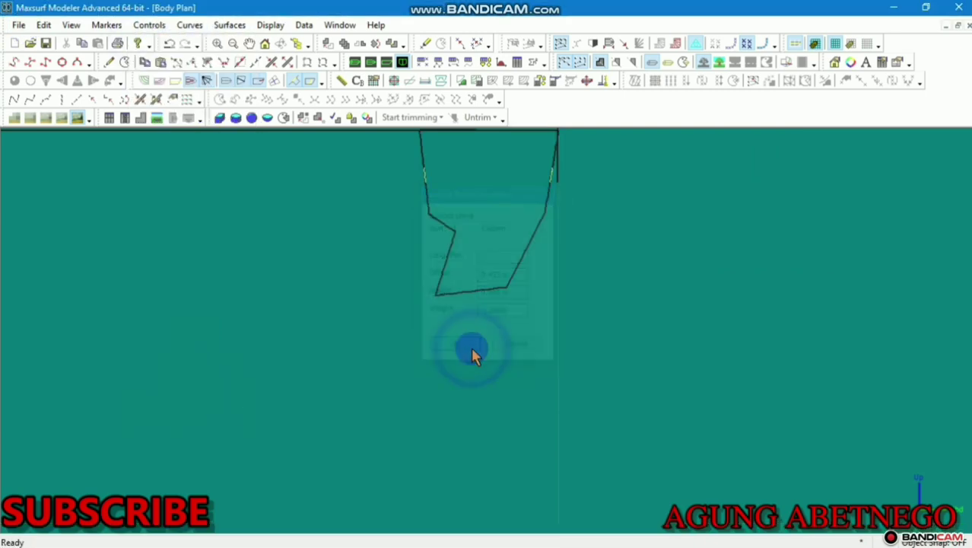
drag(435, 298, 545, 334)
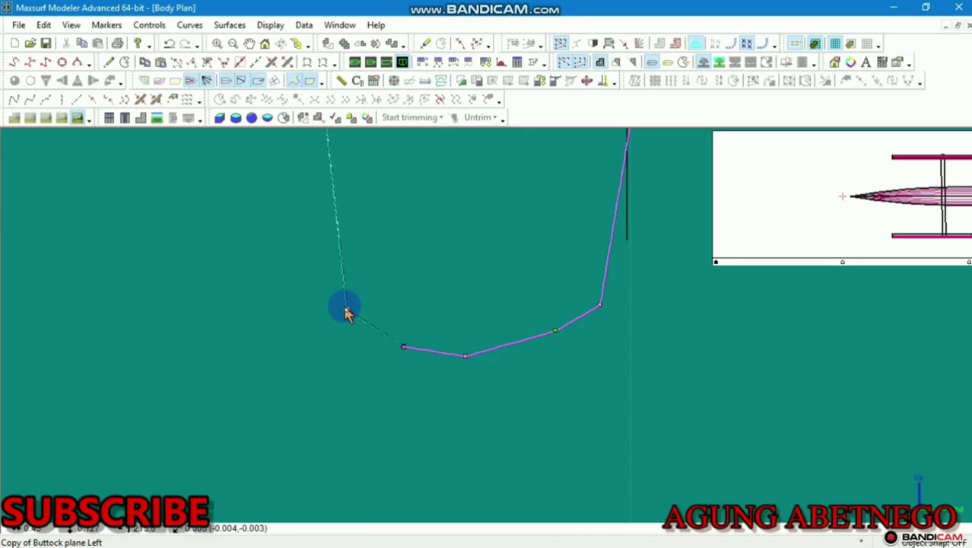
click(346, 312)
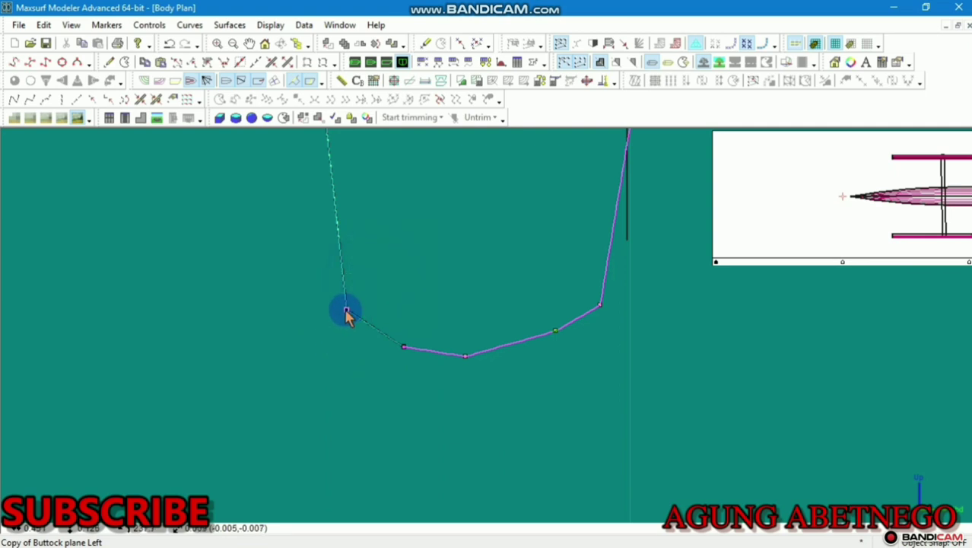
Raise the left control point, add a new left-side point, and adjust the bottom point to round the section
drag(343, 308, 337, 205)
middle_drag(378, 296, 410, 376)
scroll(409, 377, down, 1)
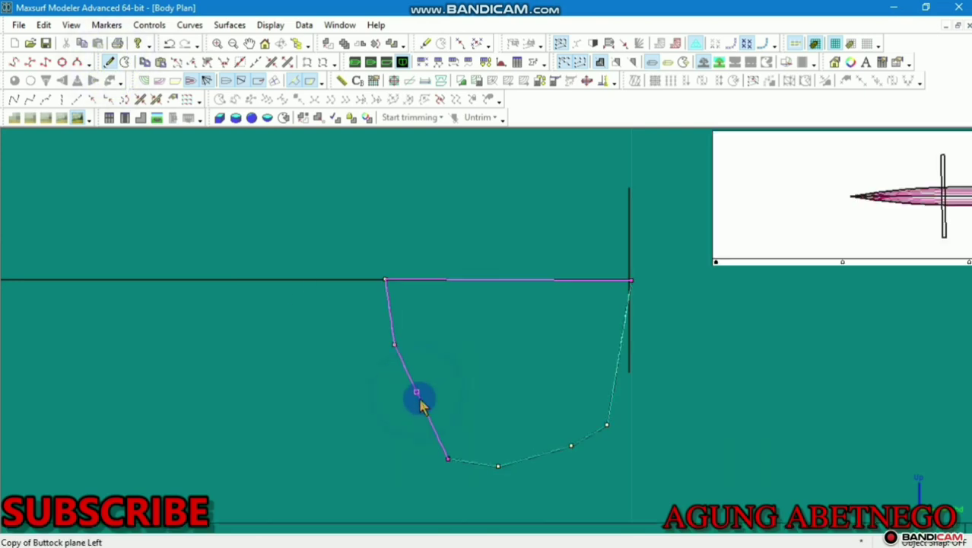
click(416, 390)
drag(405, 400, 407, 400)
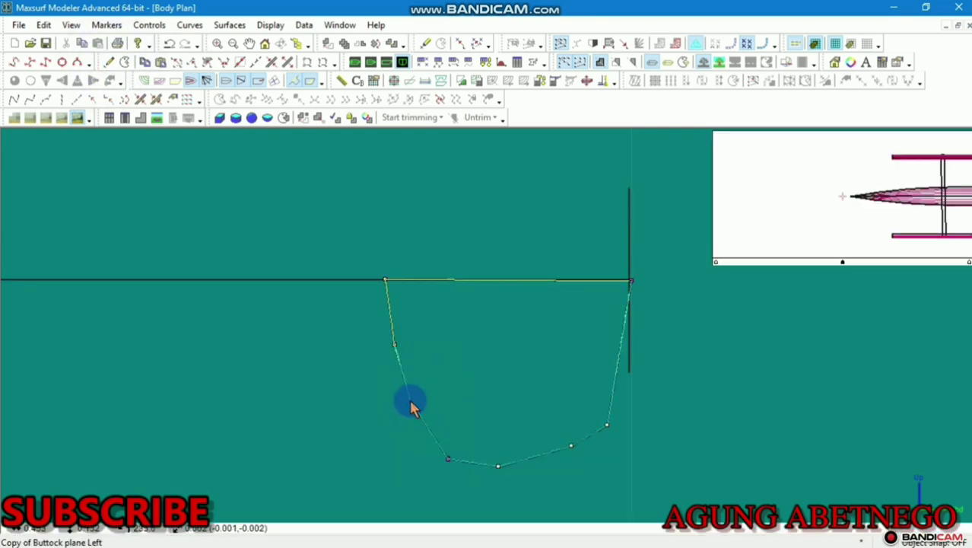
mouse_move(462, 431)
mouse_down()
mouse_move(445, 463)
mouse_move(455, 447)
mouse_up()
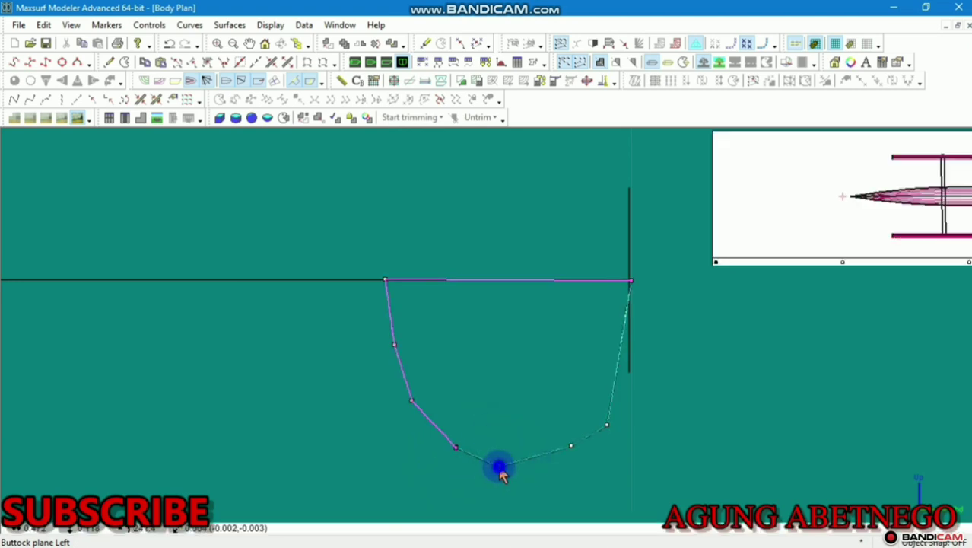
drag(518, 458, 522, 453)
Add a control point on the section's right side and move it outward
click(113, 64)
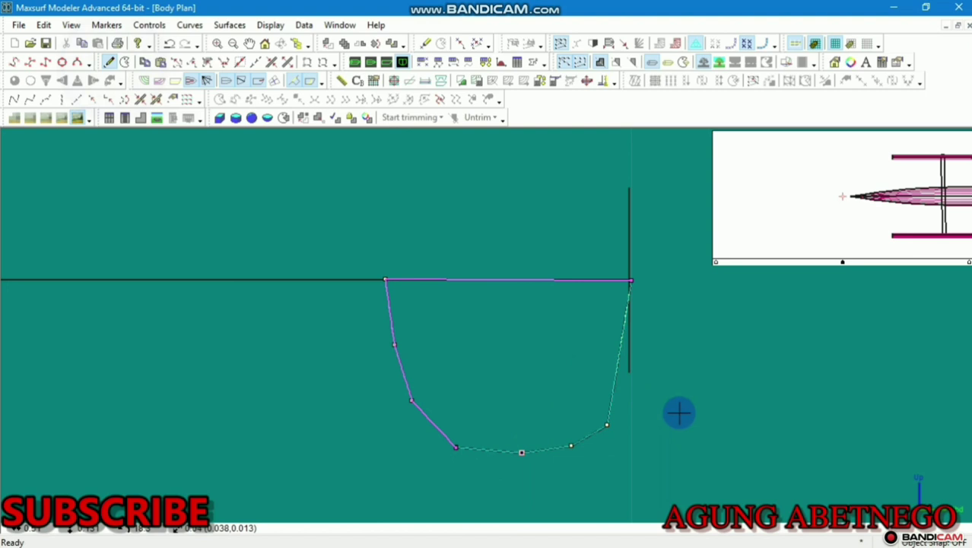
click(619, 352)
click(618, 351)
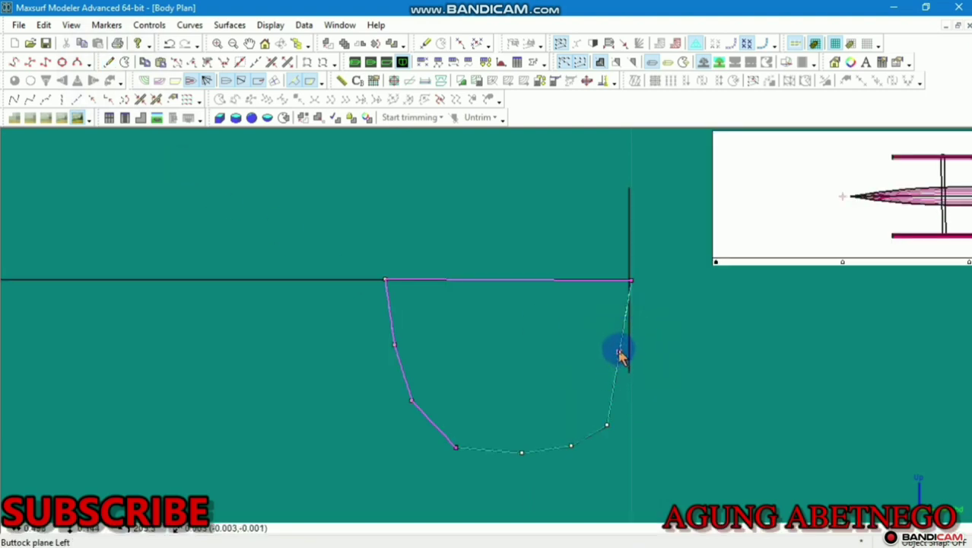
drag(618, 352, 628, 356)
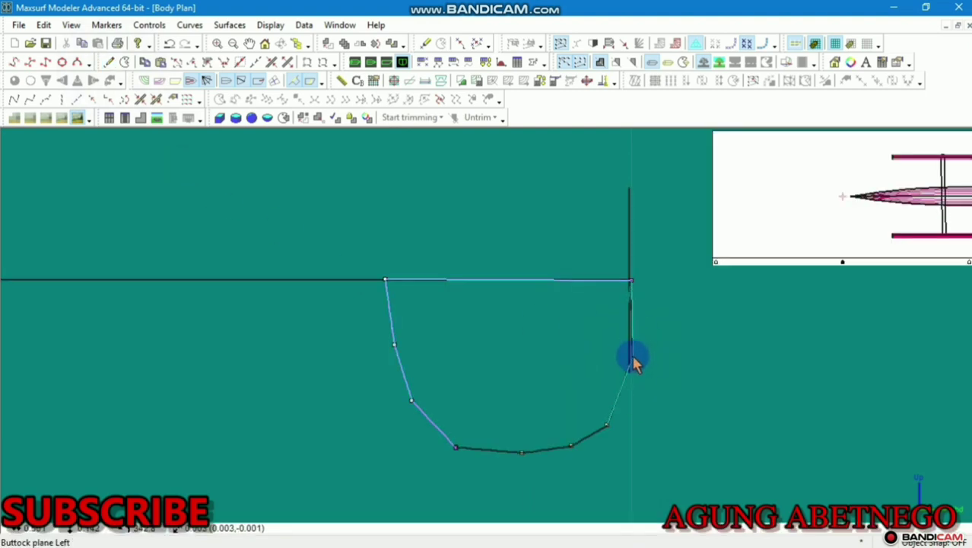
click(110, 62)
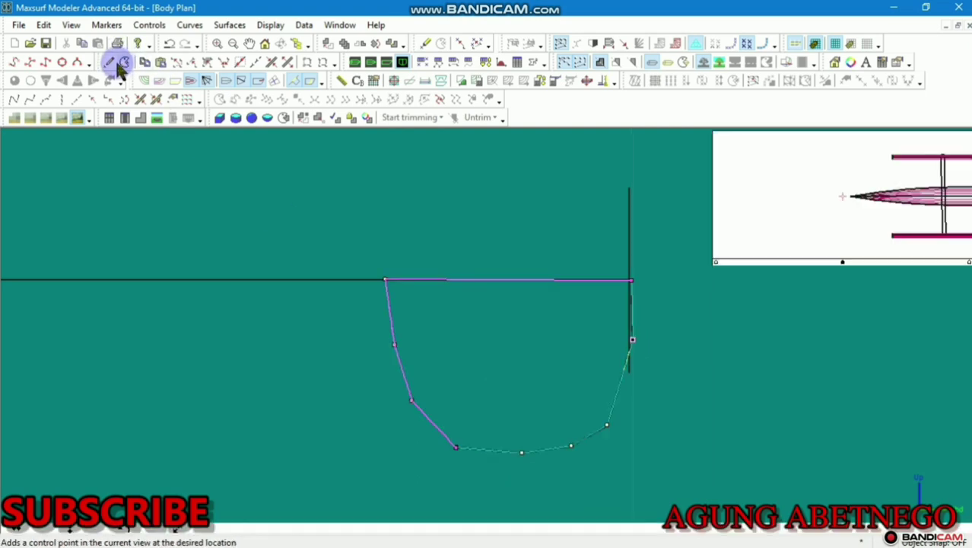
Add another right-side control point and move it outward to round the side
click(629, 370)
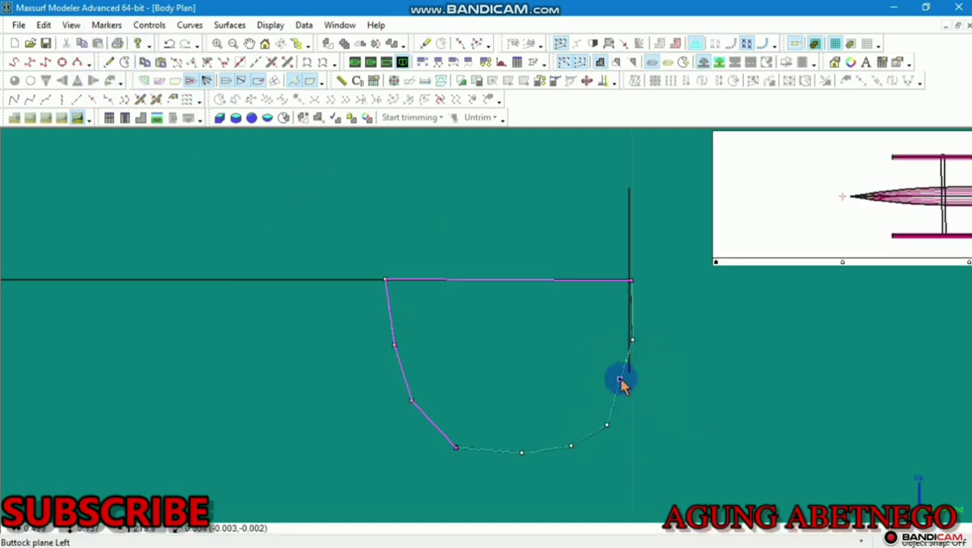
drag(621, 378, 631, 380)
scroll(619, 380, down, 2)
Copy the top-left point's height and apply 0.159 m to both top corner points
click(446, 285)
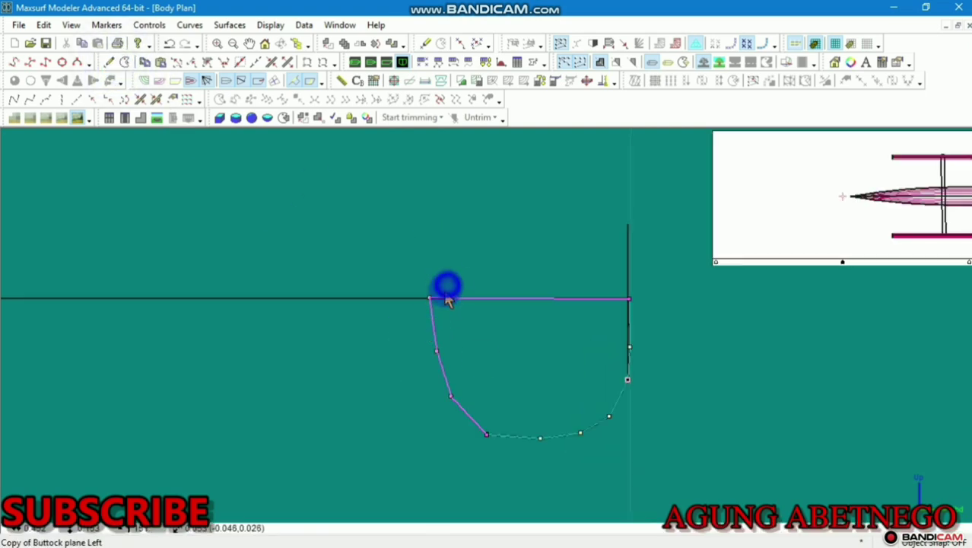
double_click(430, 300)
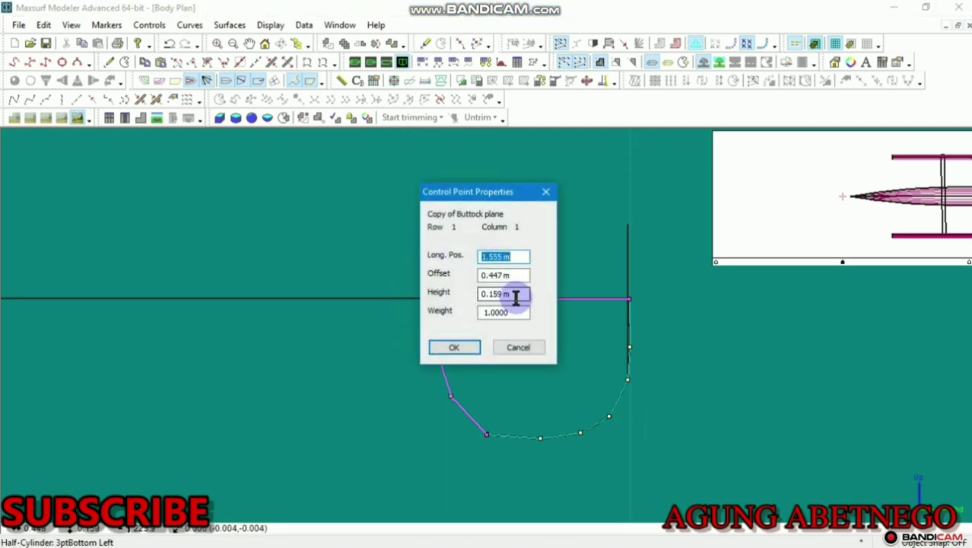
drag(514, 295, 435, 314)
key(ctrl+c)
click(455, 346)
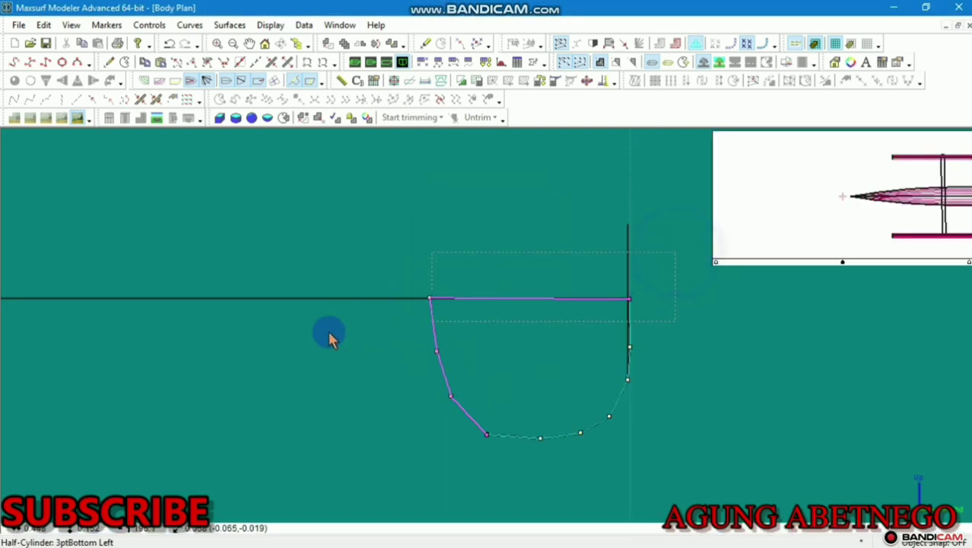
click(149, 25)
click(196, 383)
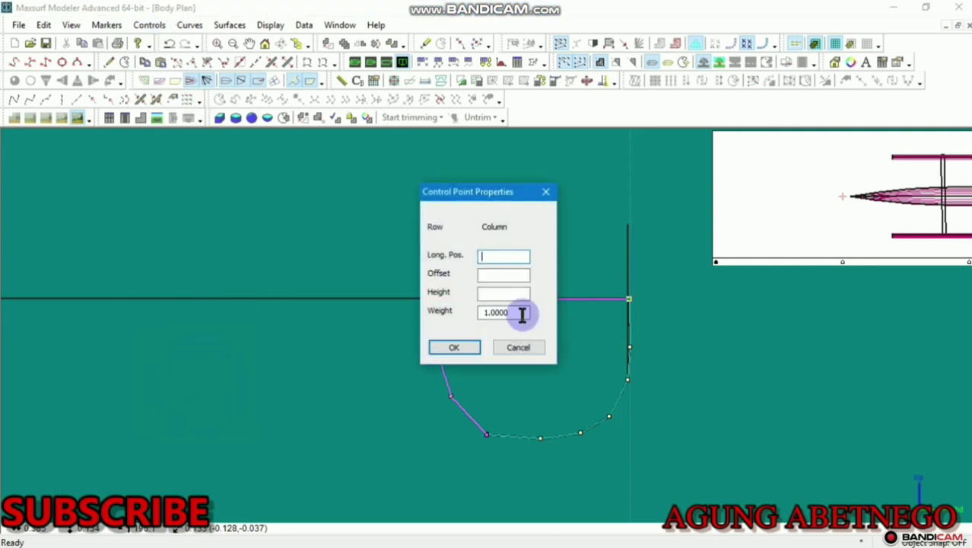
key(ctrl+v)
click(460, 346)
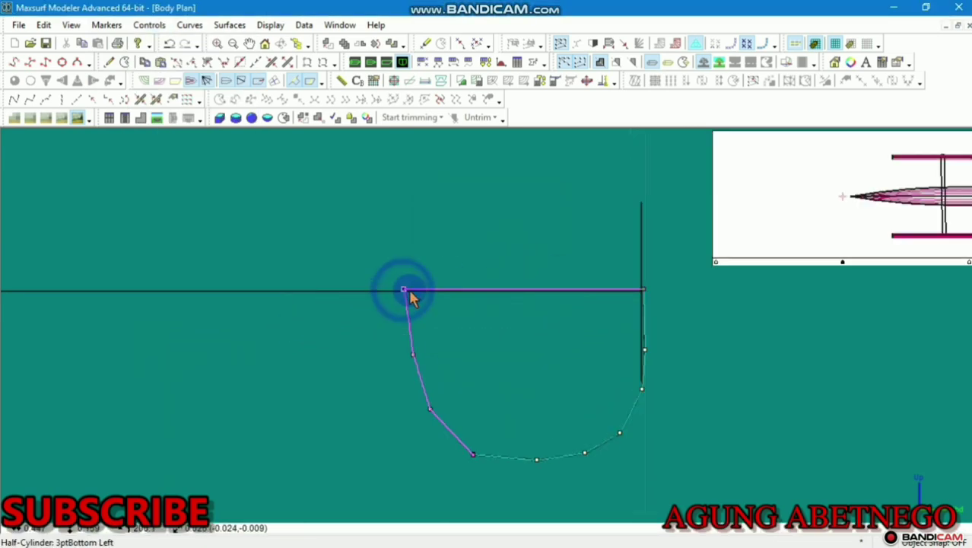
Slide both top corners inward along the top edge and shift the upper-left point to round the side
drag(410, 294, 445, 298)
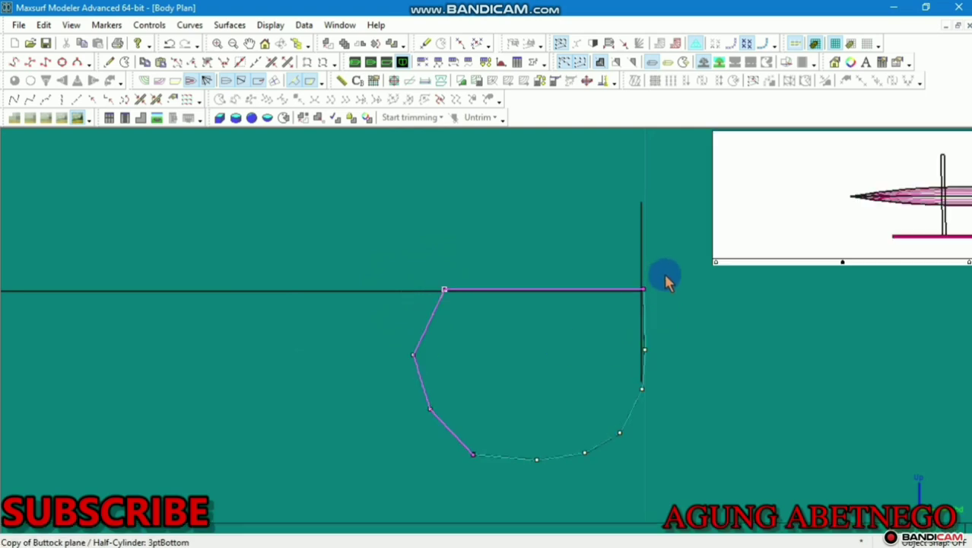
drag(645, 290, 600, 291)
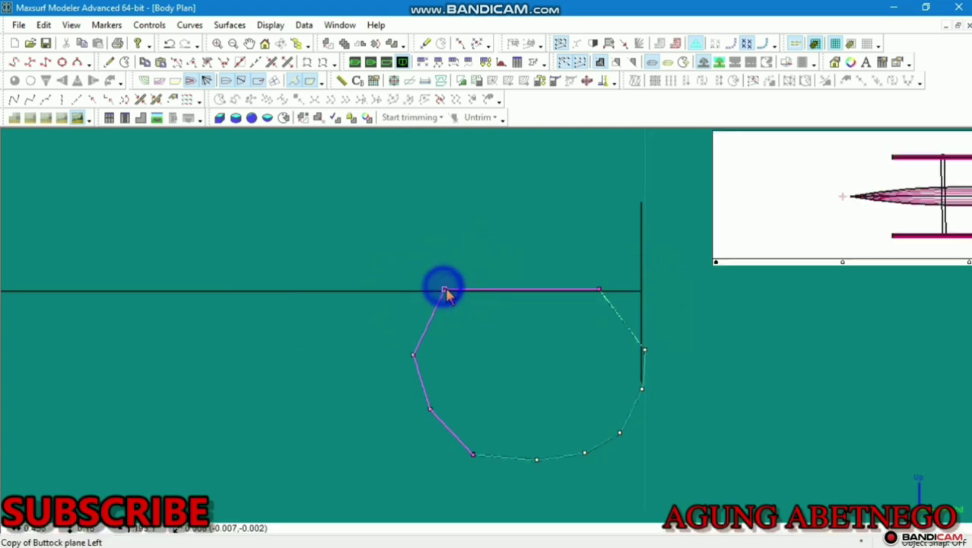
drag(445, 296, 467, 290)
scroll(555, 337, up, 1)
drag(400, 354, 432, 345)
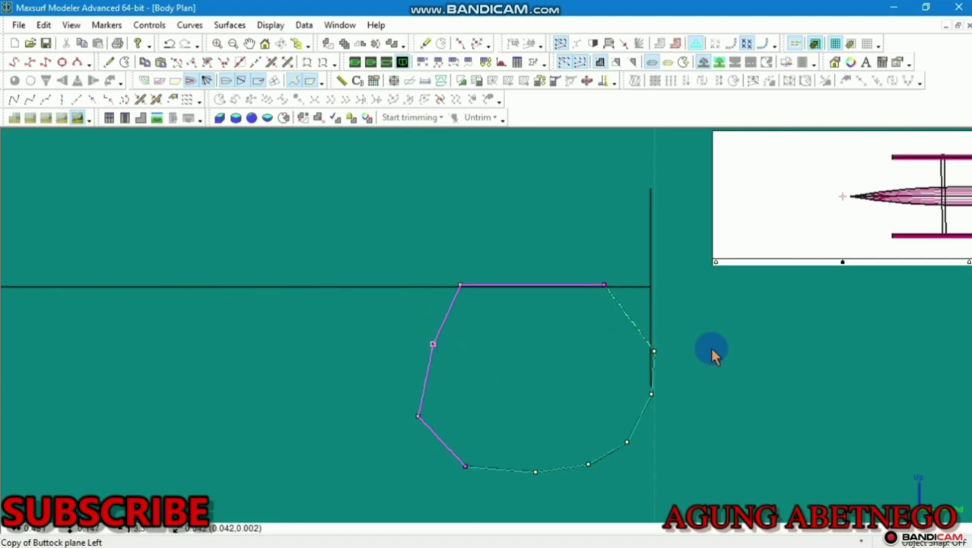
Nudge the lower-left point inward and shift the top edge points right to centre the near-circular section
click(655, 352)
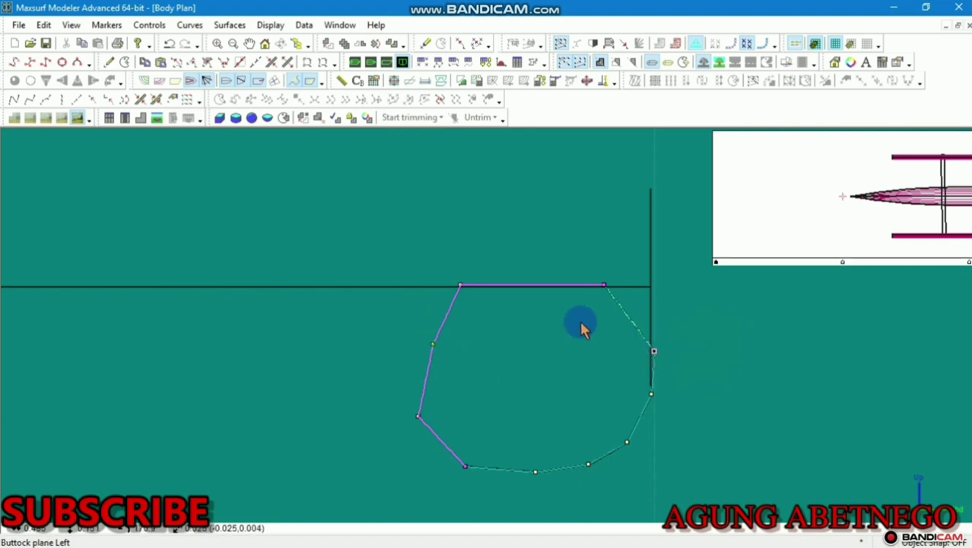
scroll(581, 328, down, 1)
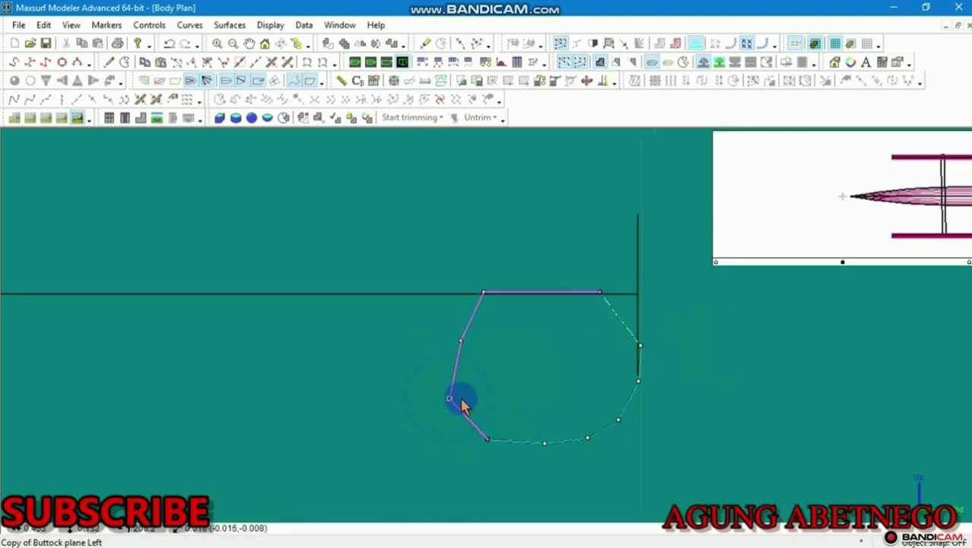
click(505, 419)
click(487, 440)
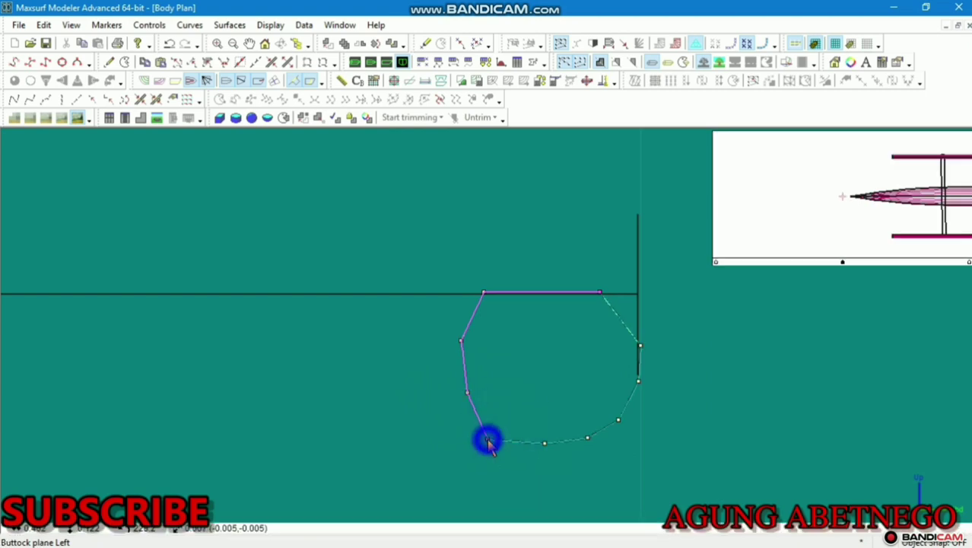
drag(496, 429, 497, 429)
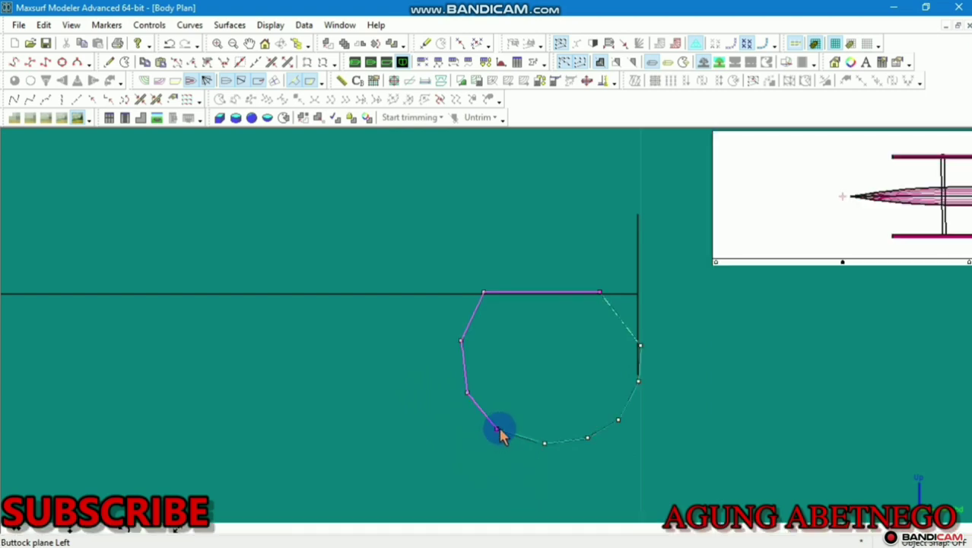
click(600, 292)
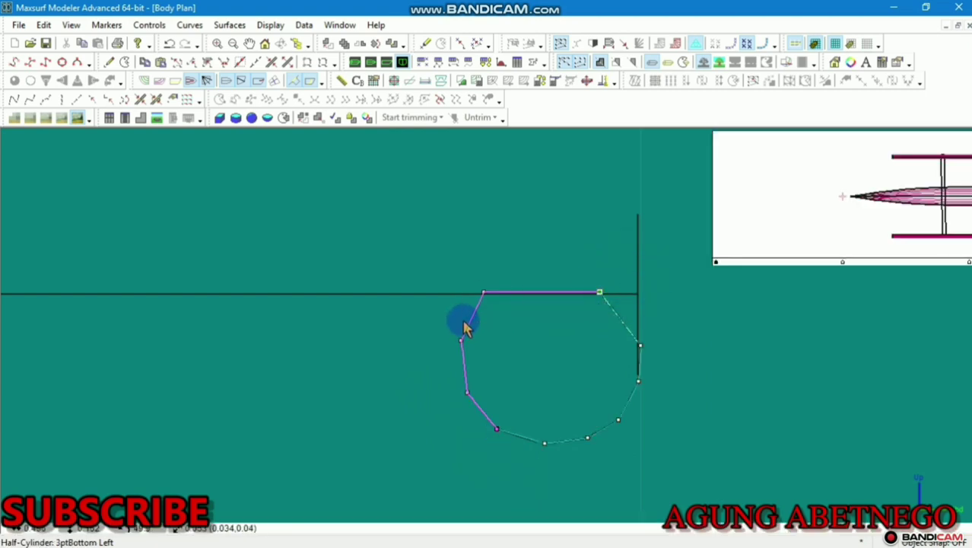
drag(484, 292, 498, 296)
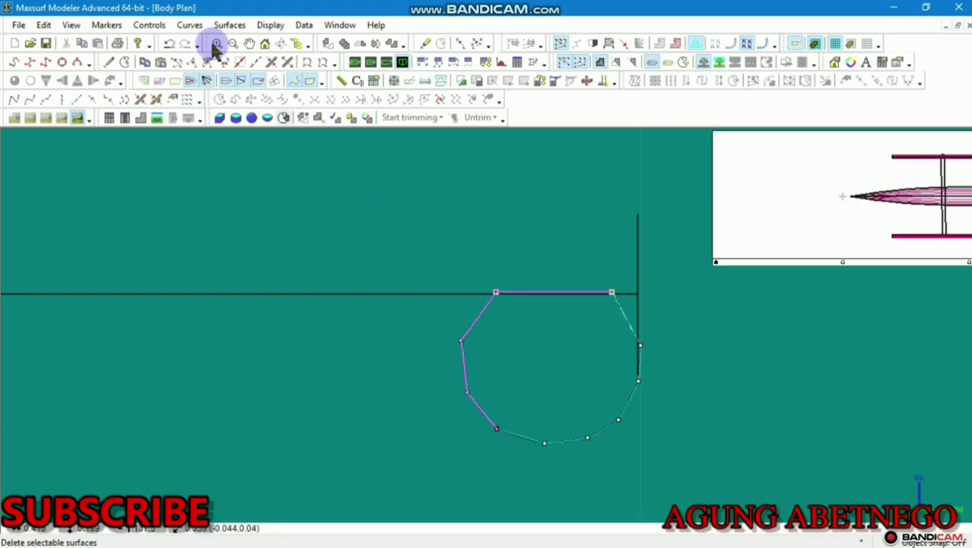
click(386, 62)
Add a control point column near one end of the float, extending it to bonded surfaces
scroll(730, 221, up, 6)
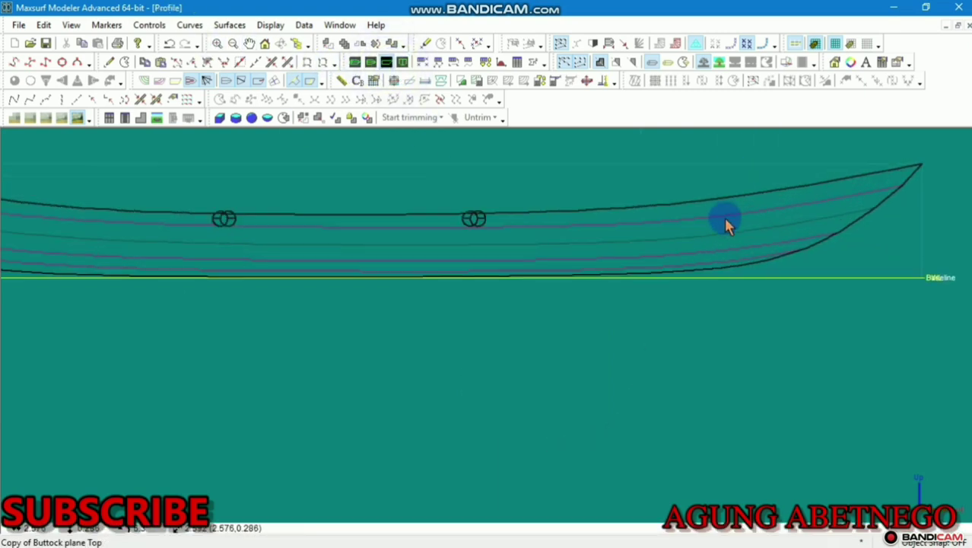
scroll(730, 221, down, 6)
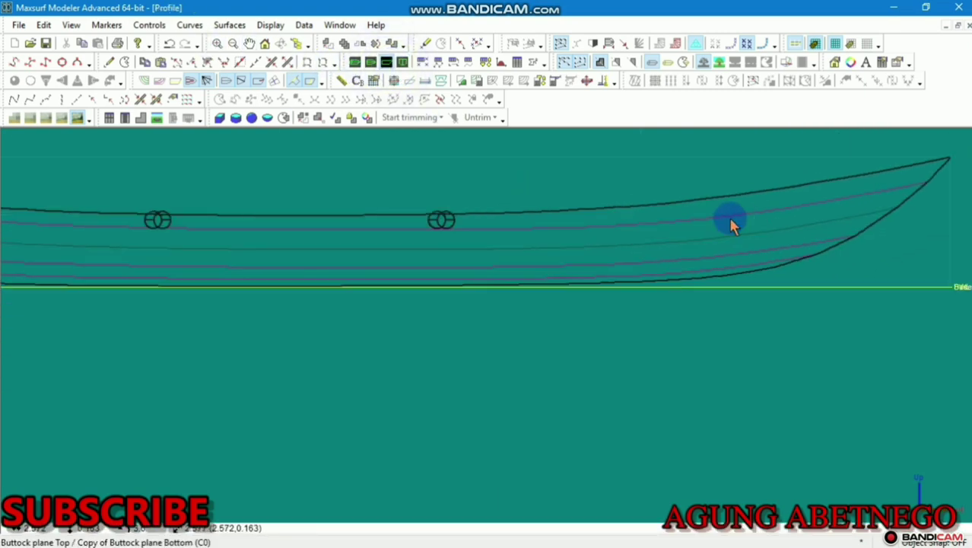
click(452, 215)
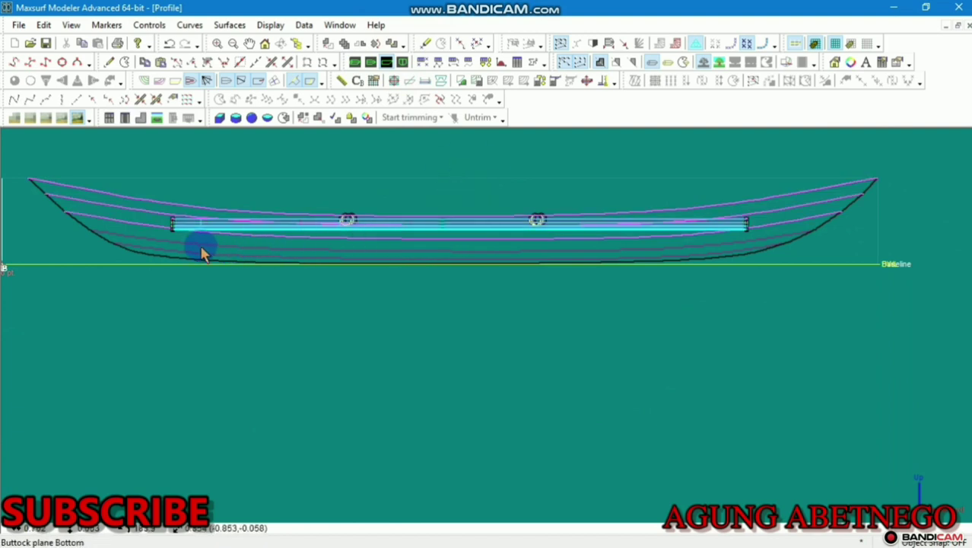
click(228, 252)
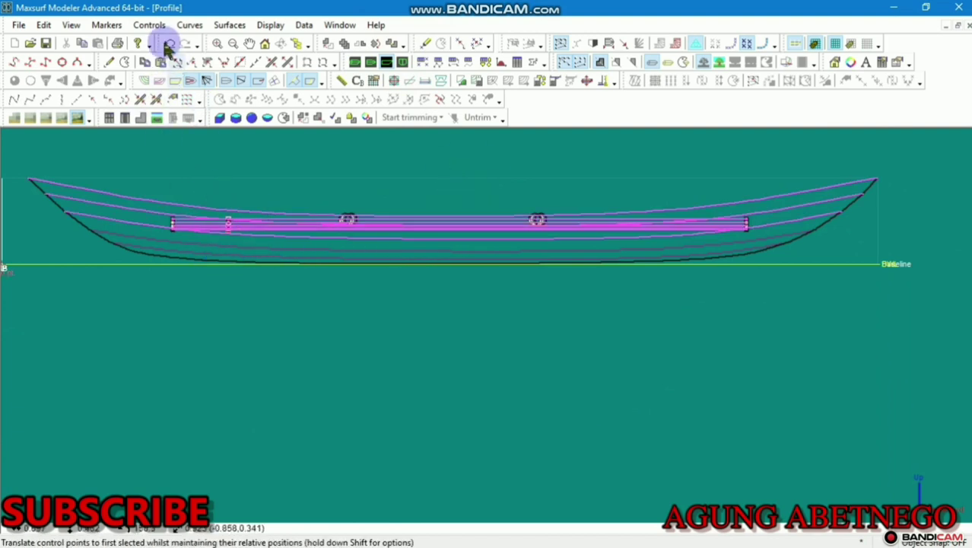
click(109, 61)
scroll(714, 219, up, 4)
click(701, 189)
click(530, 308)
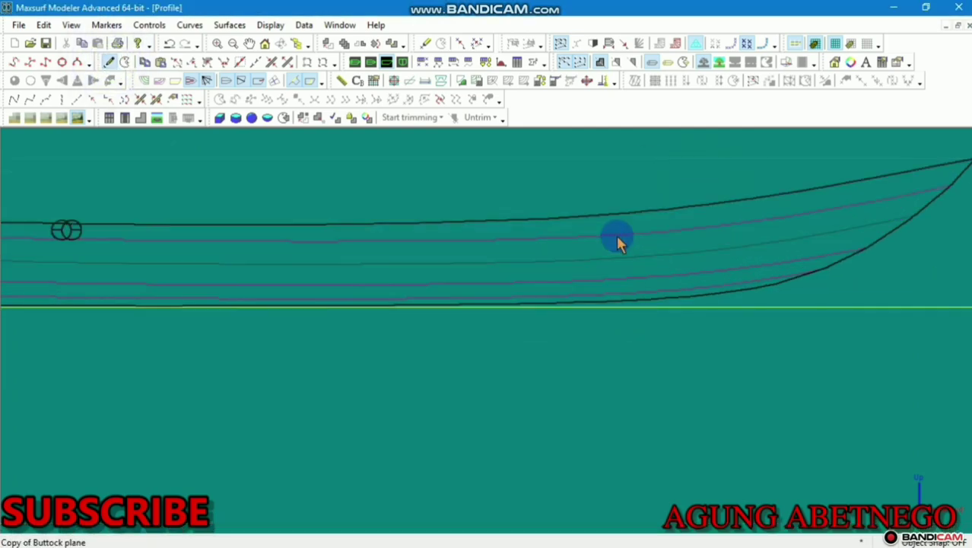
Add another control point column near the float's other end, including bonded surfaces
scroll(666, 230, up, 2)
click(665, 230)
click(115, 61)
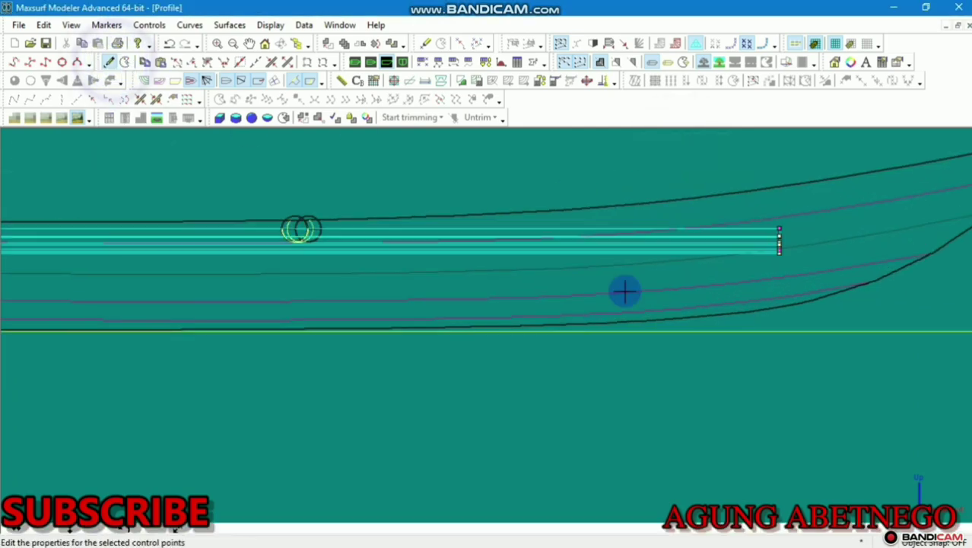
scroll(807, 295, up, 2)
click(658, 216)
click(537, 310)
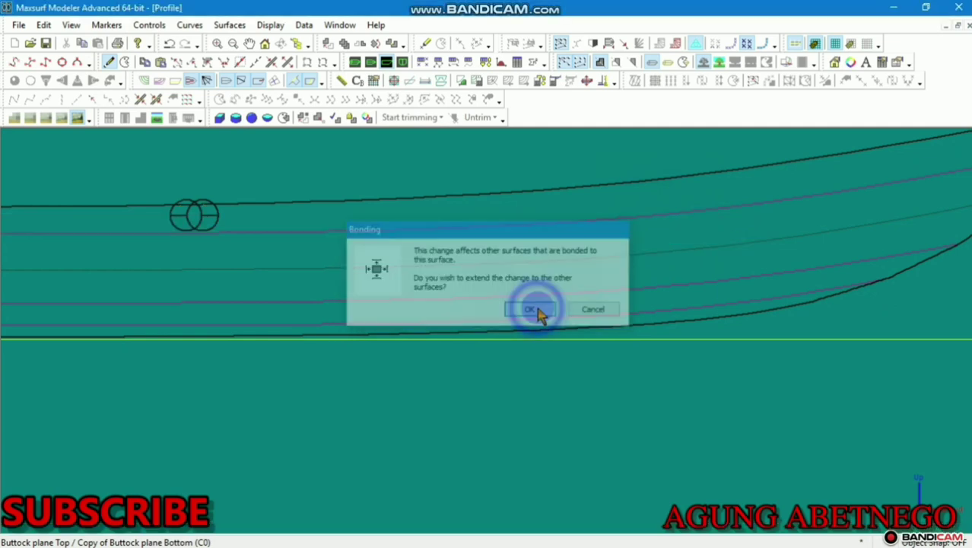
Set the offset of the float's left-end control column to 0
scroll(648, 314, down, 3)
middle_drag(654, 315, 859, 273)
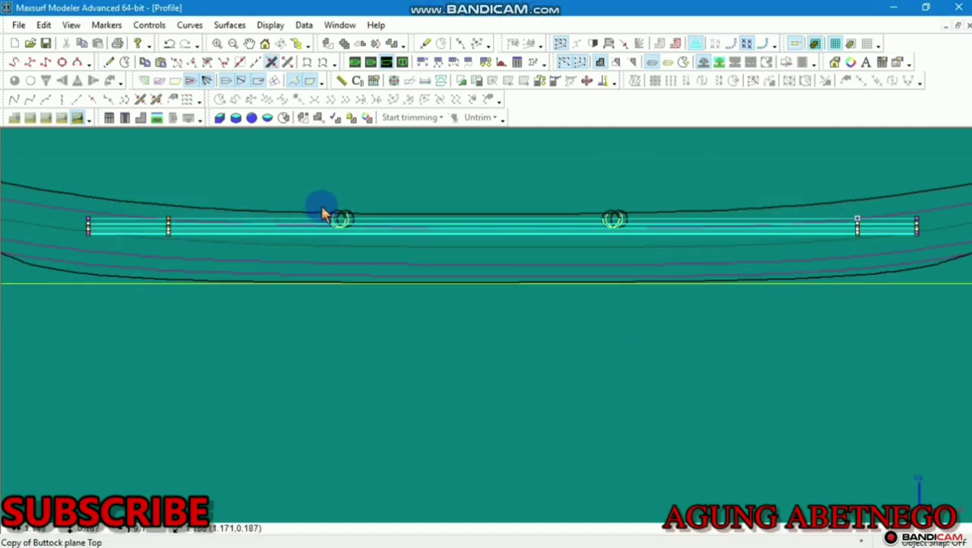
scroll(89, 226, up, 1)
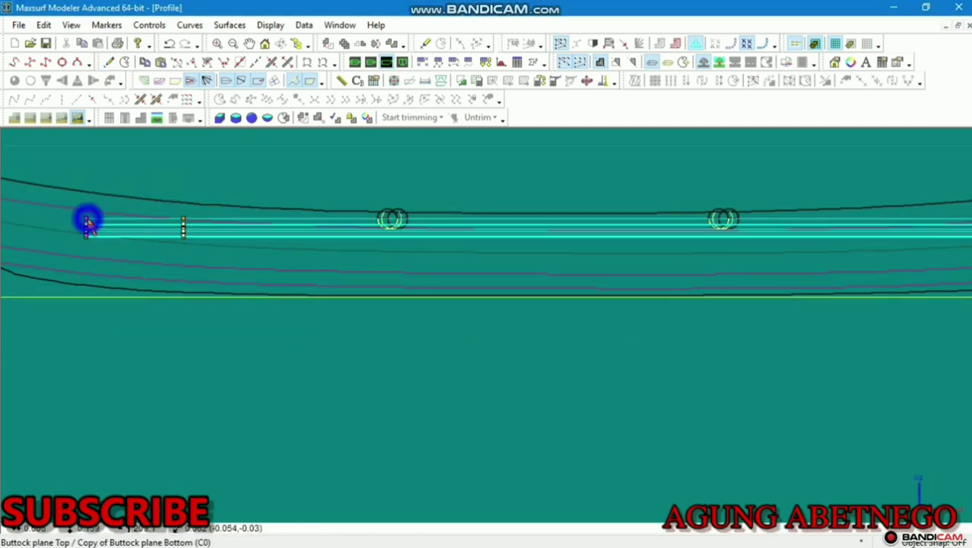
double_click(87, 223)
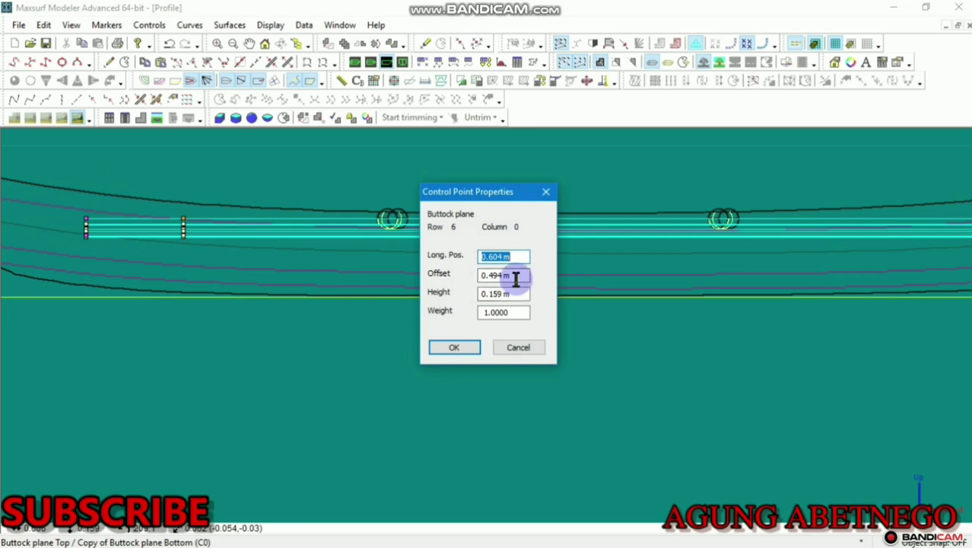
key(Tab)
key(Tab)
click(49, 253)
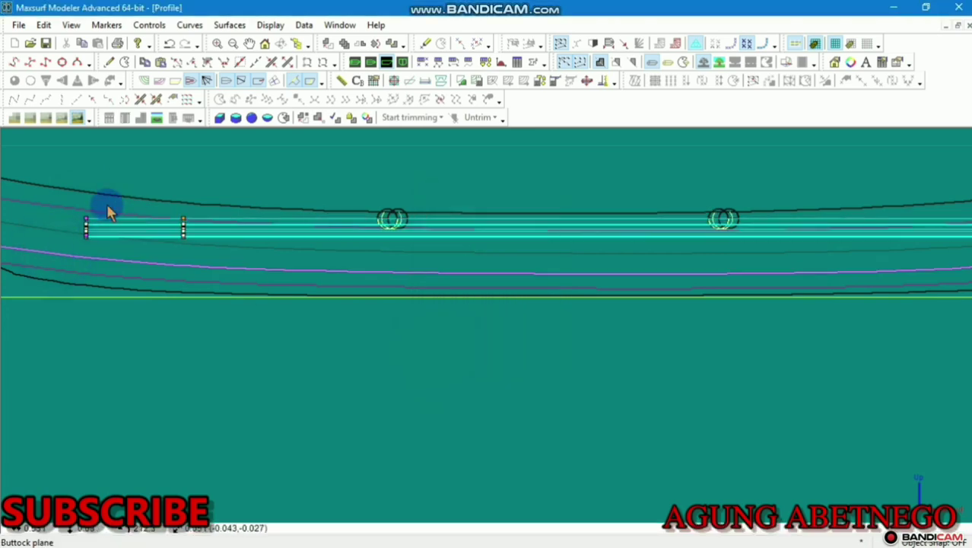
click(149, 25)
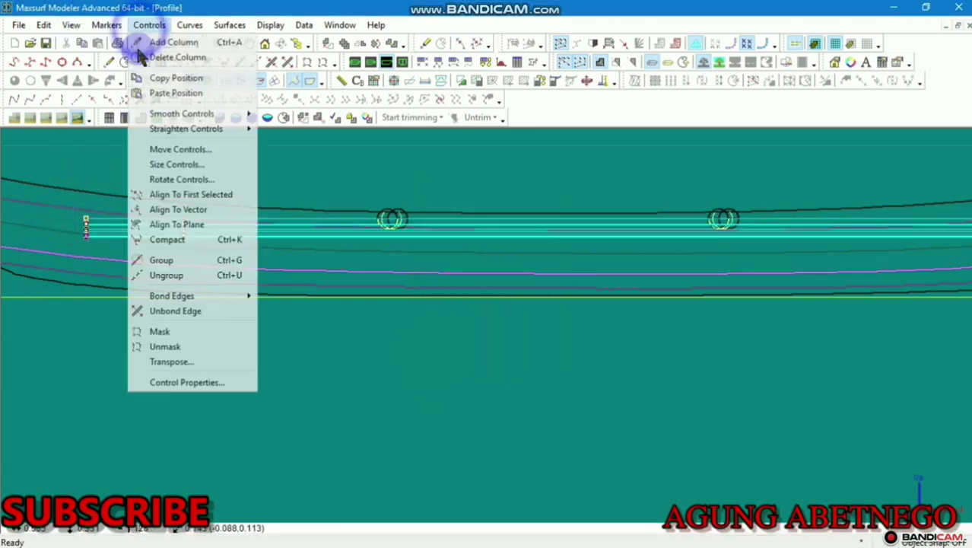
click(187, 382)
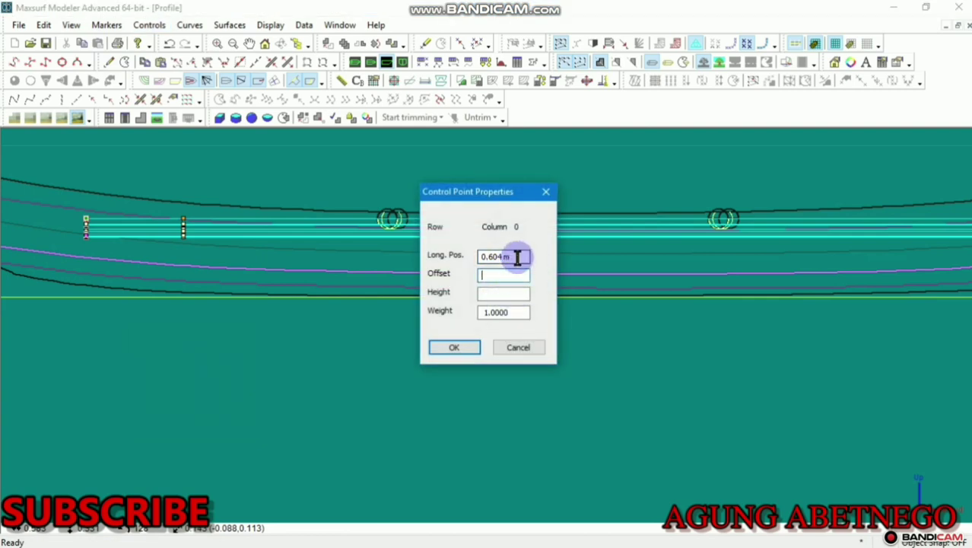
click(503, 274)
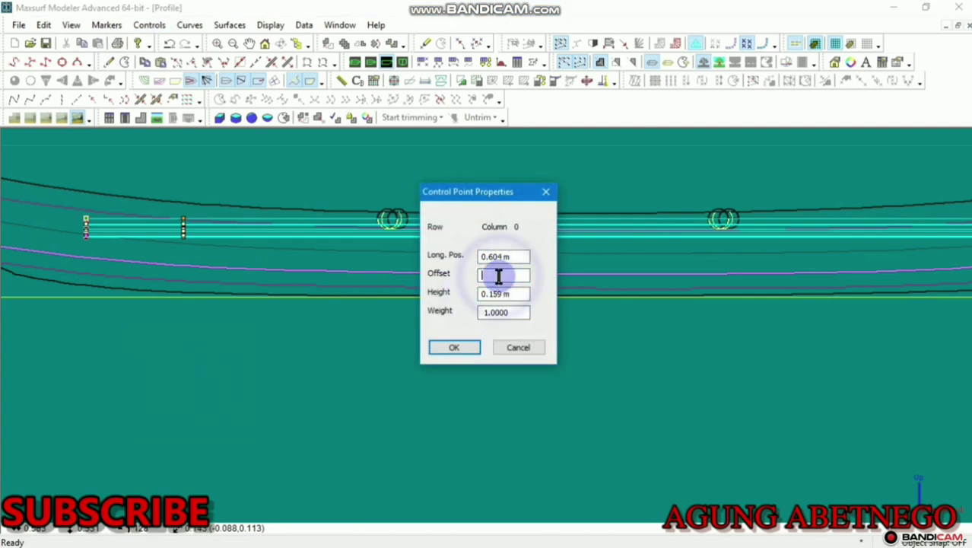
text(0)
click(472, 346)
Set the right-end control column offset to 0 and view the model in perspective
click(395, 324)
middle_drag(395, 324, 345, 306)
scroll(344, 306, down, 3)
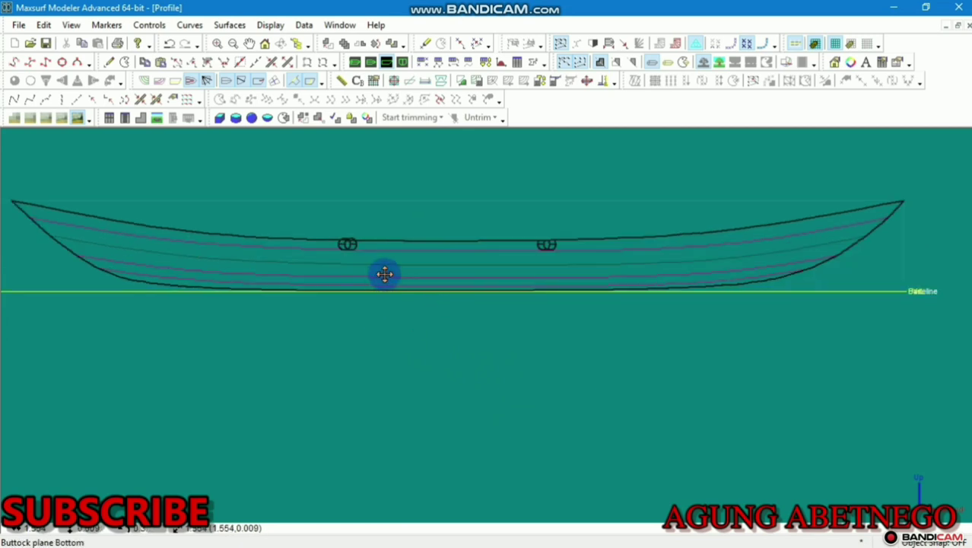
middle_drag(384, 273, 321, 265)
drag(688, 258, 715, 226)
click(696, 257)
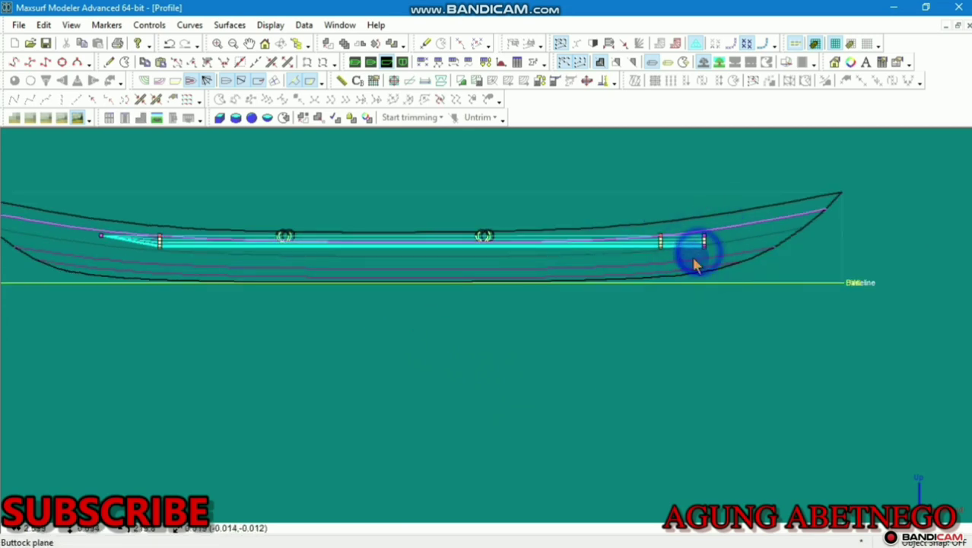
click(149, 24)
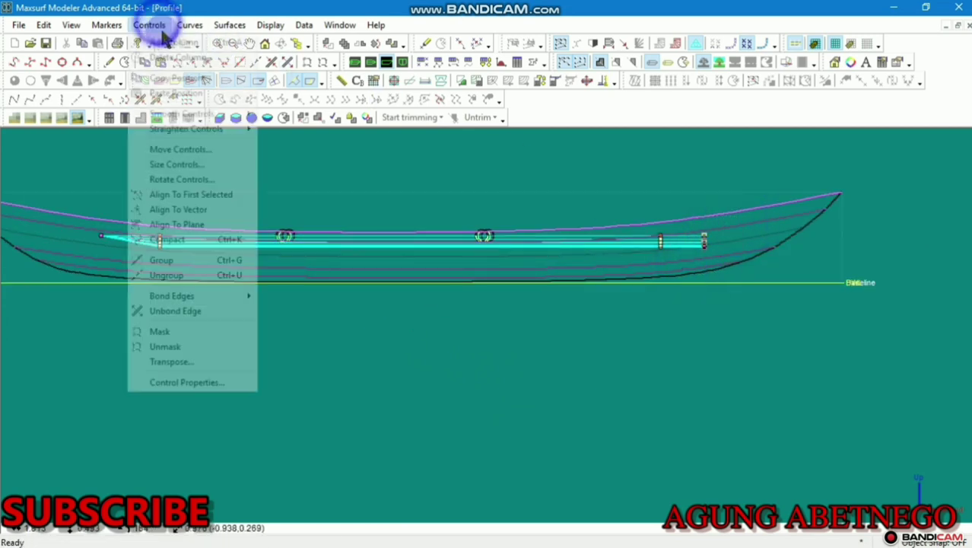
click(201, 380)
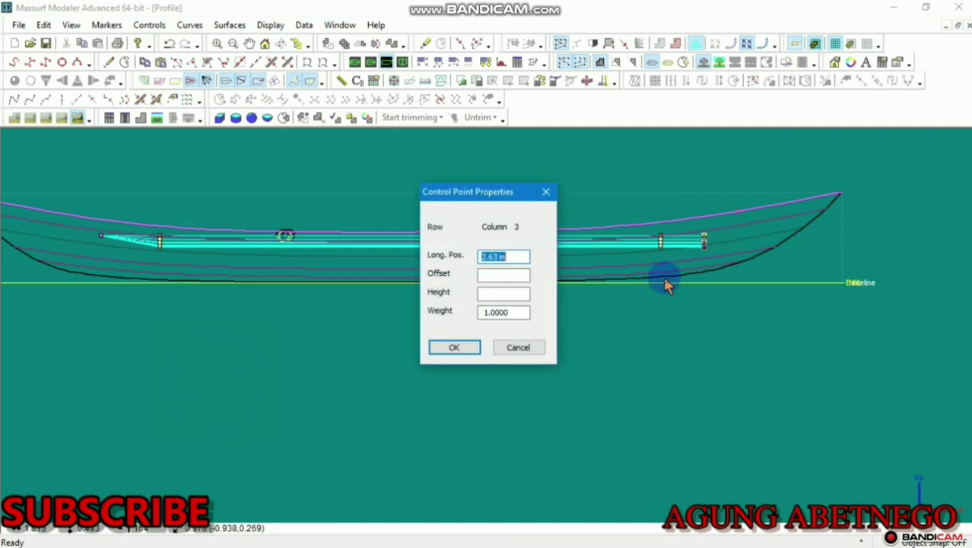
click(497, 295)
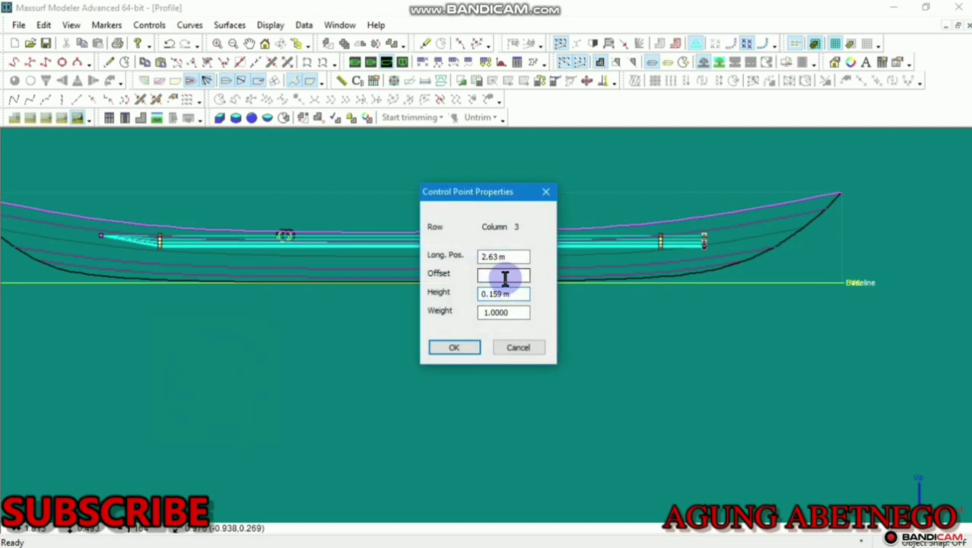
click(502, 276)
text(0)
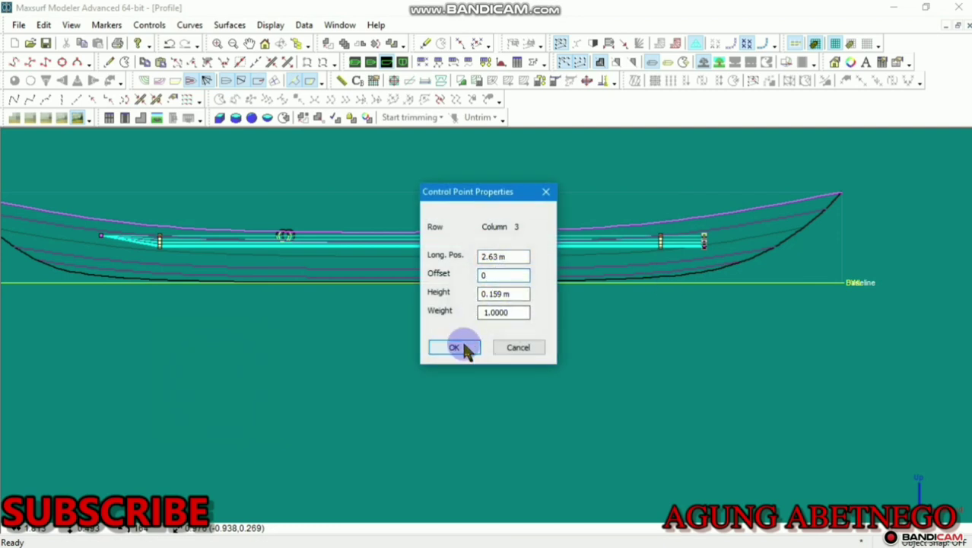
click(466, 348)
click(357, 64)
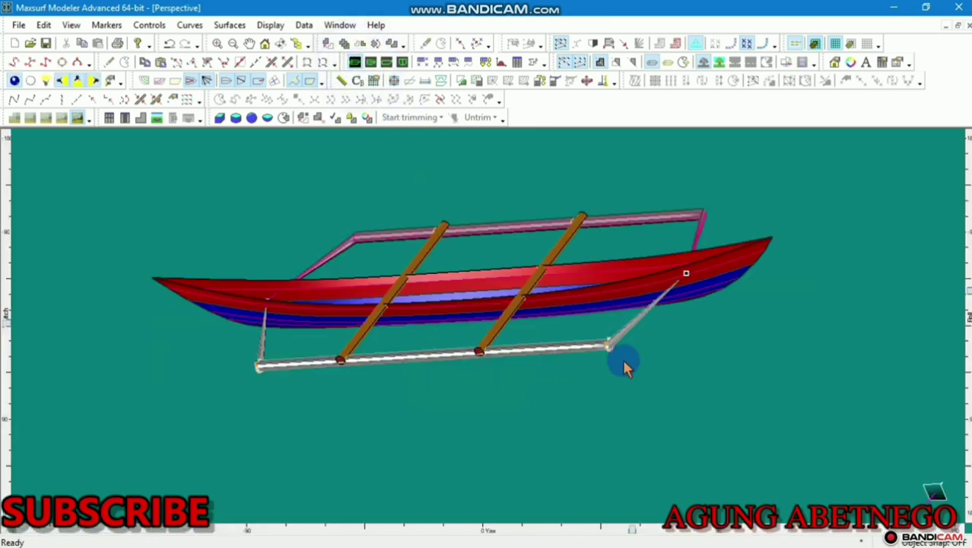
Apply shared control point properties to the selected float end points, tapering that end
scroll(619, 354, up, 5)
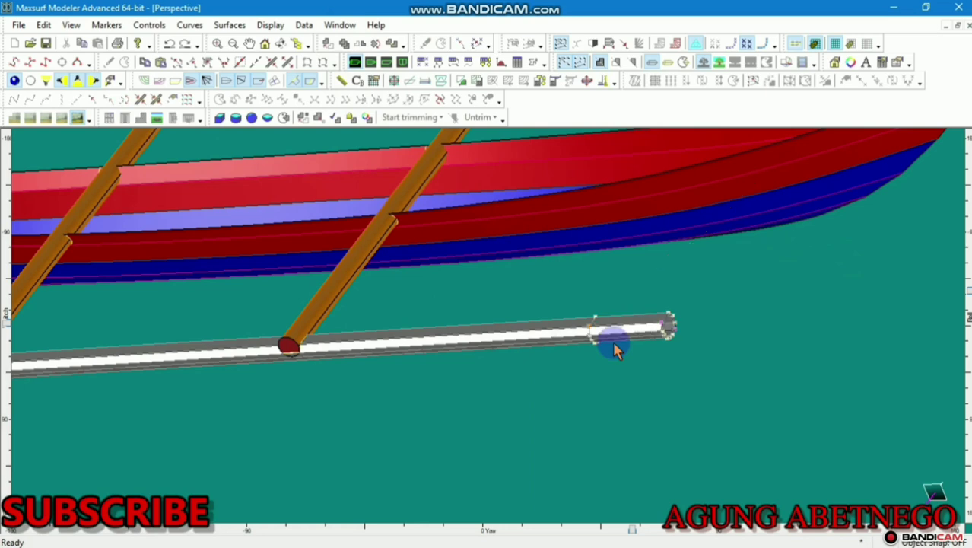
scroll(615, 348, down, 3)
scroll(614, 349, down, 3)
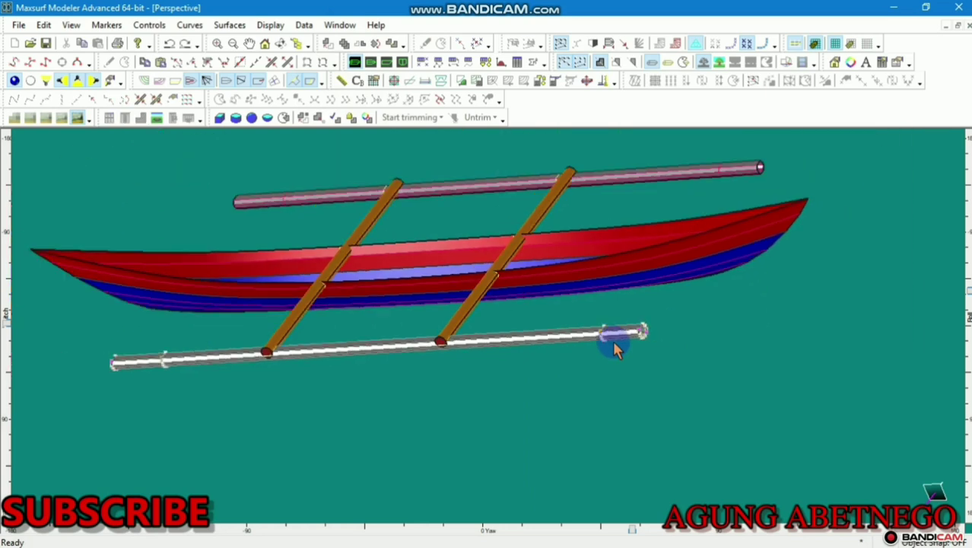
scroll(647, 325, up, 5)
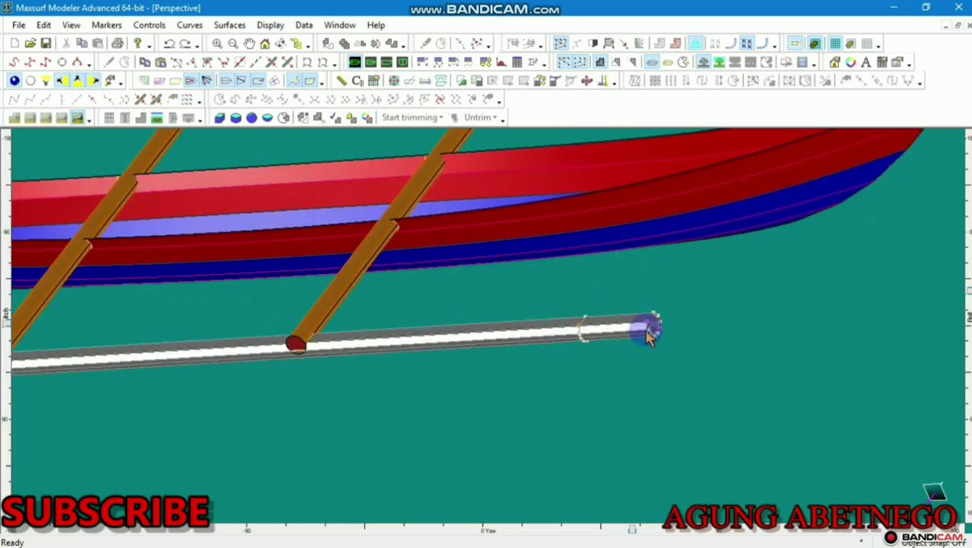
double_click(654, 311)
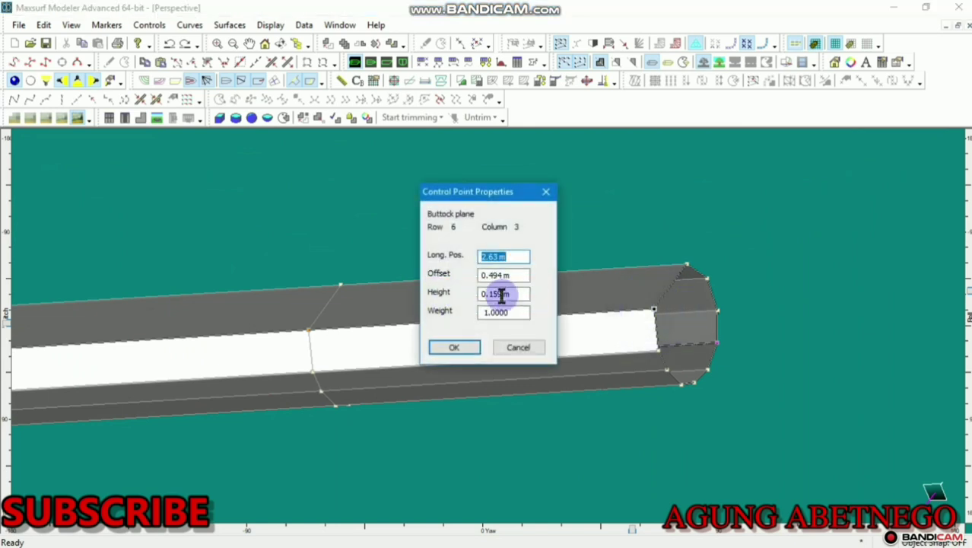
drag(522, 296, 473, 291)
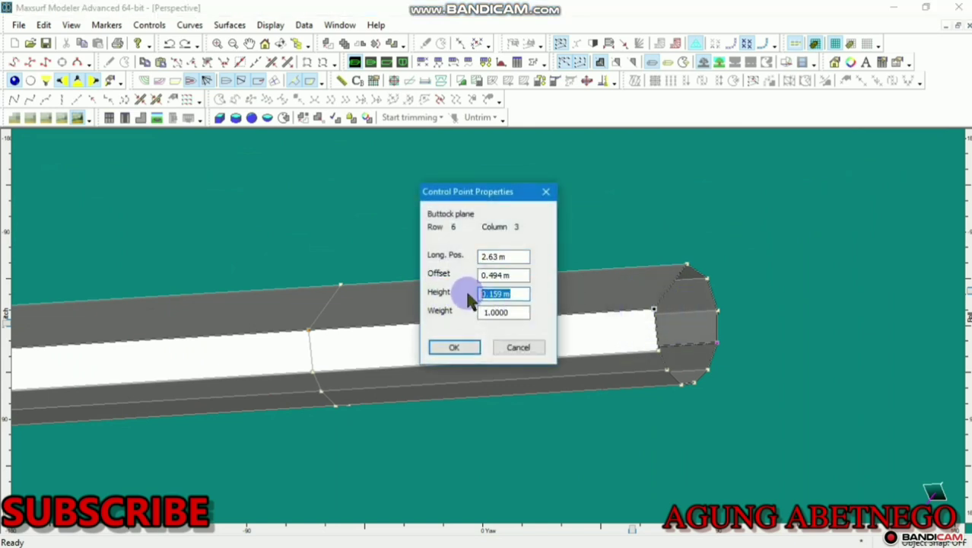
click(471, 343)
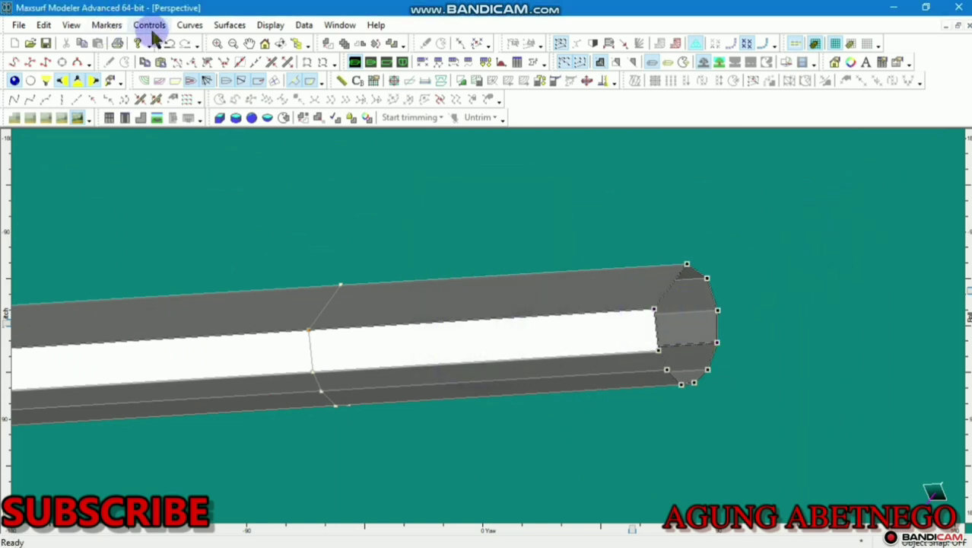
click(150, 25)
click(234, 377)
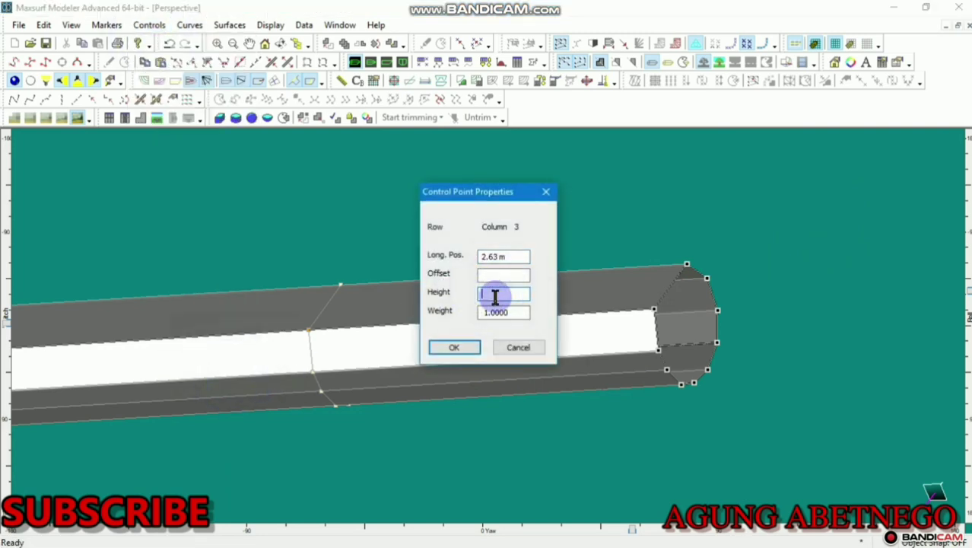
click(472, 350)
Merge all control points at the float's right tip into one point
scroll(651, 283, up, 5)
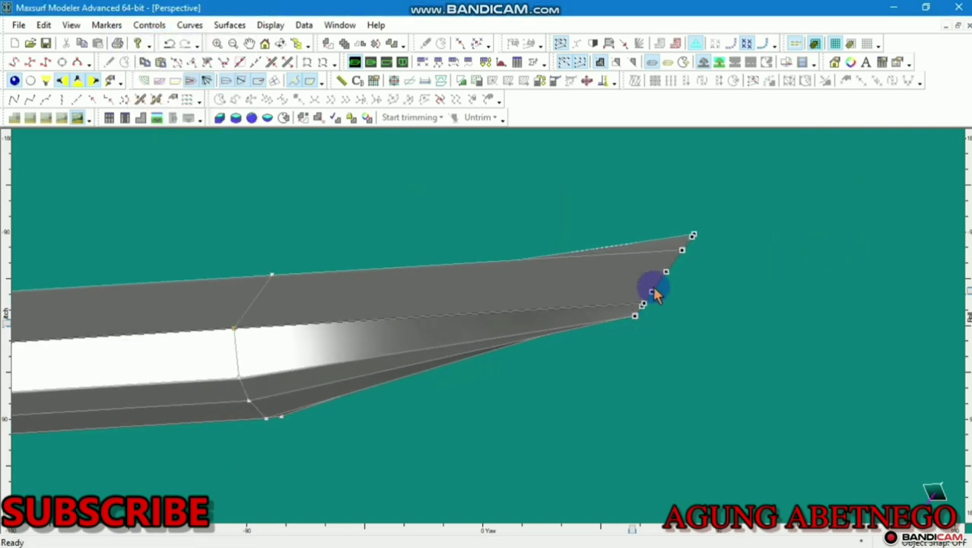
double_click(680, 267)
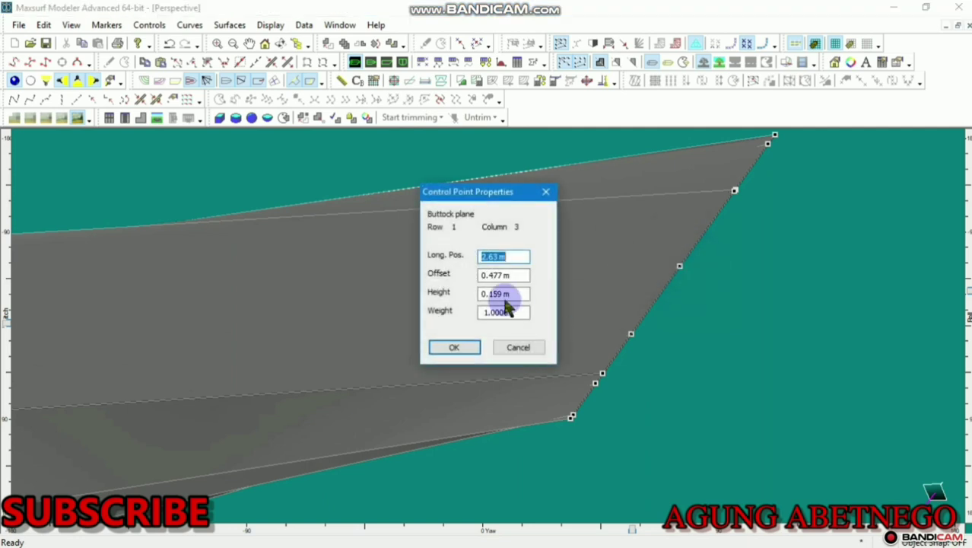
drag(517, 274, 401, 276)
click(443, 347)
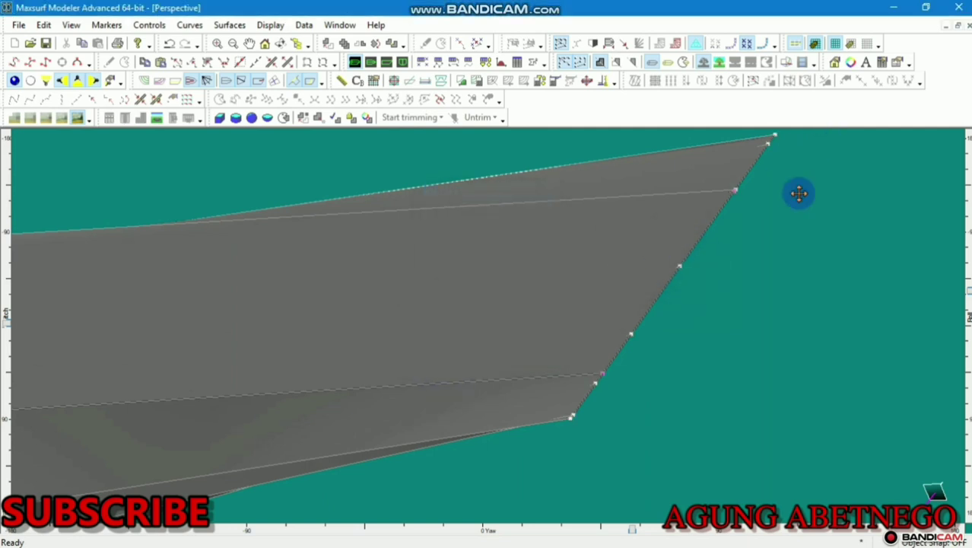
scroll(797, 193, down, 3)
drag(800, 151, 626, 319)
click(149, 24)
click(193, 383)
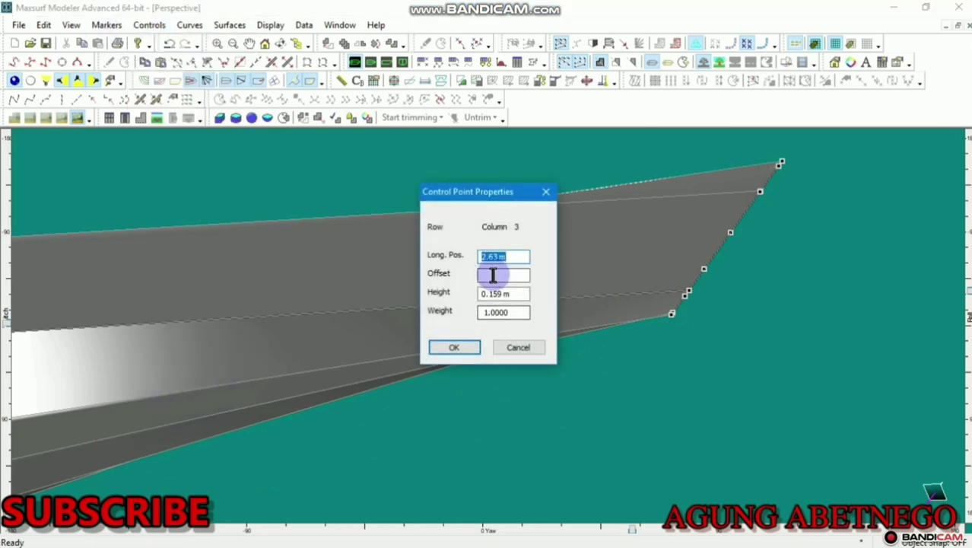
click(461, 346)
Collapse the control points at the float's left end into a single tip
scroll(514, 281, down, 5)
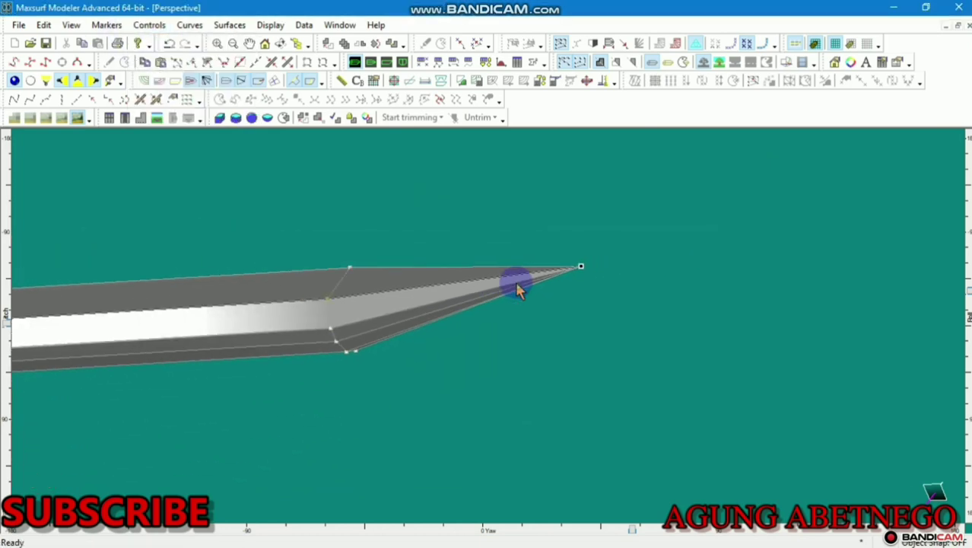
scroll(204, 327, up, 3)
scroll(237, 247, up, 4)
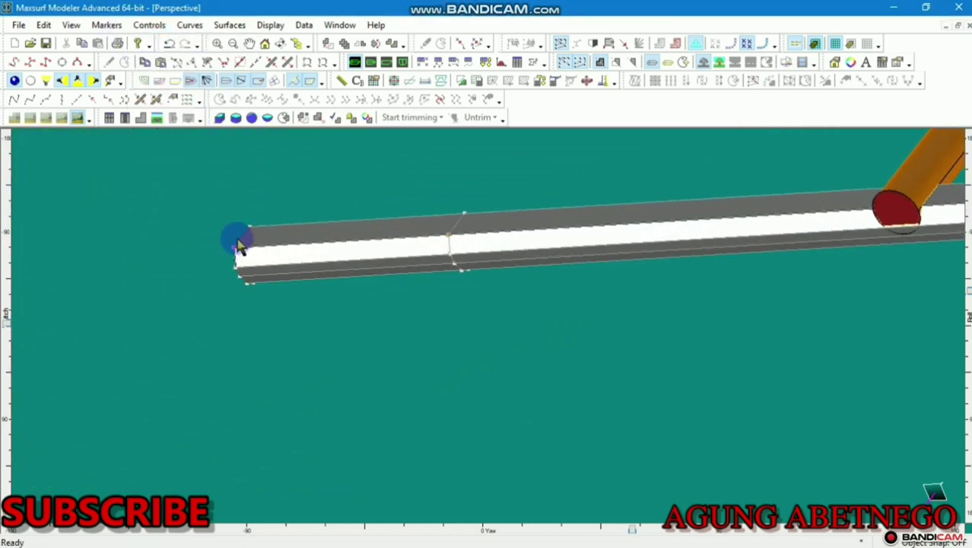
double_click(232, 251)
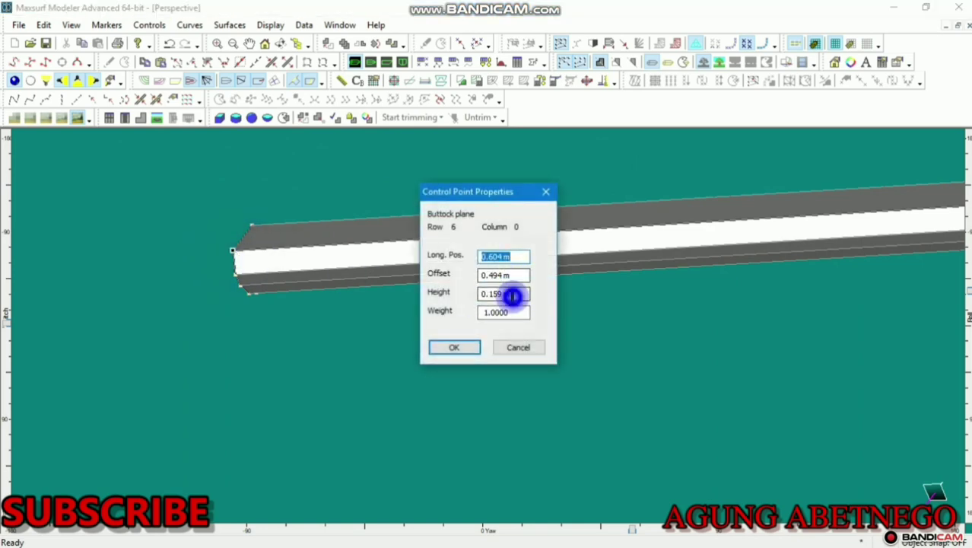
drag(512, 297, 445, 314)
click(454, 349)
drag(347, 188, 170, 352)
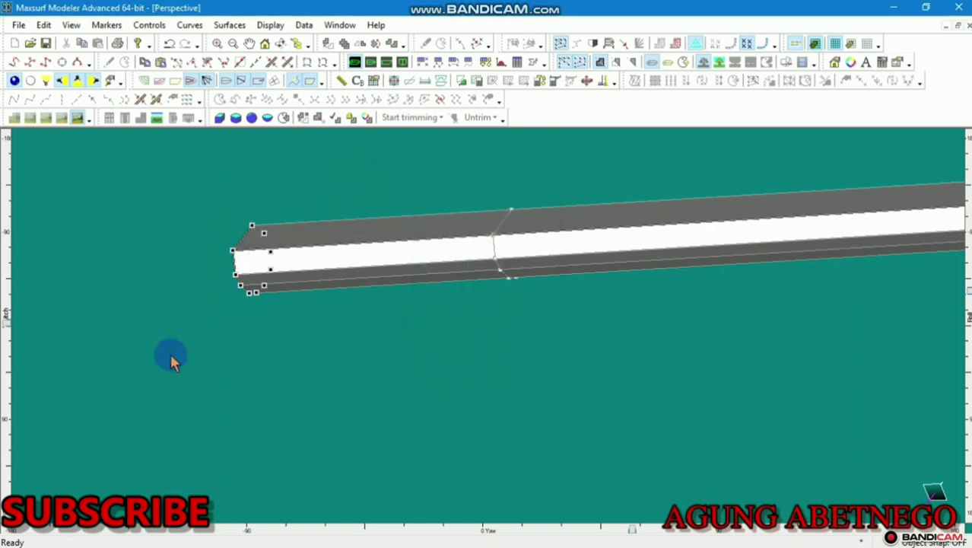
click(149, 25)
click(171, 384)
click(494, 292)
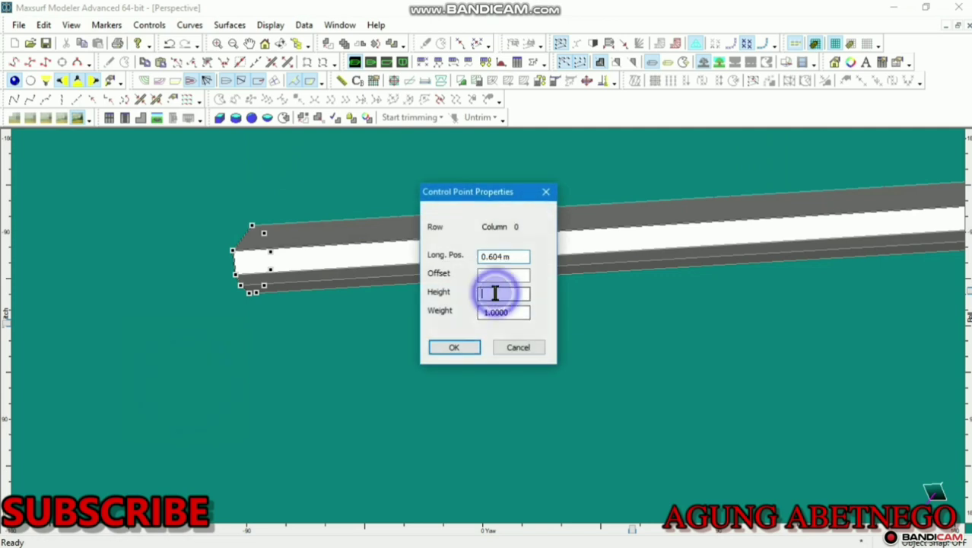
click(464, 347)
scroll(241, 231, up, 5)
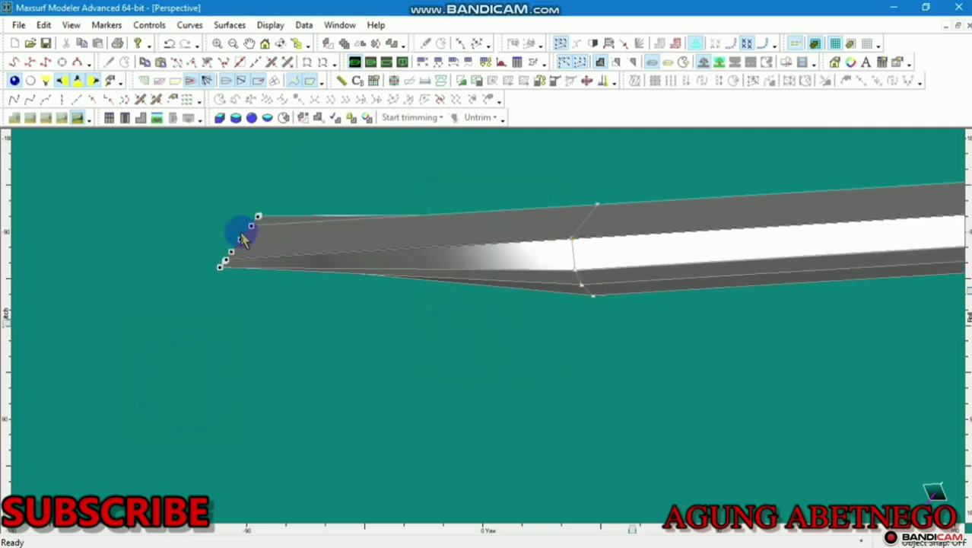
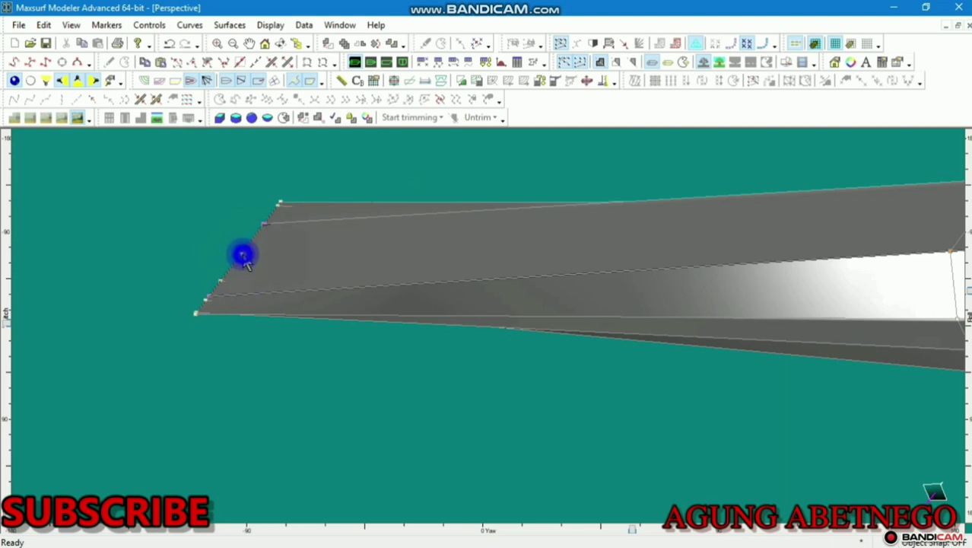
Edit the offsets of the float's end control points so the end tapers to one sharp tip
double_click(242, 256)
key(Tab)
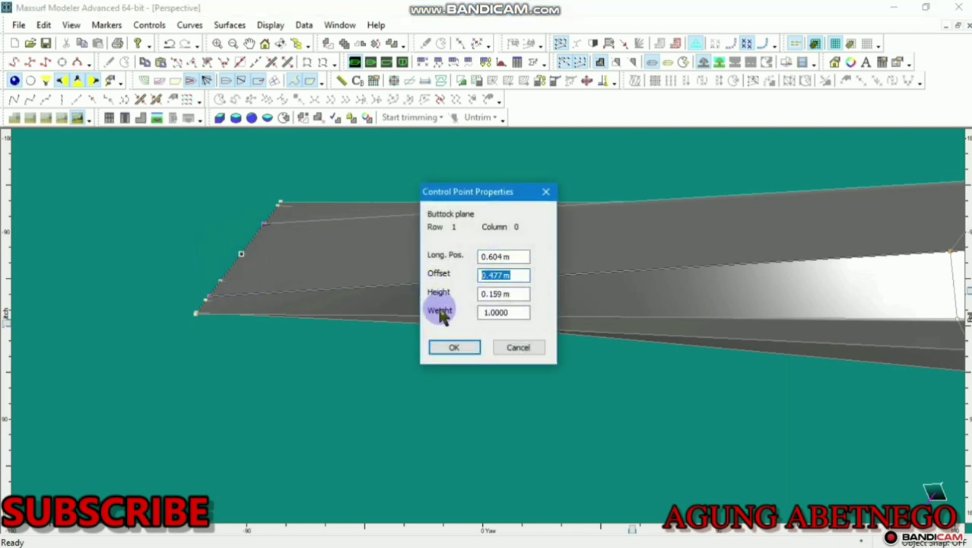
click(447, 349)
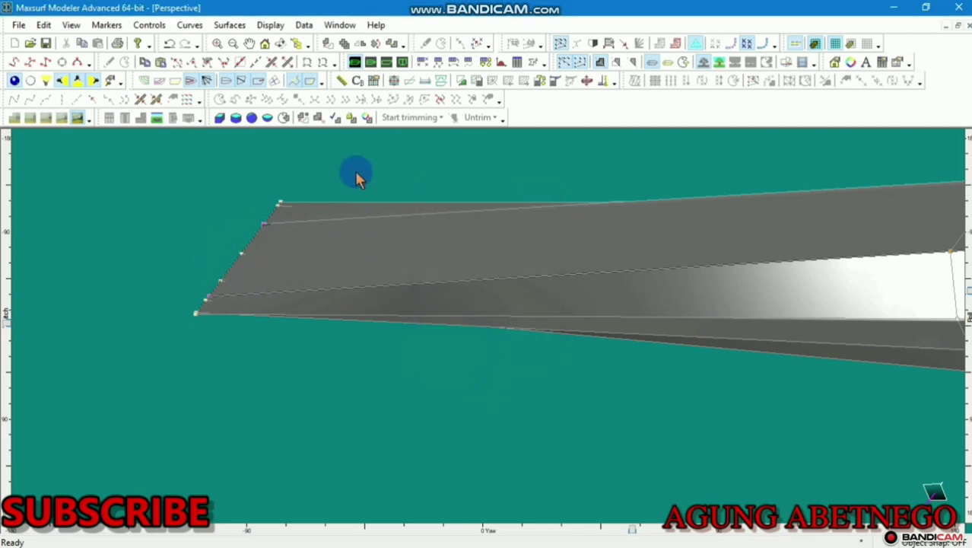
click(146, 25)
click(152, 382)
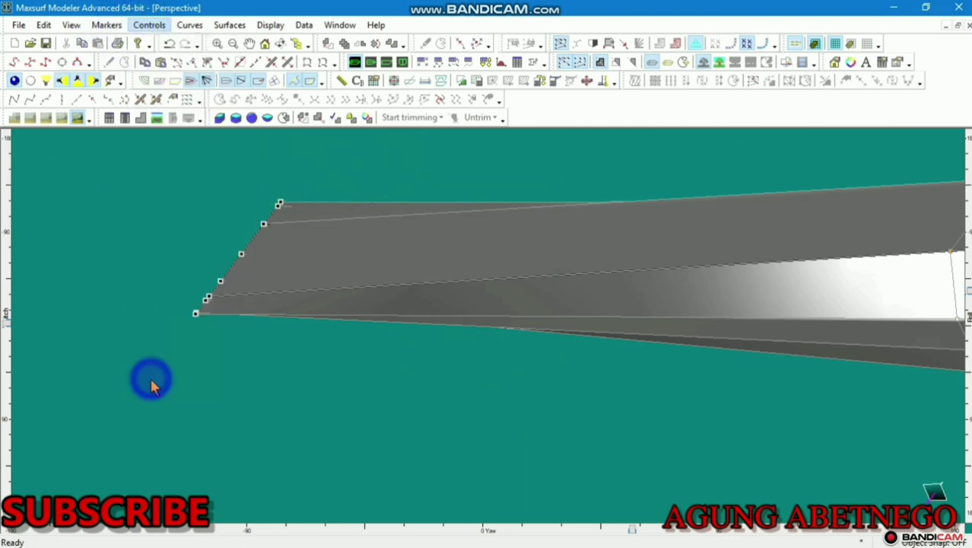
click(454, 347)
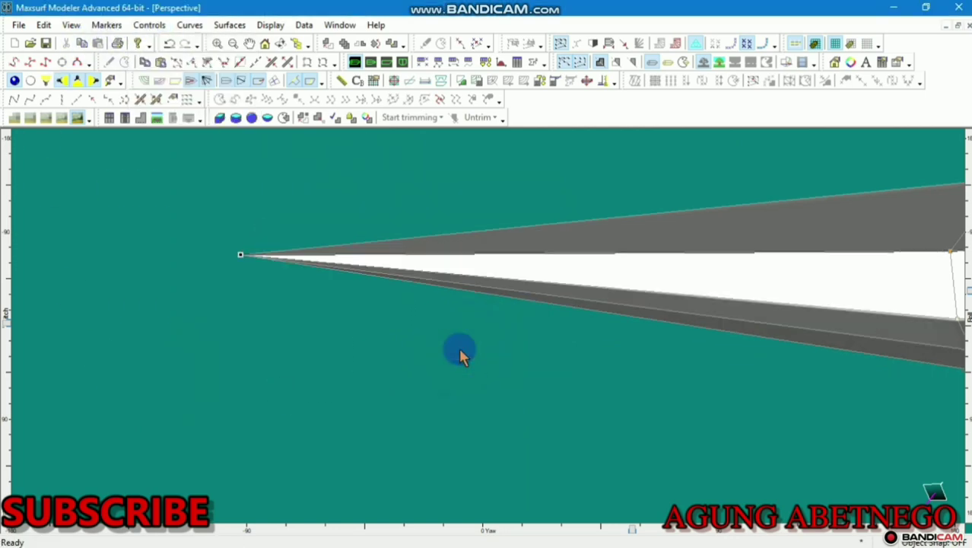
scroll(459, 347, down, 3)
scroll(460, 352, down, 4)
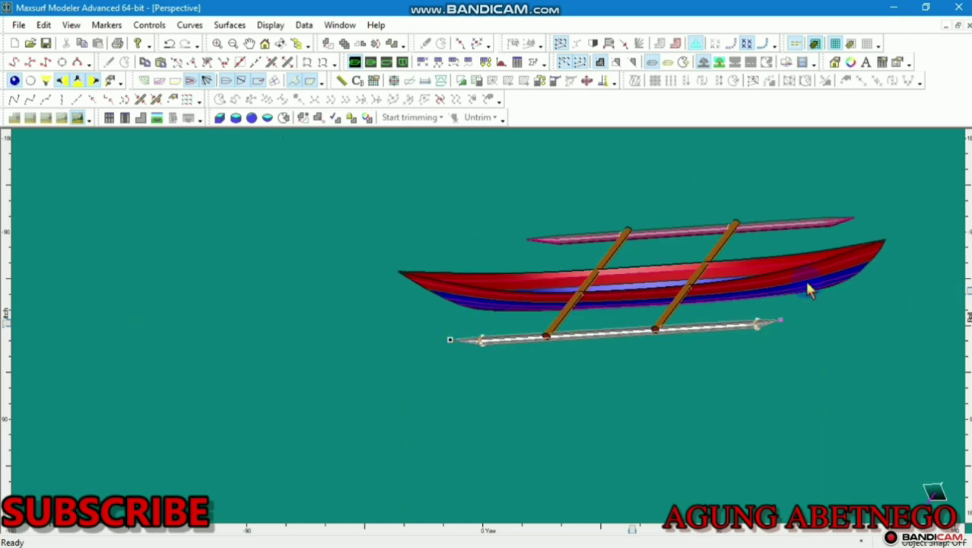
Rotate the Perspective view to look down on the canoe from the side
drag(968, 290, 954, 337)
drag(635, 529, 545, 407)
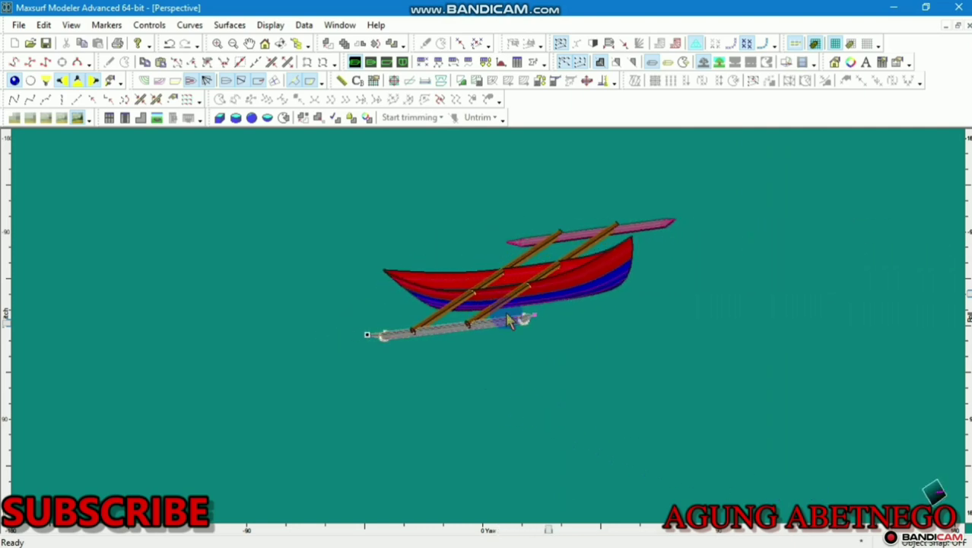
scroll(502, 305, up, 4)
scroll(502, 305, down, 2)
middle_drag(508, 320, 513, 370)
drag(966, 298, 535, 205)
Give the float surface a new appearance colour and display the Surfaces table
double_click(575, 228)
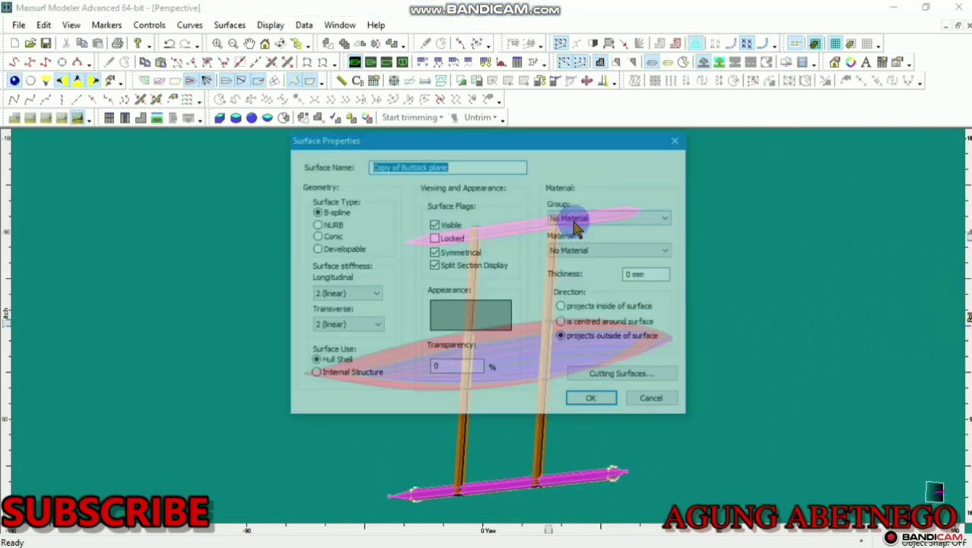
click(488, 313)
click(341, 317)
click(354, 376)
click(590, 406)
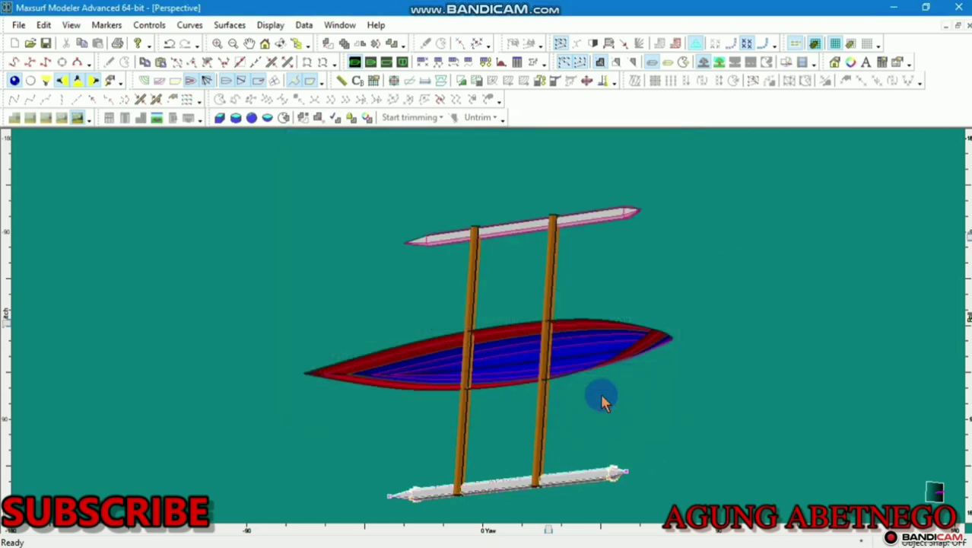
click(484, 62)
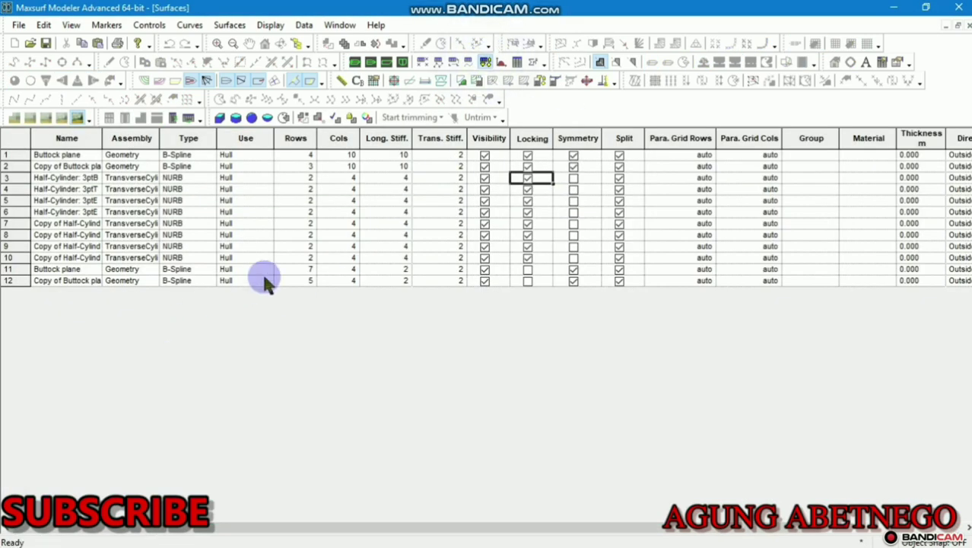
Set longitudinal stiffness 4 for rows 11–12 and transverse stiffness 4 for row 1
click(409, 177)
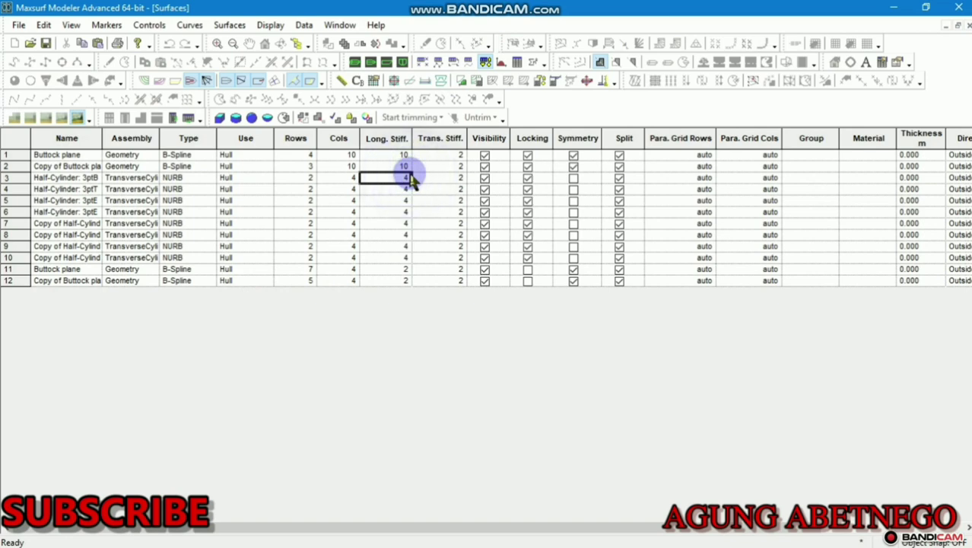
click(401, 270)
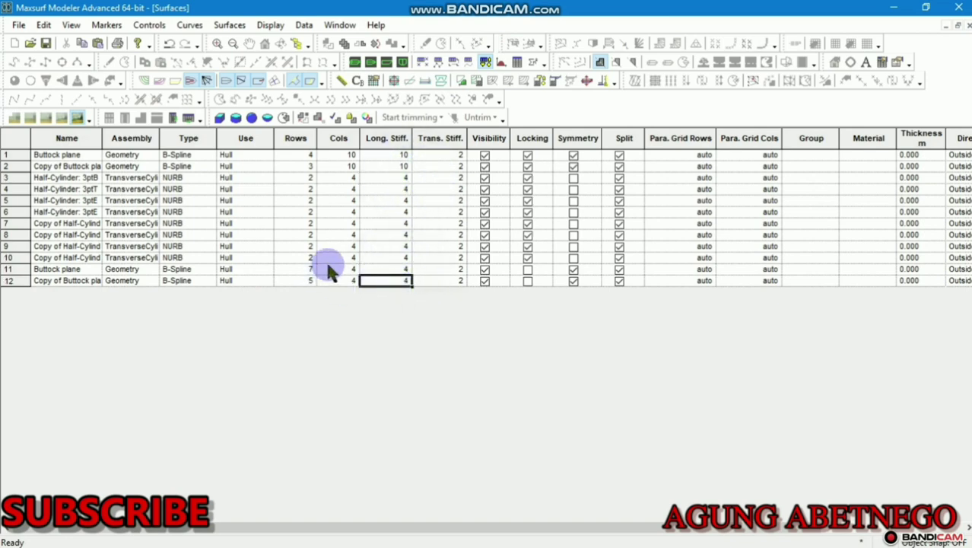
click(472, 278)
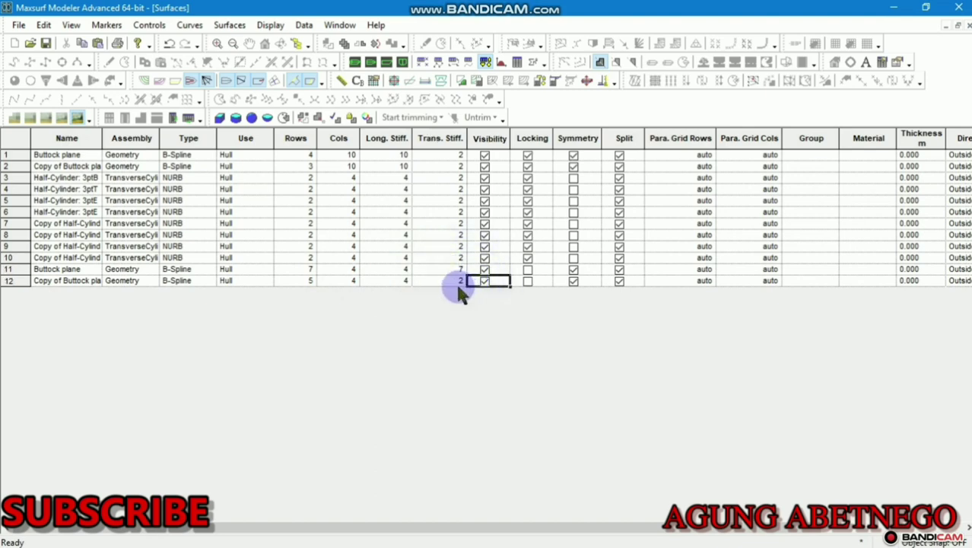
click(430, 154)
text(4)
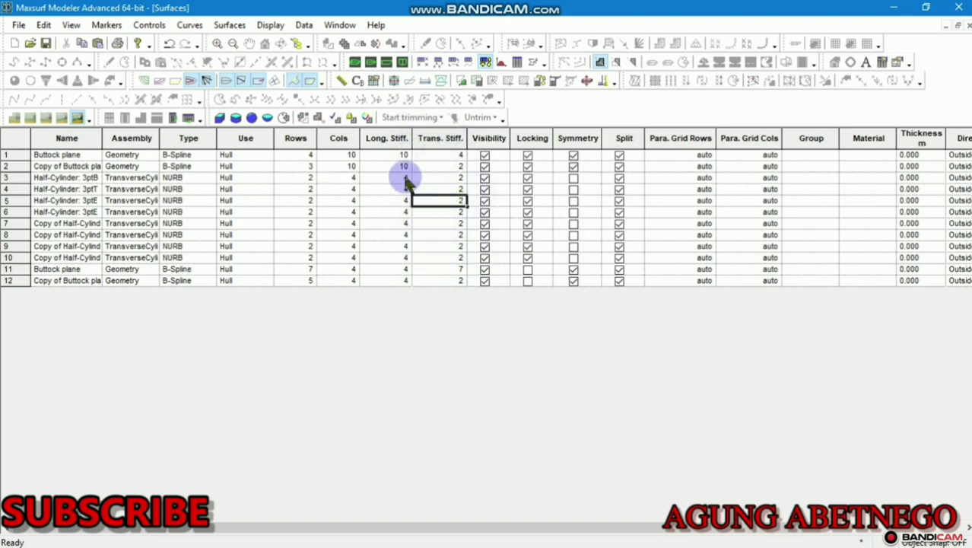
Set row 2's transverse stiffness to 3 and check the canoe in Perspective
double_click(426, 168)
click(490, 166)
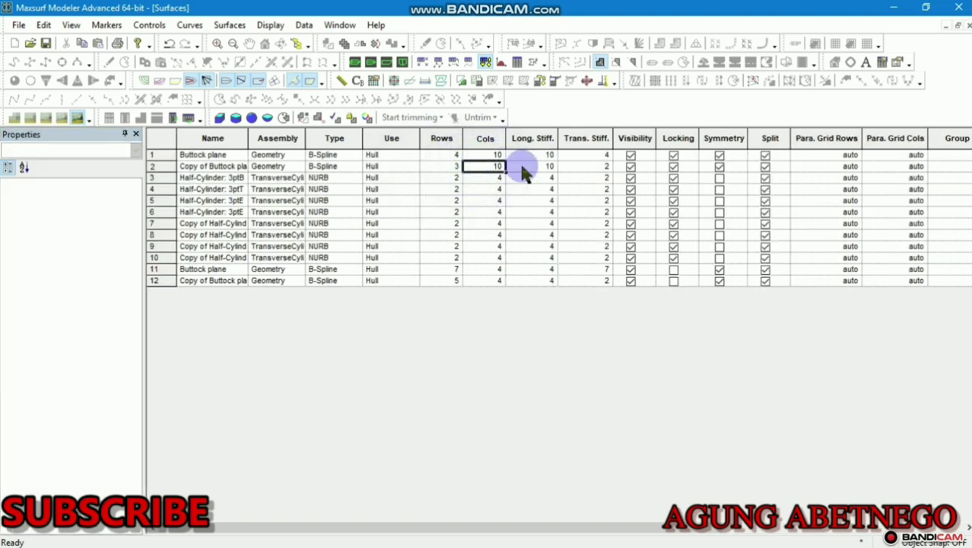
text(3)
click(579, 190)
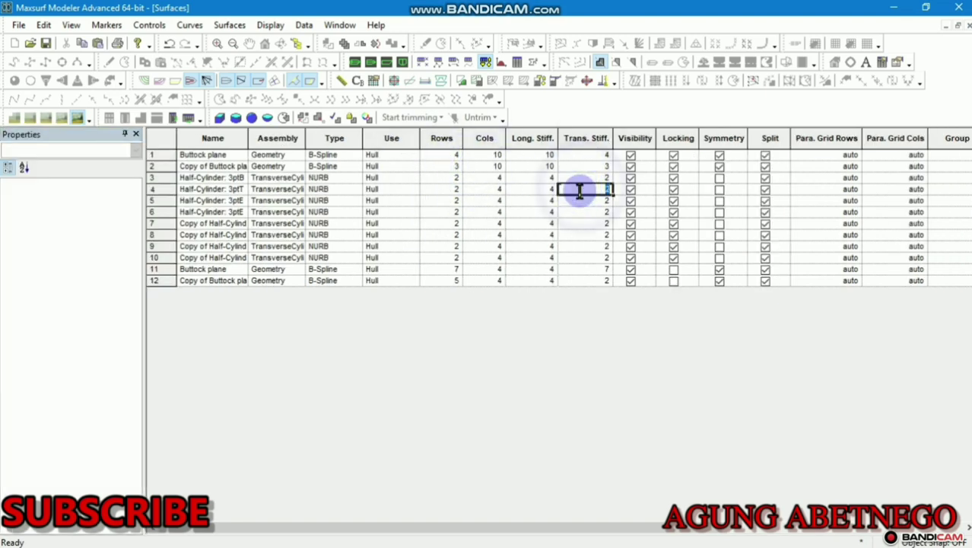
click(344, 67)
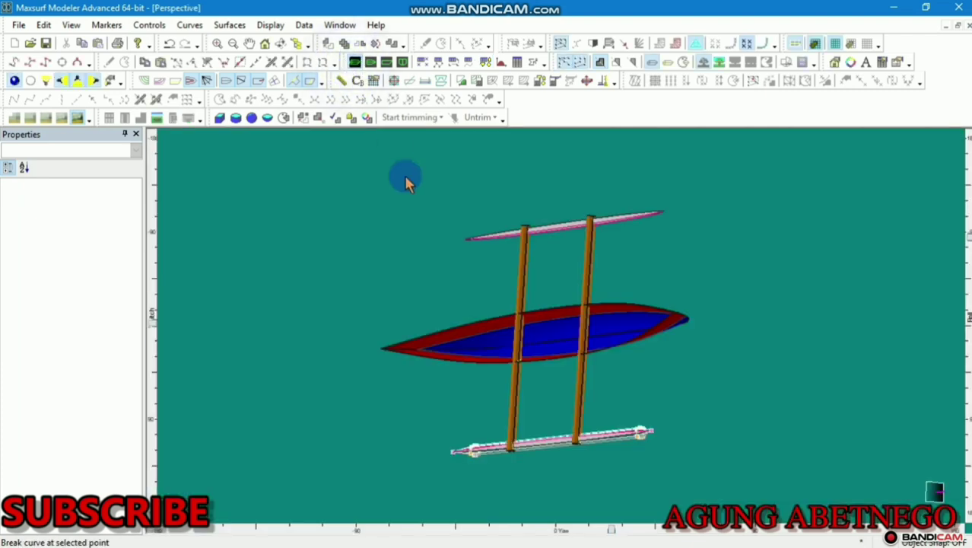
drag(961, 242, 523, 204)
click(487, 63)
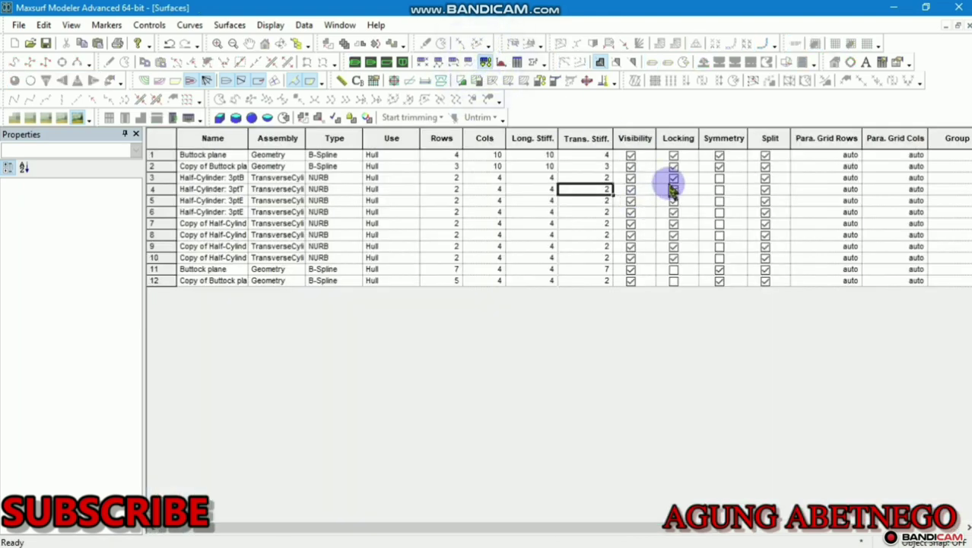
Lock row 12 and turn Symmetry off for half-cylinder rows 3–6, leaving rows 7–12 symmetric
click(674, 280)
click(722, 247)
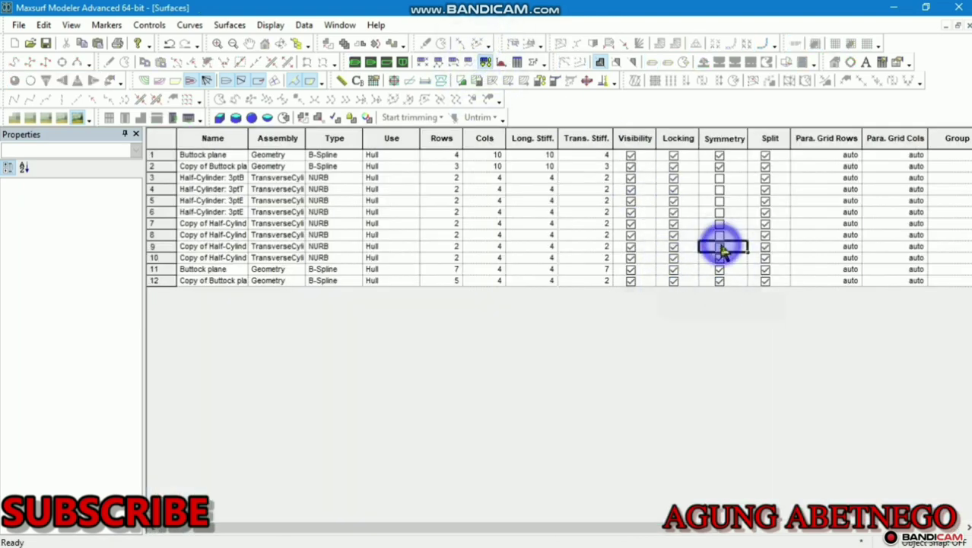
click(720, 224)
click(721, 213)
click(720, 201)
click(720, 189)
click(721, 179)
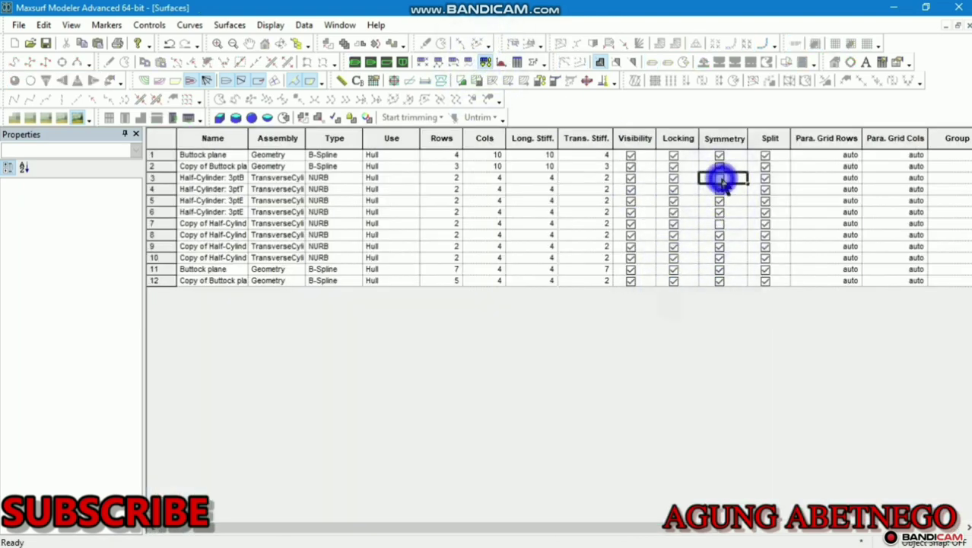
click(720, 223)
Check the booms in the Perspective view, then return to the Surfaces table
click(355, 62)
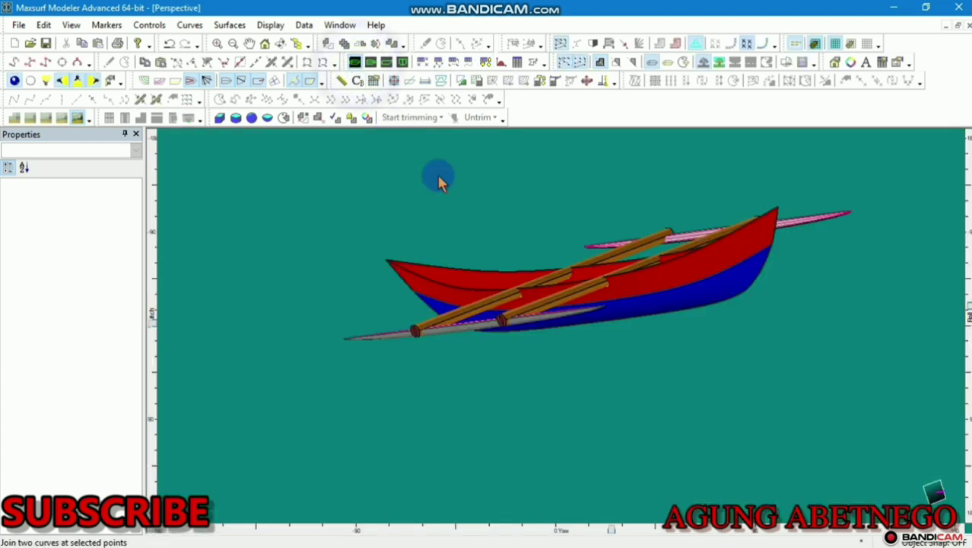
scroll(576, 321, up, 1)
scroll(578, 321, down, 1)
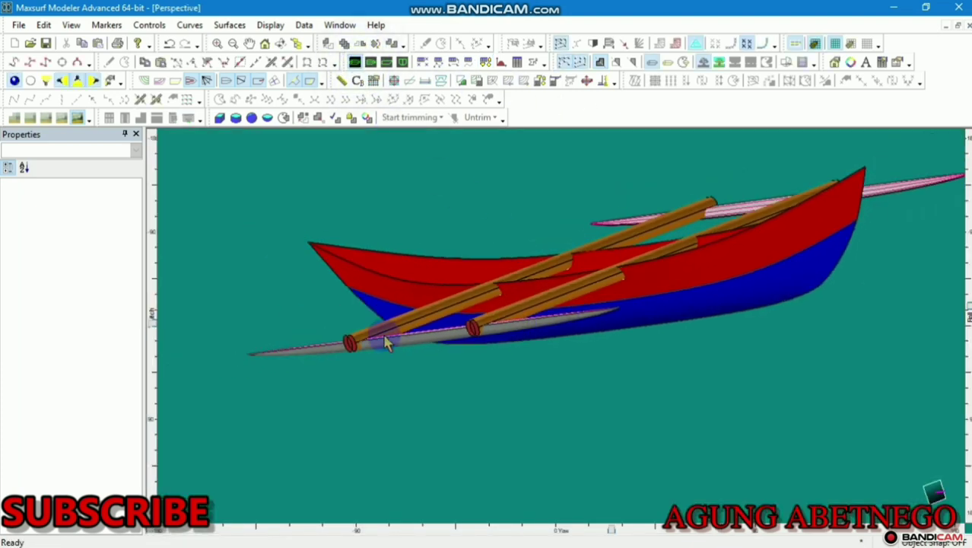
scroll(649, 374, up, 5)
scroll(514, 339, down, 5)
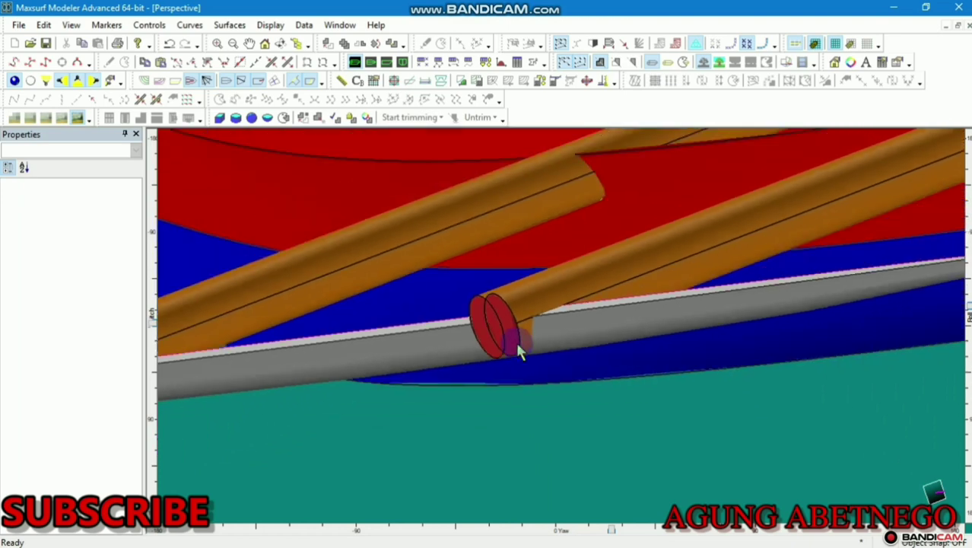
click(486, 60)
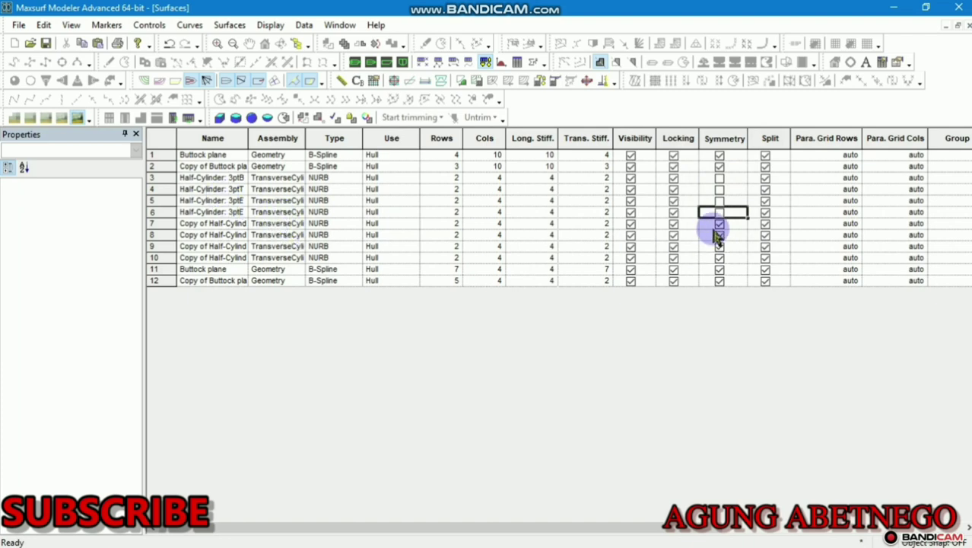
Orbit and zoom the Perspective view to inspect the canoe's other side and underside
click(355, 62)
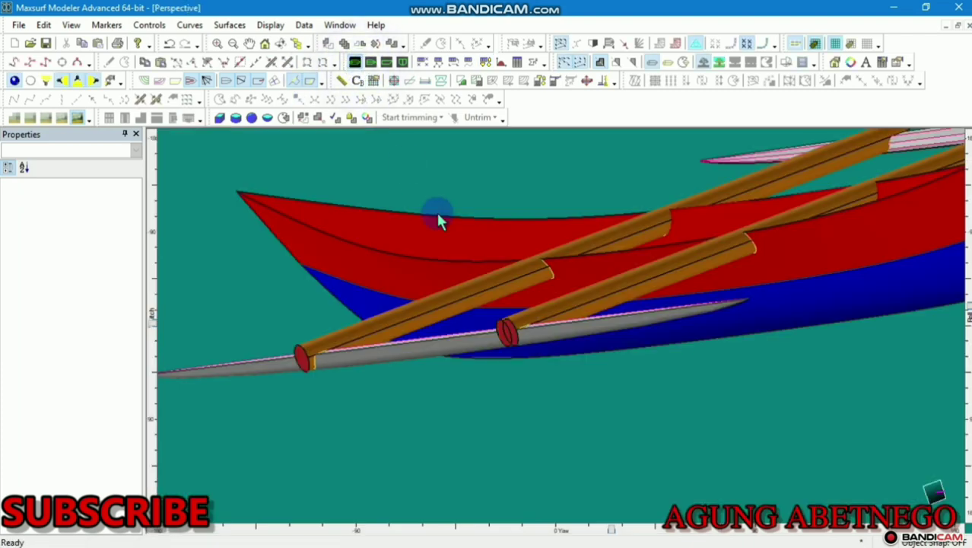
scroll(478, 263, up, 3)
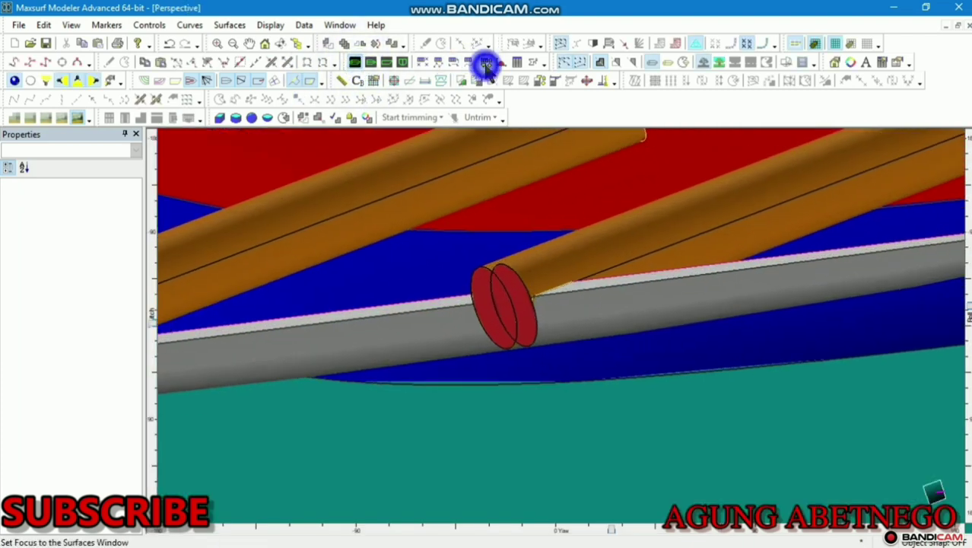
click(486, 62)
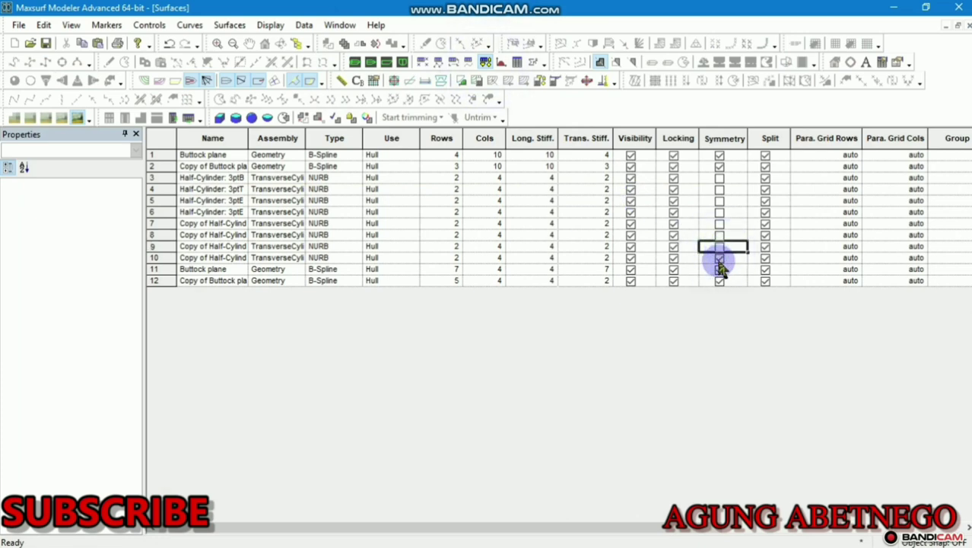
click(354, 62)
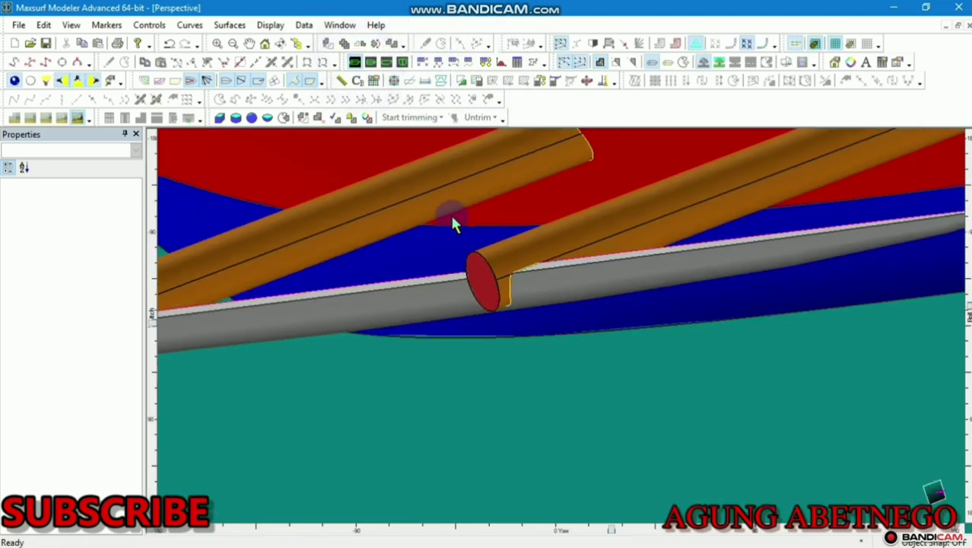
scroll(451, 216, down, 2)
scroll(454, 232, up, 2)
scroll(369, 288, down, 3)
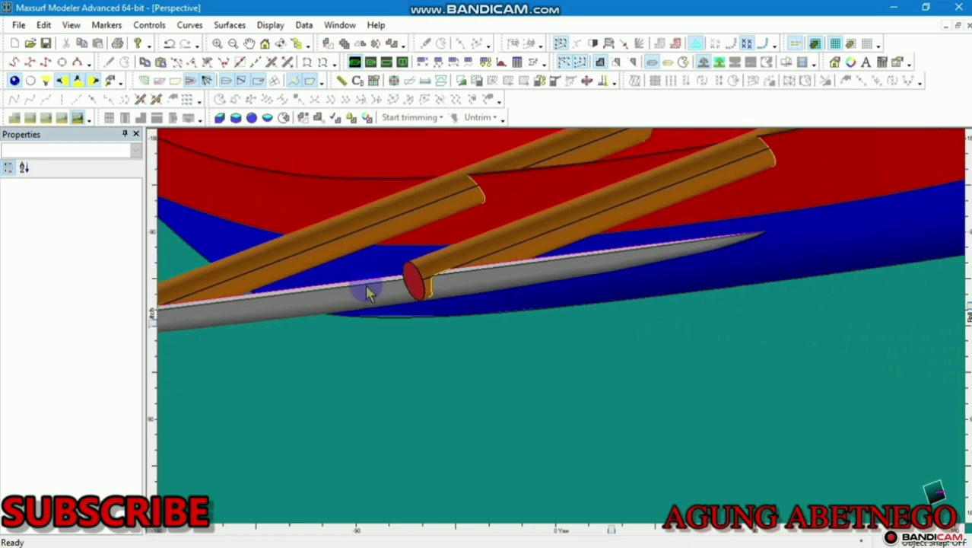
drag(611, 536, 556, 399)
scroll(555, 392, down, 1)
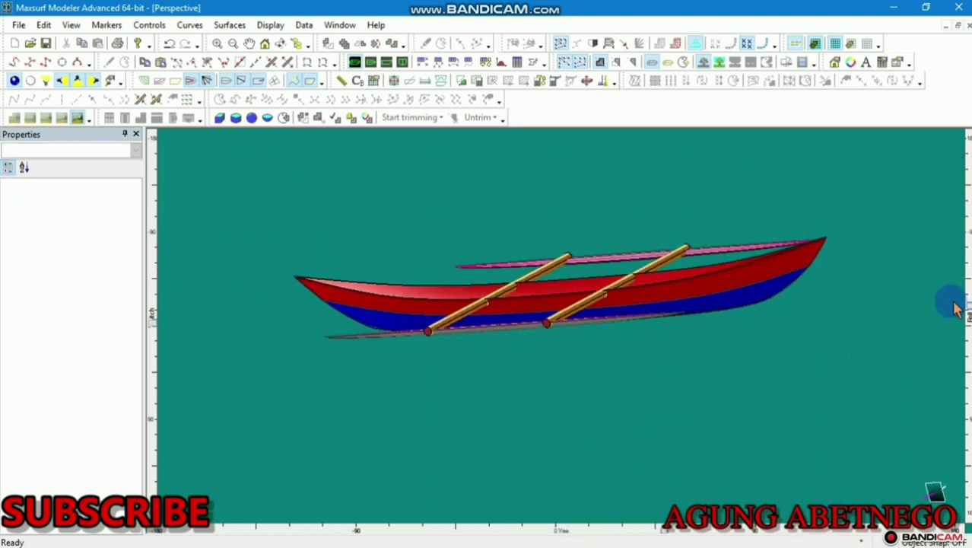
drag(966, 304, 962, 390)
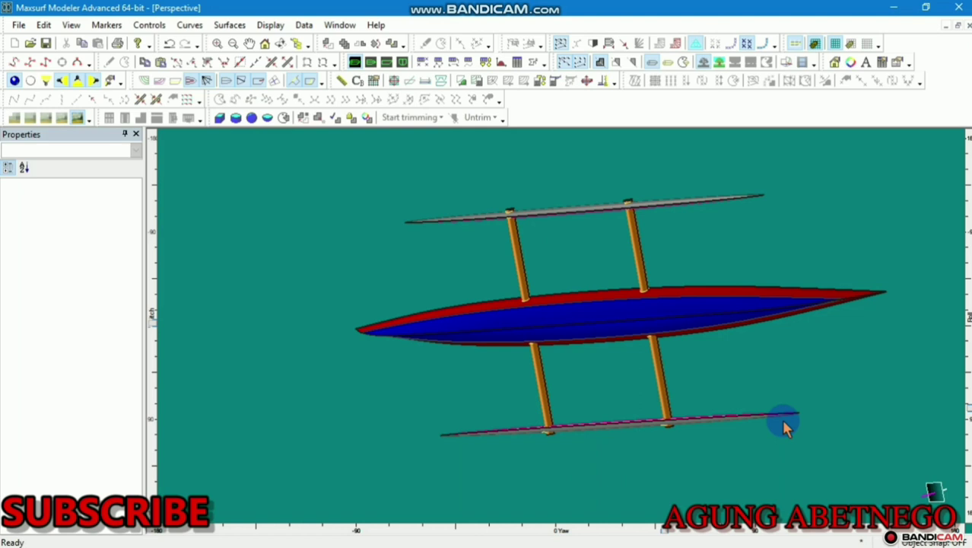
Turn on Light 1 to brighten the canoe, zoom out, and show the Plan view
click(47, 83)
scroll(331, 196, down, 1)
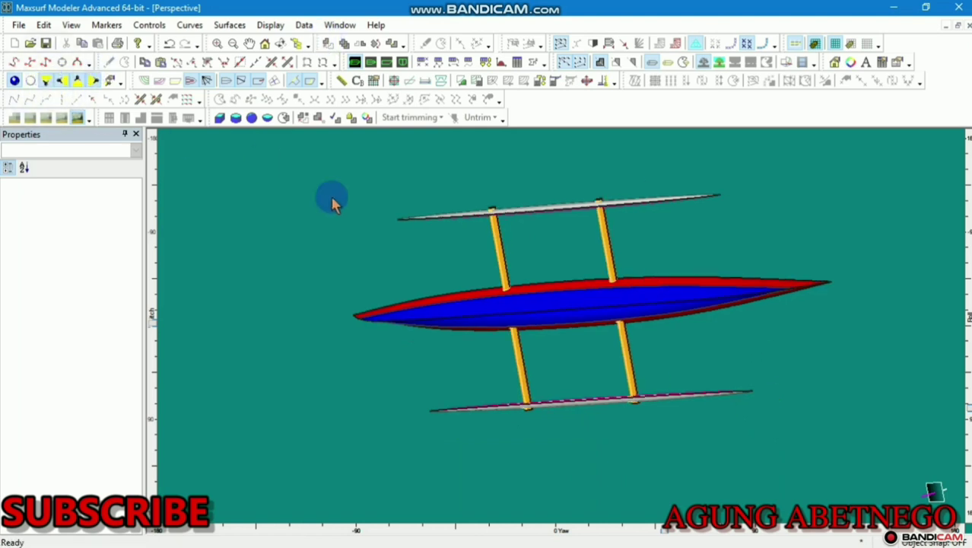
scroll(332, 199, down, 2)
click(371, 62)
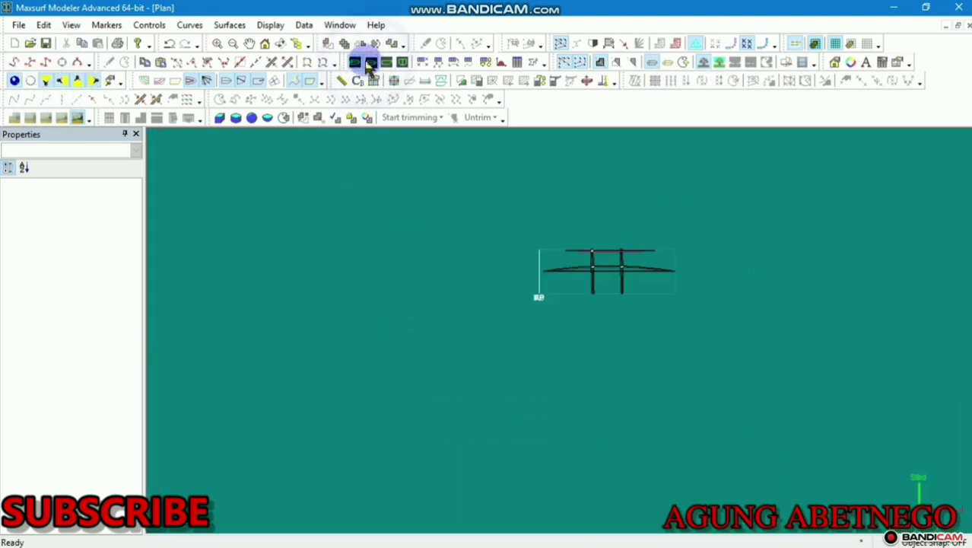
Enlarge the plan drawing and turn off Symmetry for surface 10 in the Surfaces table
scroll(673, 289, up, 8)
scroll(631, 249, up, 3)
middle_drag(631, 250, 639, 279)
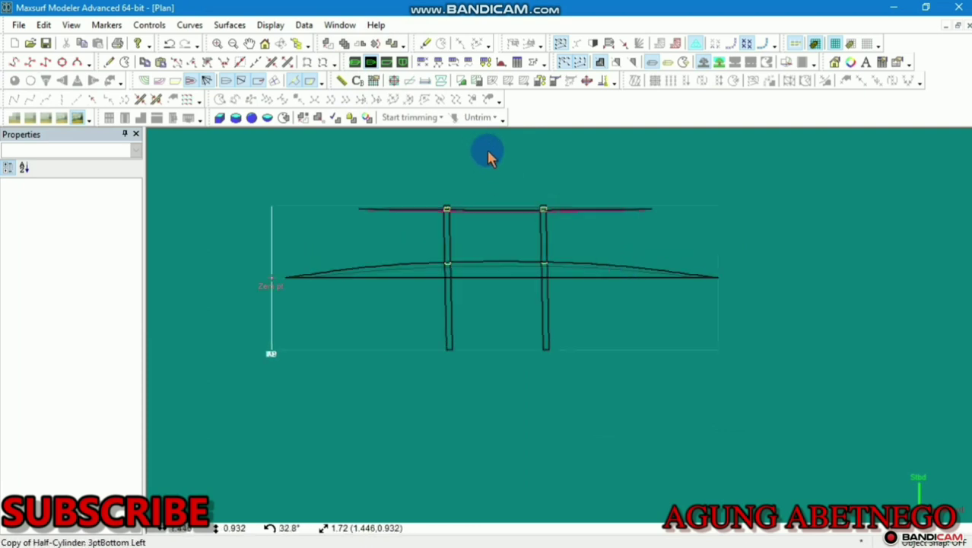
scroll(488, 153, up, 3)
click(486, 64)
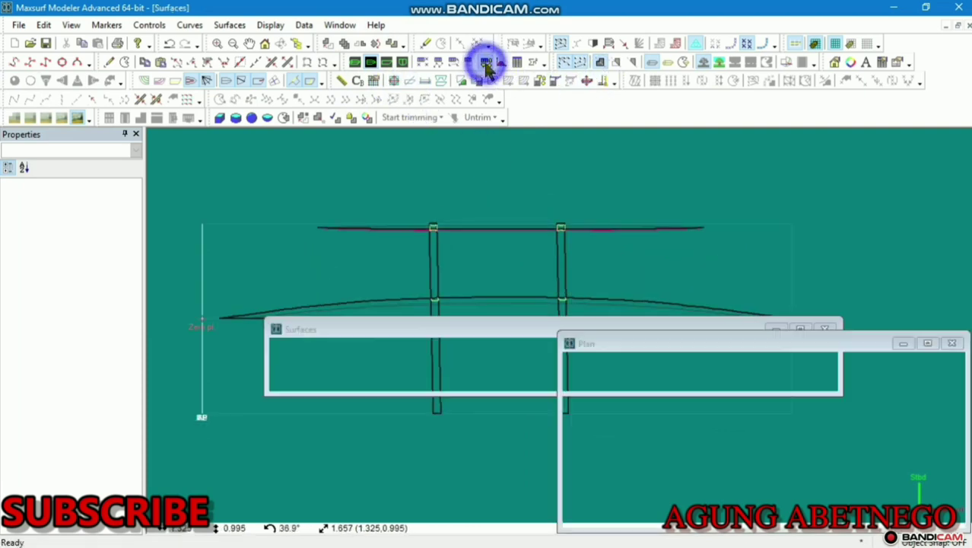
click(728, 258)
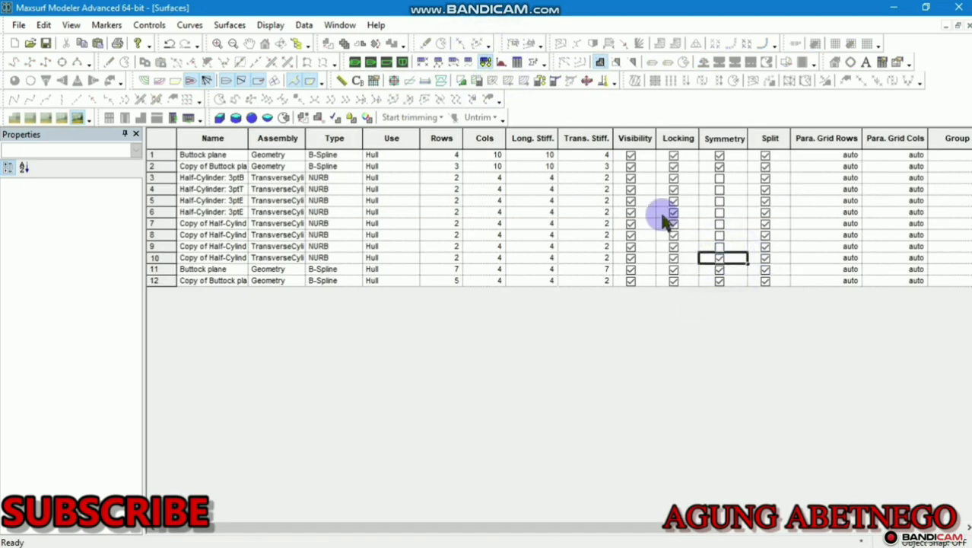
click(386, 64)
click(371, 62)
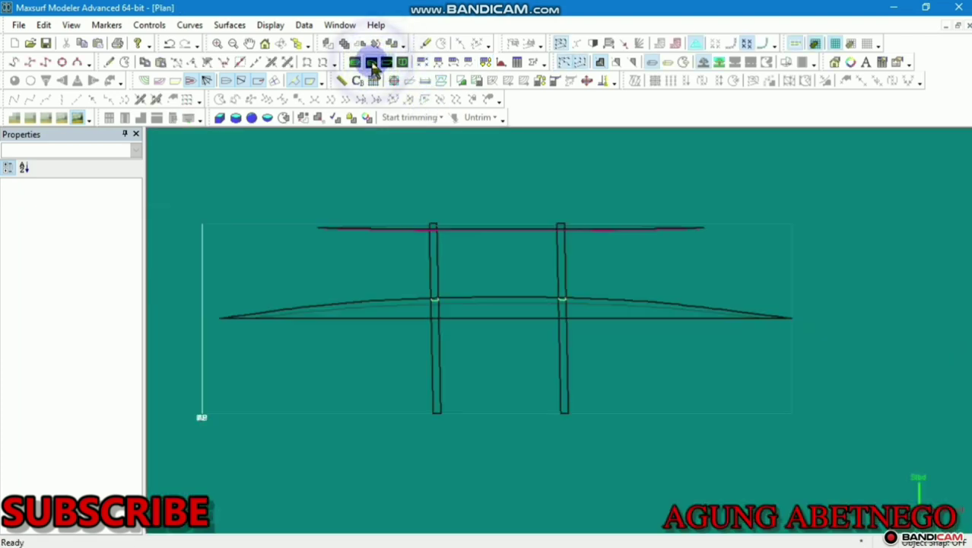
click(486, 62)
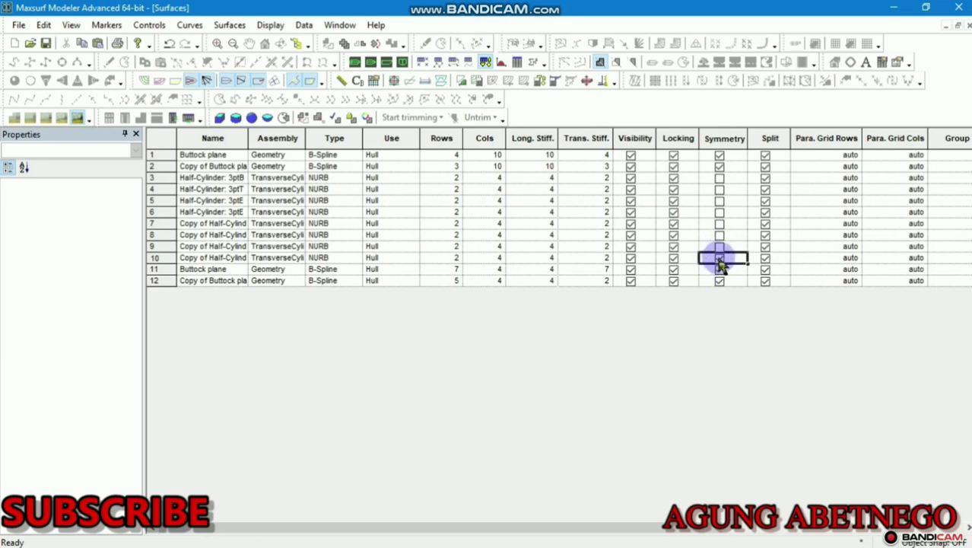
click(719, 258)
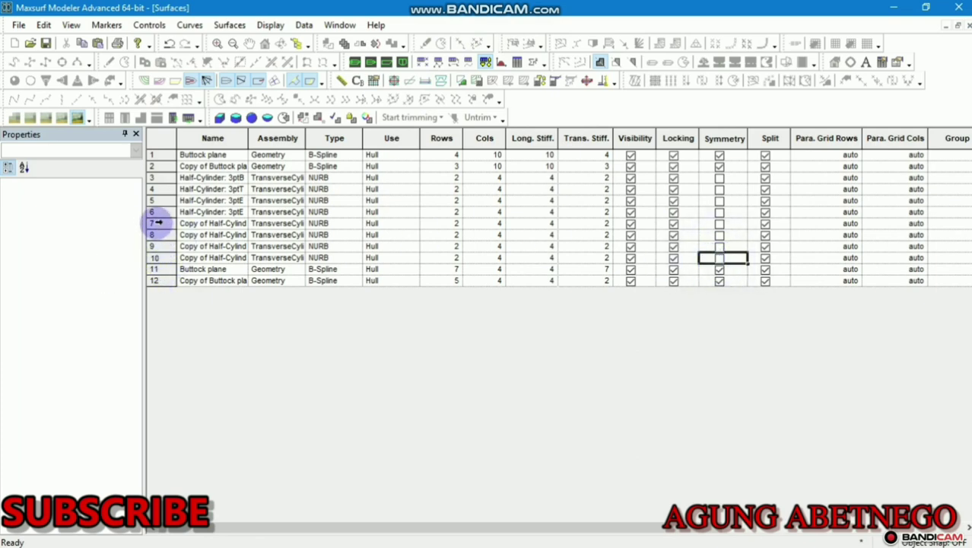
Review the Body Plan shaded and in wireframe, then show the Perspective view
click(403, 62)
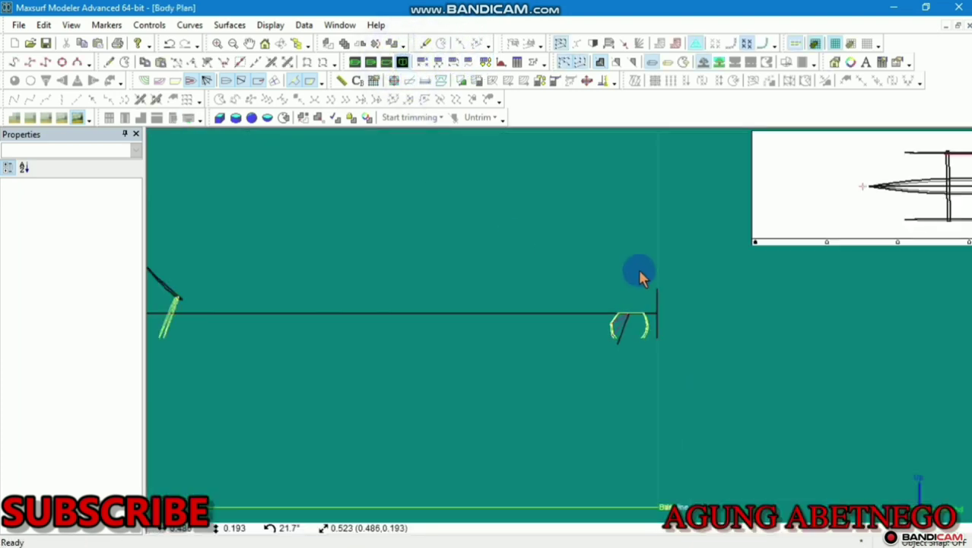
click(274, 80)
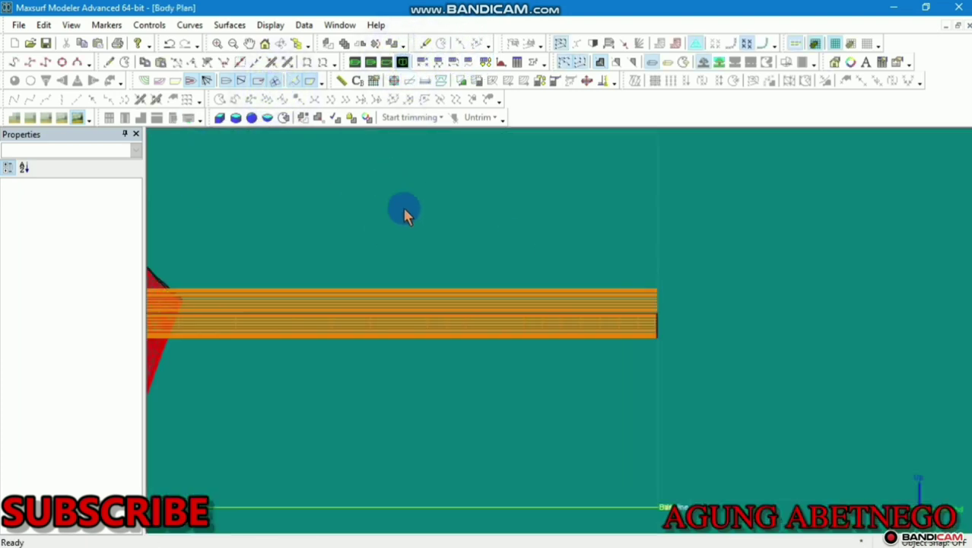
scroll(576, 243, down, 2)
middle_drag(576, 243, 648, 228)
click(276, 84)
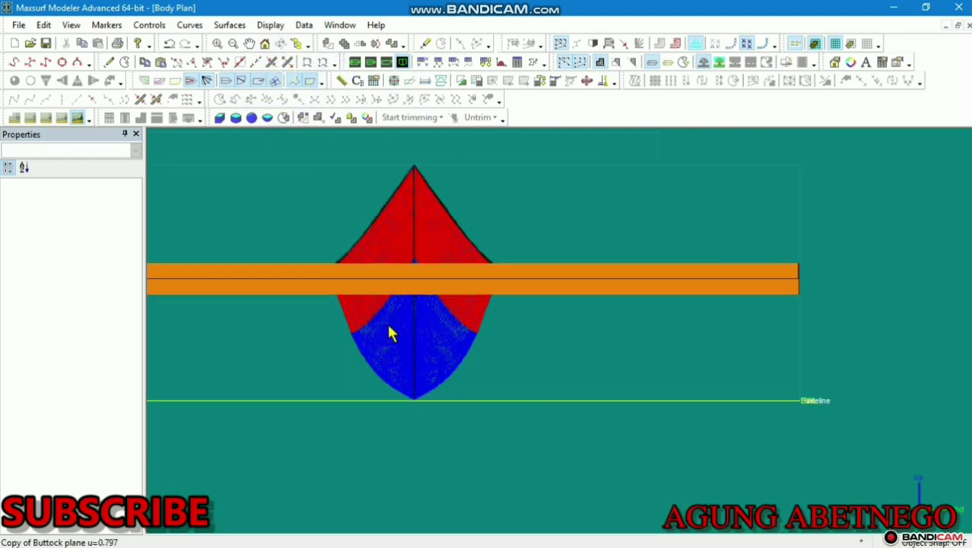
scroll(389, 329, down, 1)
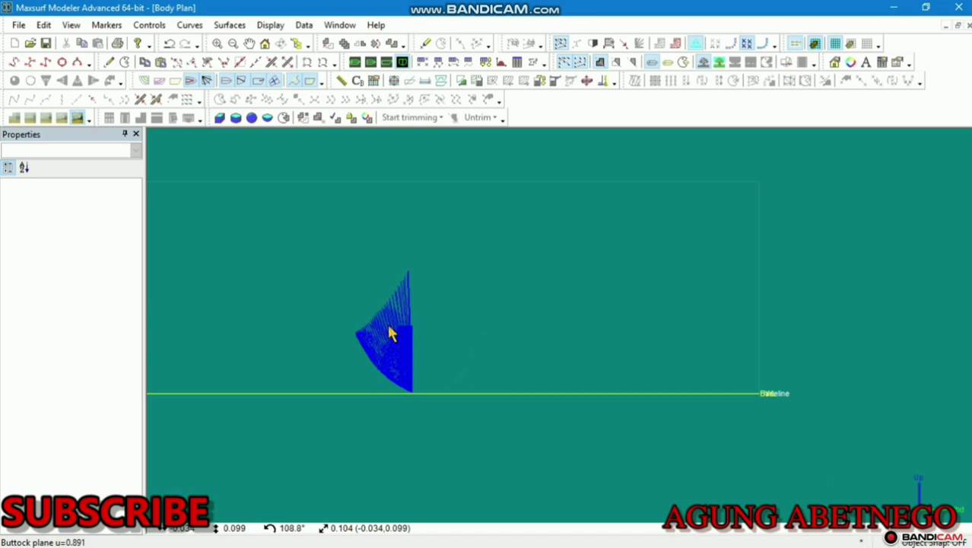
click(273, 82)
scroll(406, 221, down, 5)
middle_drag(408, 222, 586, 235)
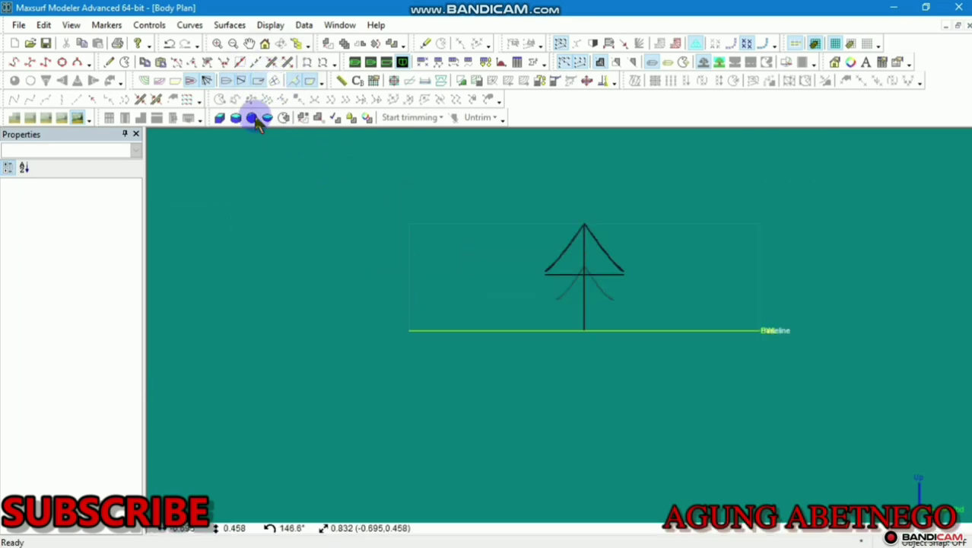
click(386, 62)
click(354, 62)
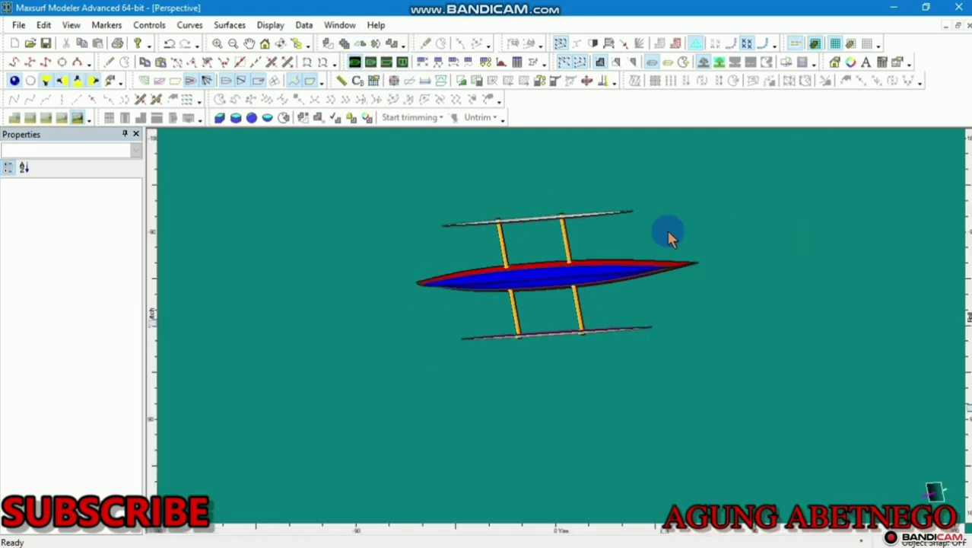
Rotate the canoe in Perspective and glance at the Surfaces table
drag(967, 411, 916, 252)
scroll(489, 323, up, 13)
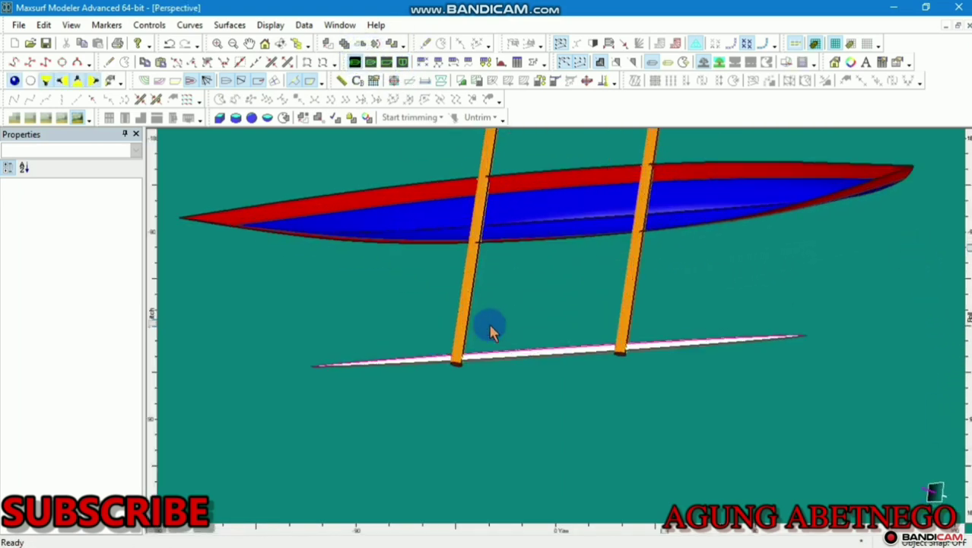
scroll(496, 373, down, 8)
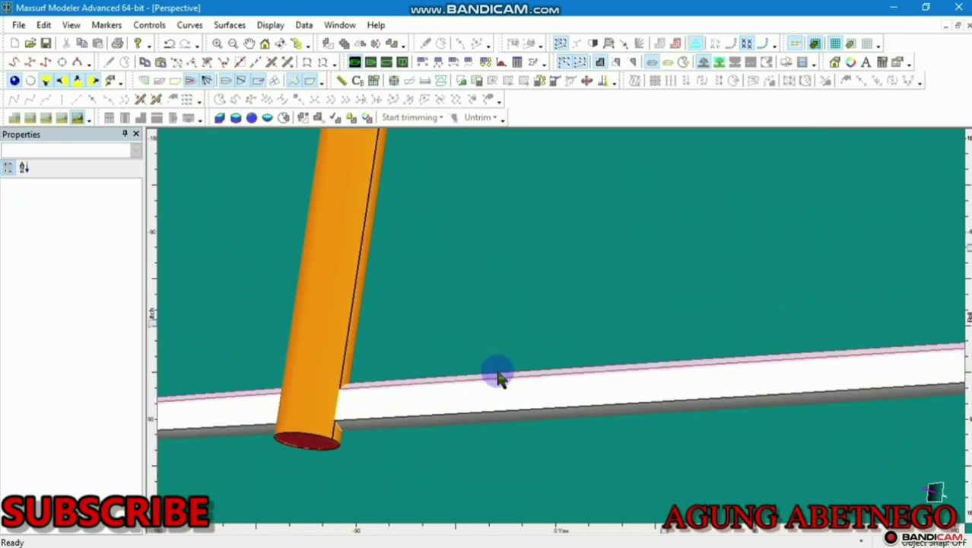
click(487, 63)
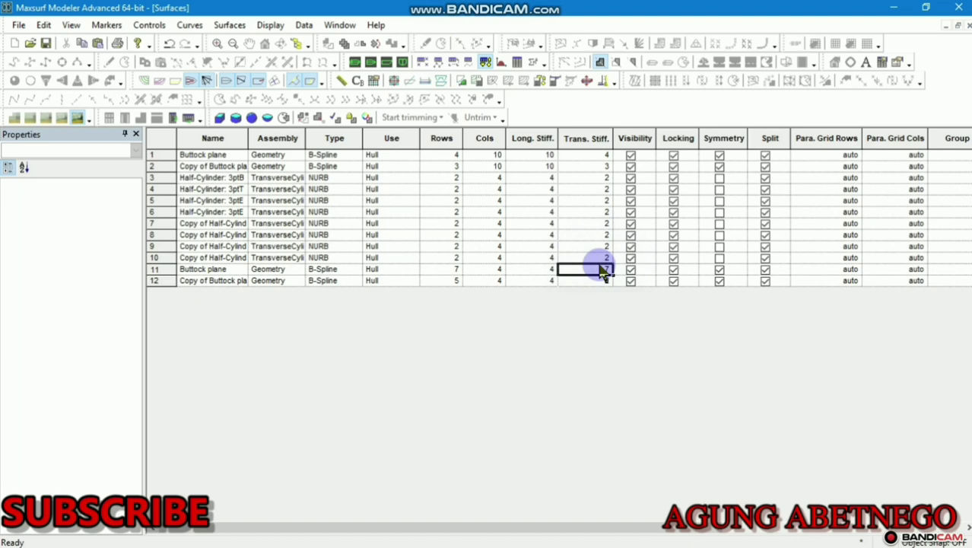
click(355, 62)
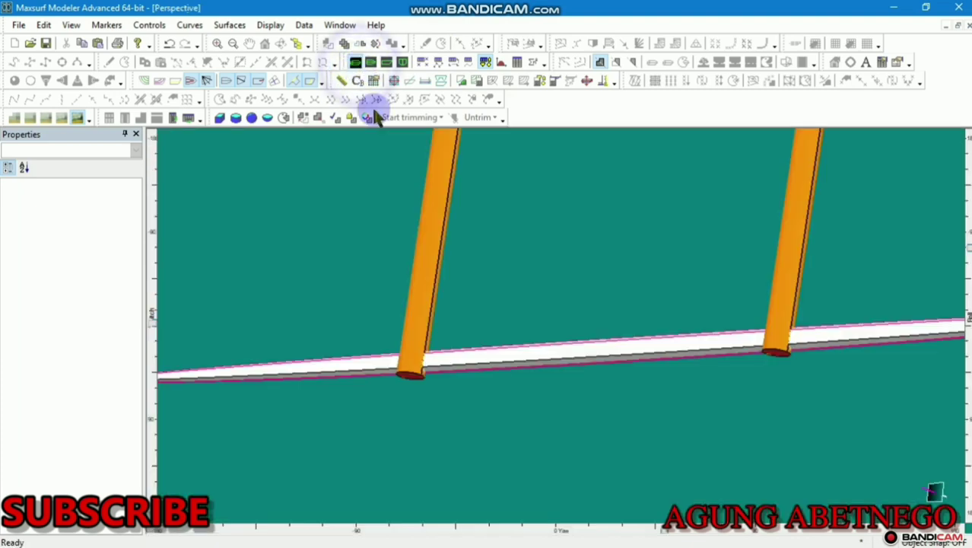
scroll(478, 350, down, 8)
scroll(598, 181, up, 4)
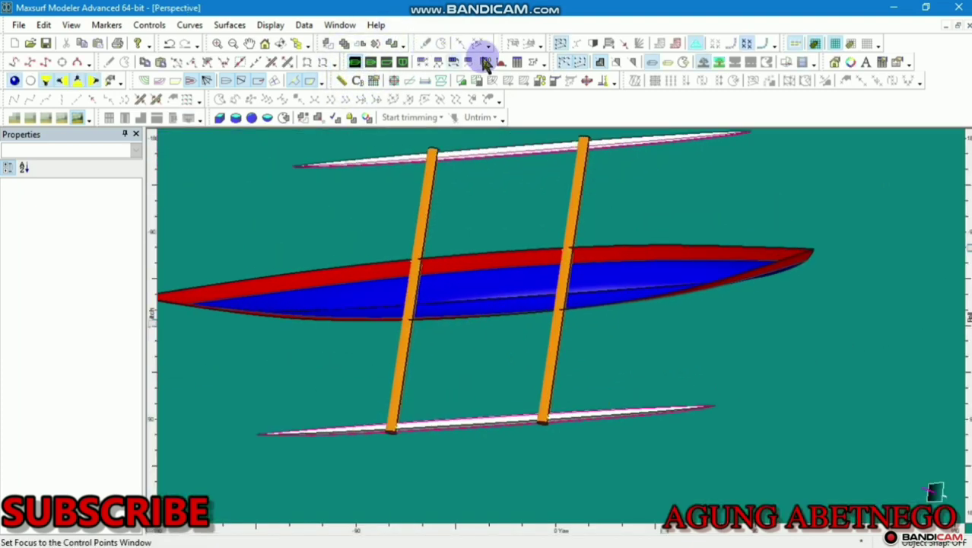
Set transverse stiffness 2 for float rows 11 and 12, then roll the canoe side-on
click(486, 62)
click(541, 270)
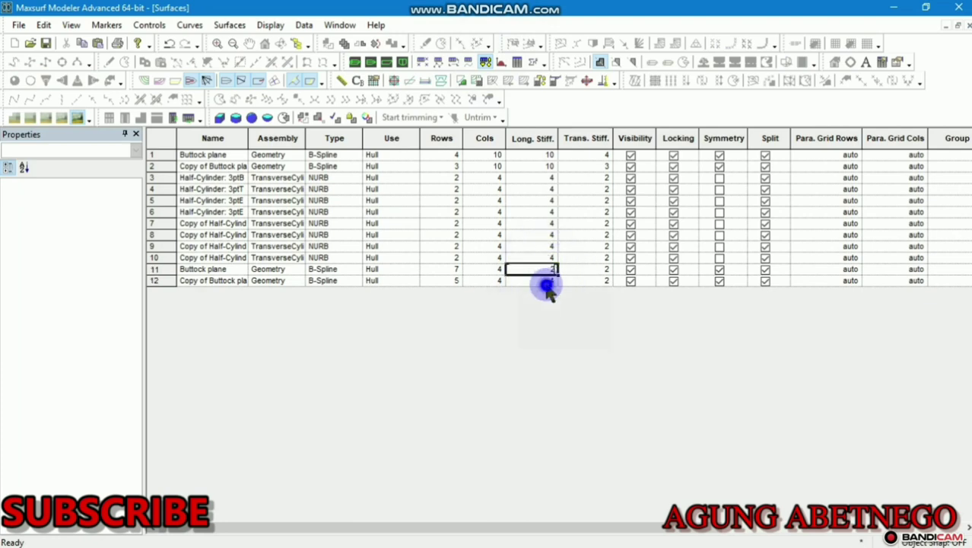
click(355, 62)
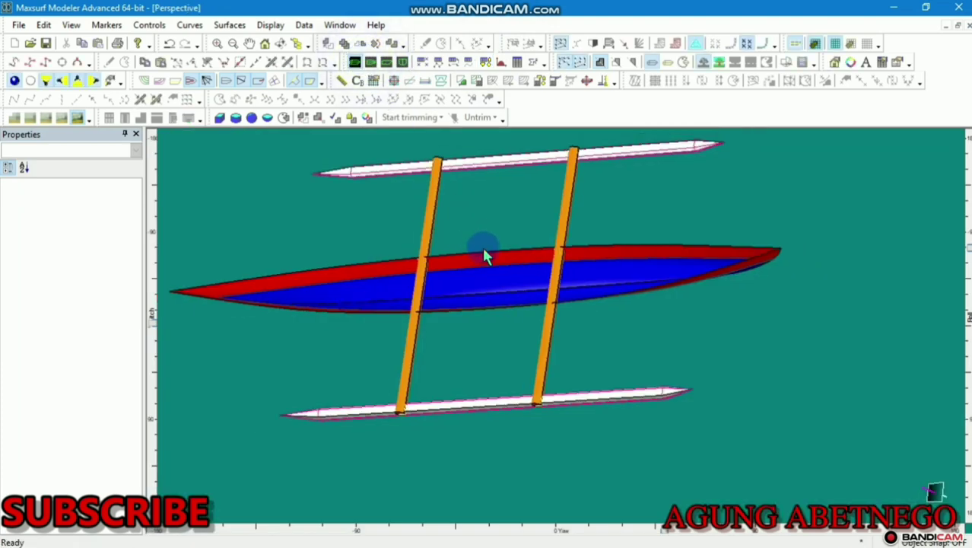
drag(968, 248, 969, 283)
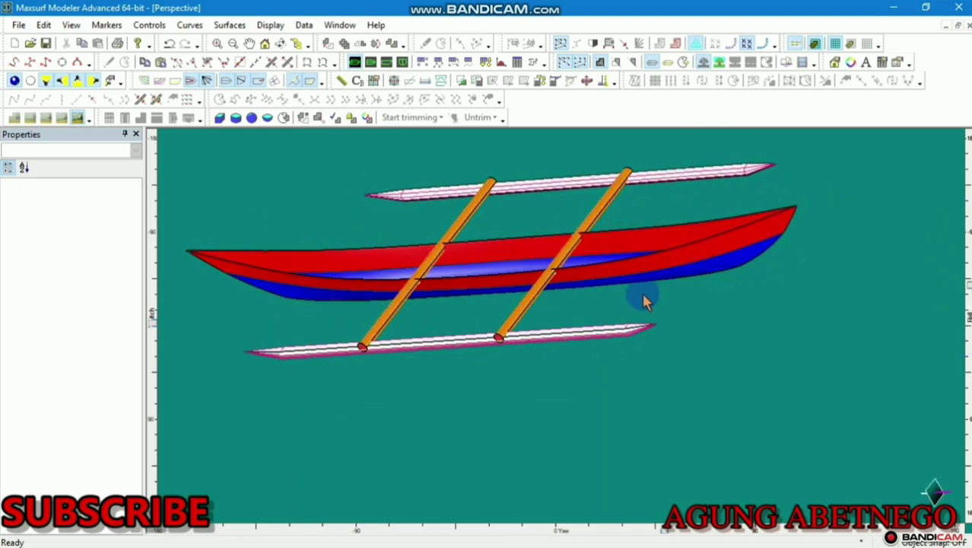
Hide the floats' pink feature lines so they render plain white, then turn the canoe around
middle_drag(644, 297, 683, 354)
scroll(532, 369, up, 4)
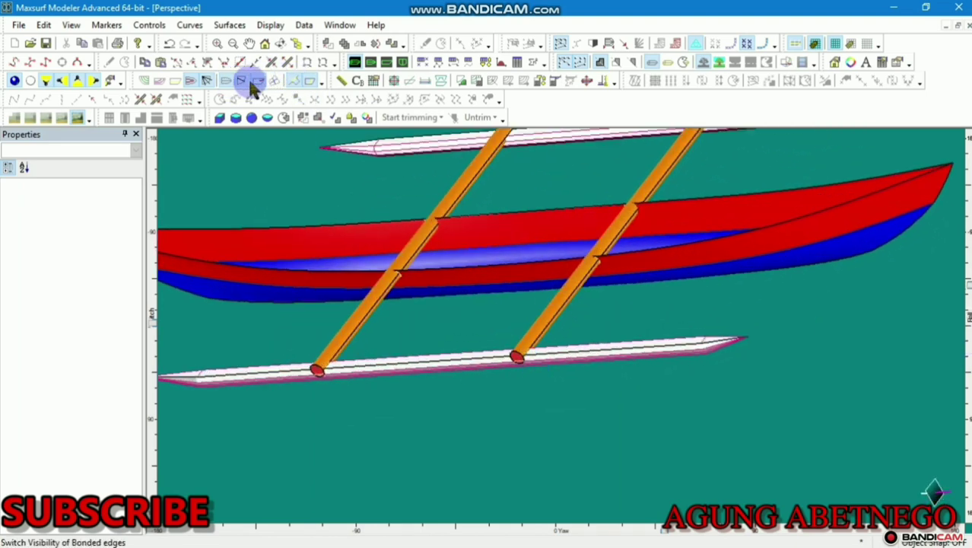
click(243, 82)
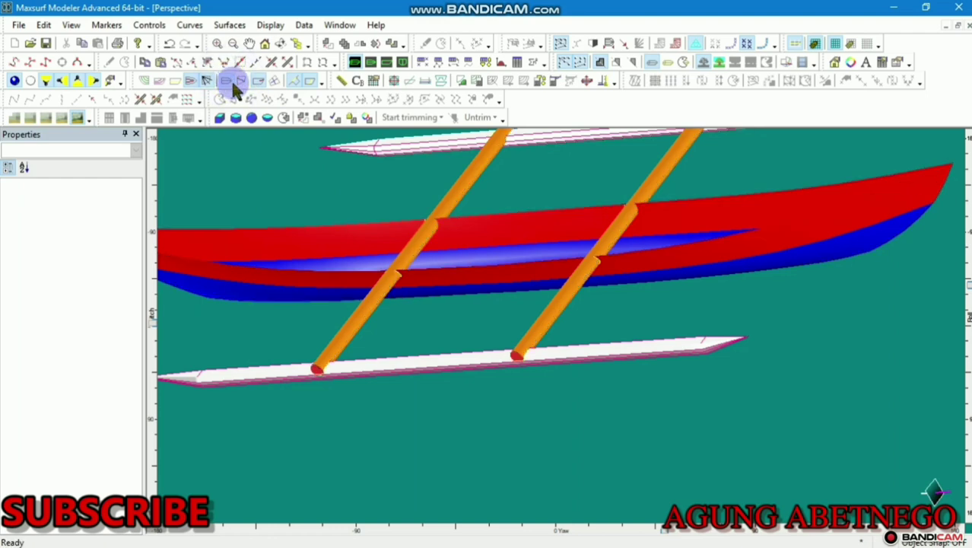
click(276, 82)
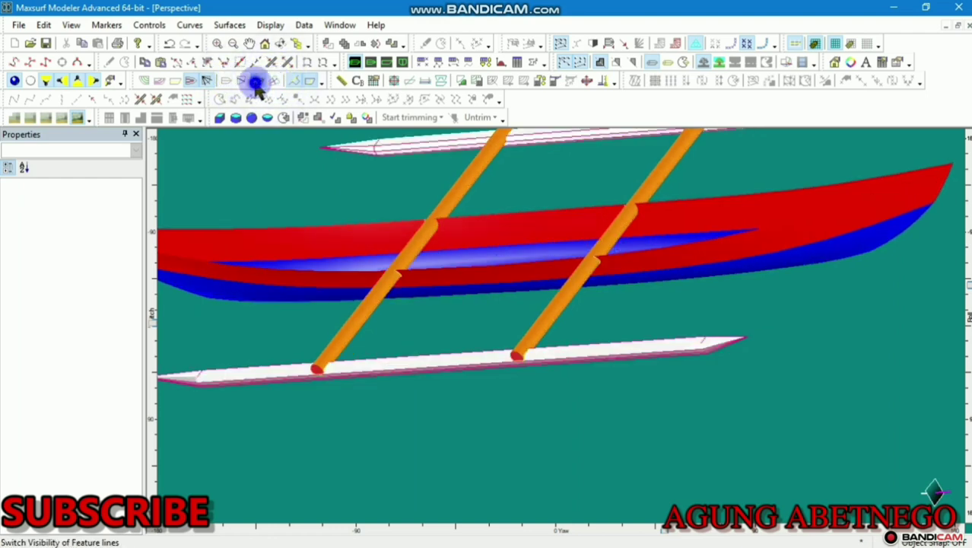
click(254, 81)
click(261, 80)
click(243, 81)
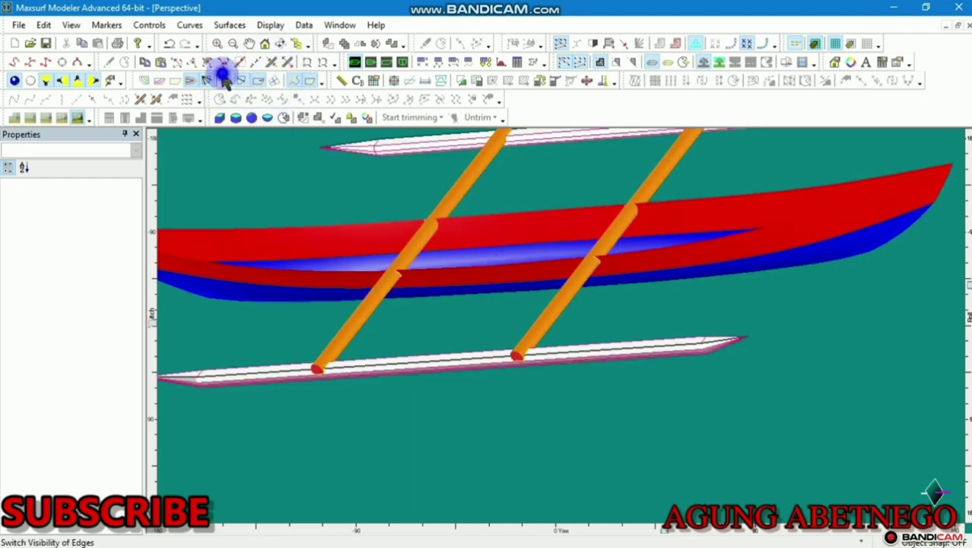
click(225, 77)
click(258, 82)
scroll(457, 320, down, 3)
scroll(456, 320, down, 2)
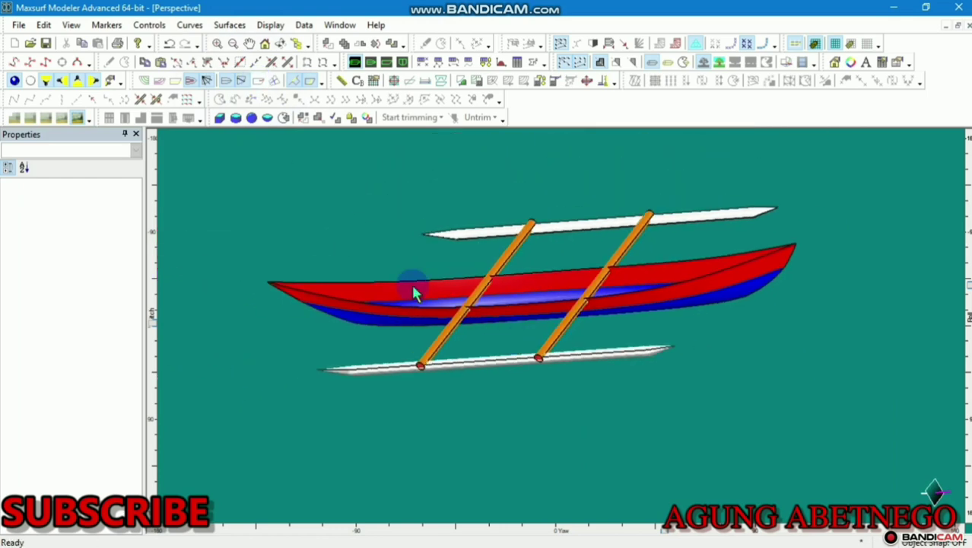
drag(666, 528, 857, 477)
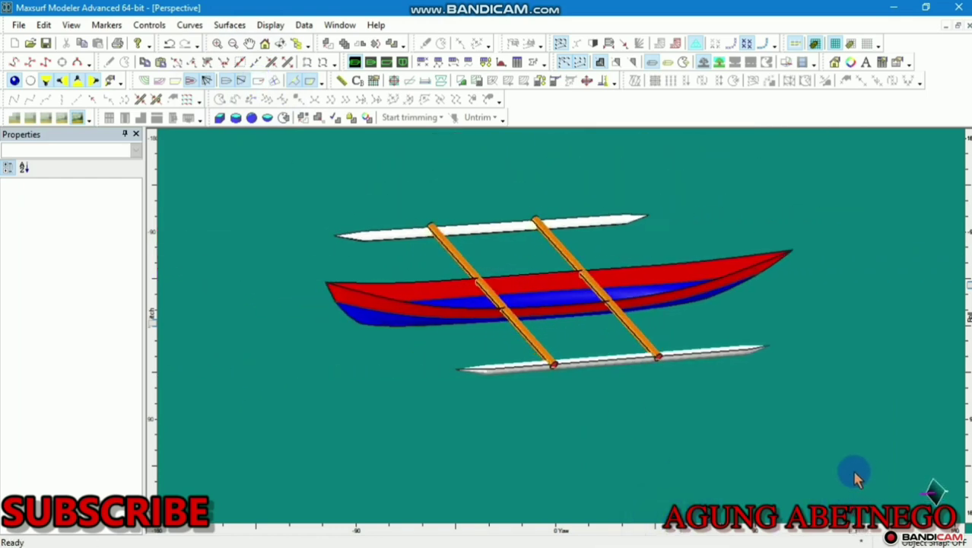